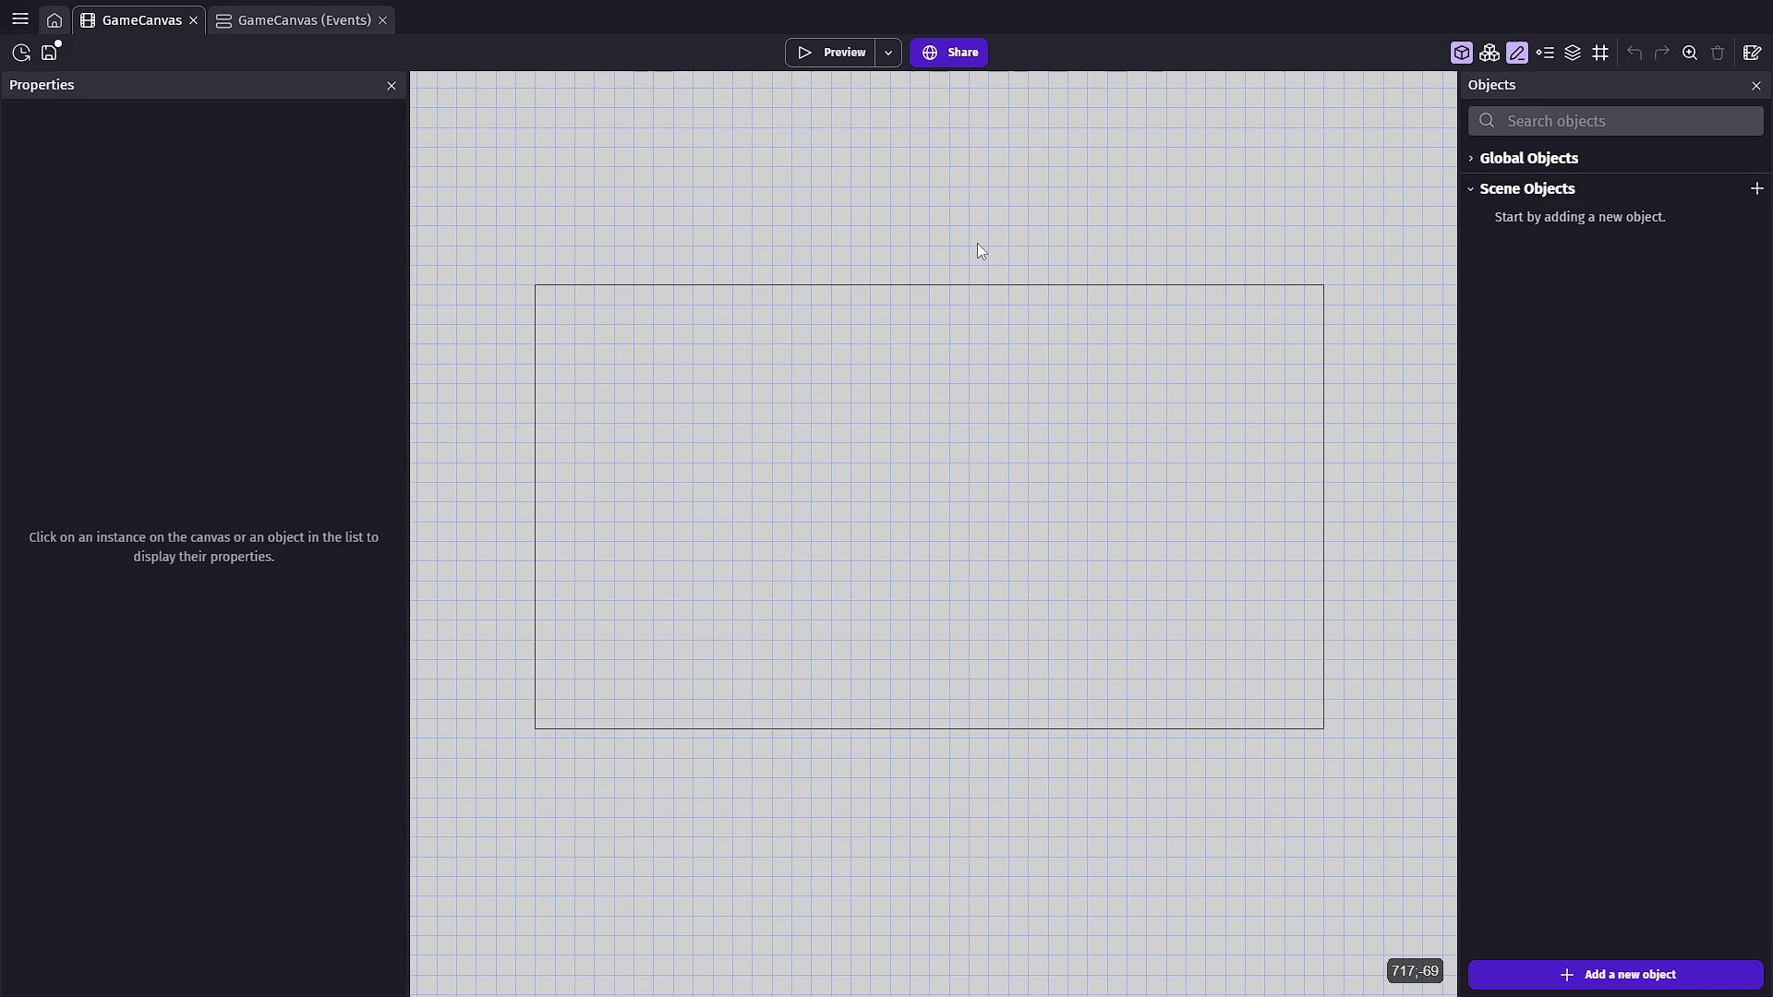
Create a new Sprite object named Player
left_click(1596, 974)
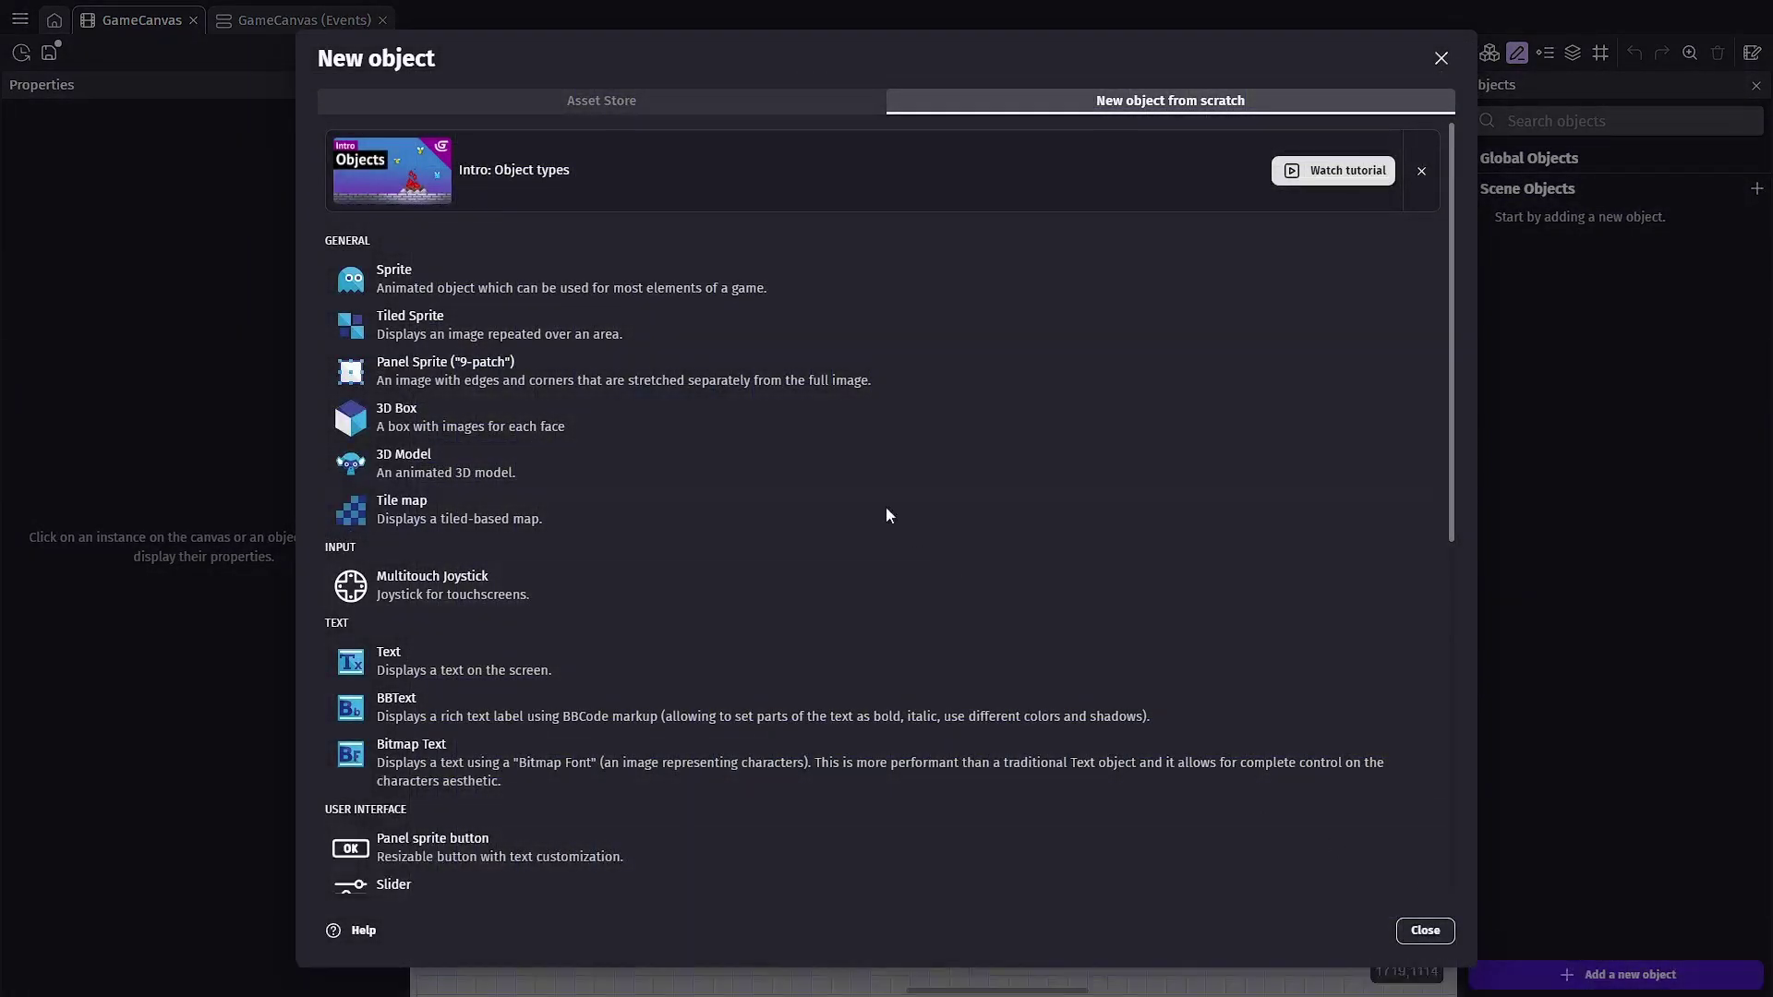
left_click(565, 288)
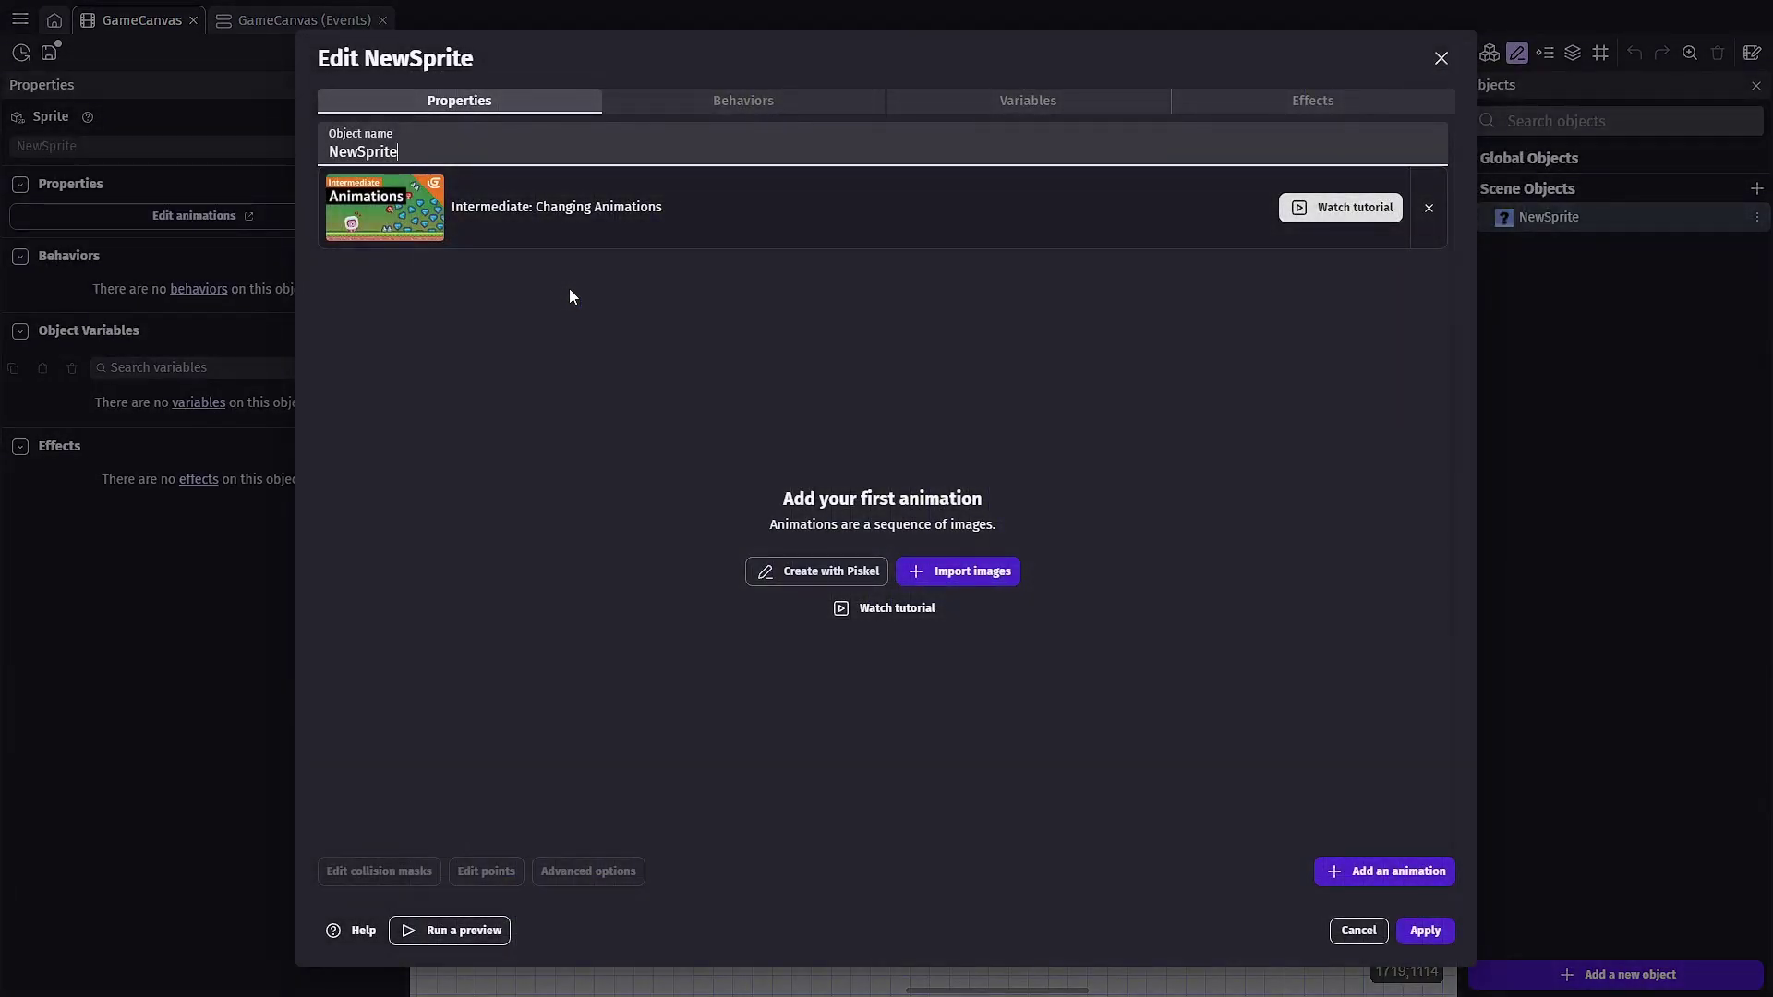
key("ctrl+a")
type("Player")
left_click(577, 302)
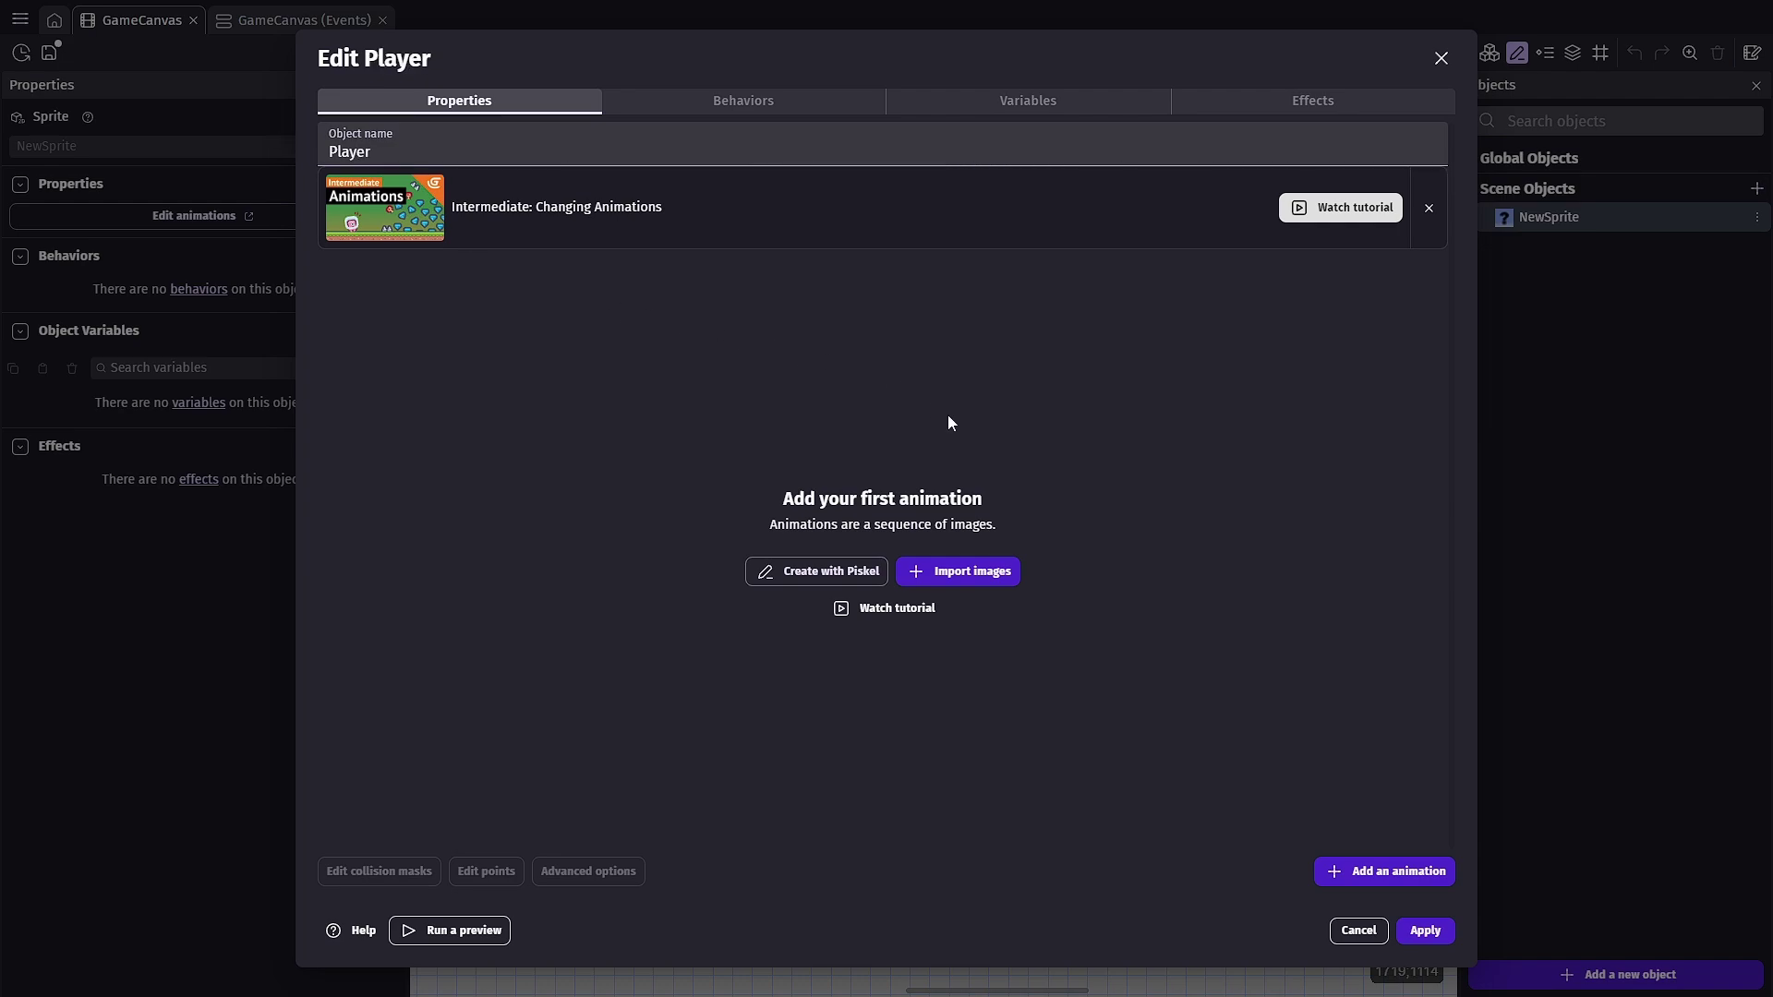
Import all caverman images through caverman_Run_7 as Player's animations, copying them into the project
left_click(986, 566)
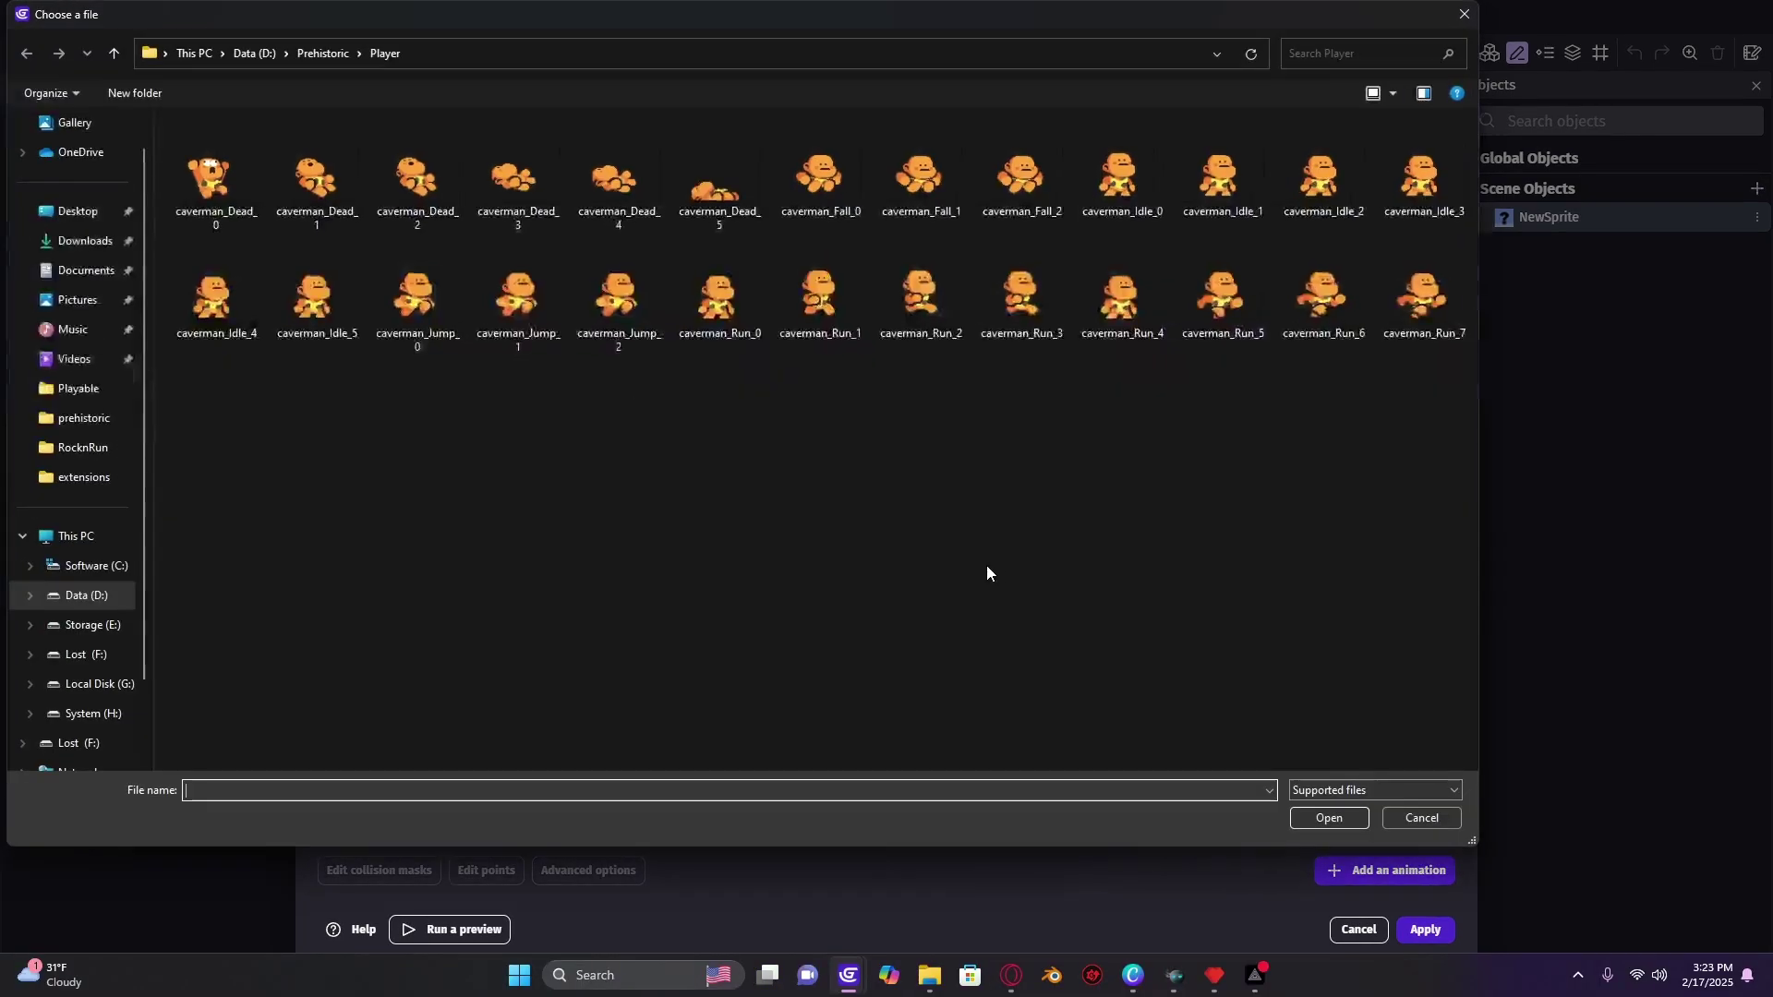
left_click(246, 185)
left_click(1422, 319, "shift")
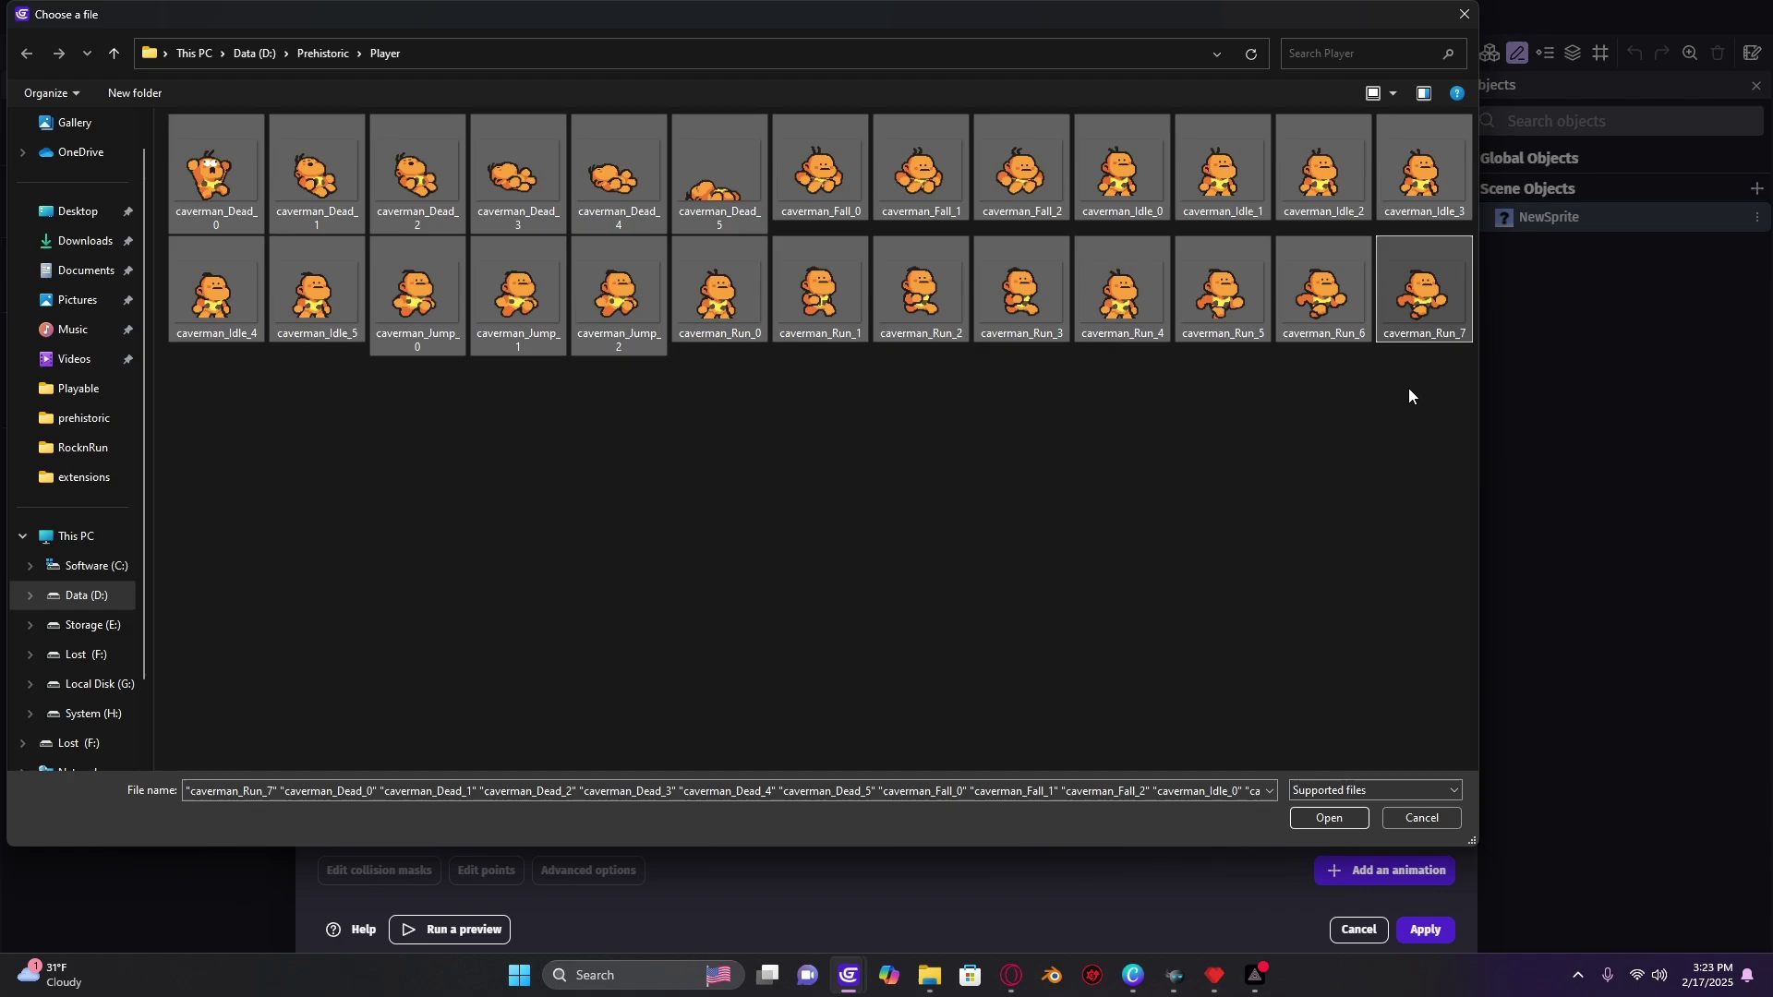
left_click(1320, 817)
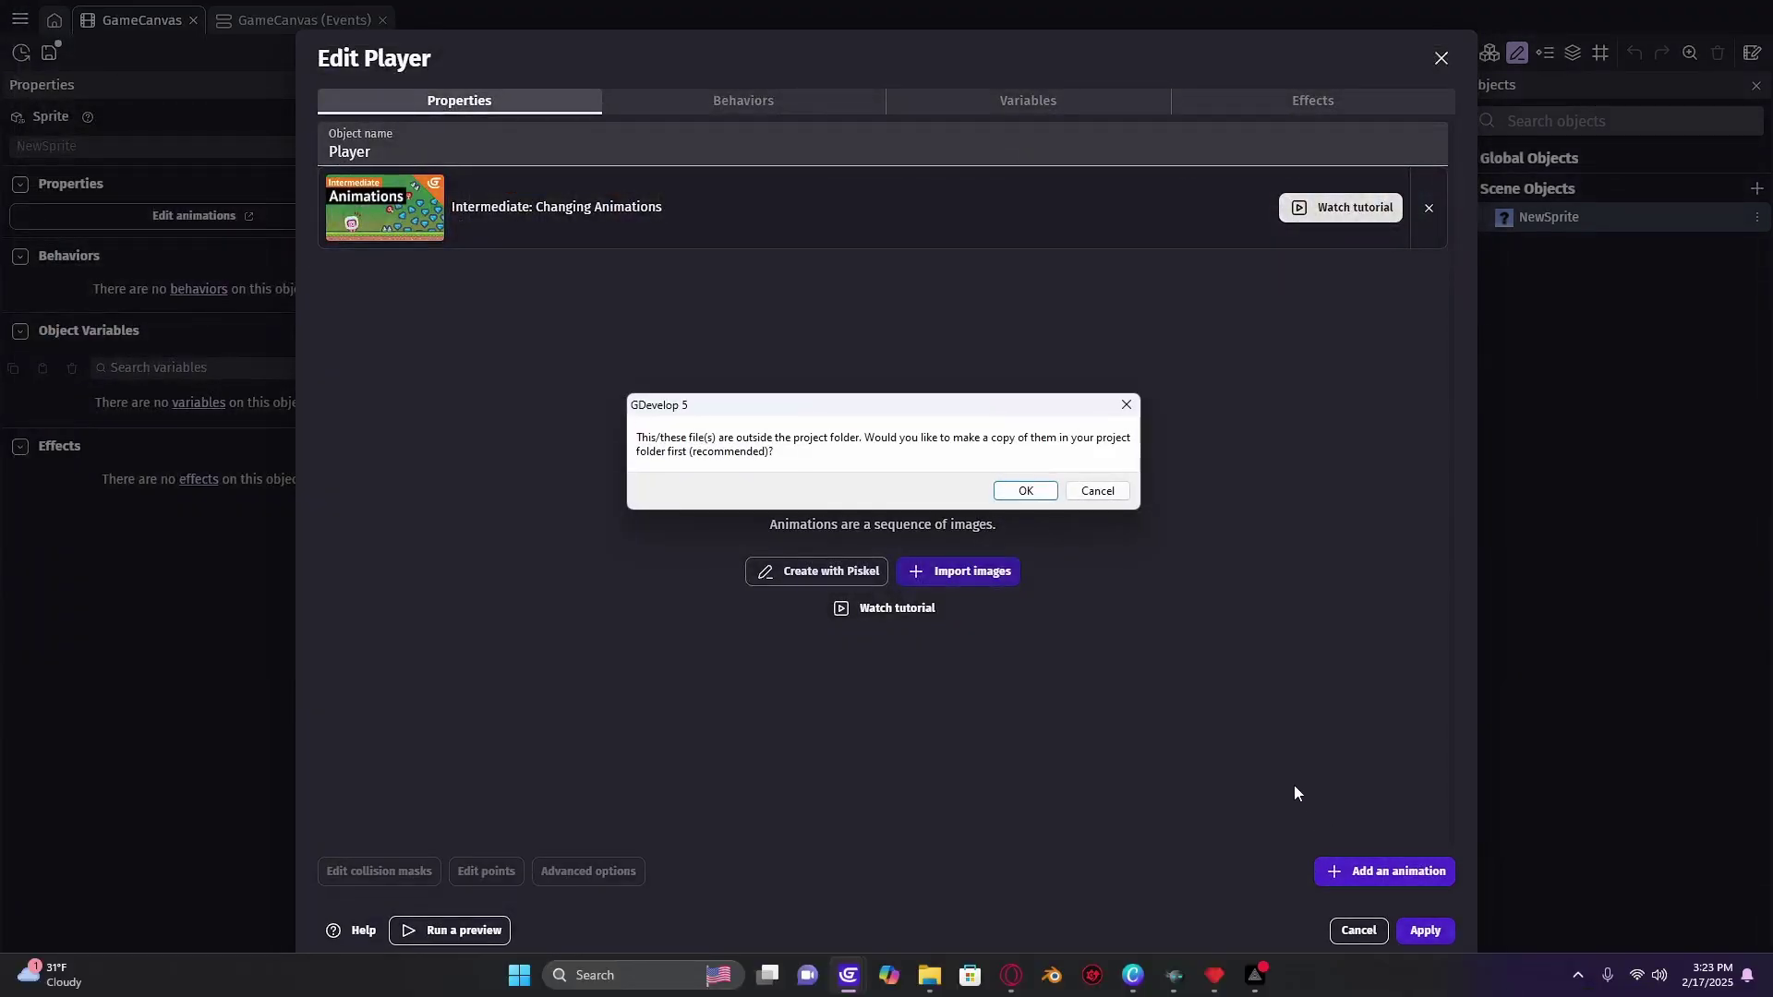
left_click(1025, 490)
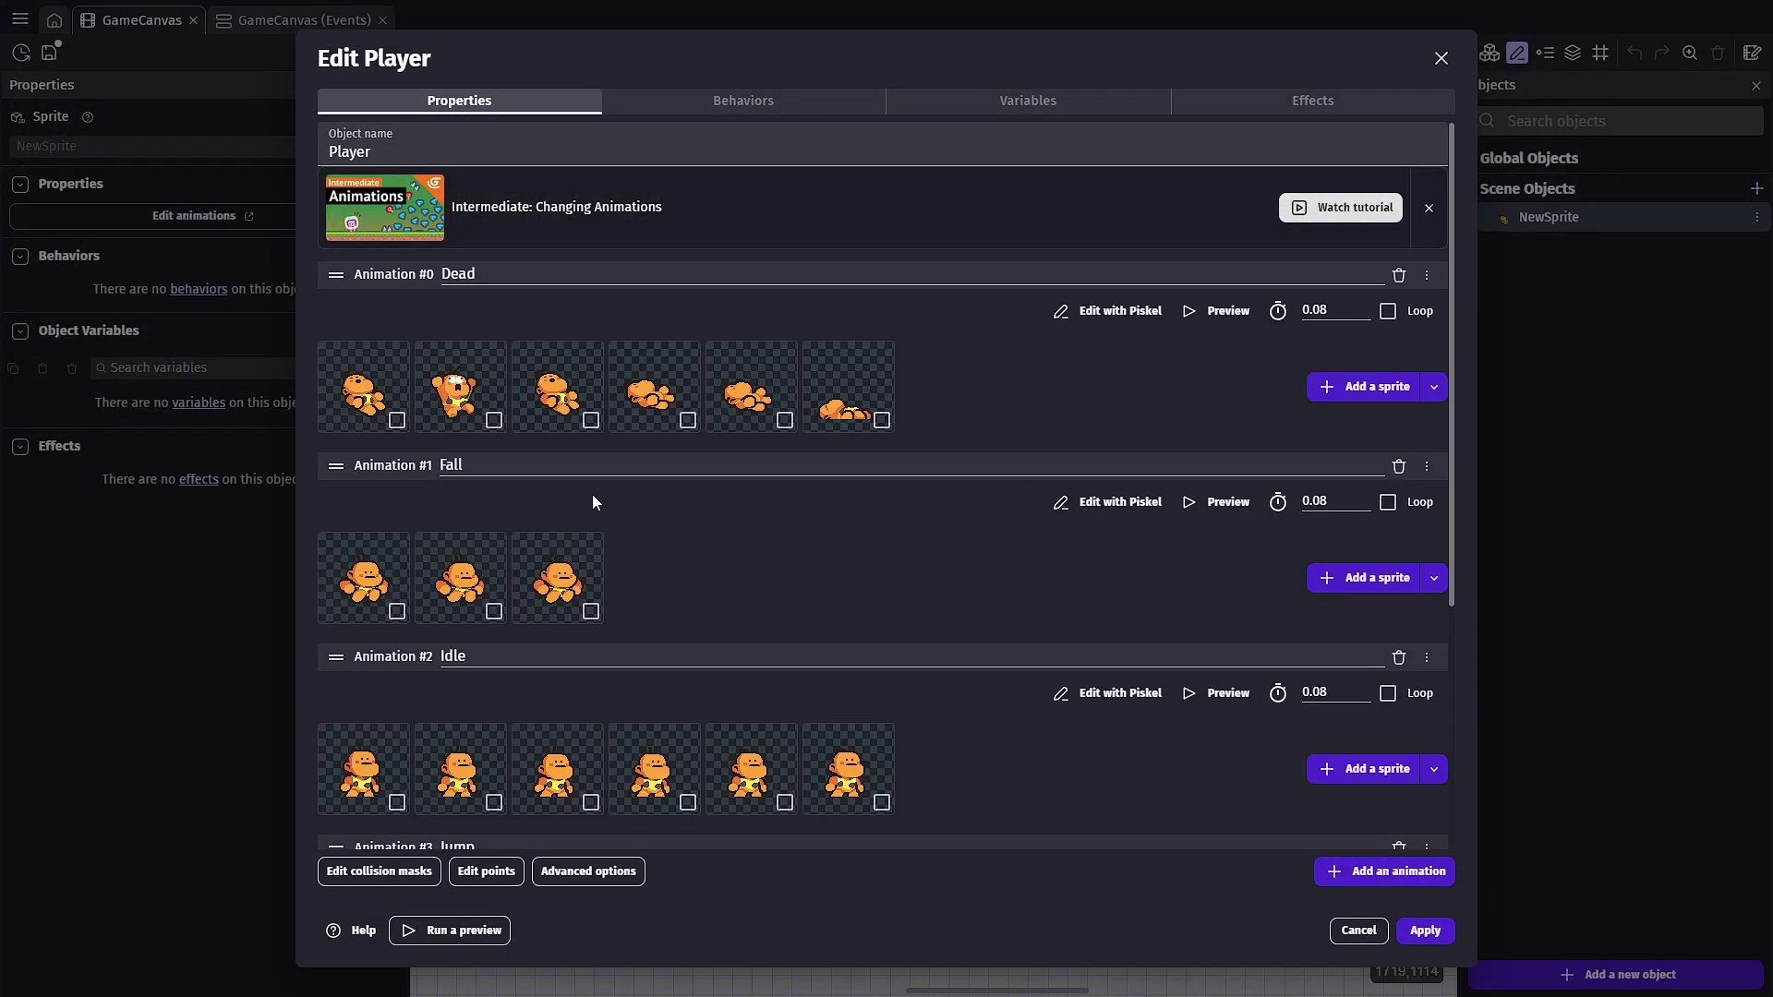
scroll(456, 508, "down", 2)
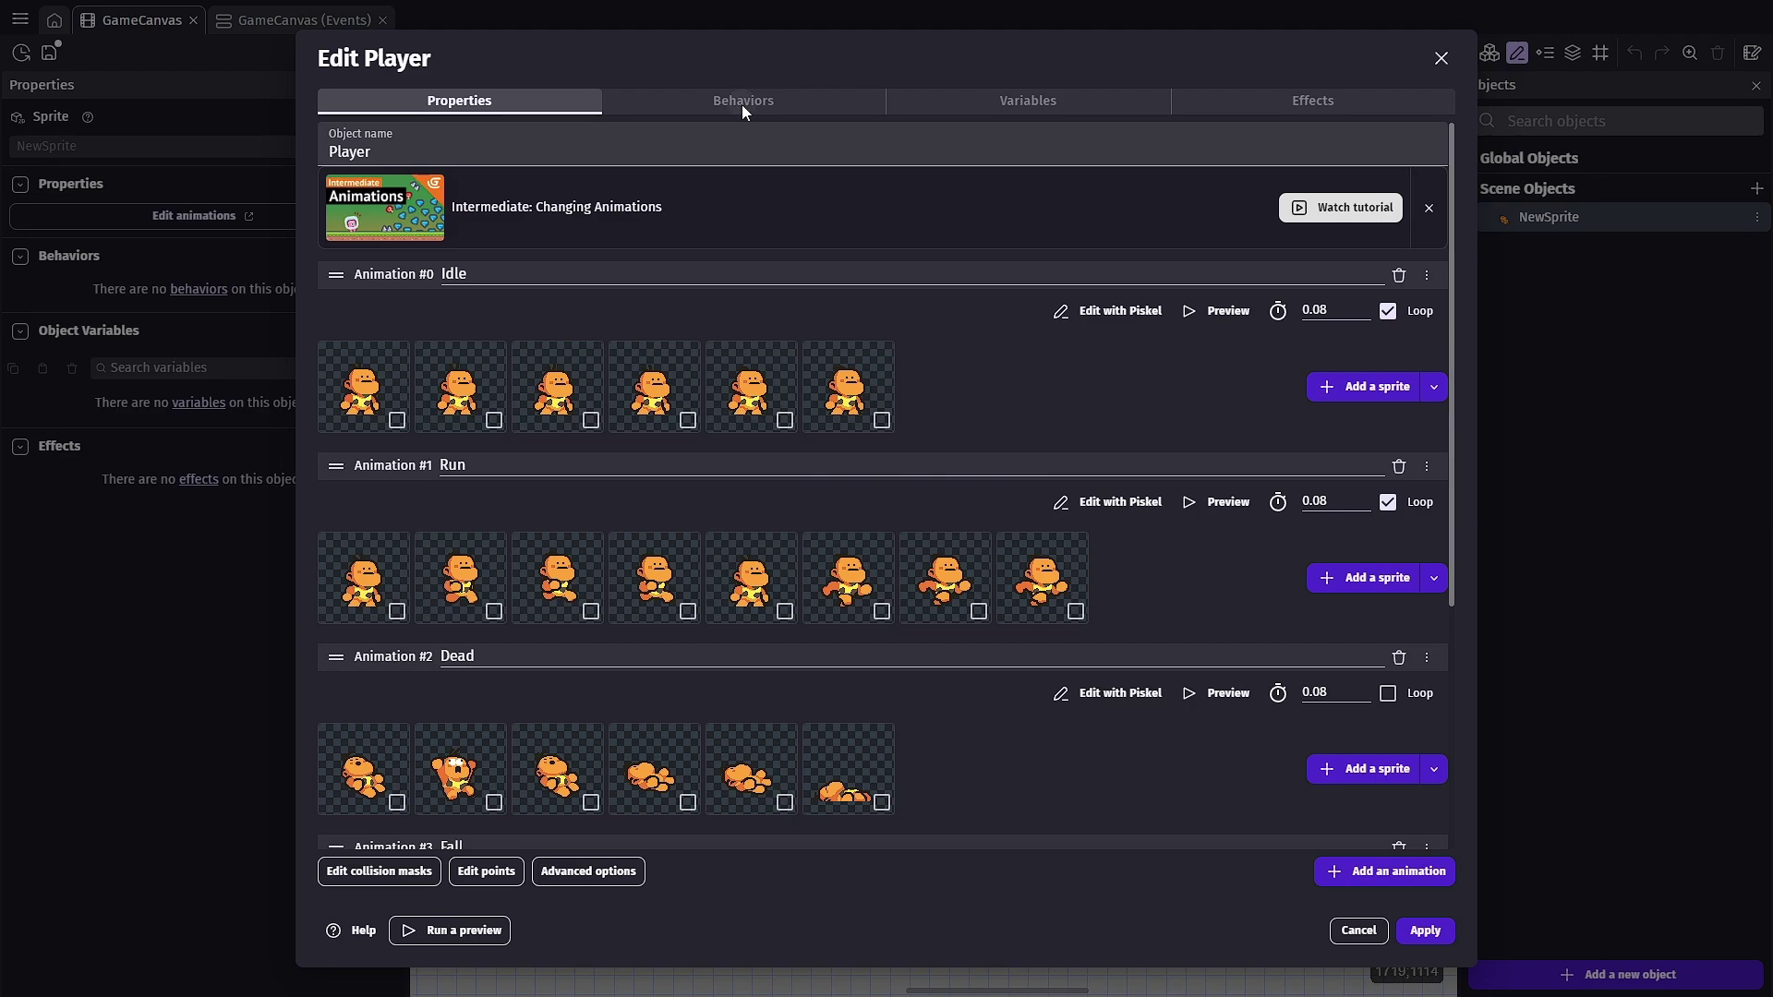
Give Player a Platformer character behavior with Default controls and automatic ledge grabbing off
left_click(740, 103)
left_click(879, 524)
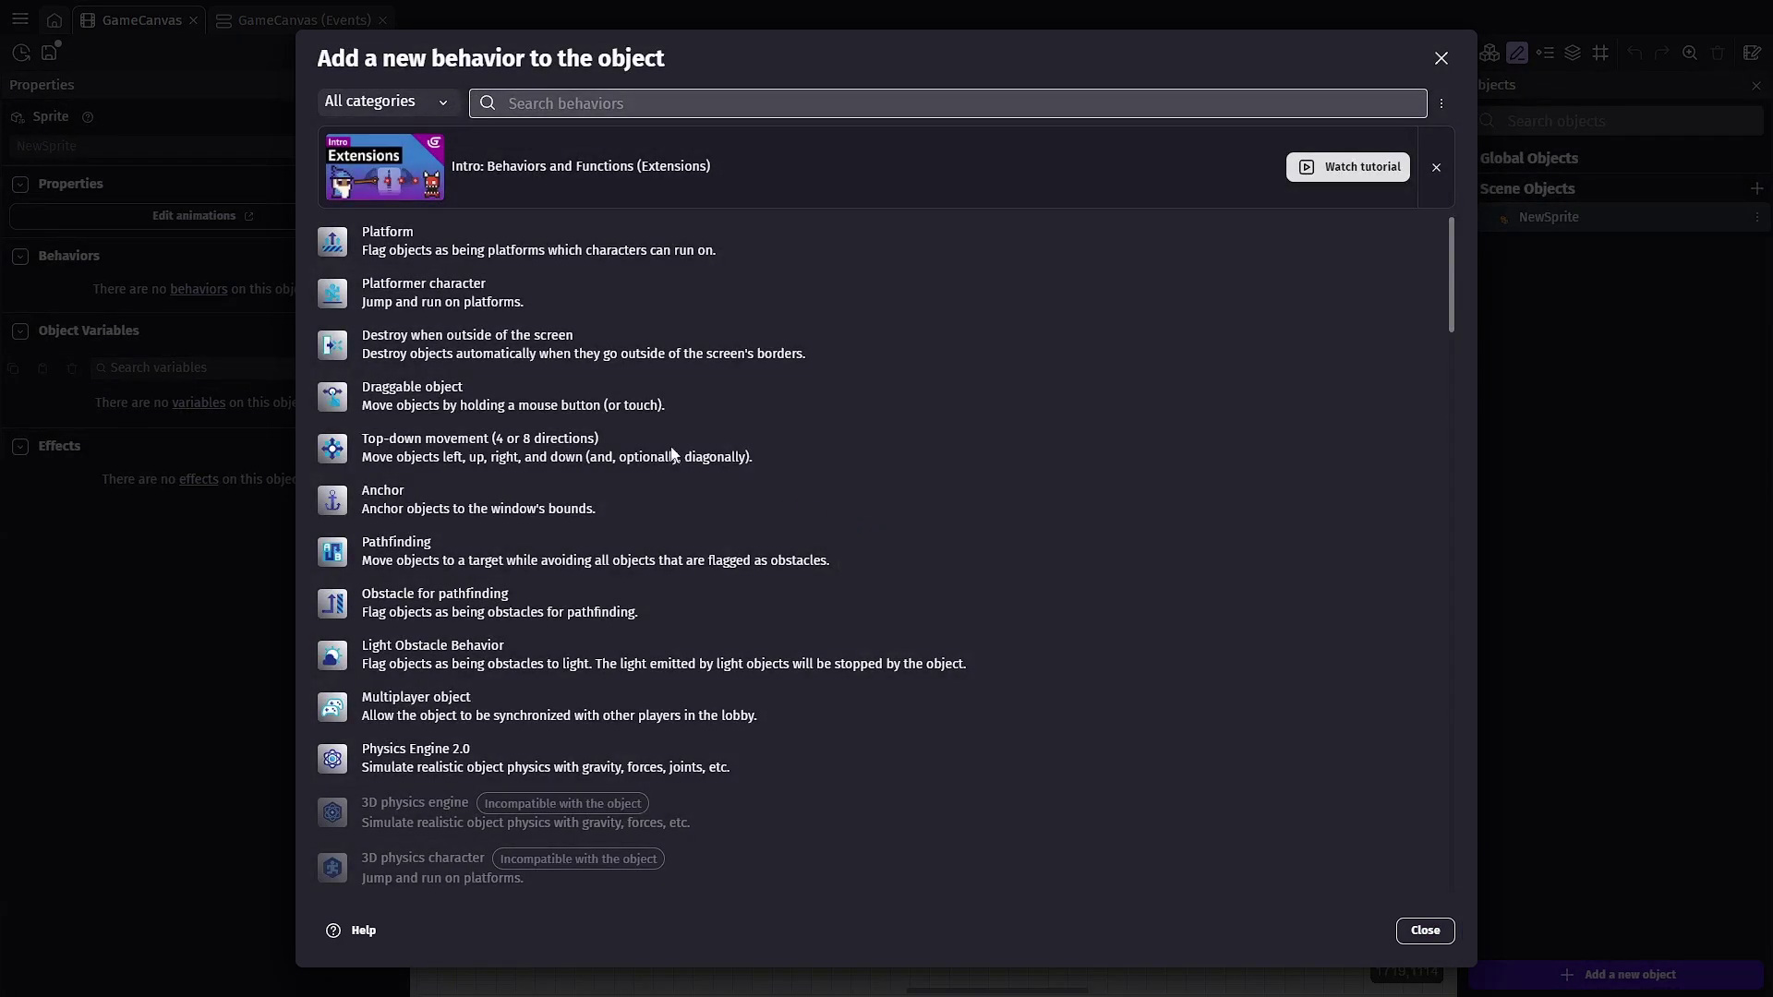
left_click(399, 294)
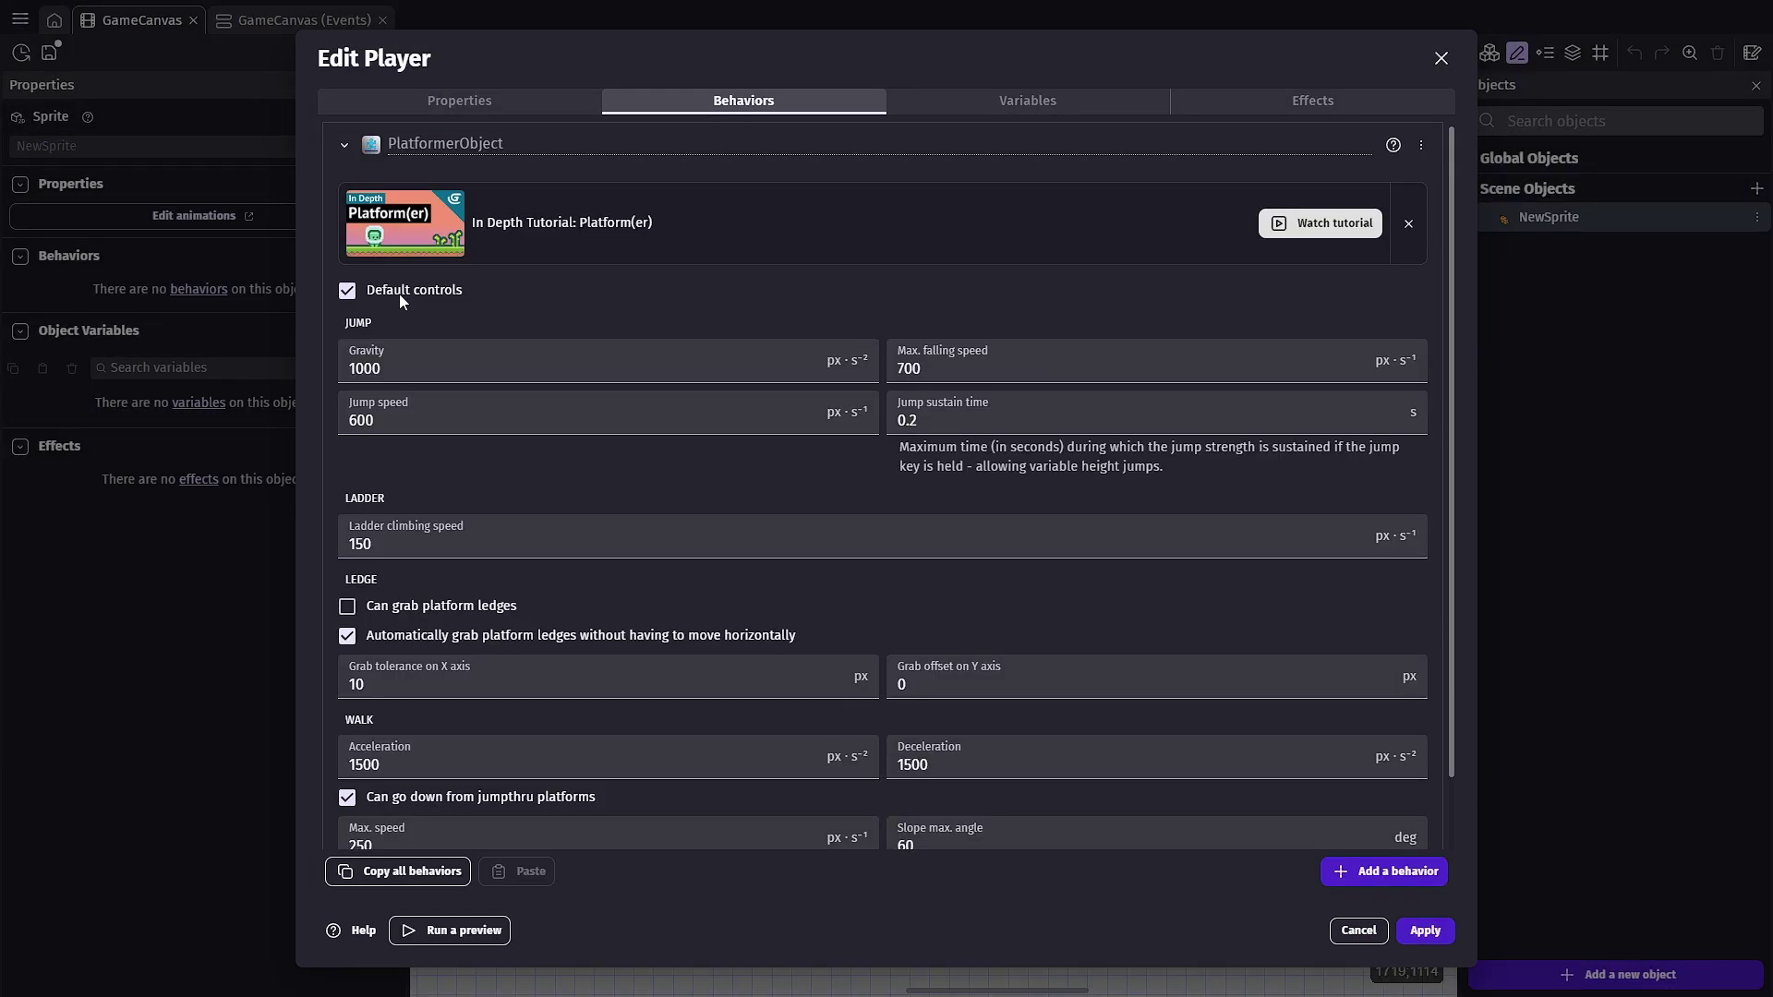
left_click(399, 294)
left_click(347, 636)
left_click(1425, 931)
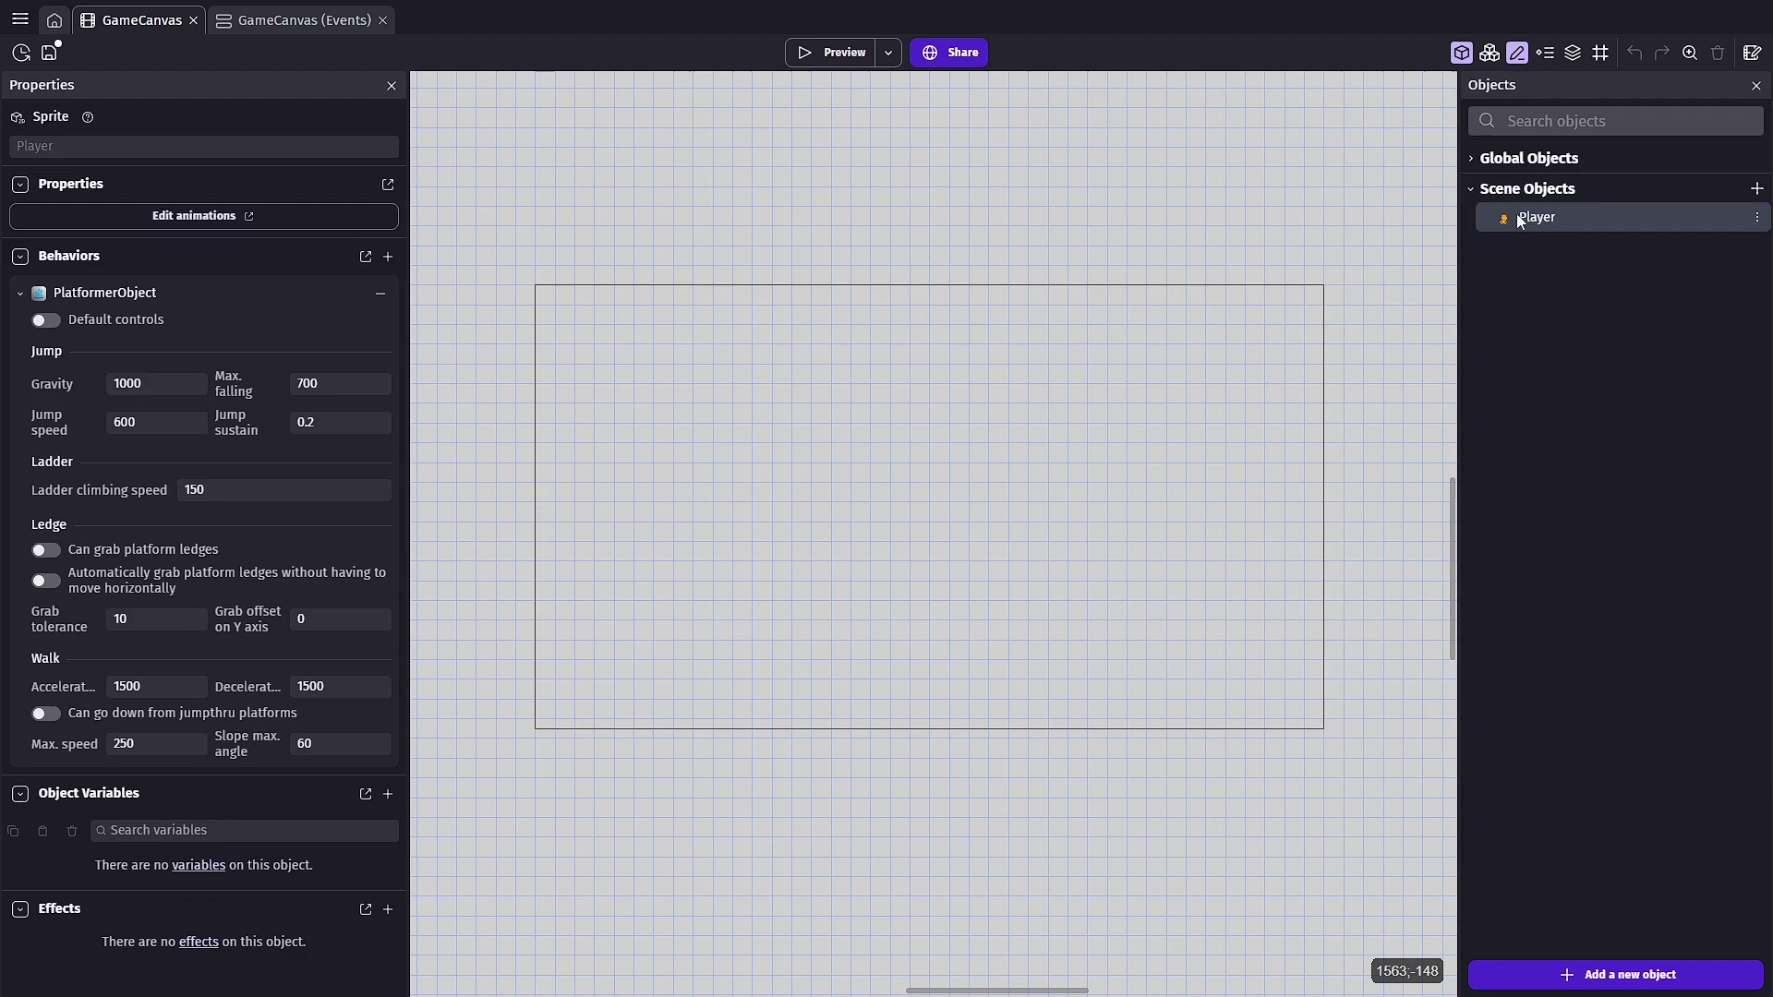
Place a Player instance at the scene's lower-left
left_click_drag(1528, 217, 543, 676)
left_click(562, 686)
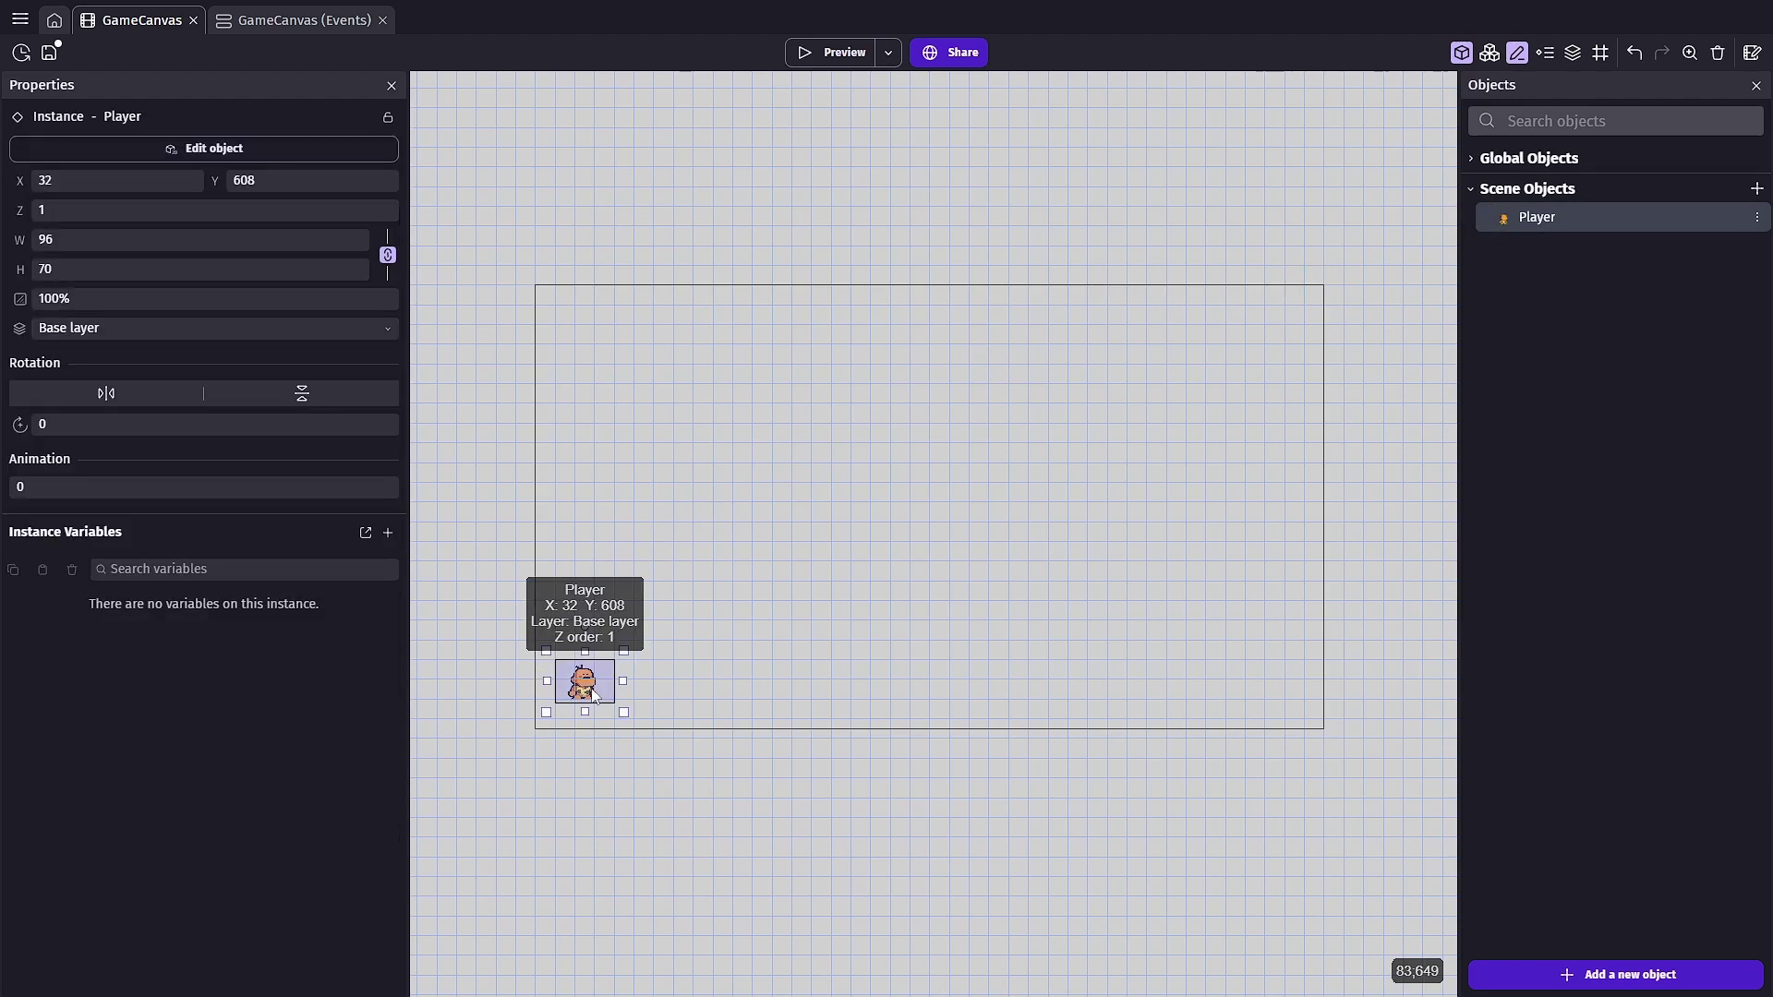
left_click(663, 737)
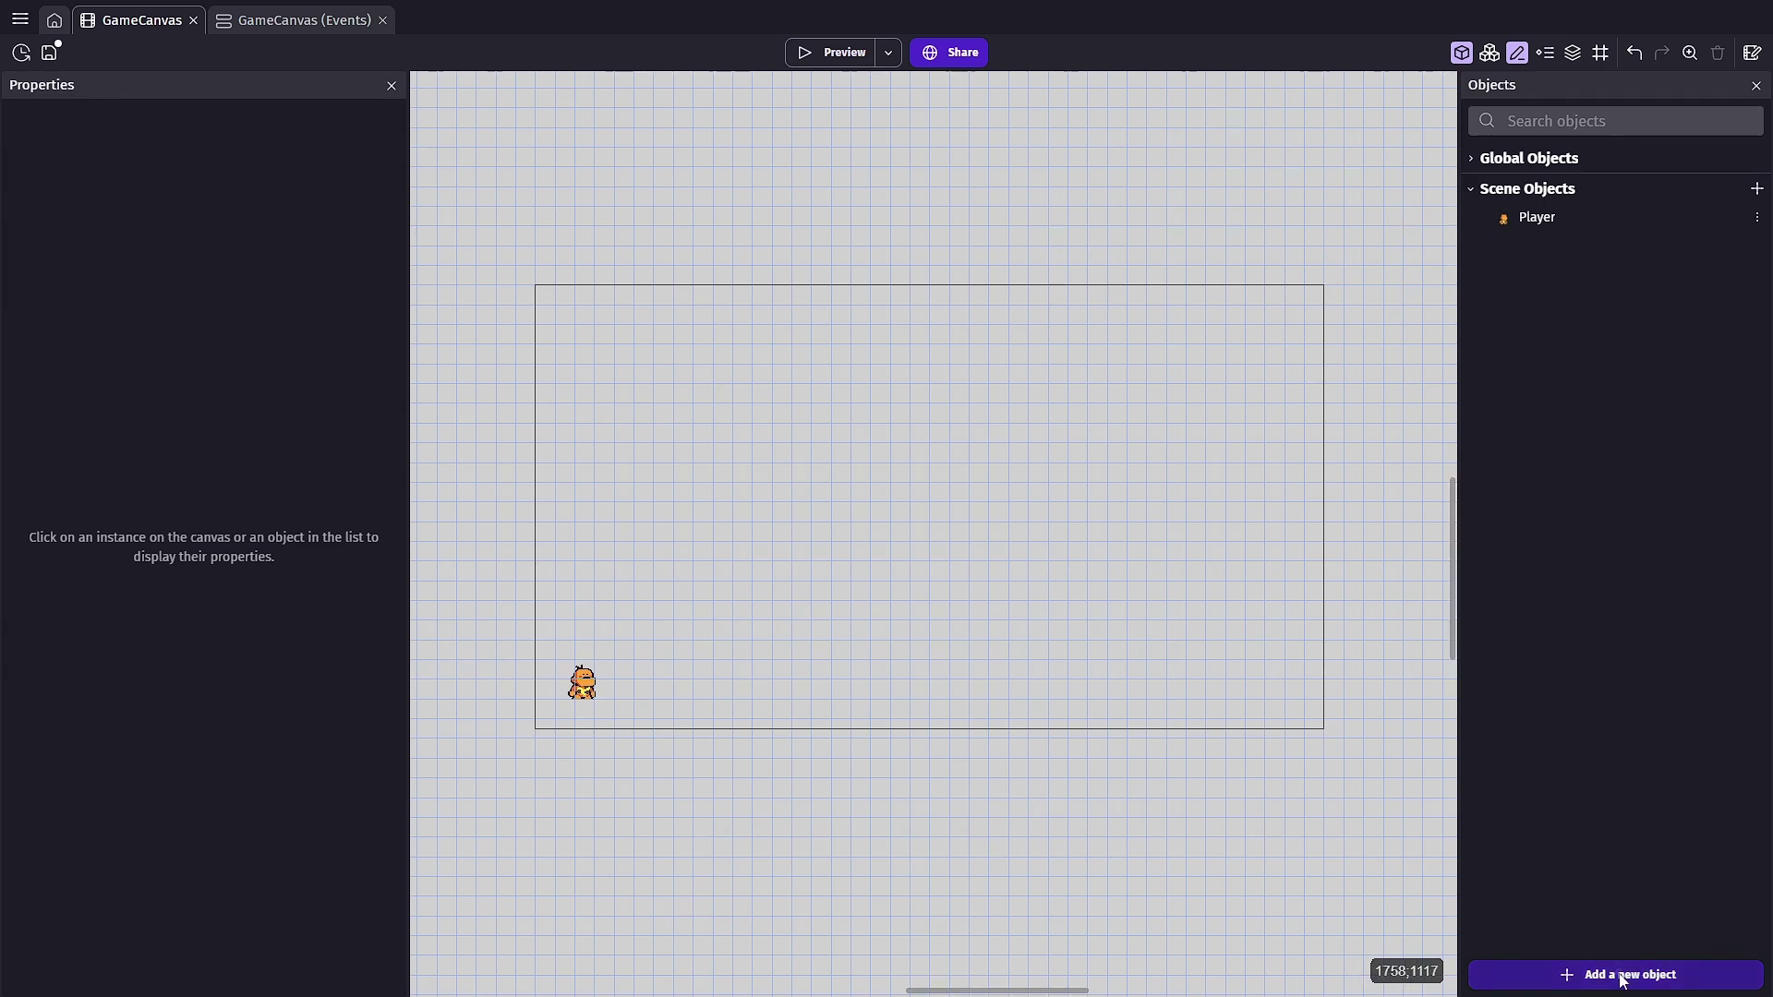
Create a new Tile map object from scratch named Tilesets
left_click(1649, 975)
left_click(456, 523)
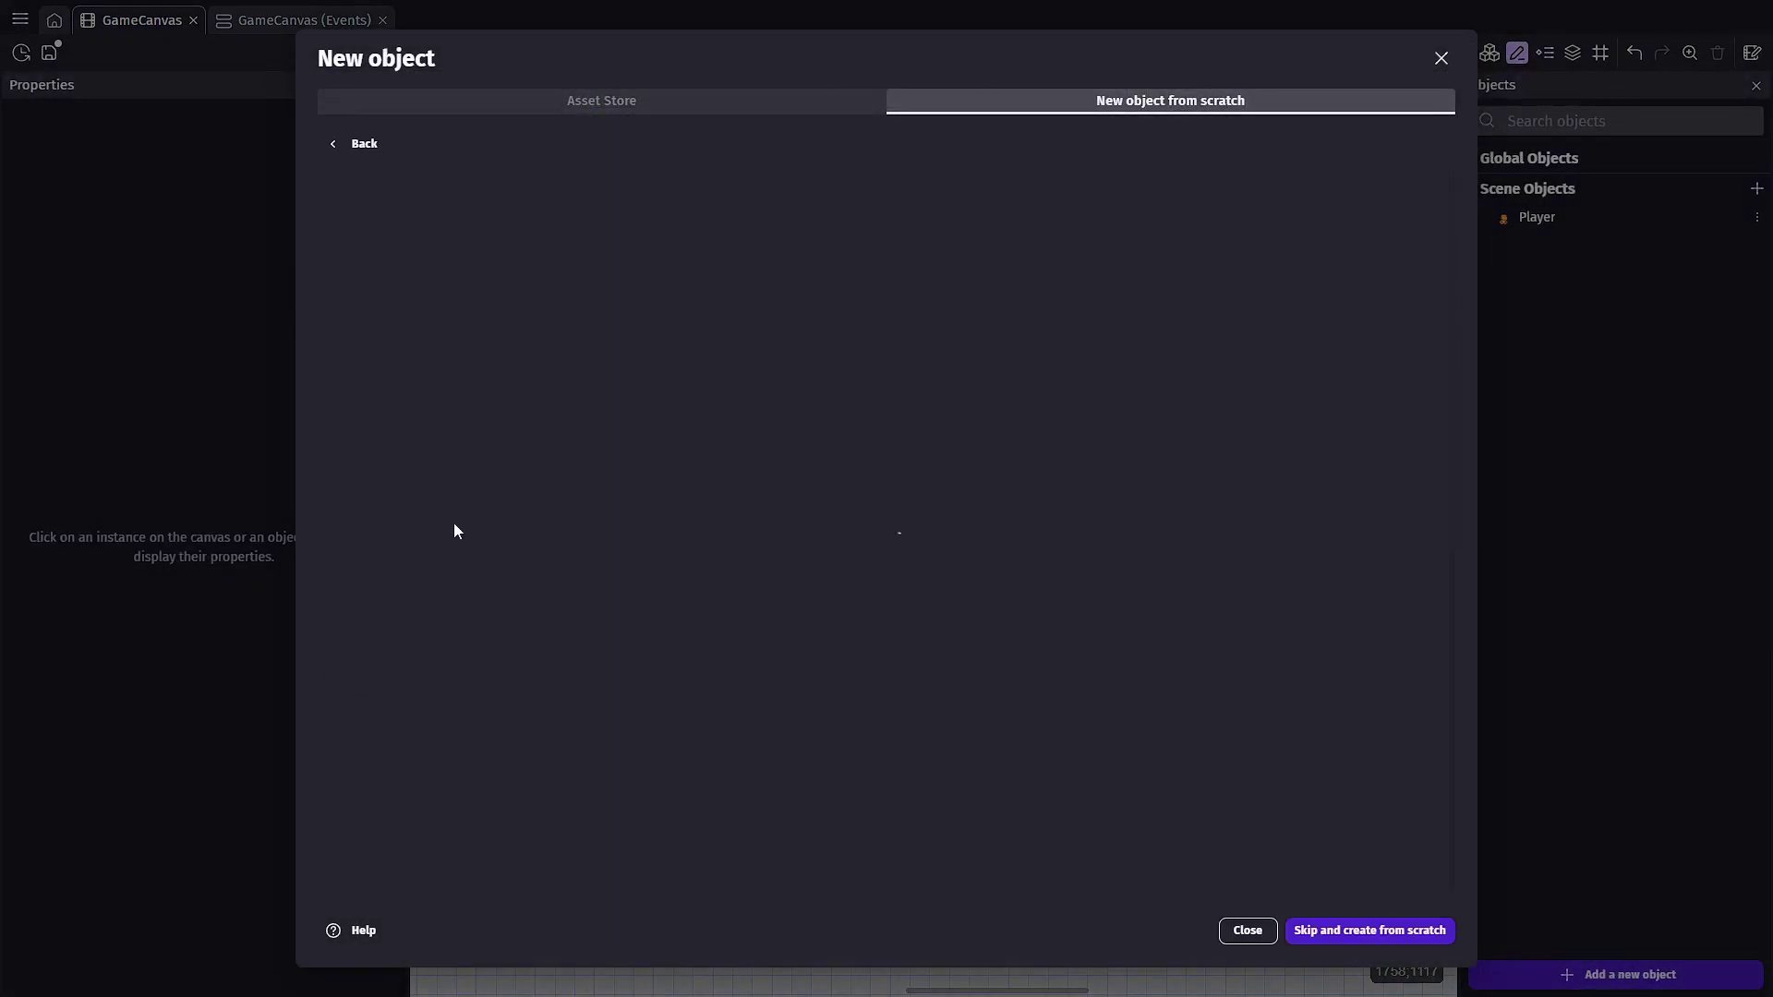
left_click(1364, 932)
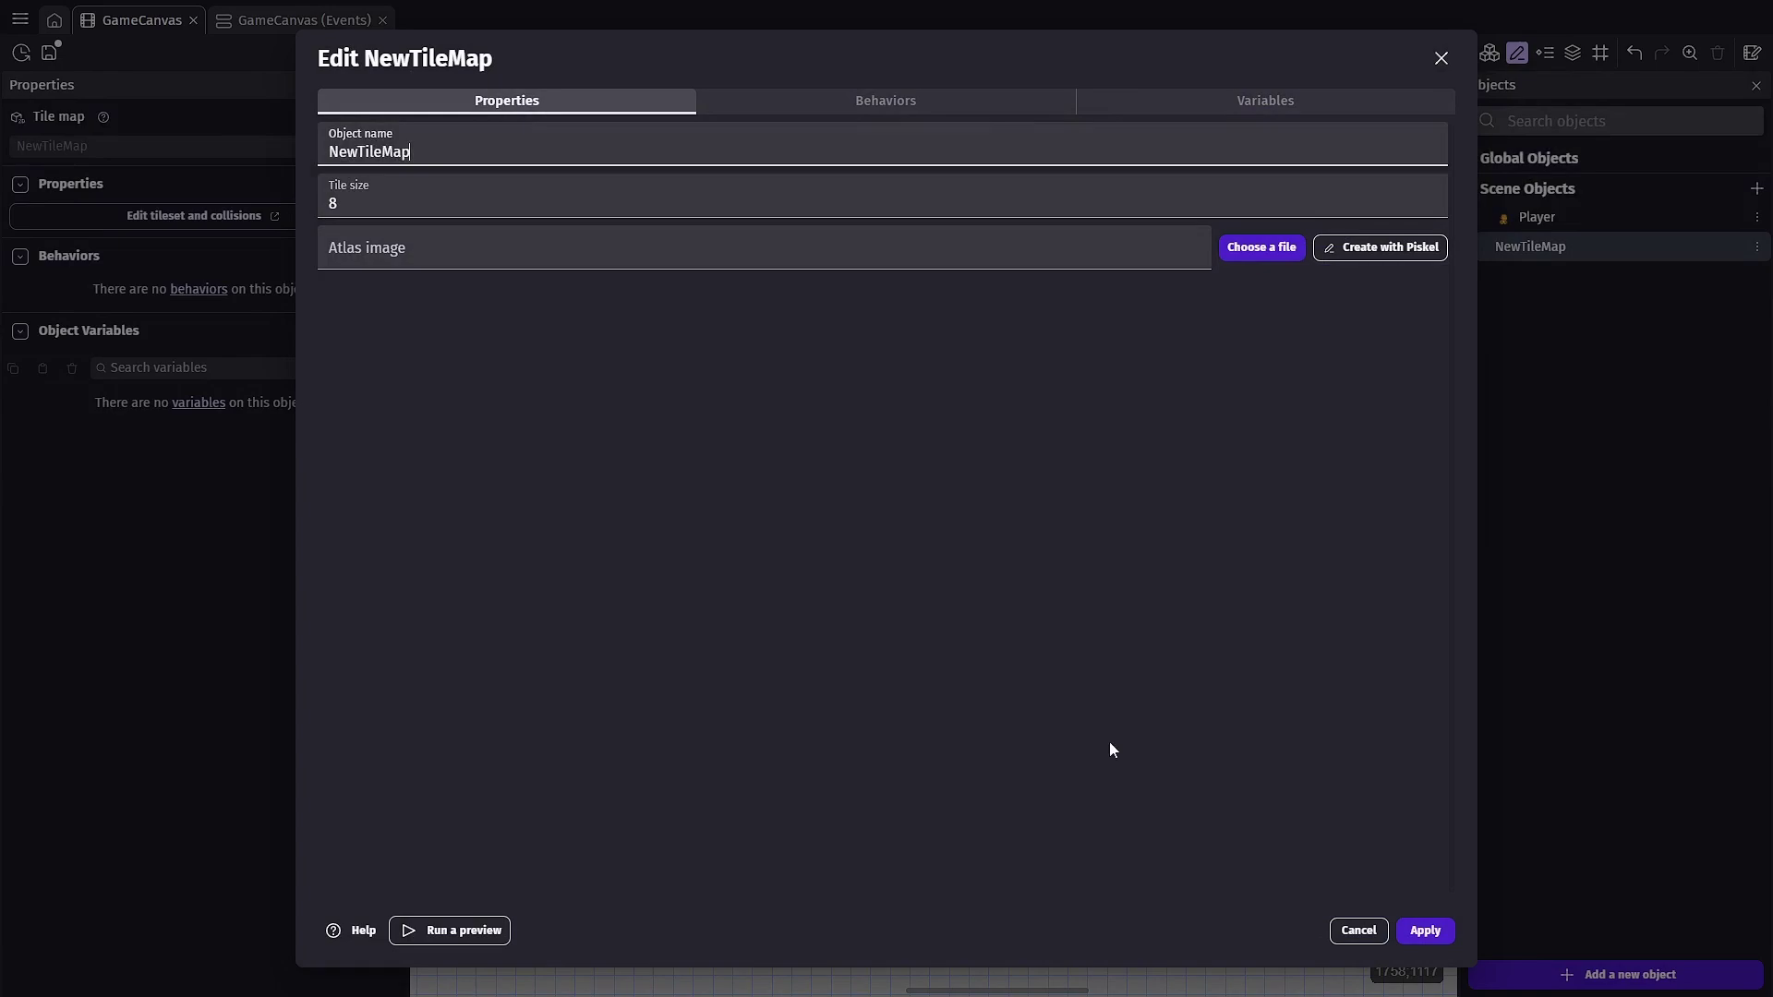
key("Tab")
key("shift+Tab")
type("Tilem")
key("BackSpace")
type("sets")
Use tileset-1.png from the background-elements folder as the tile map's atlas, copied into the project
left_click(1276, 247)
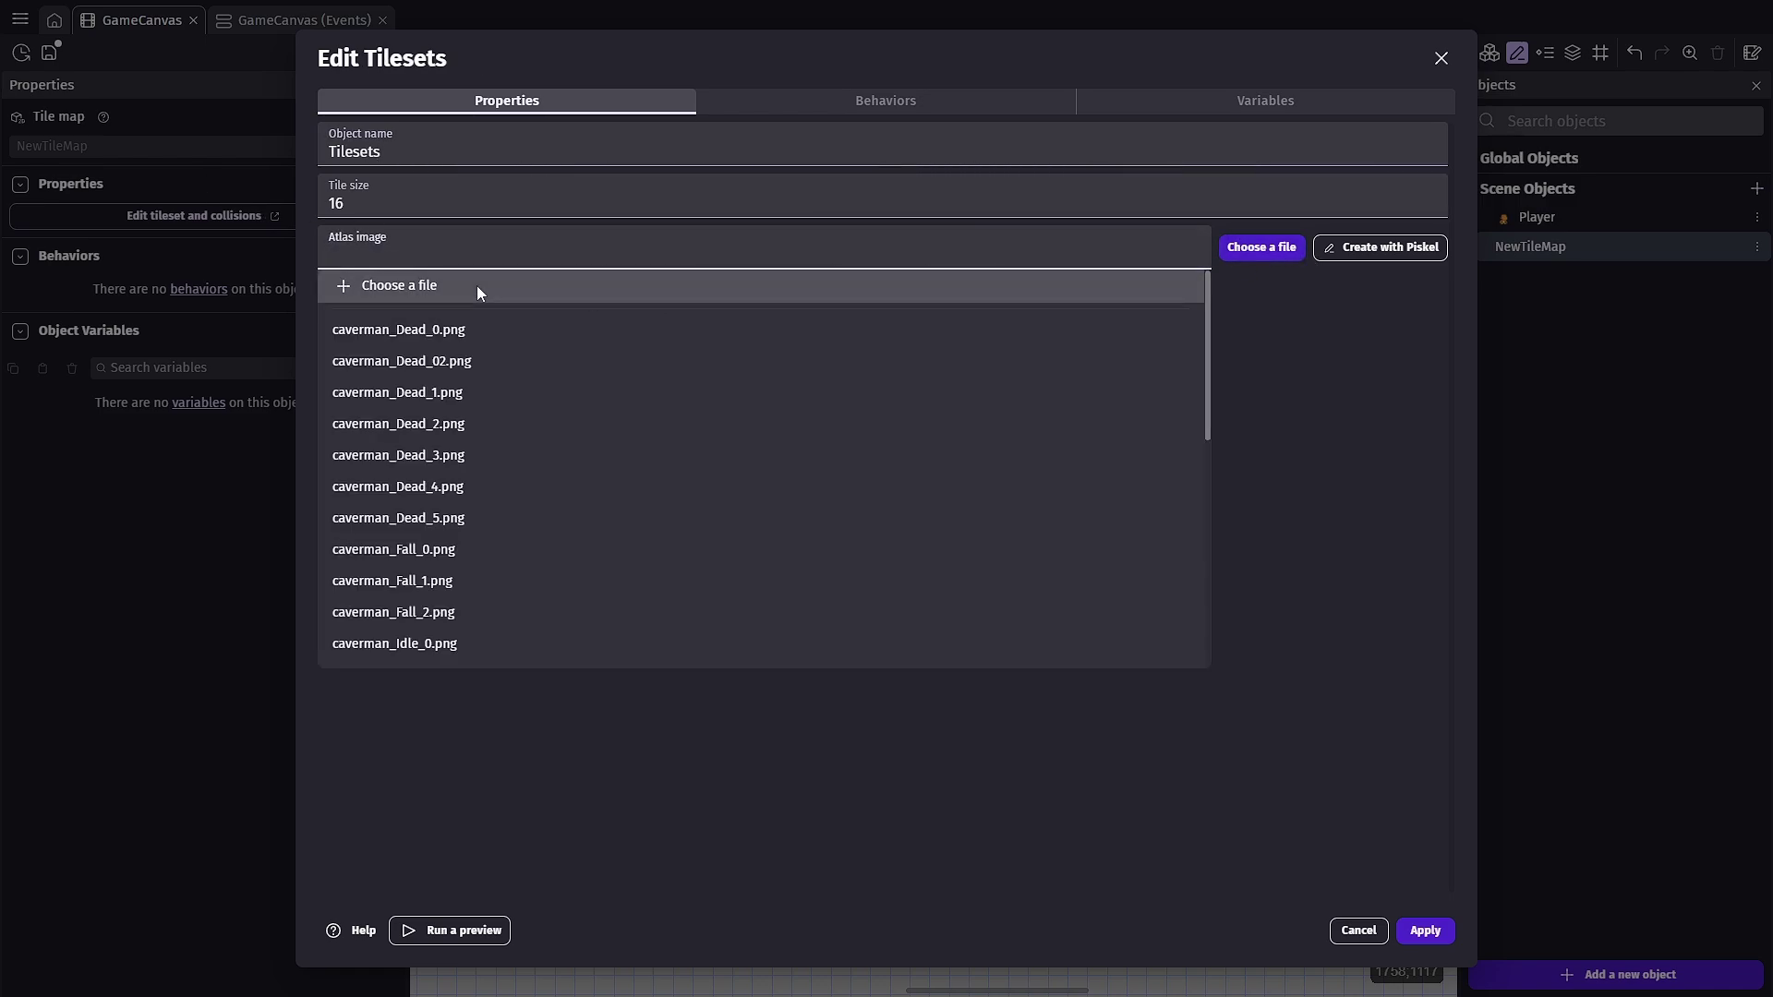
left_click(476, 285)
double_click(246, 149)
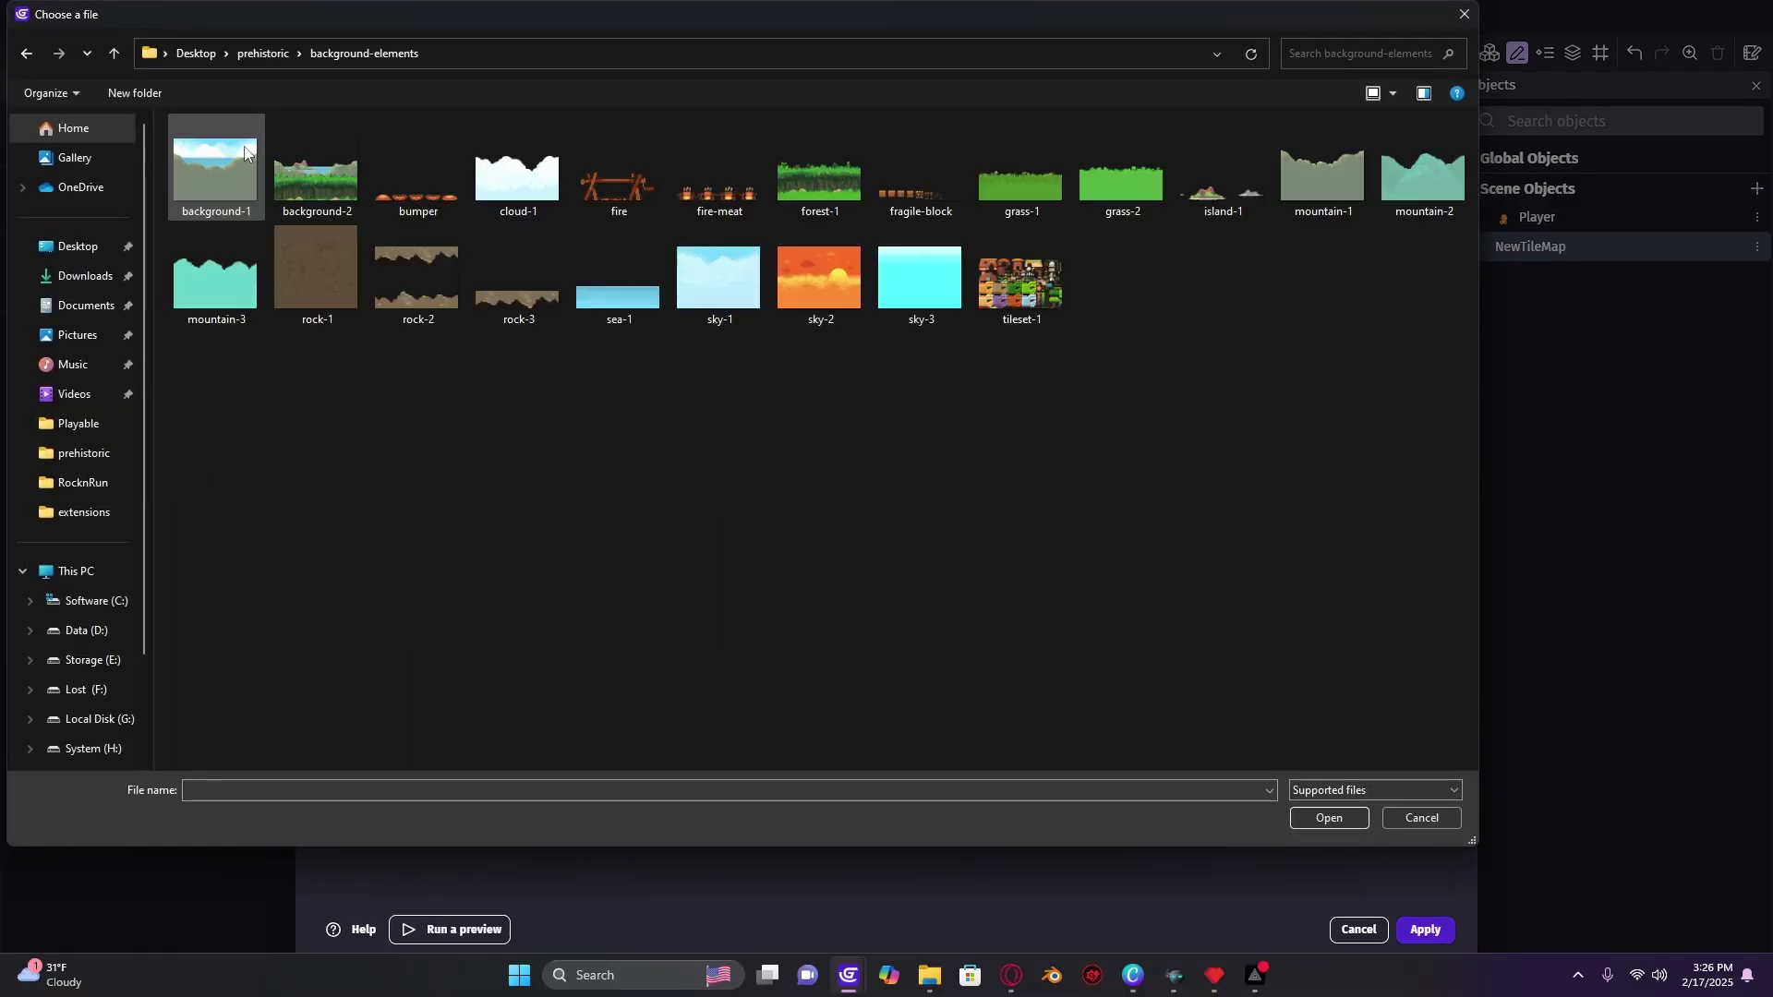
double_click(1039, 296)
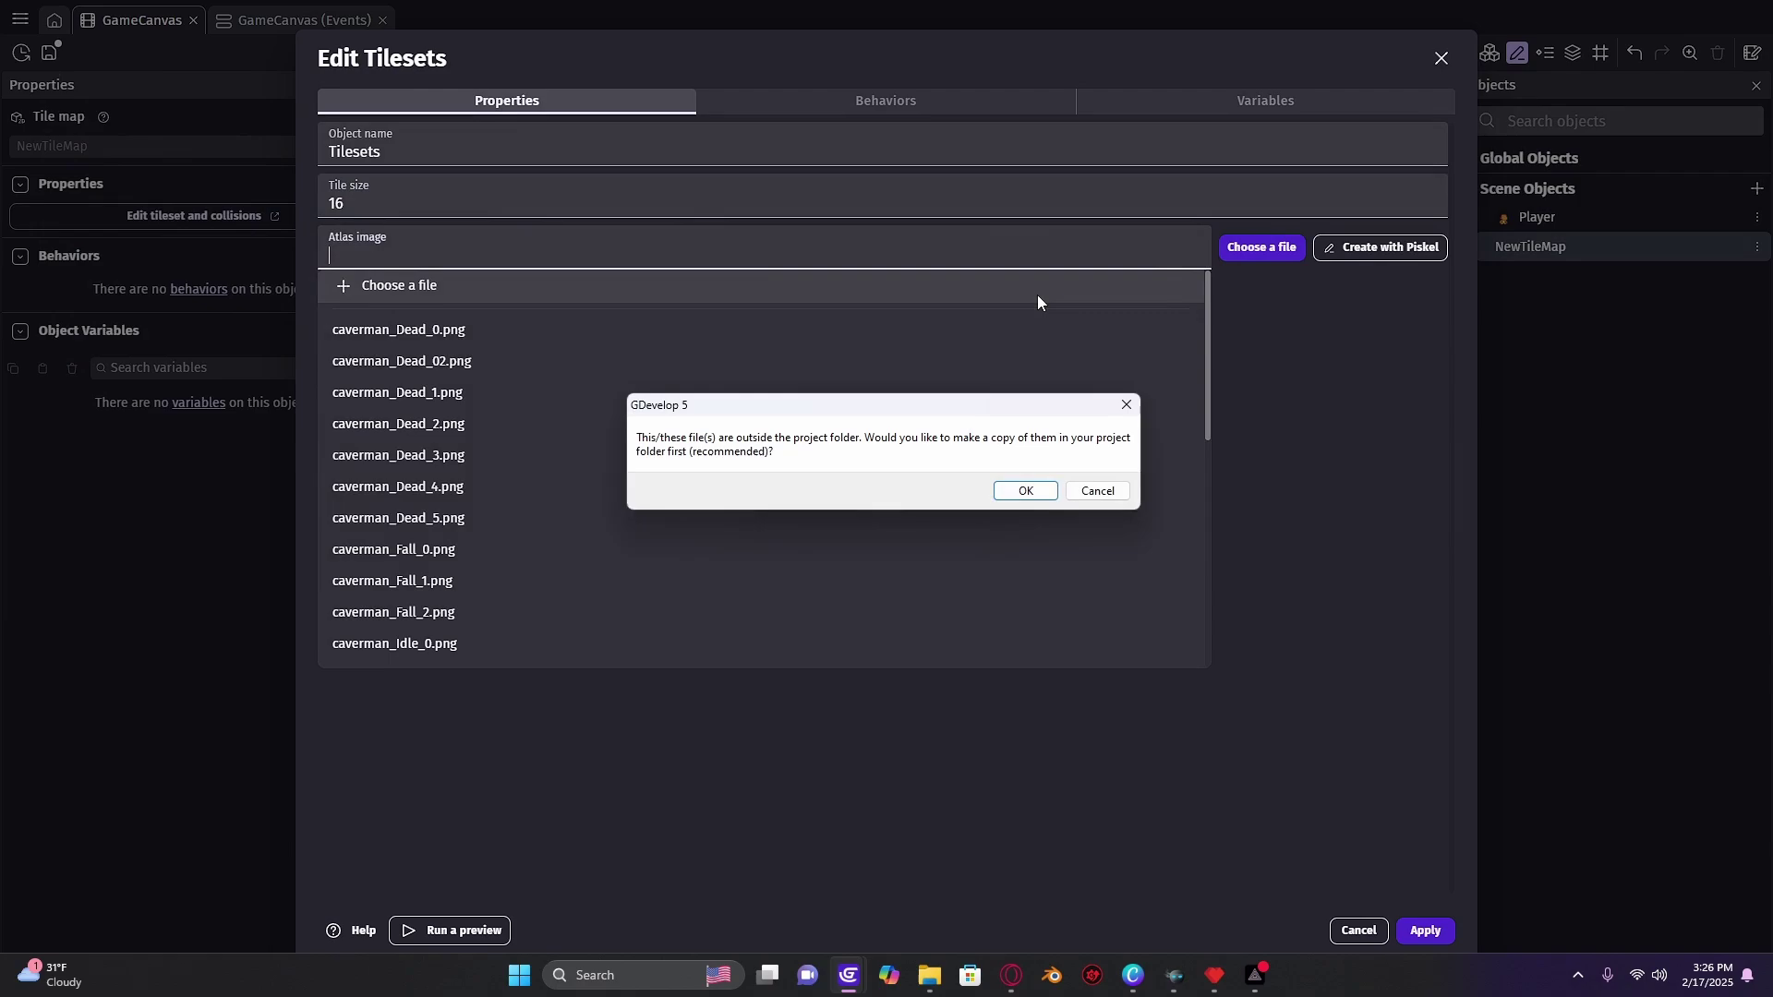
left_click(1028, 491)
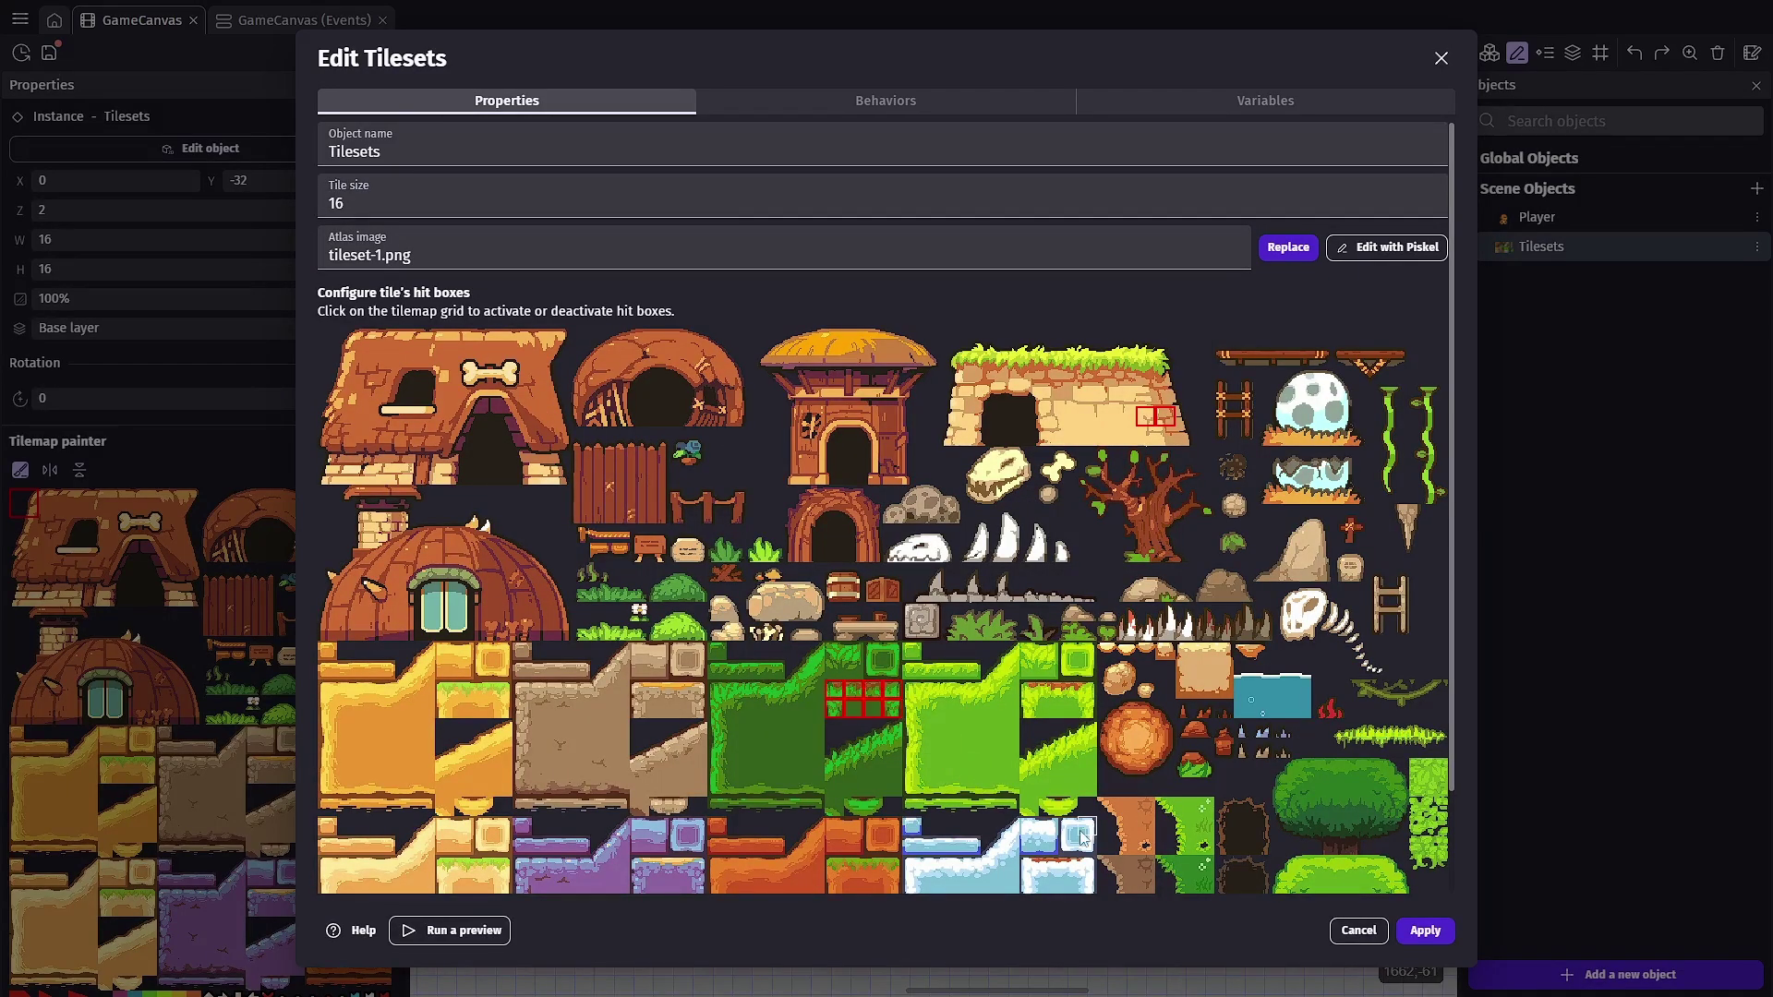
Add a non-grabbable Platform behavior to Tilesets and move its instance to the scene origin
left_click(836, 96)
left_click(857, 525)
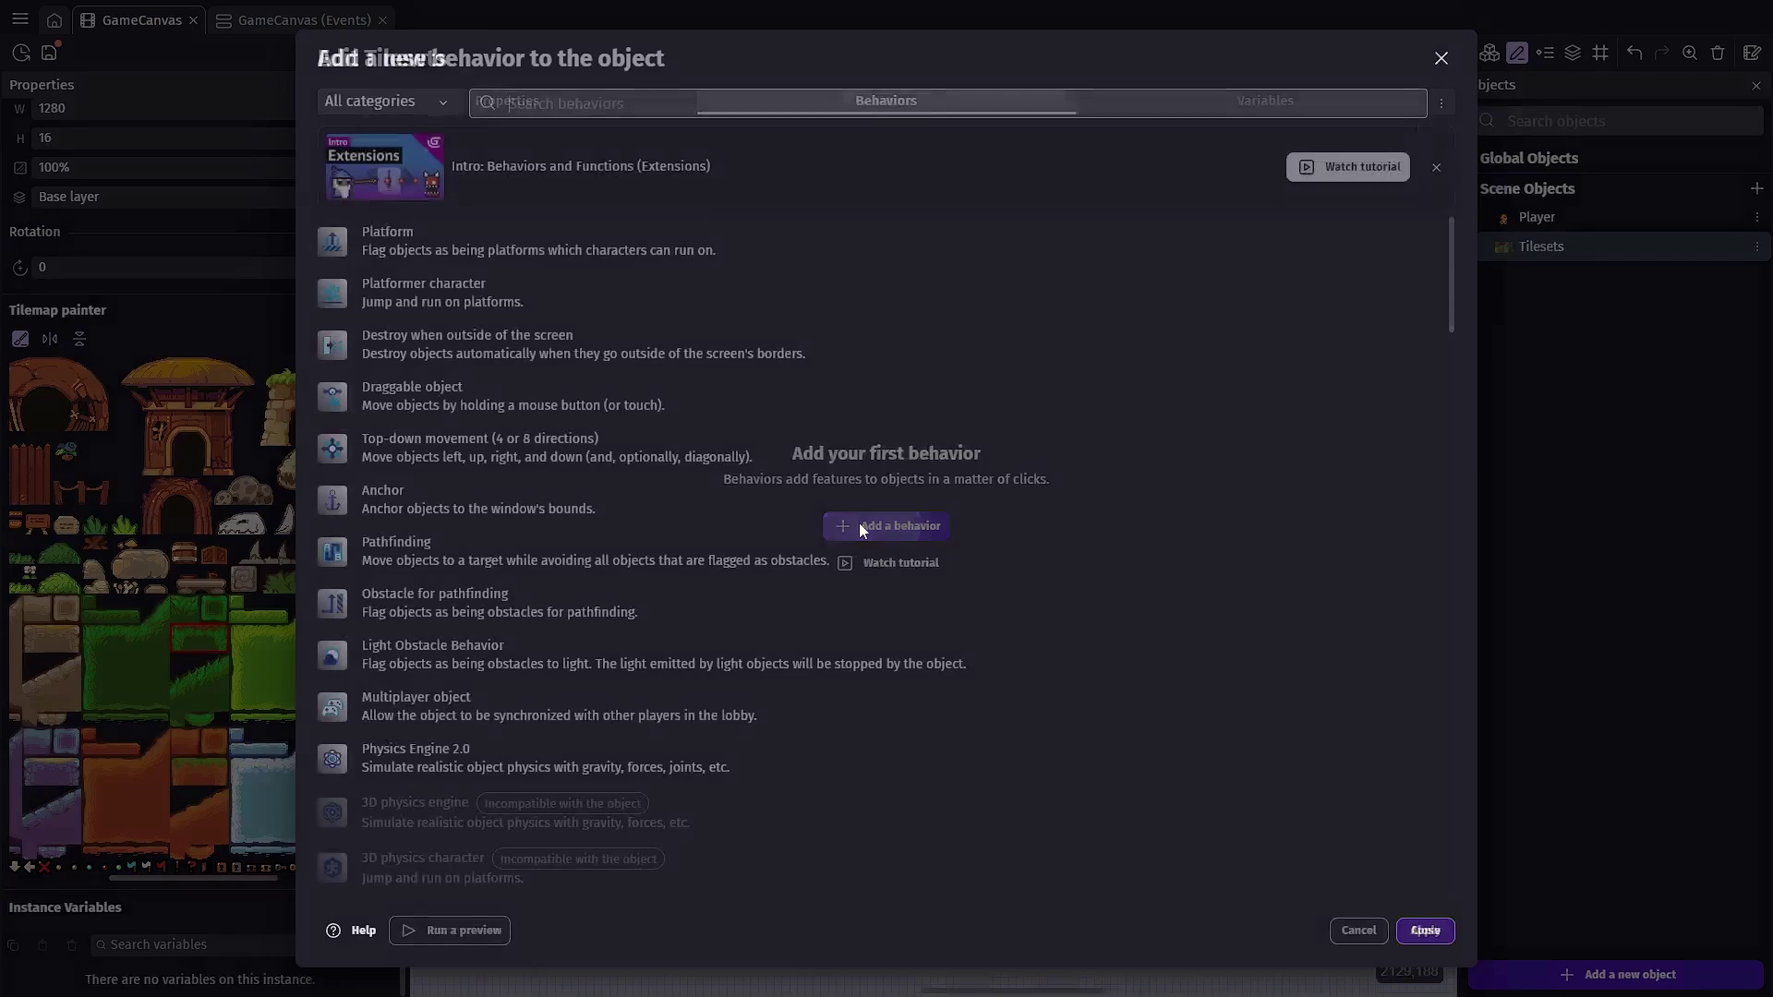
left_click(443, 245)
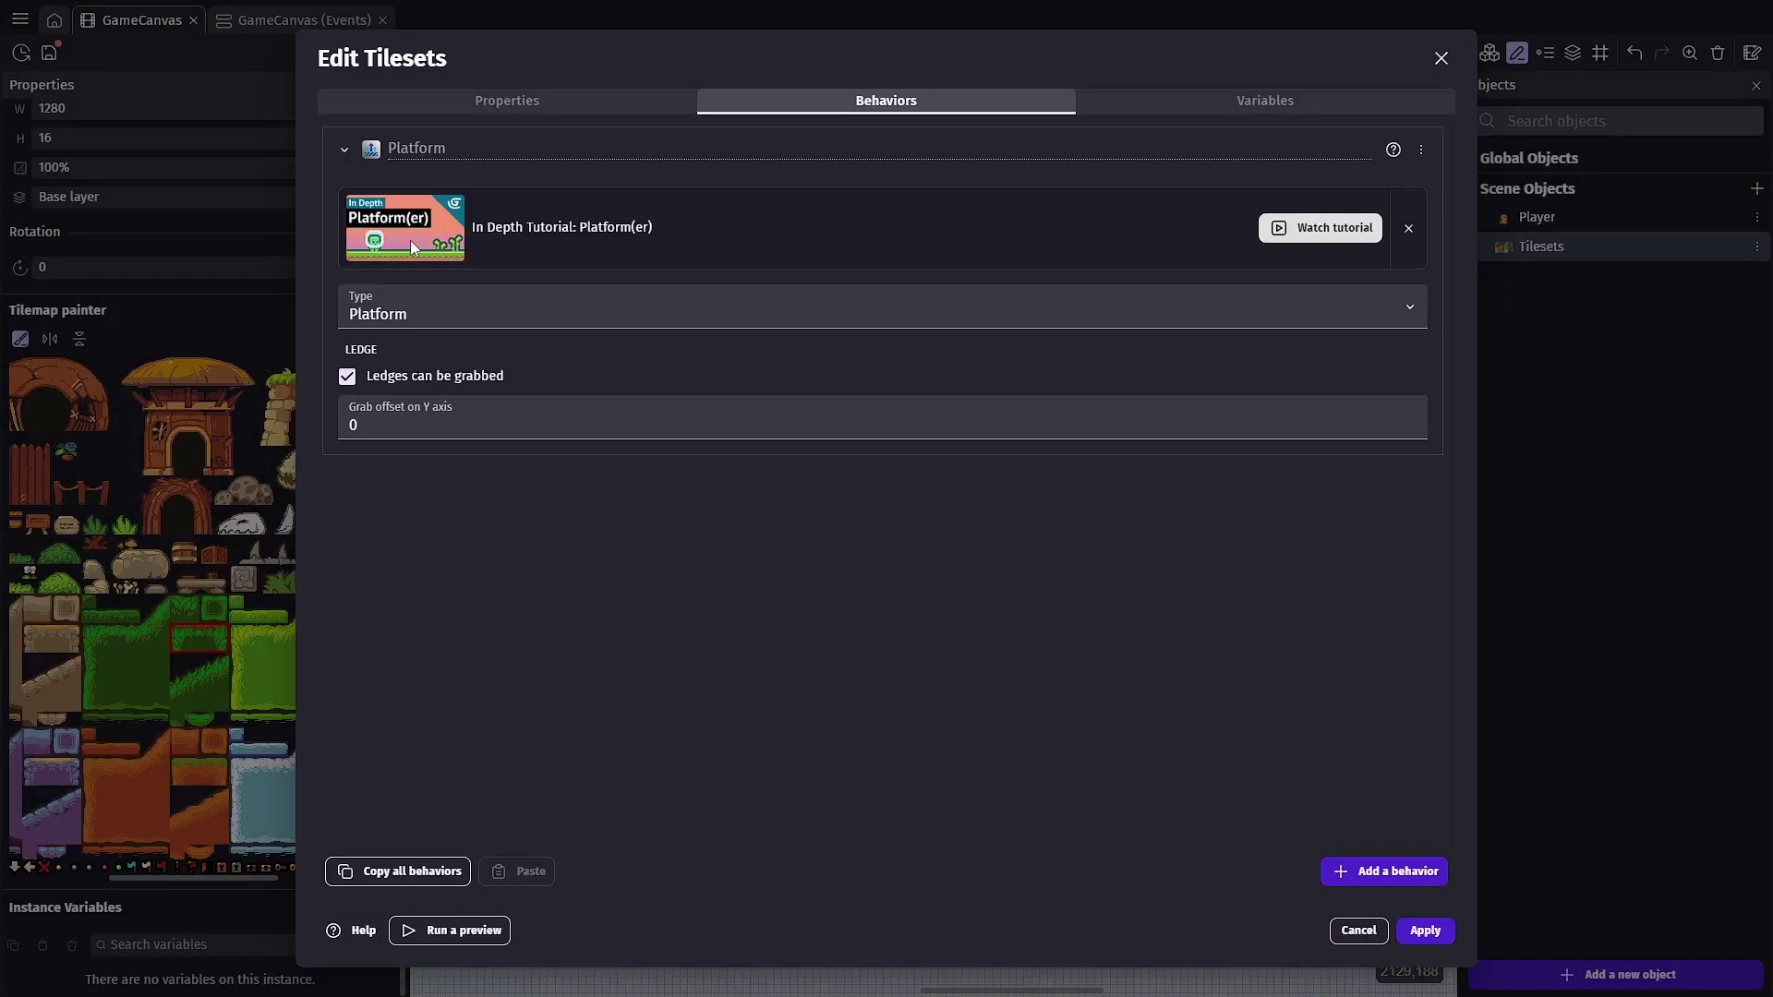
left_click(347, 376)
left_click(1565, 277)
left_click(1542, 247)
left_click_drag(1003, 269, 624, 231)
left_click(634, 235)
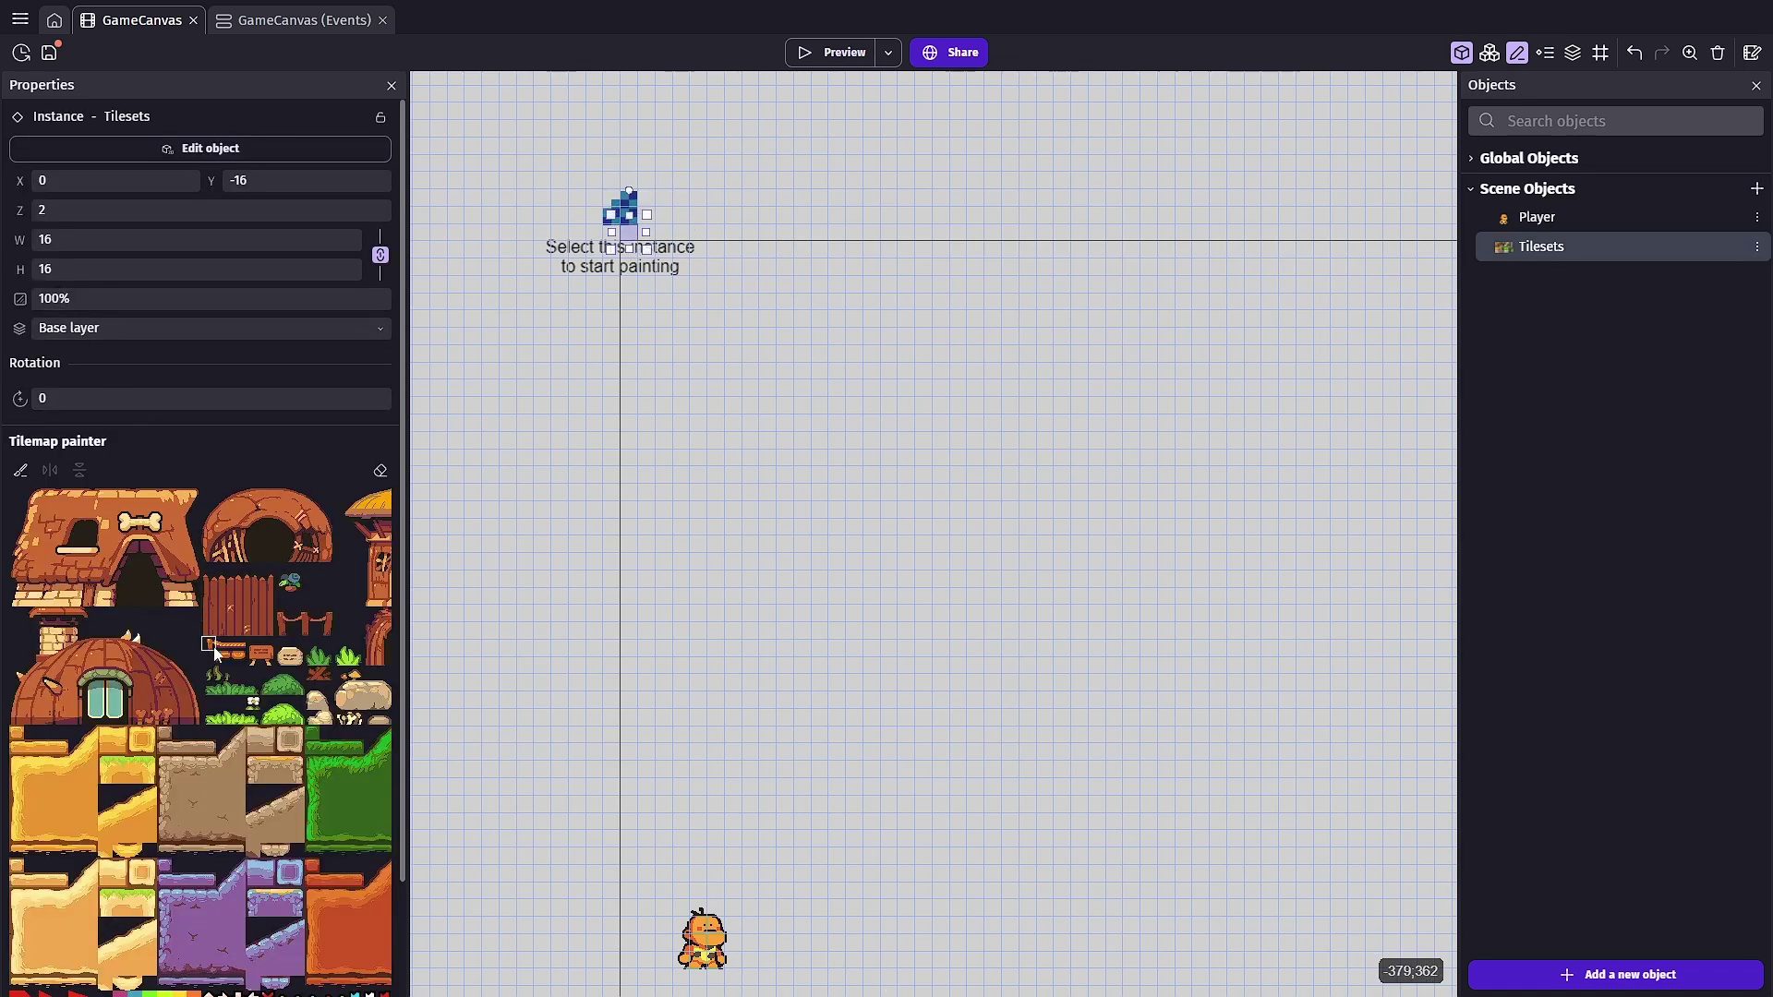
Paint a 1280-px row of grass tiles along the scene's bottom, then preview the game
scroll(260, 735, "down", 3)
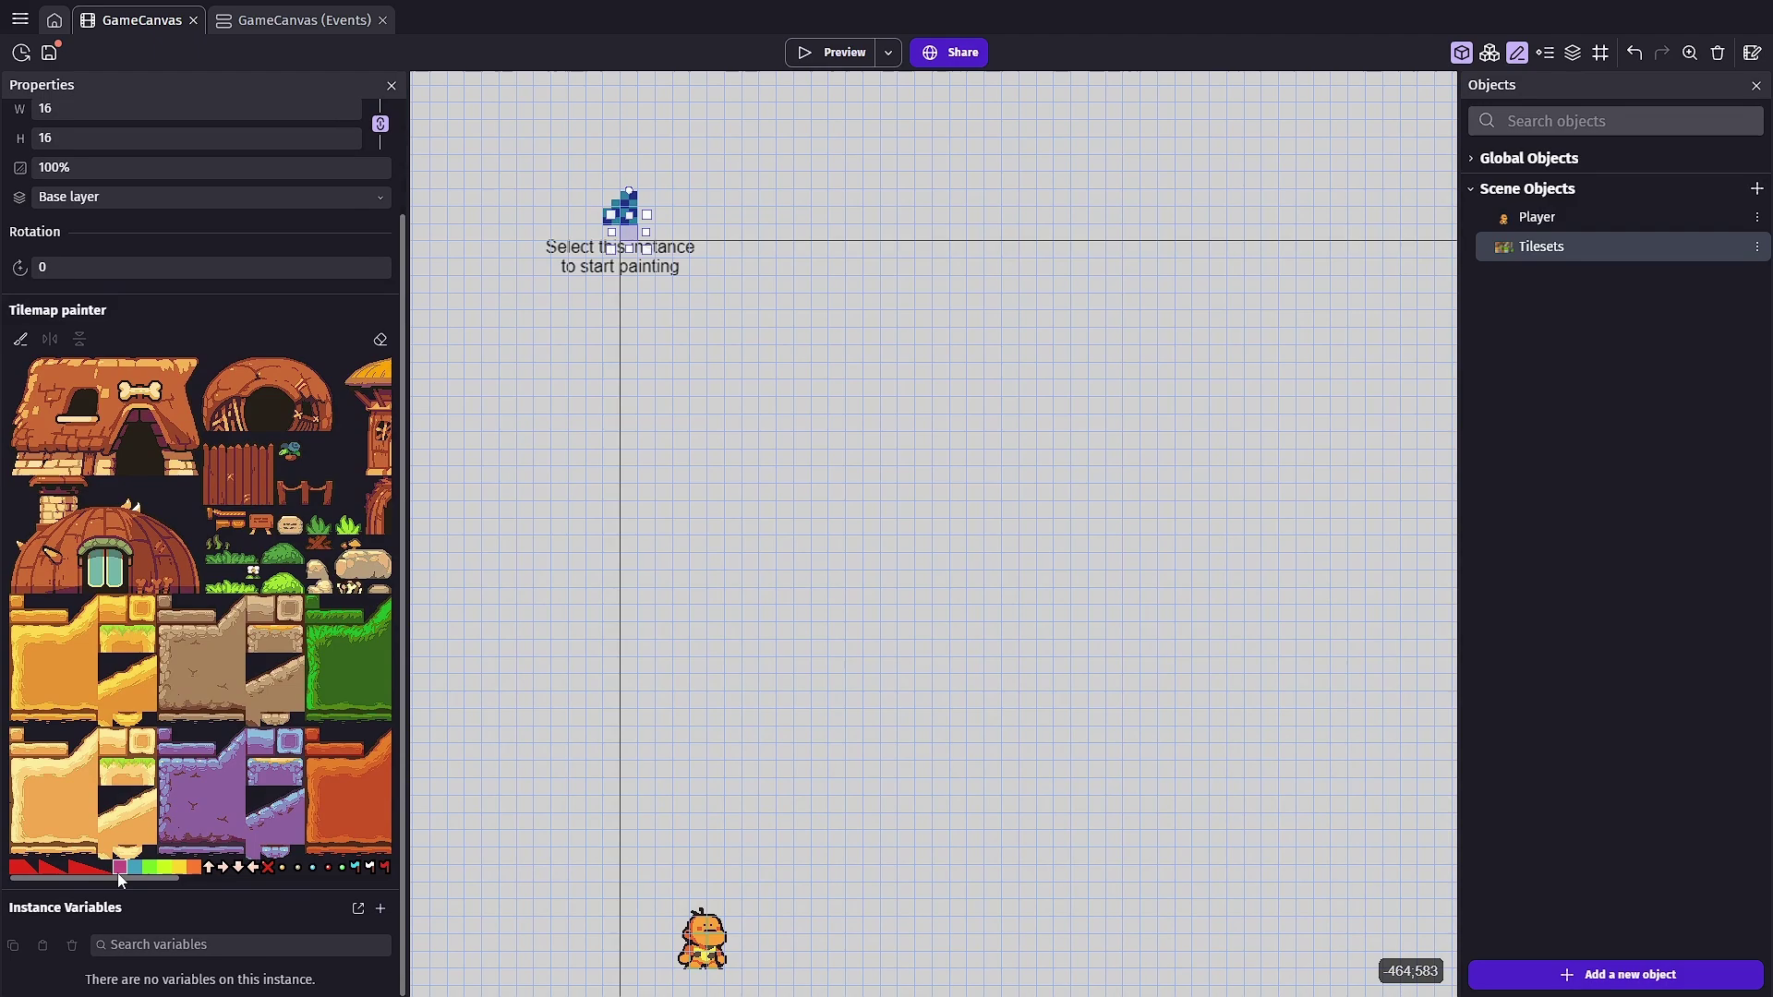
left_click_drag(119, 879, 218, 879)
left_click(192, 636)
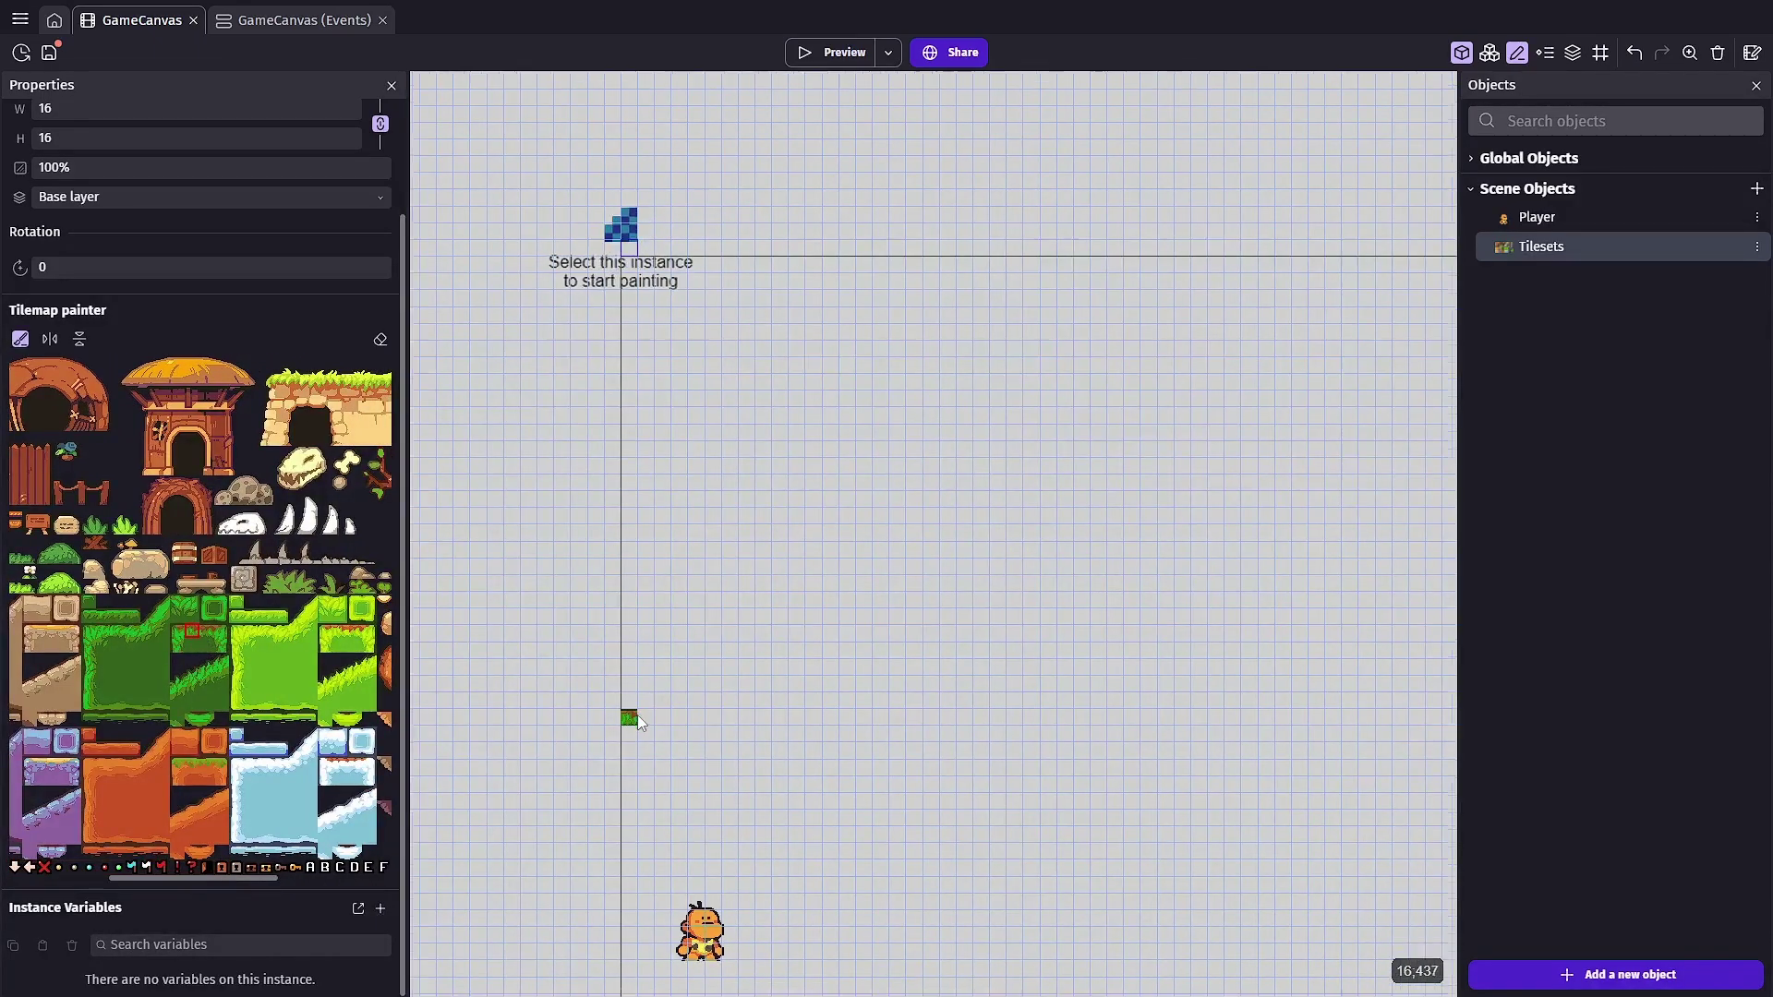
scroll(625, 716, "down", 5)
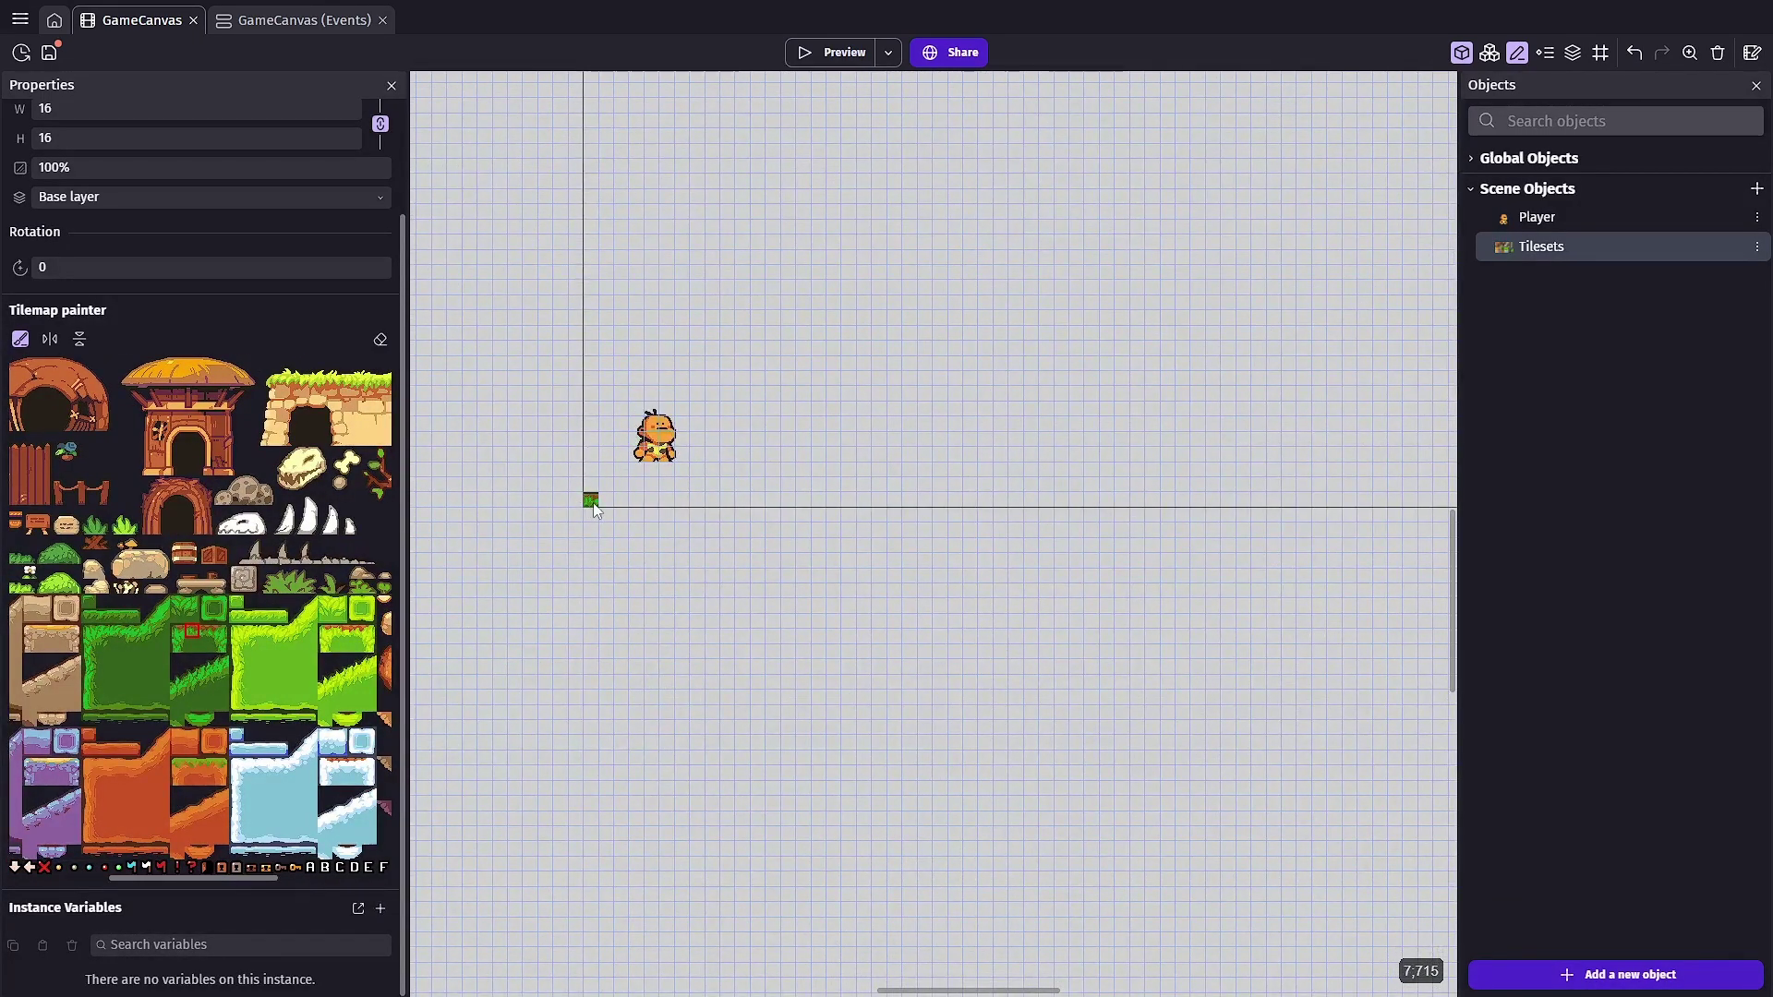
left_click_drag(734, 503, 1427, 499)
middle_click_drag(1310, 498, 651, 501)
left_click_drag(652, 501, 1001, 500)
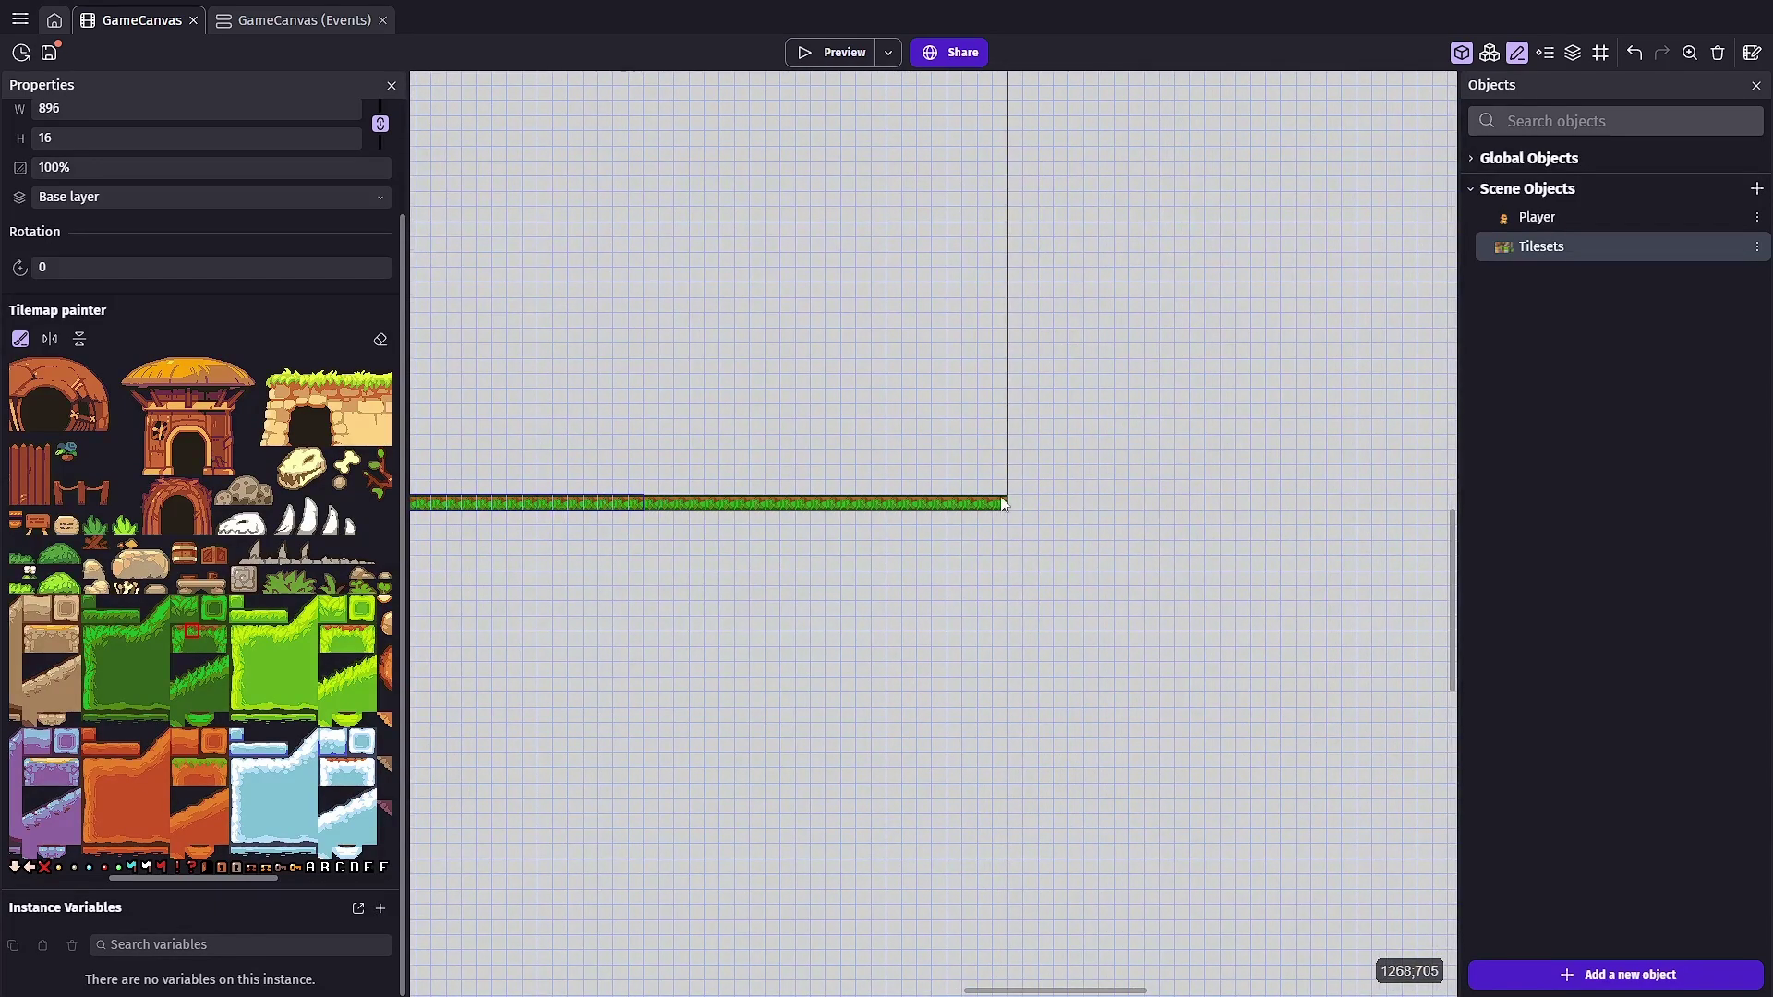
left_click(832, 53)
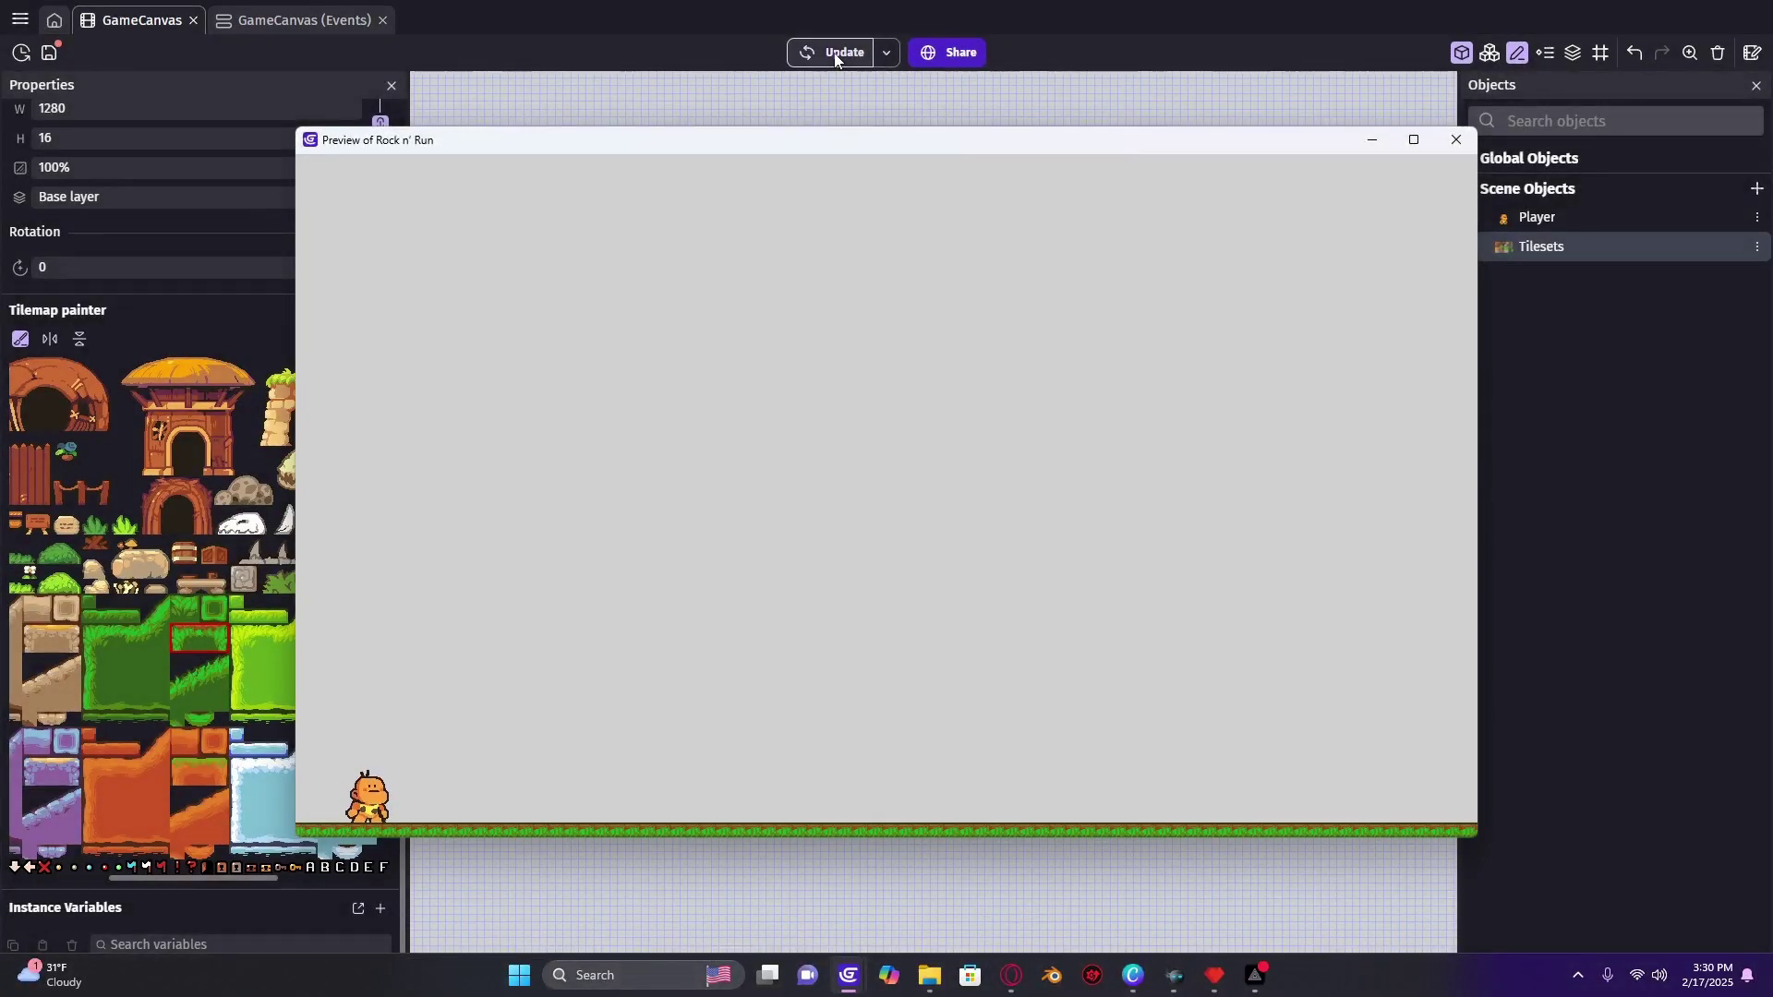
Move the Player instance down so it stands on the grass strip
left_click(1458, 140)
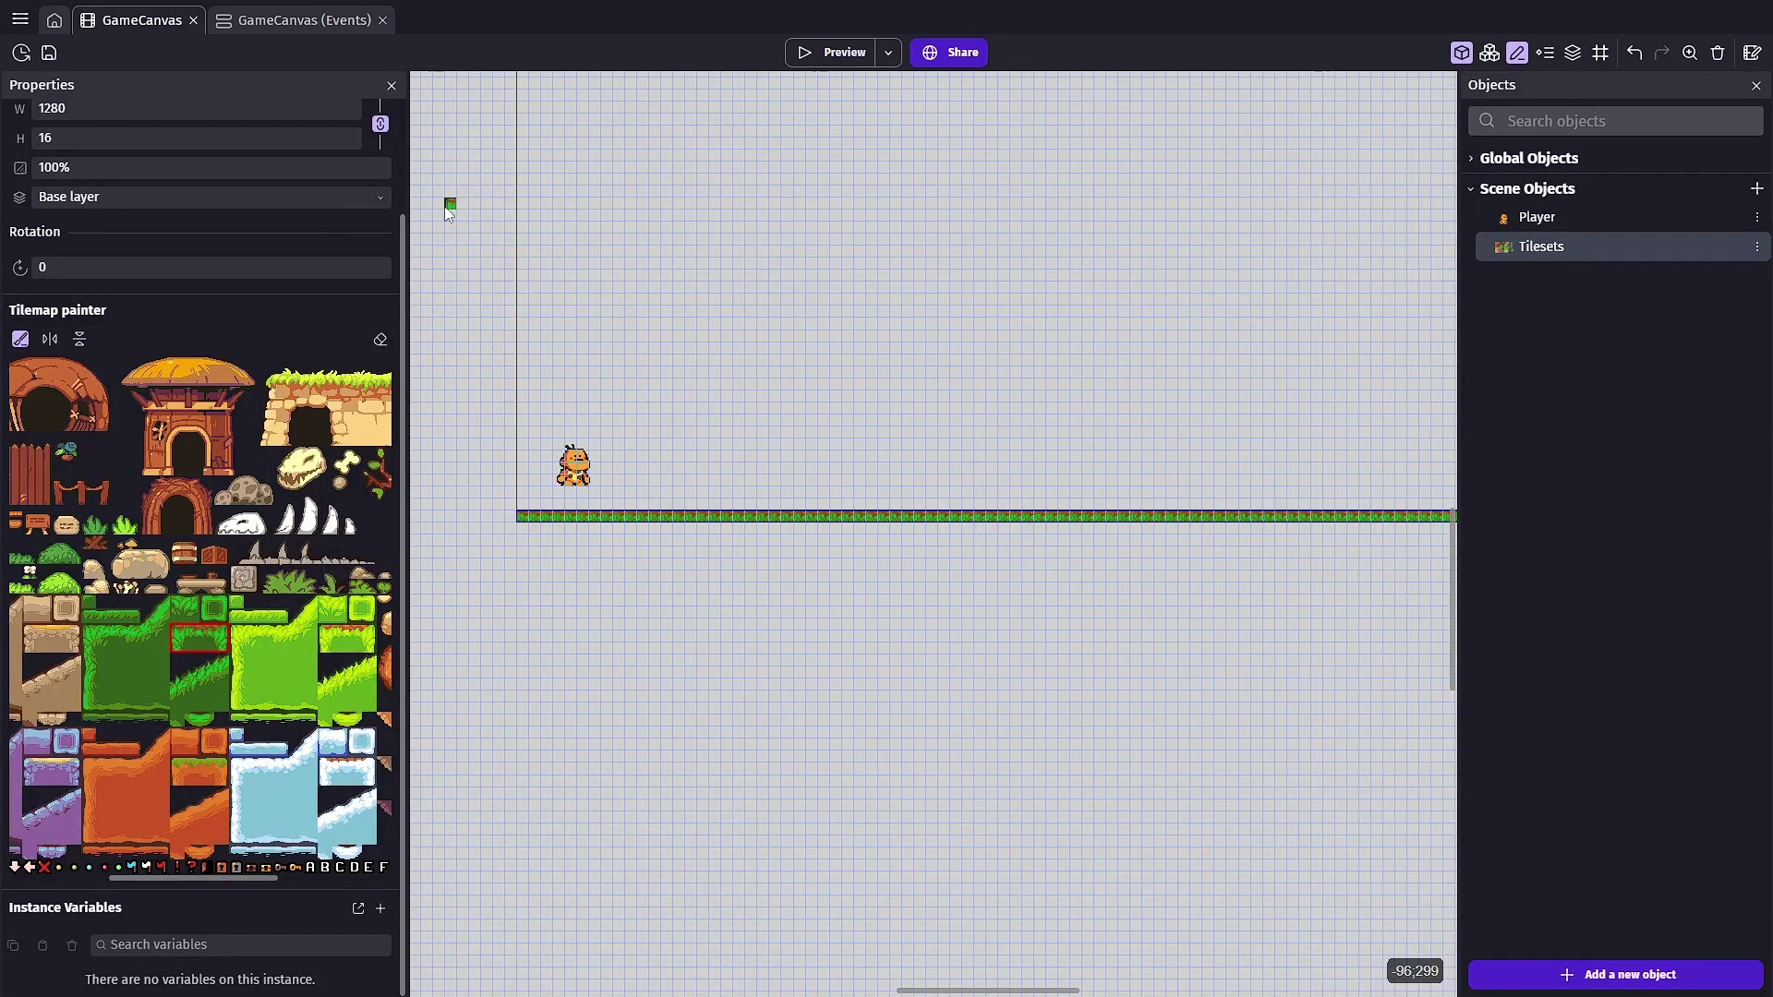
left_click(577, 468)
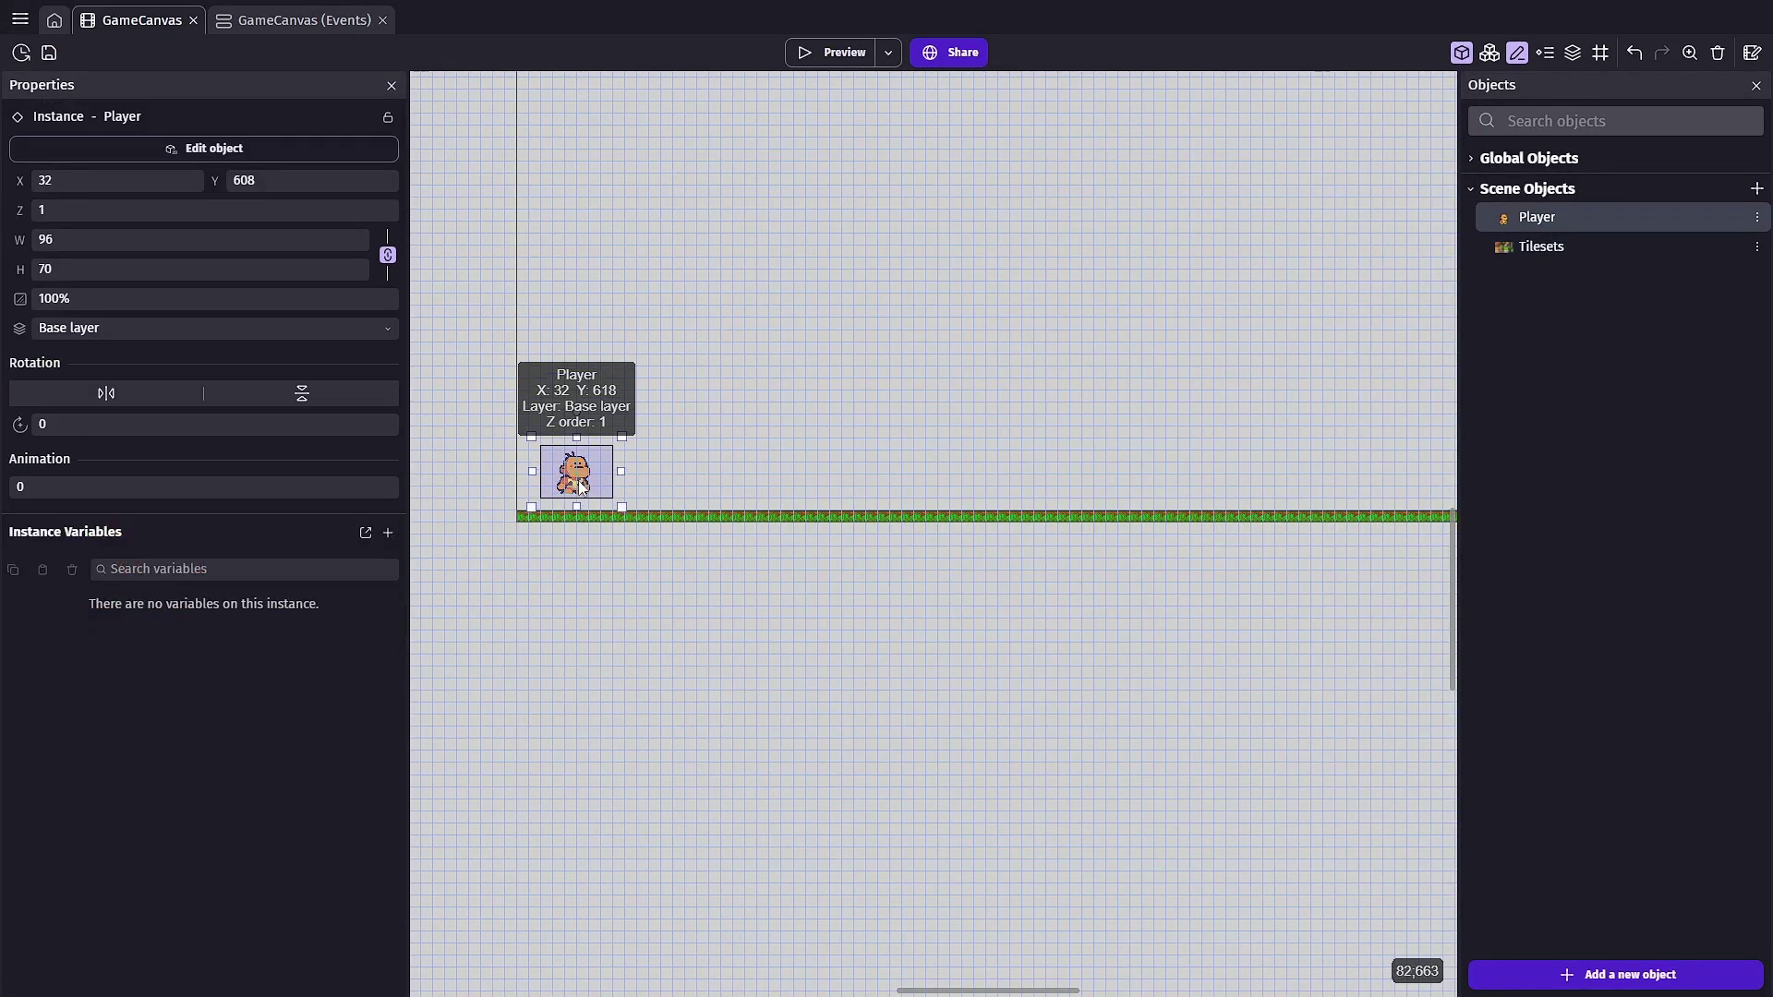
left_click_drag(578, 485, 579, 508)
left_click(728, 434)
scroll(728, 434, "down", 1)
scroll(739, 425, "down", 4)
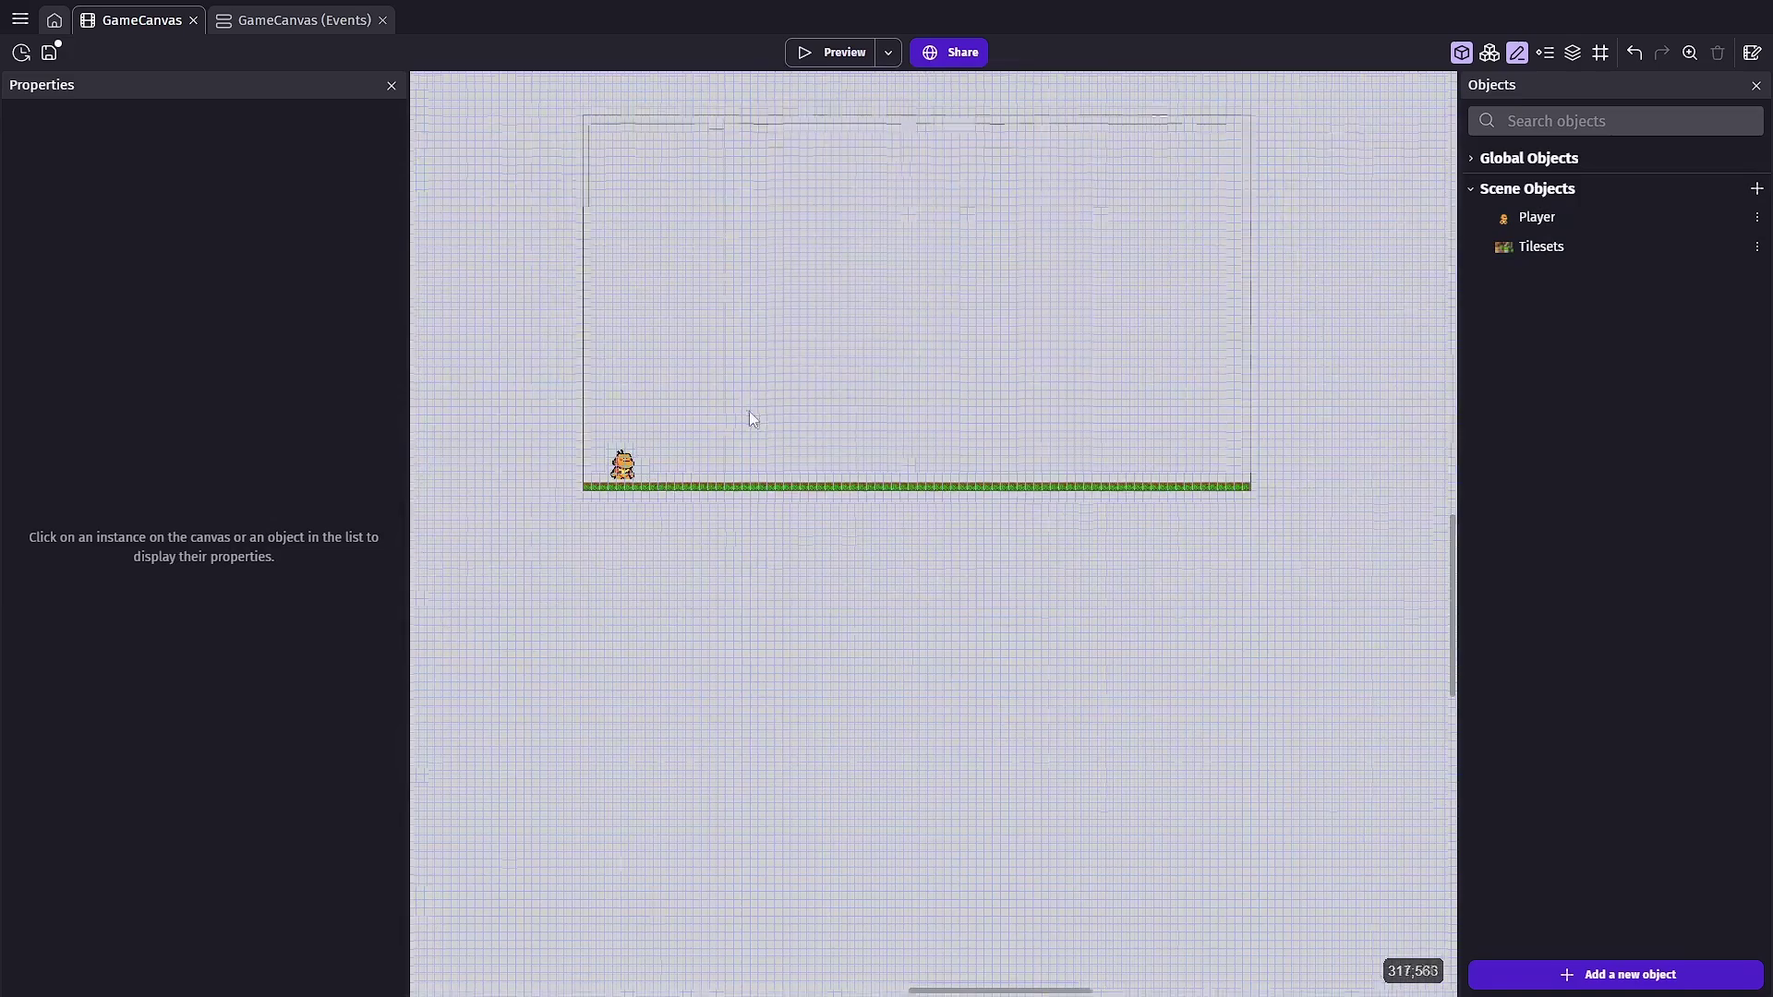
scroll(772, 496, "up", 2)
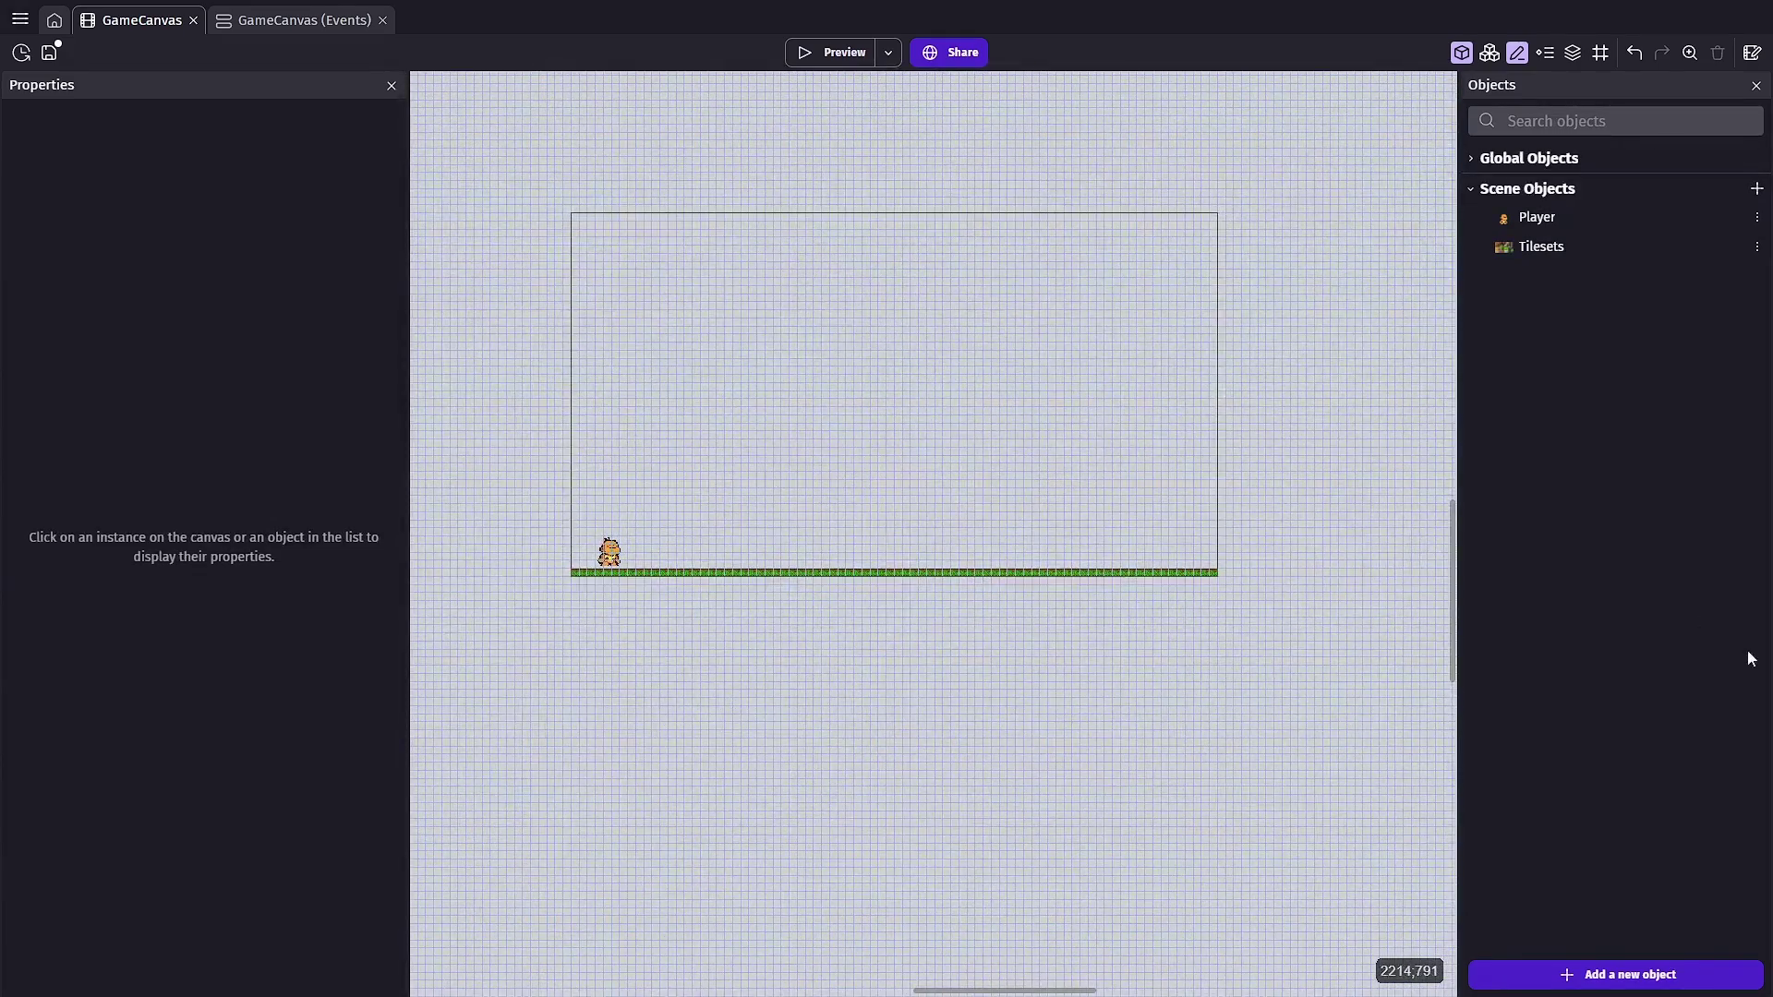
Create a new Sprite object named RoomGen
left_click(1607, 974)
left_click(388, 277)
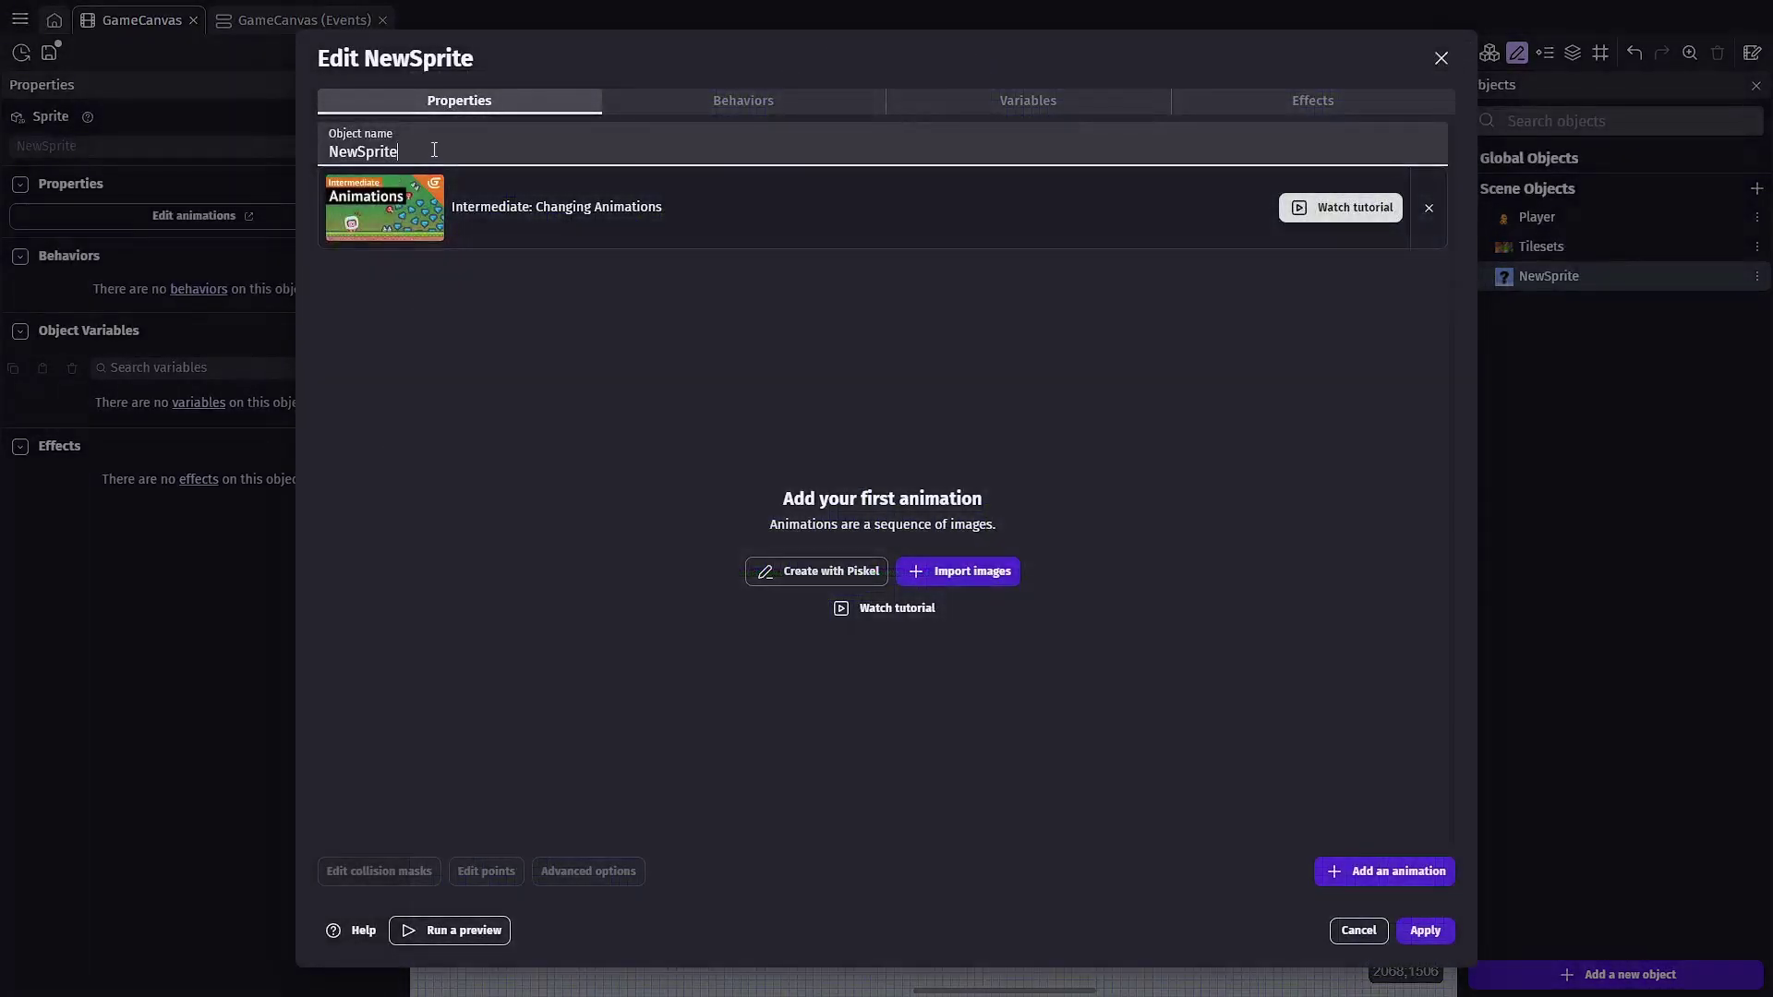
type("RoomGen")
left_click(426, 412)
Draw a solid bright-green frame in Piskel and save it as animation RoomCheck
left_click(821, 572)
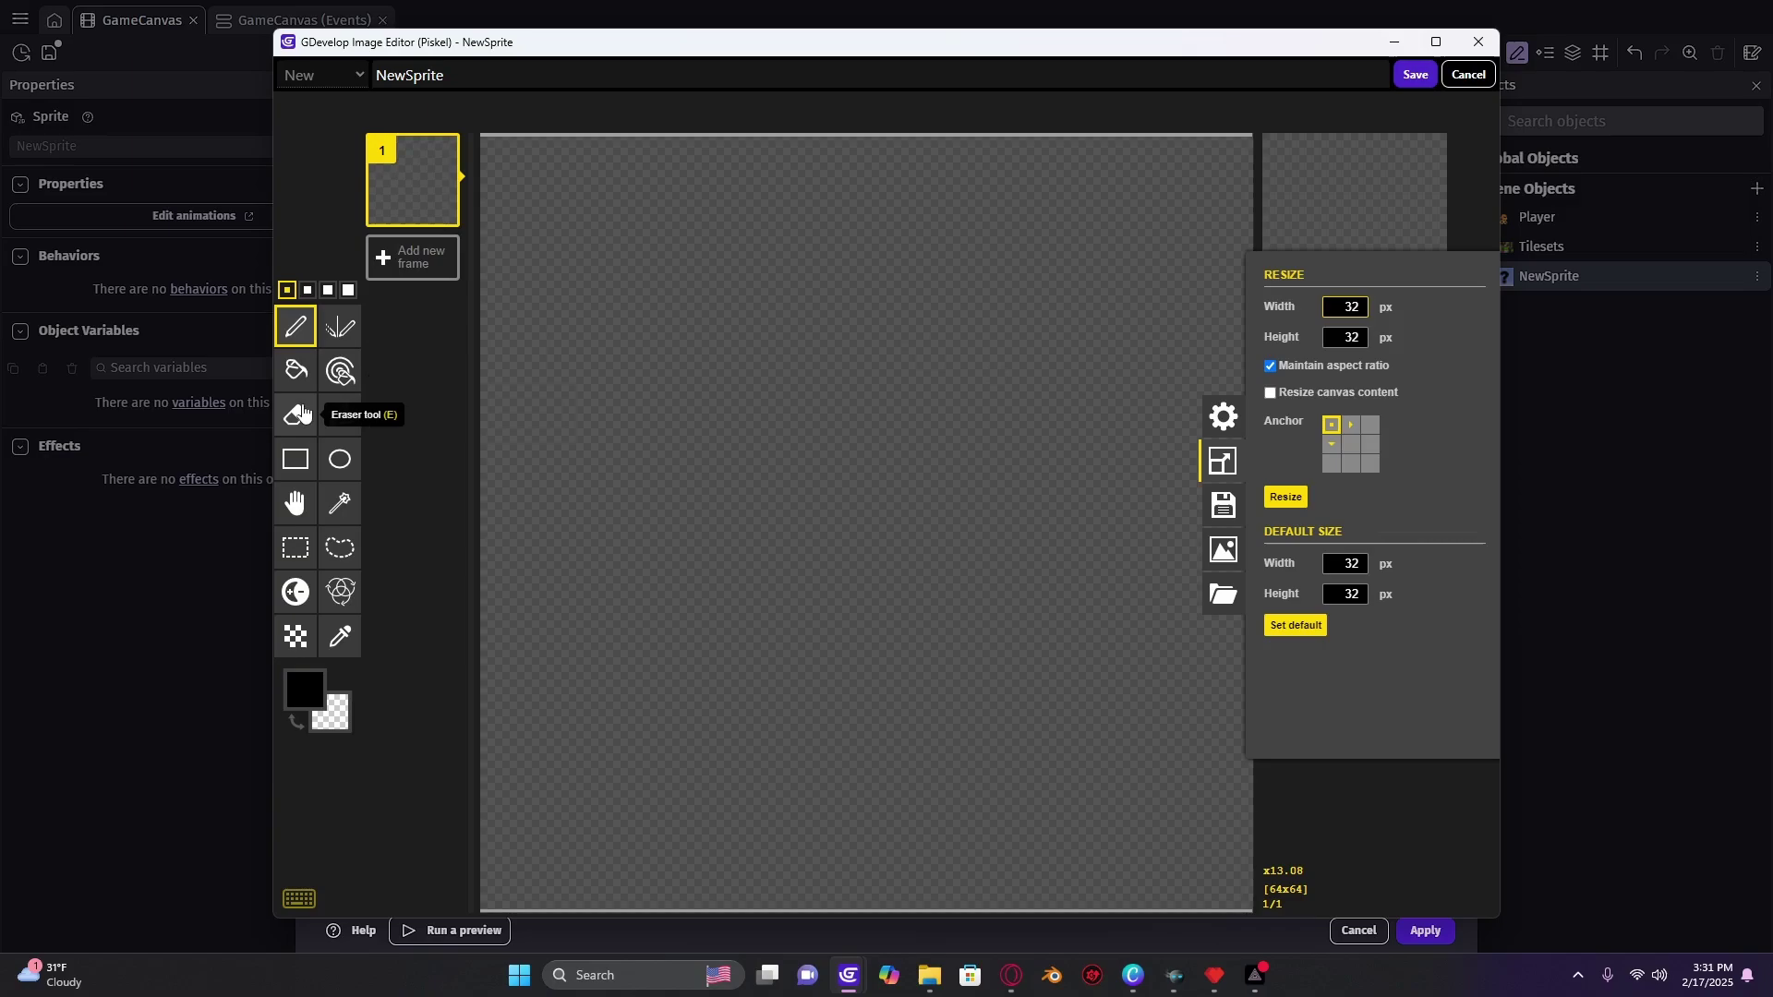
left_click(296, 370)
left_click(314, 693)
left_click(480, 756)
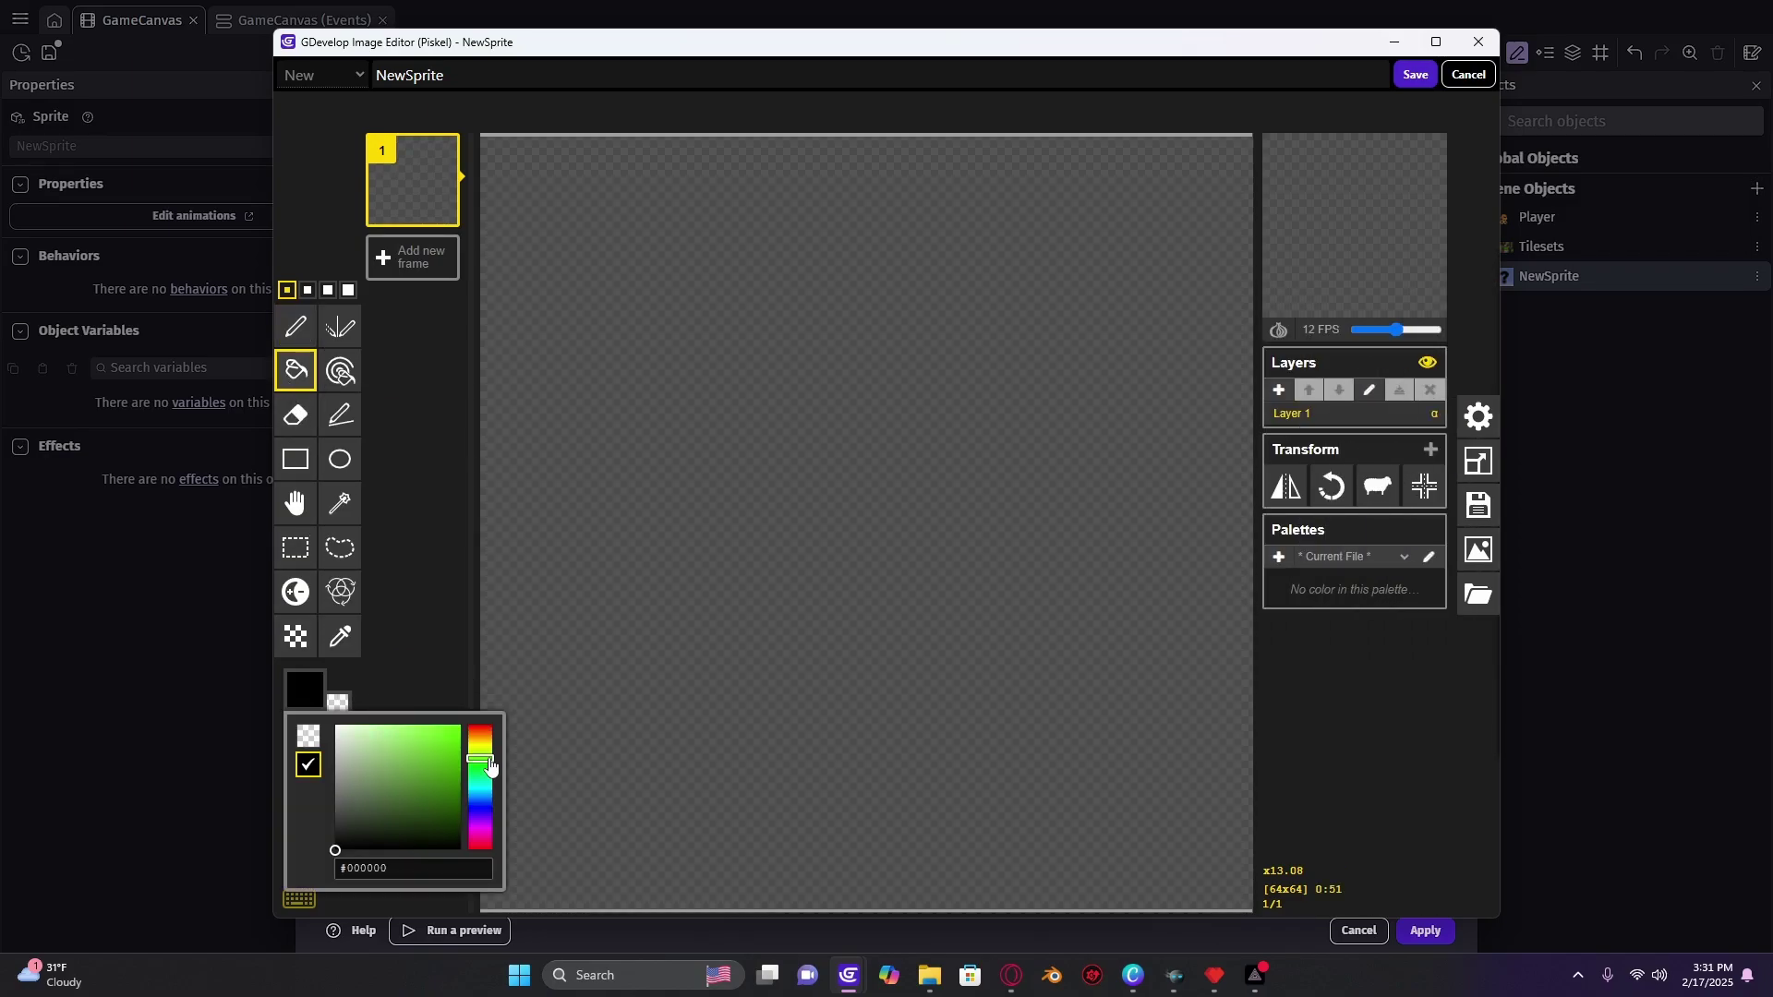
left_click(460, 735)
left_click(547, 685)
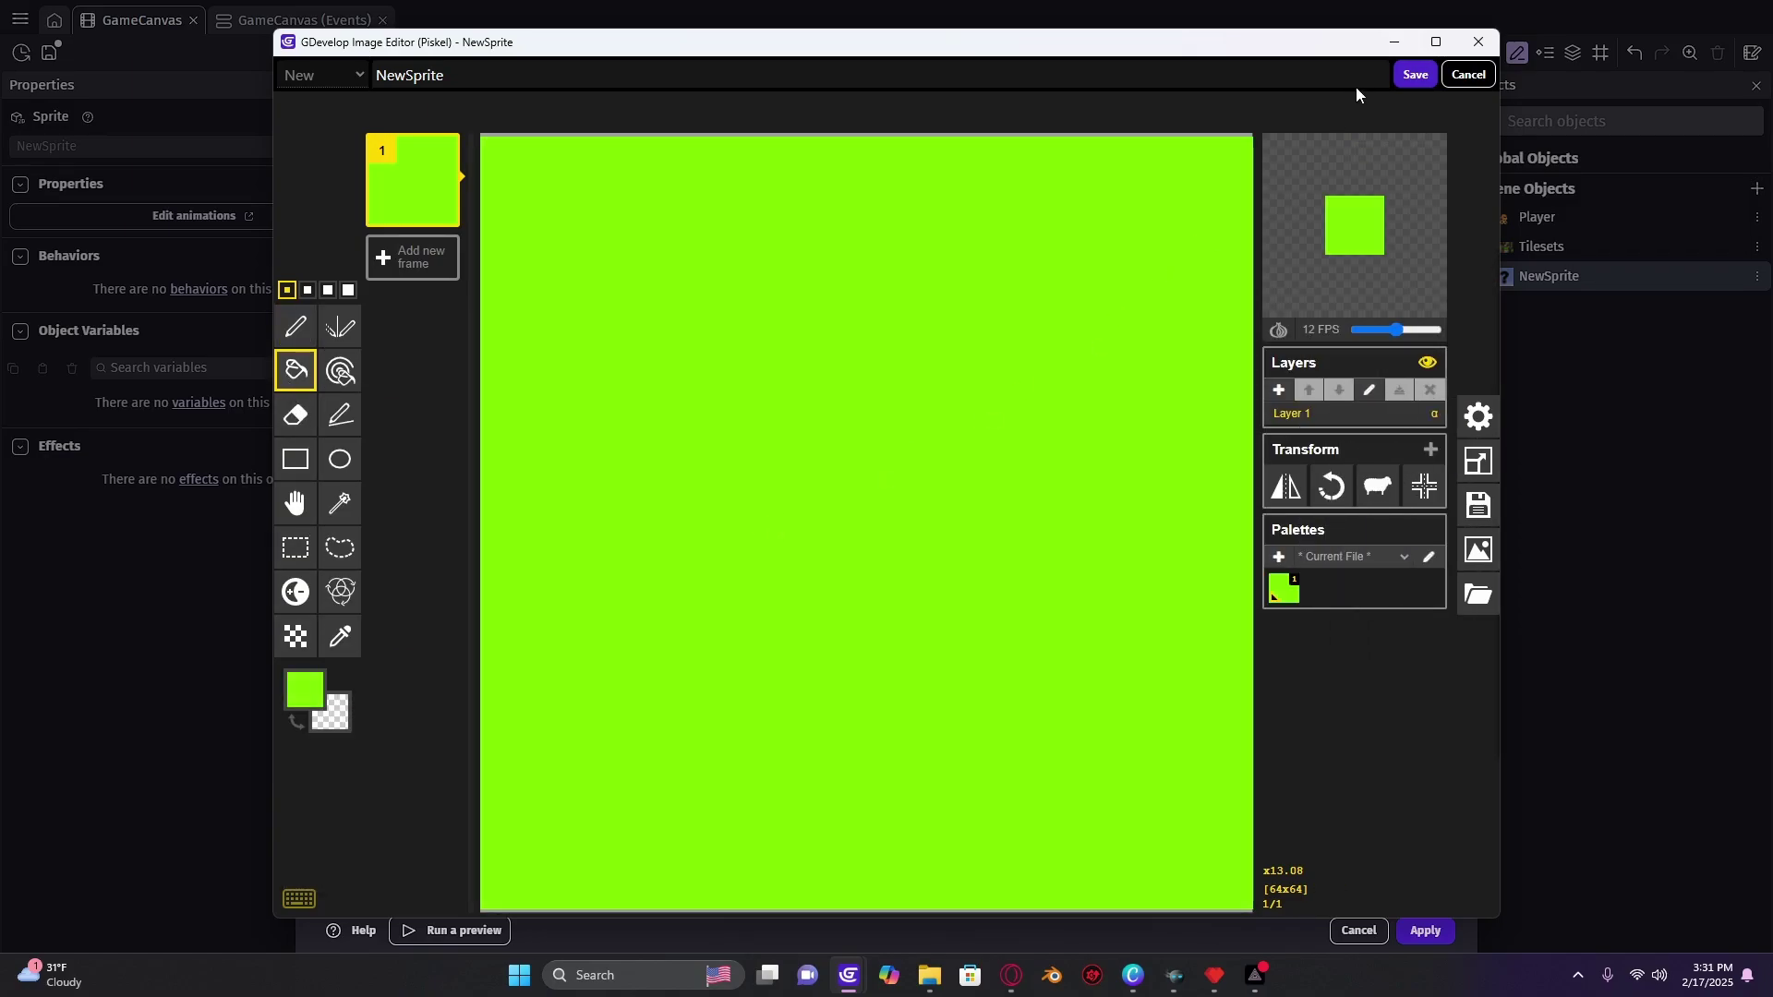
double_click(434, 76)
type("RoomCheck")
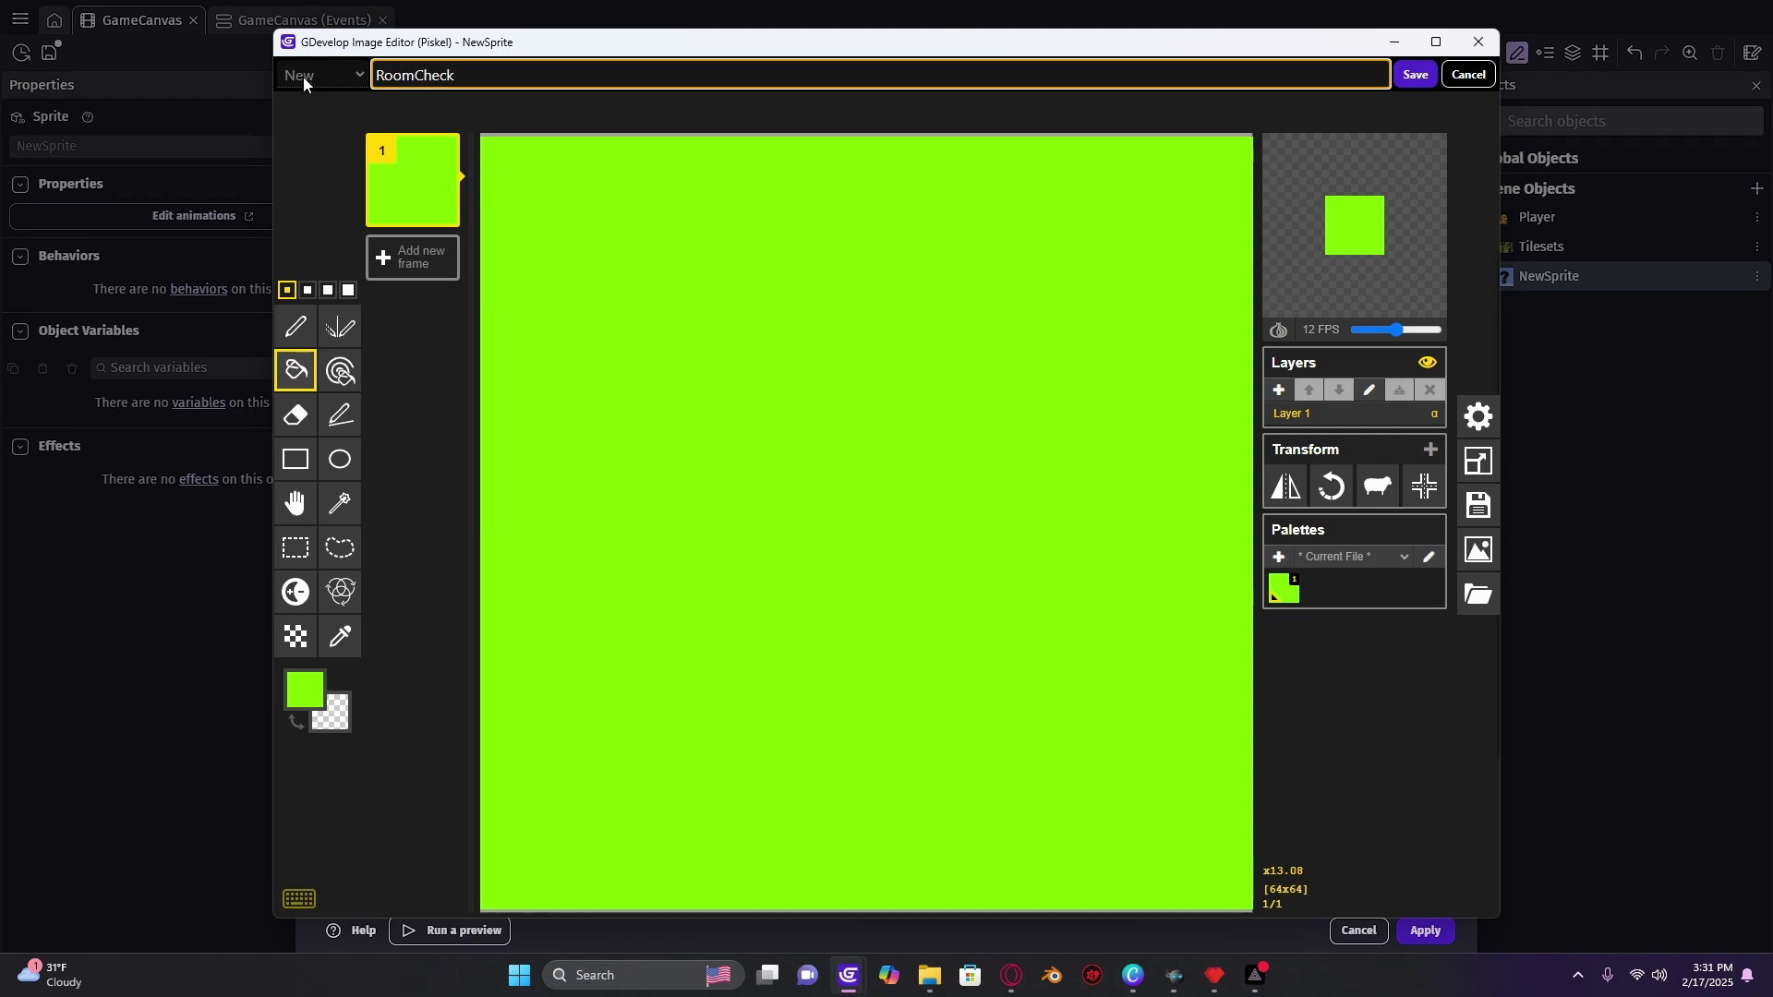
left_click(1416, 76)
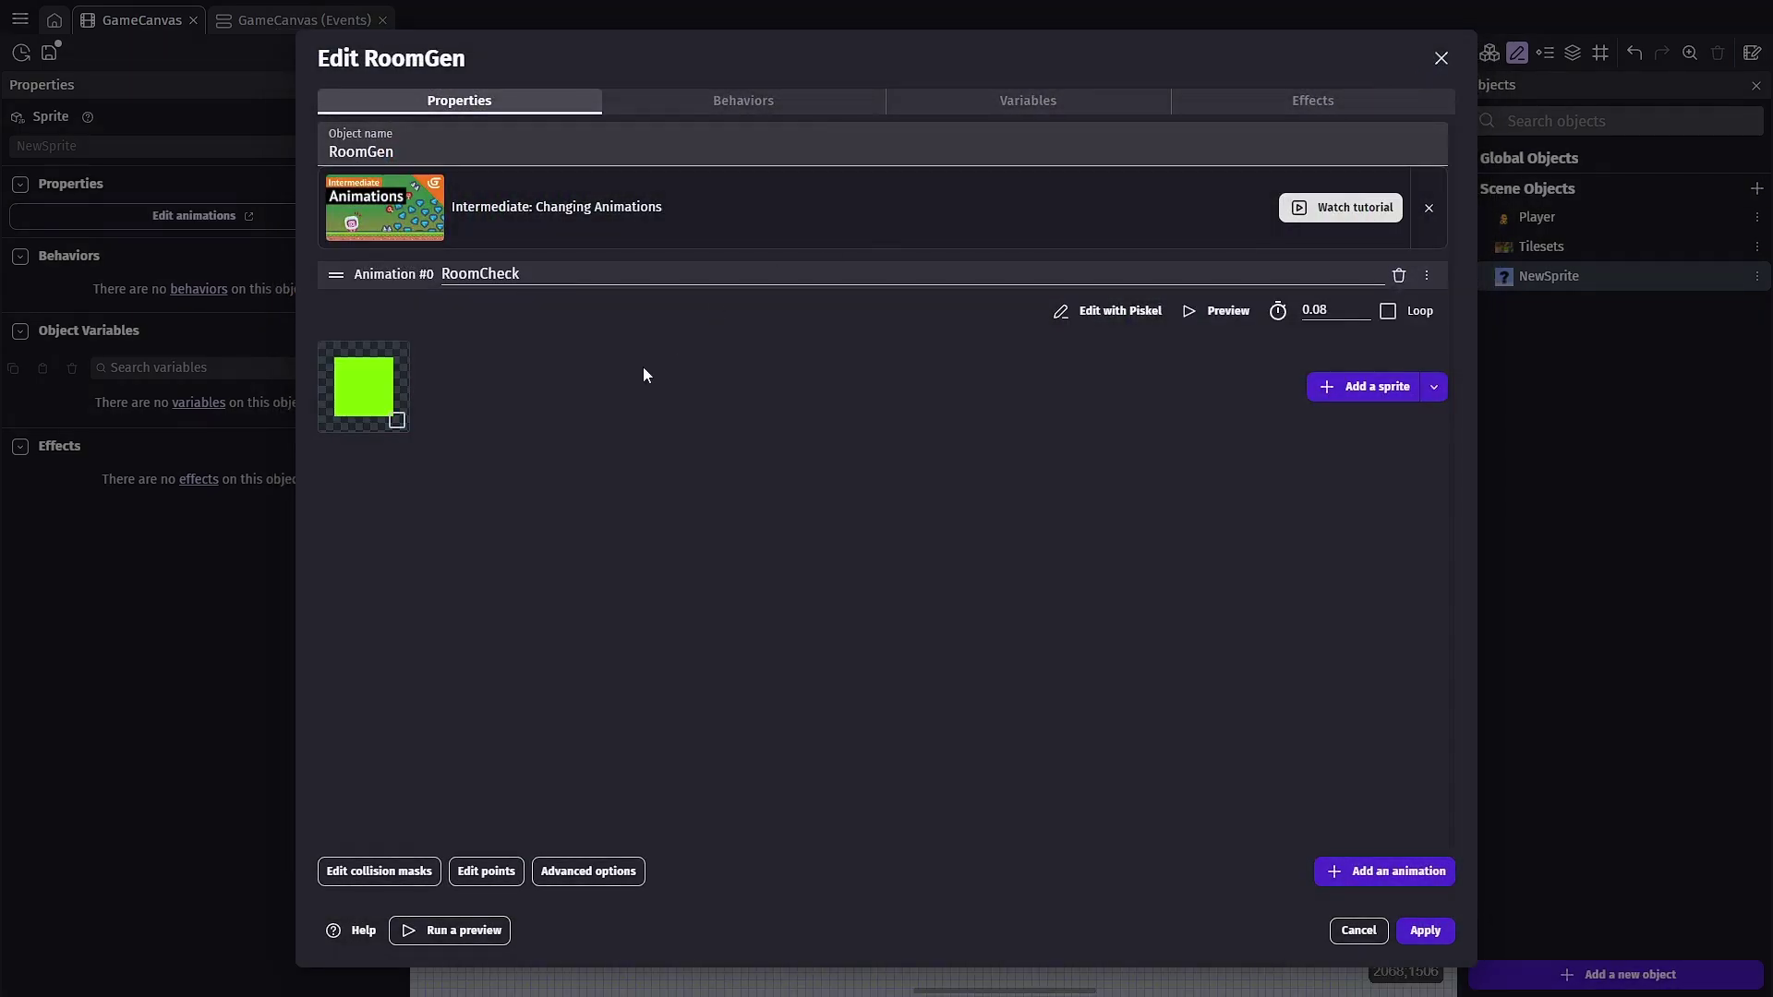
Apply the RoomGen object and place an instance at the scene's top-right corner (1280, 0)
left_click(1425, 931)
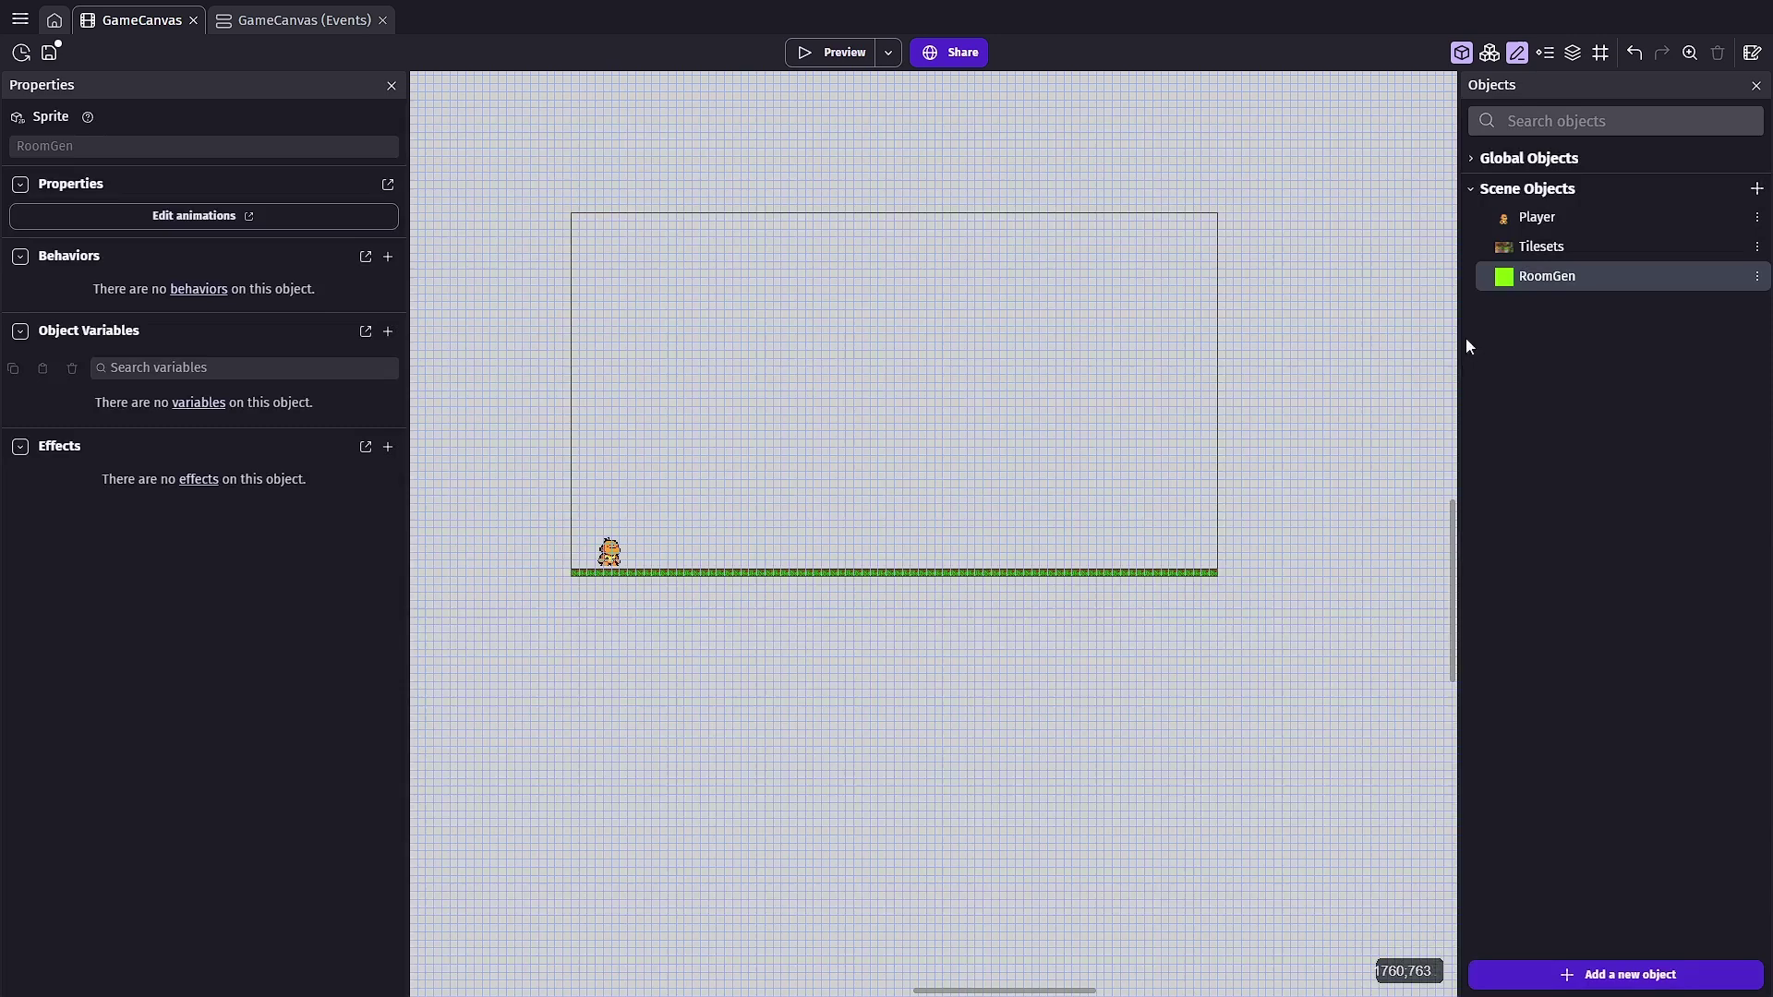
left_click_drag(1239, 218, 1217, 213)
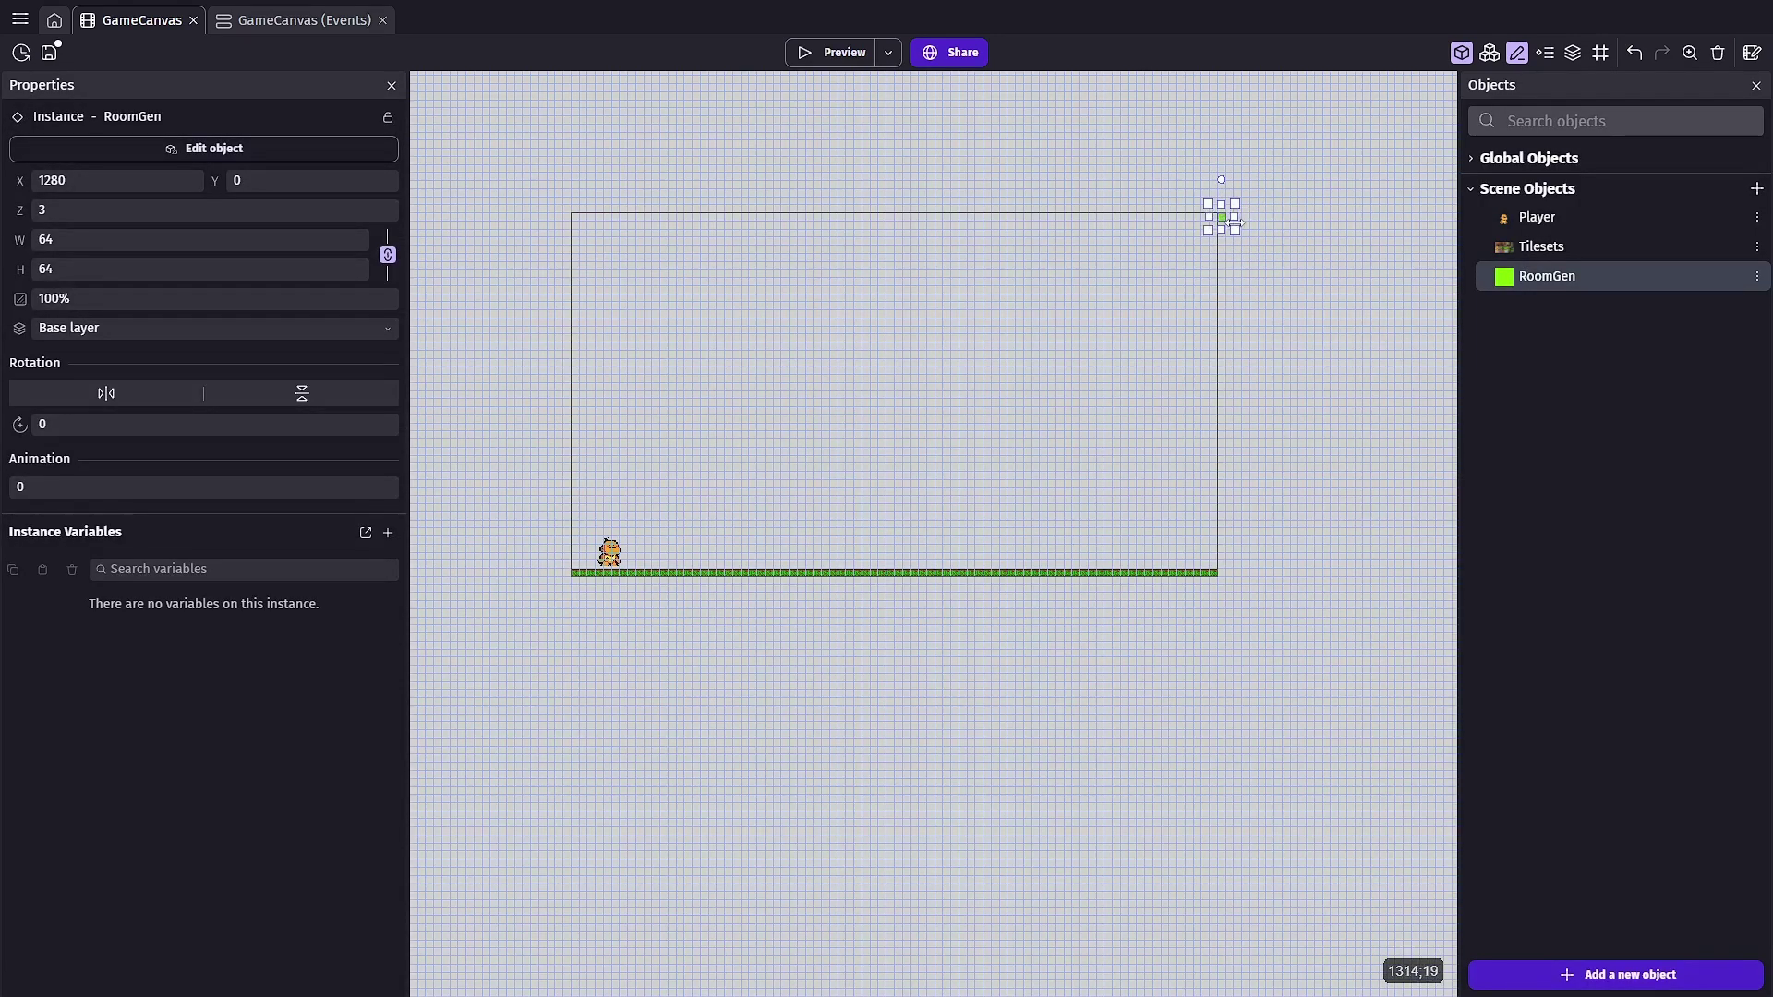
left_click(1225, 224)
Set the RoomGen instance width to 32, then go to the events sheet
left_click(1222, 221)
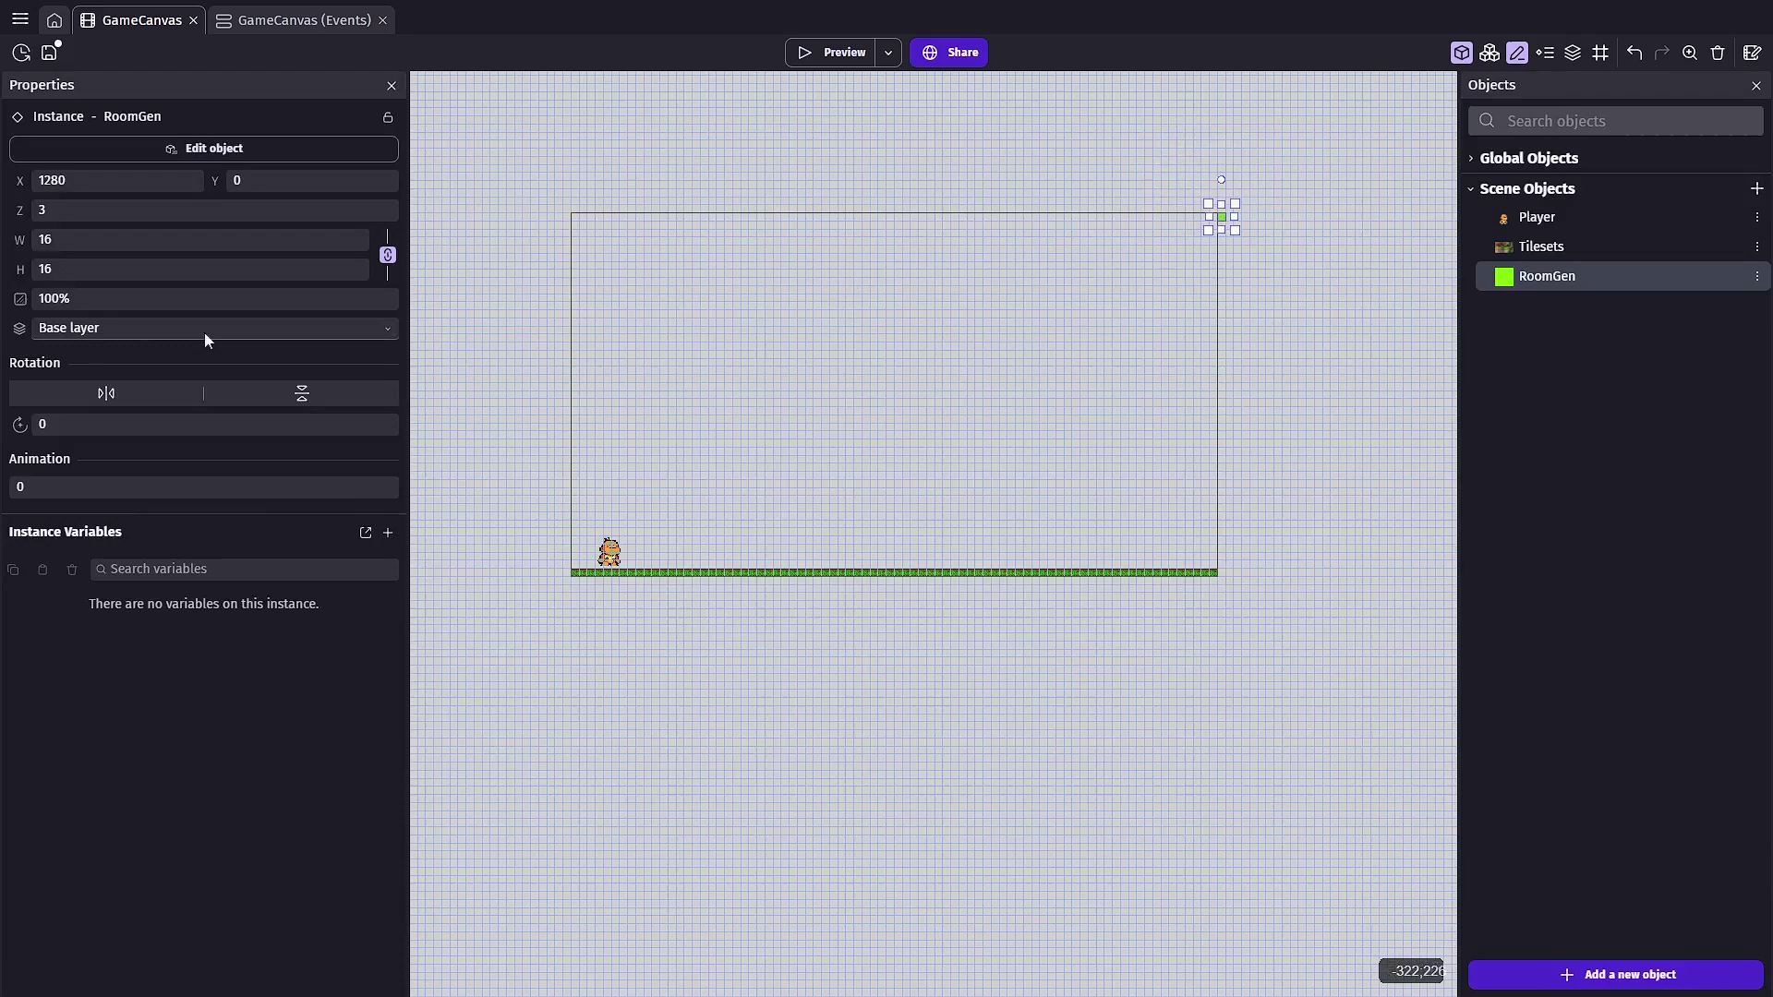
left_click(46, 240)
type("32")
left_click(1335, 252)
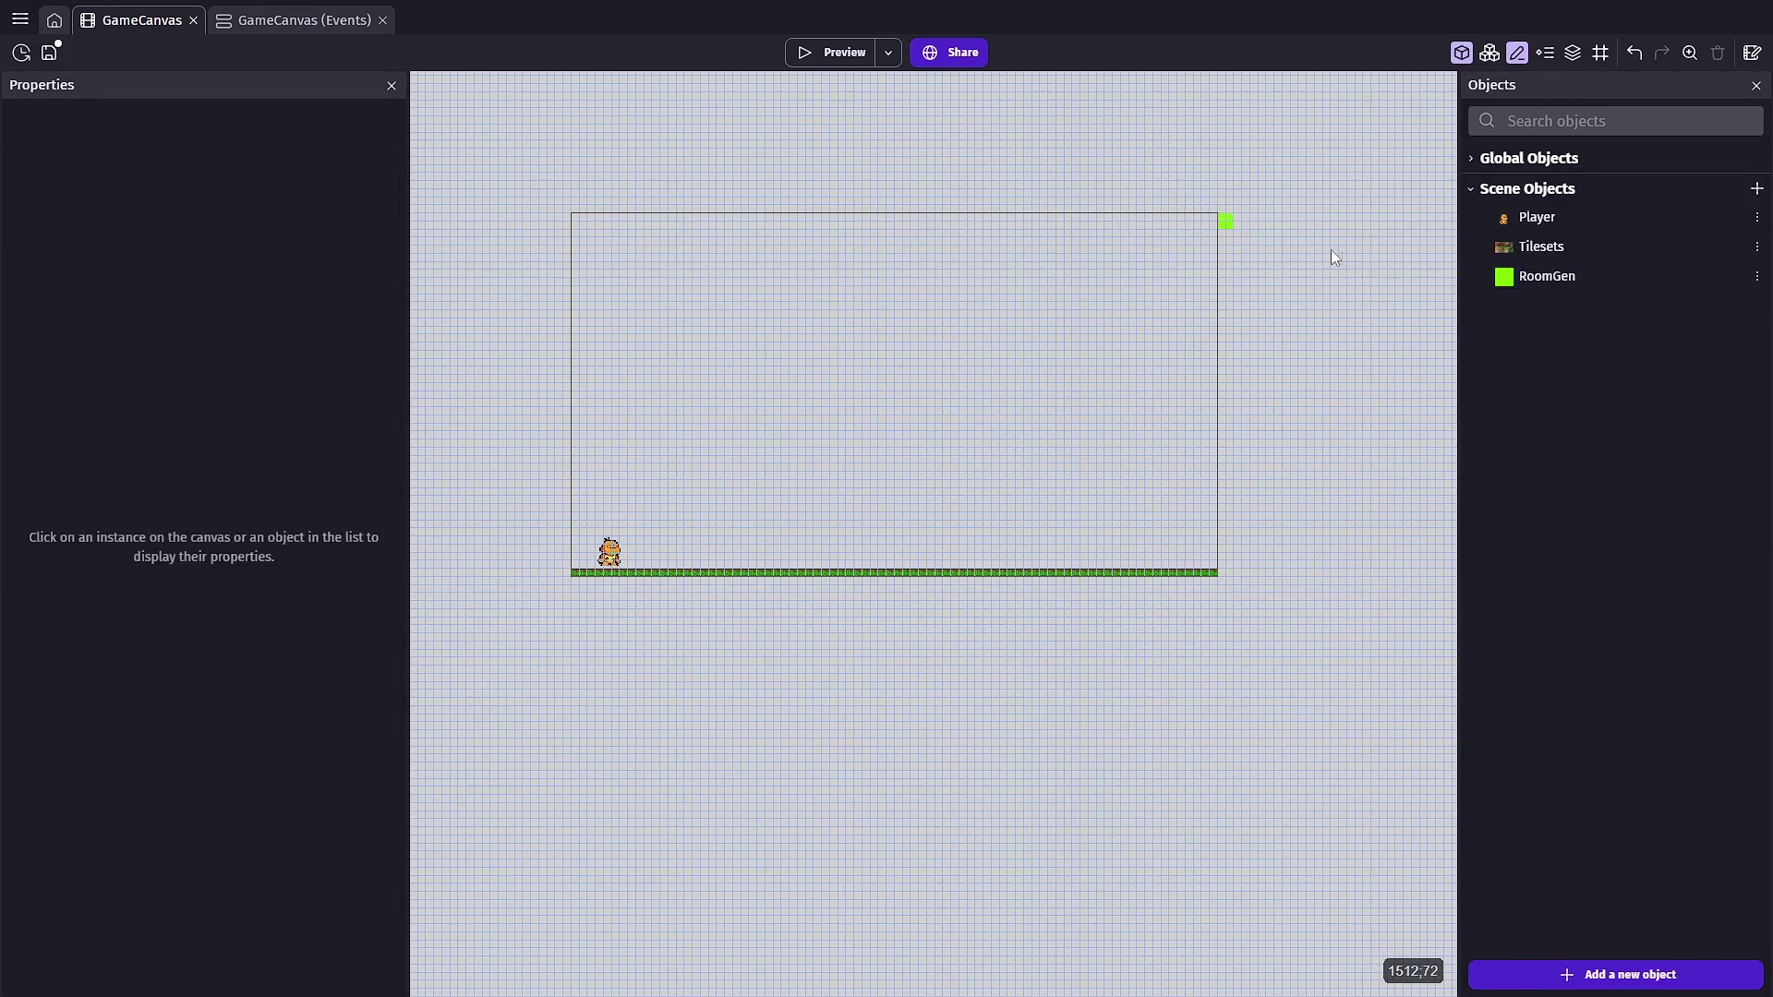
left_click(1226, 222)
left_click(1017, 380)
key("ctrl+Tab")
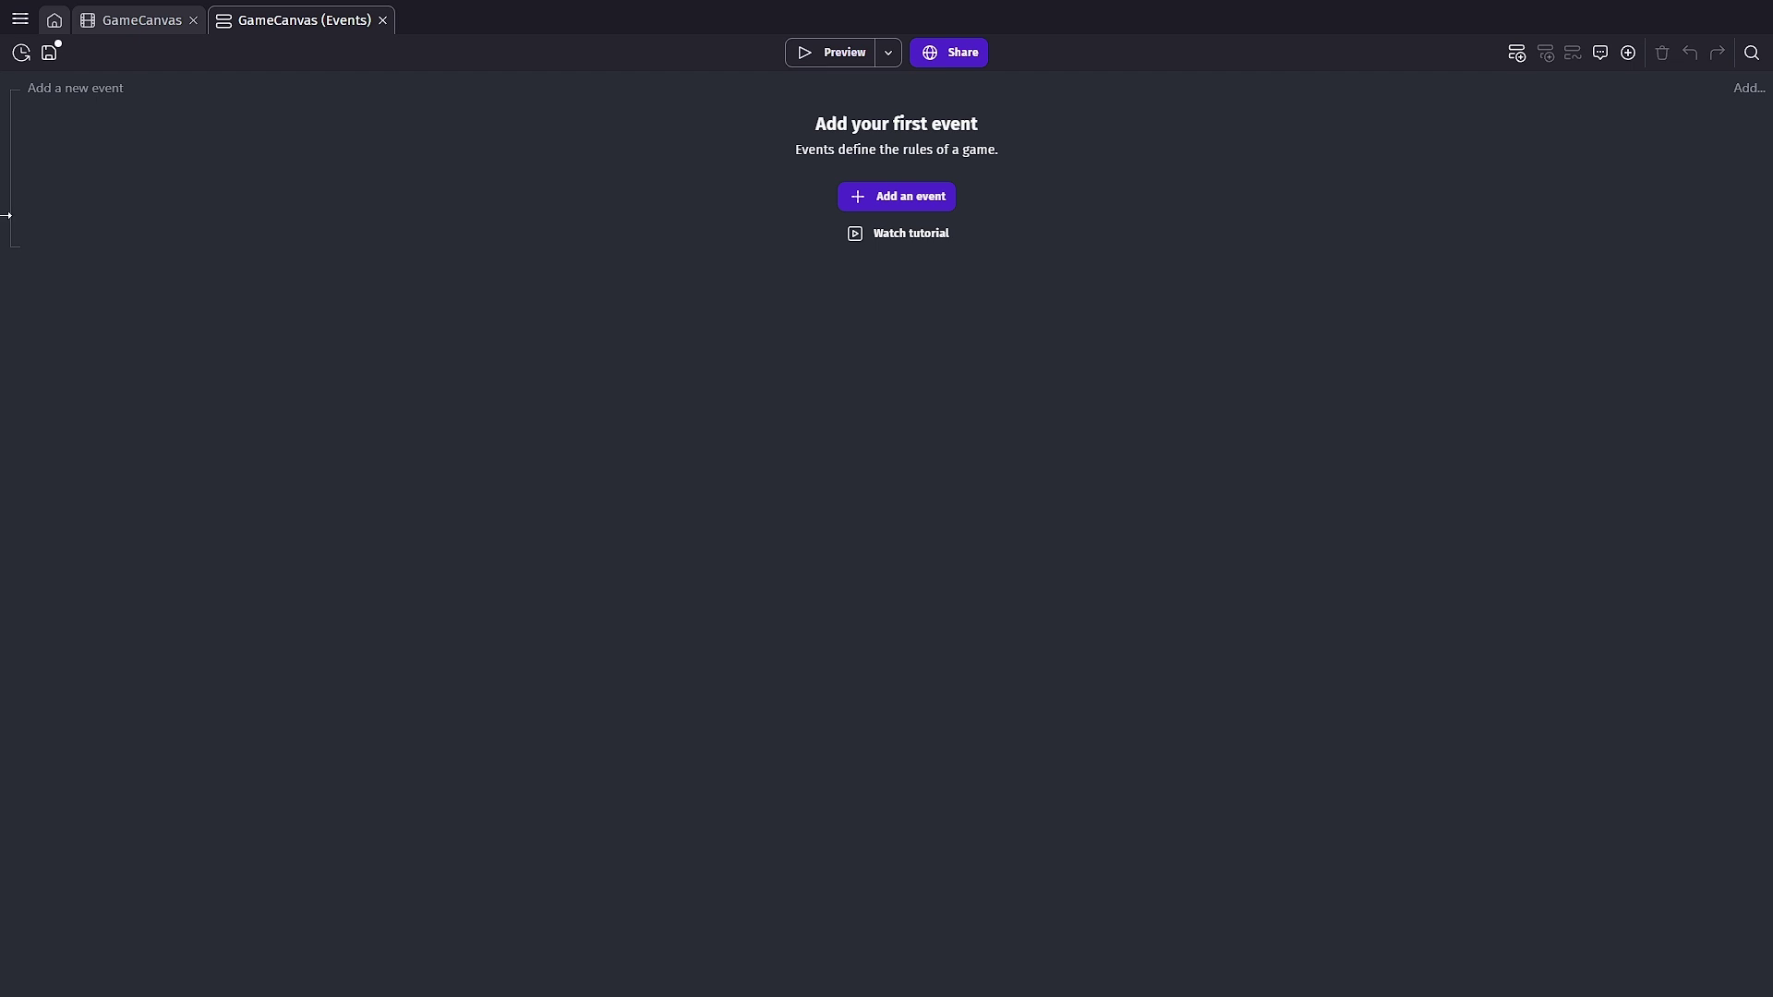
Add an event with the 'At the beginning of the scene' condition
left_click(85, 88)
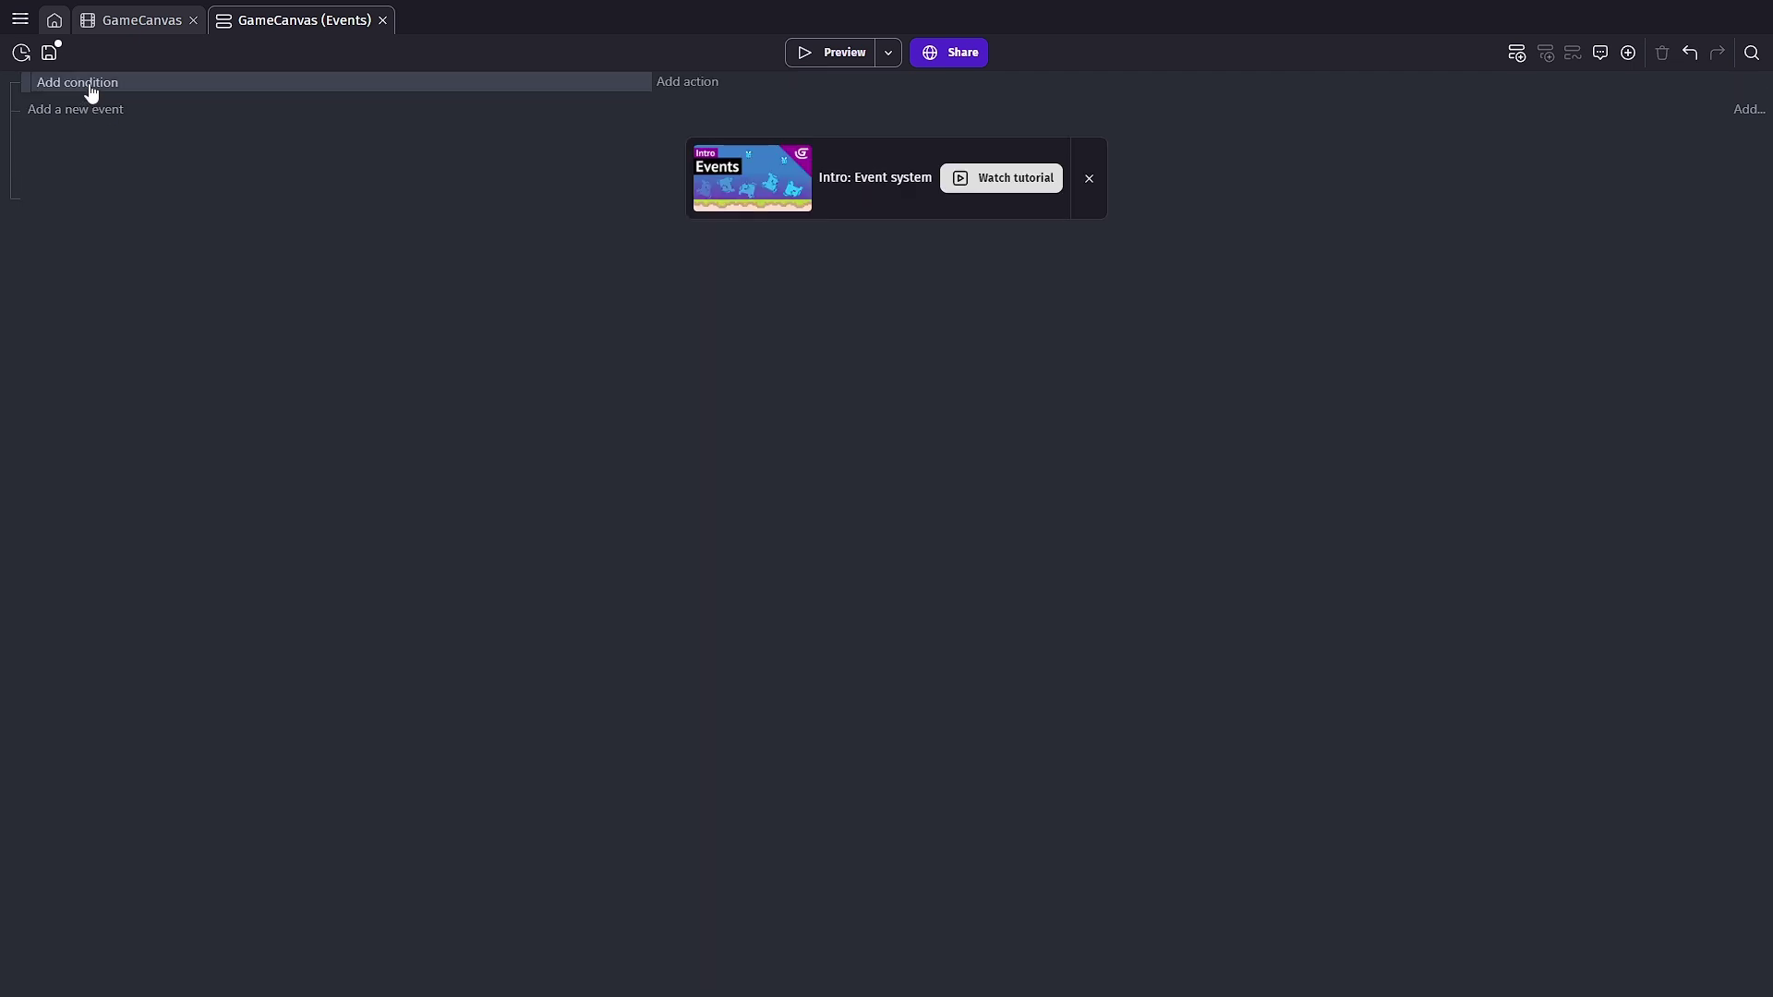
left_click(88, 83)
type("be")
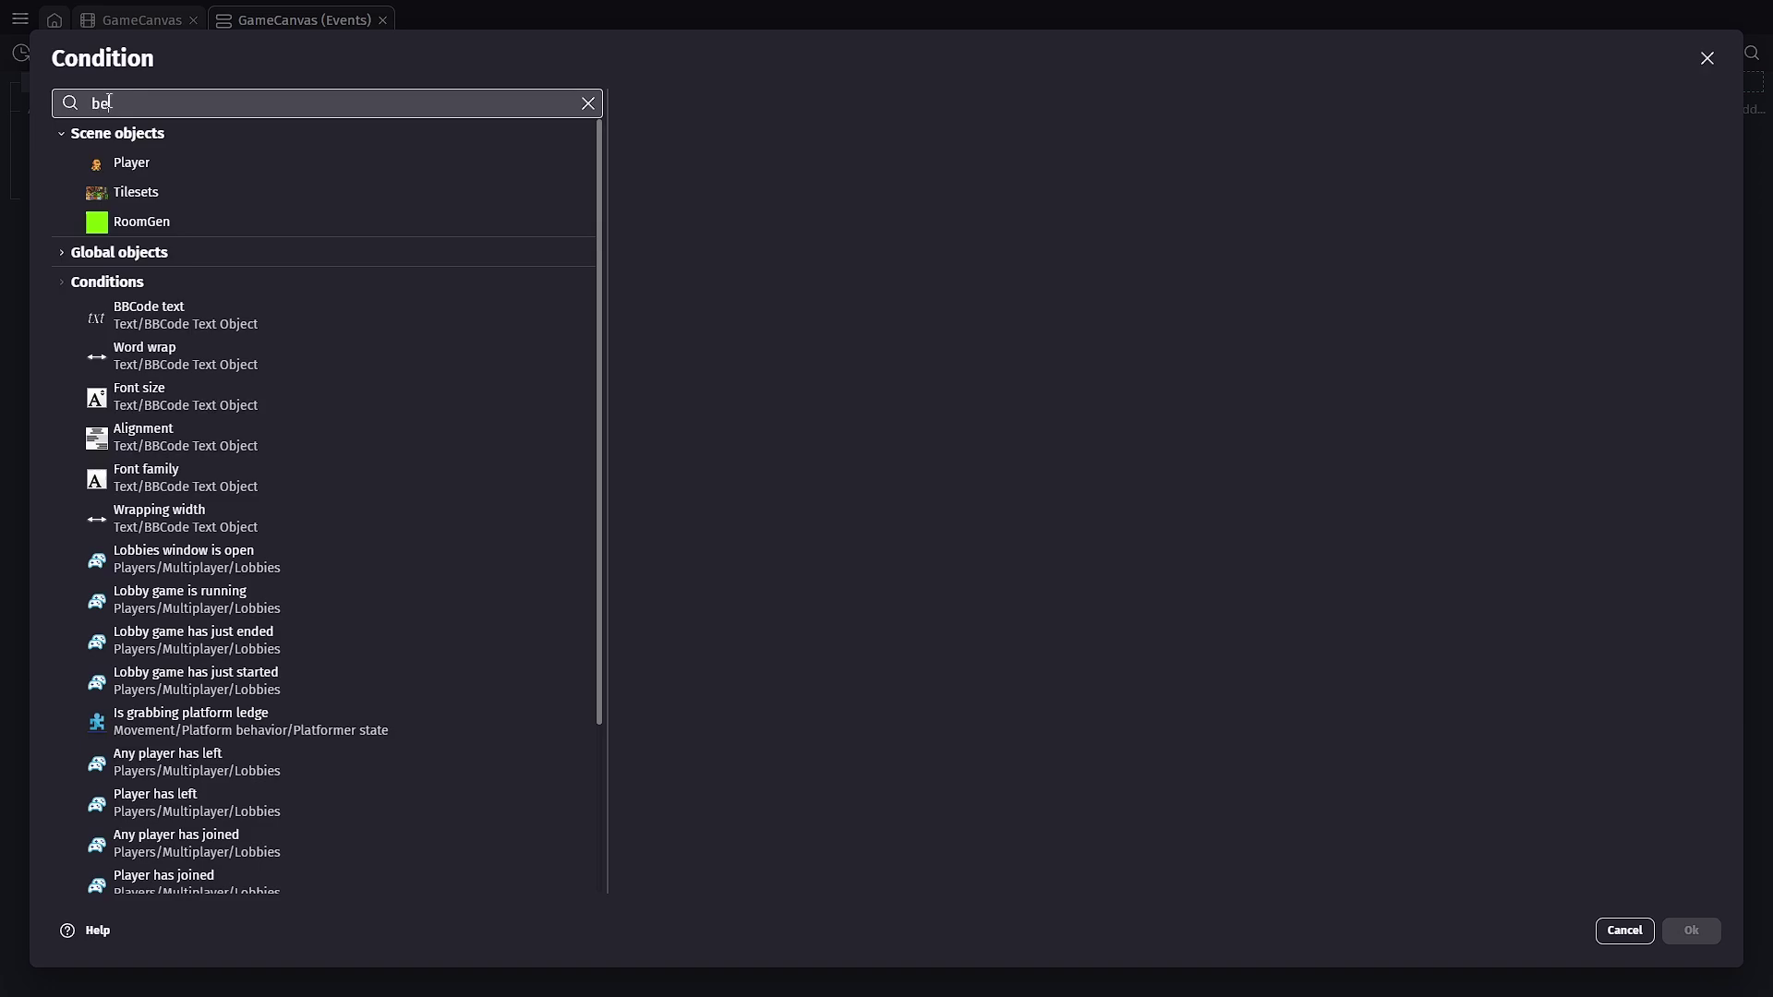
type("g")
left_click(172, 166)
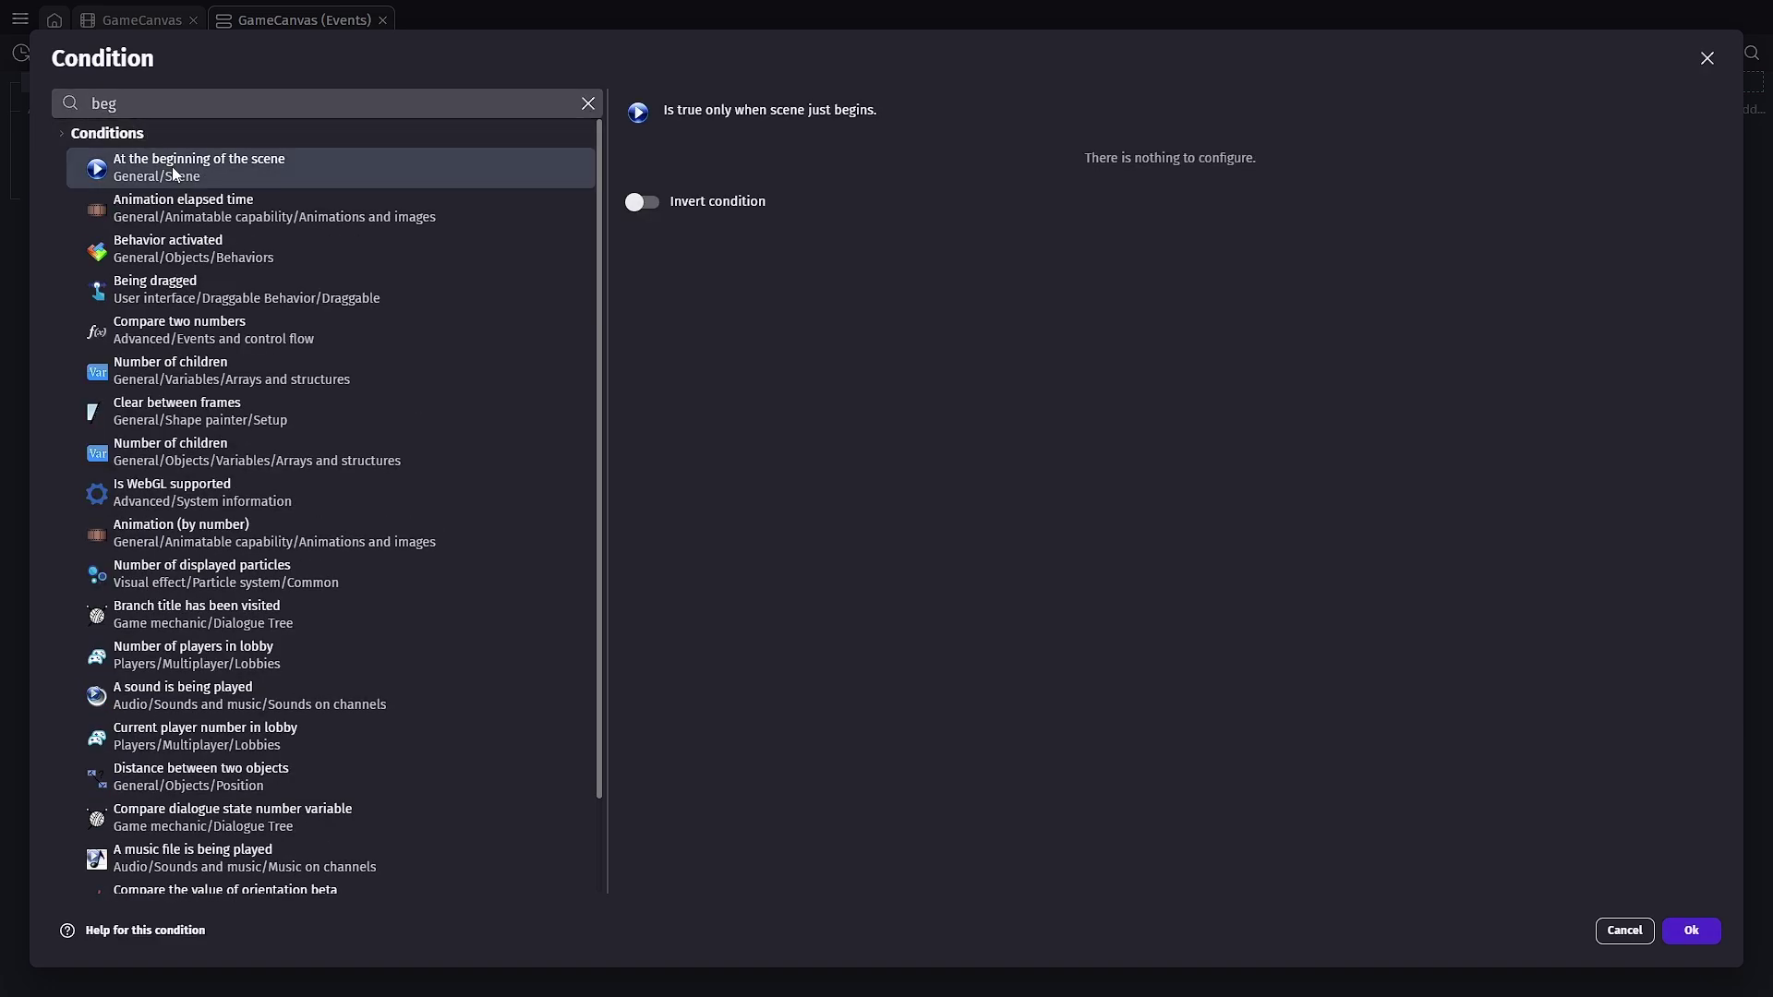
left_click(1691, 929)
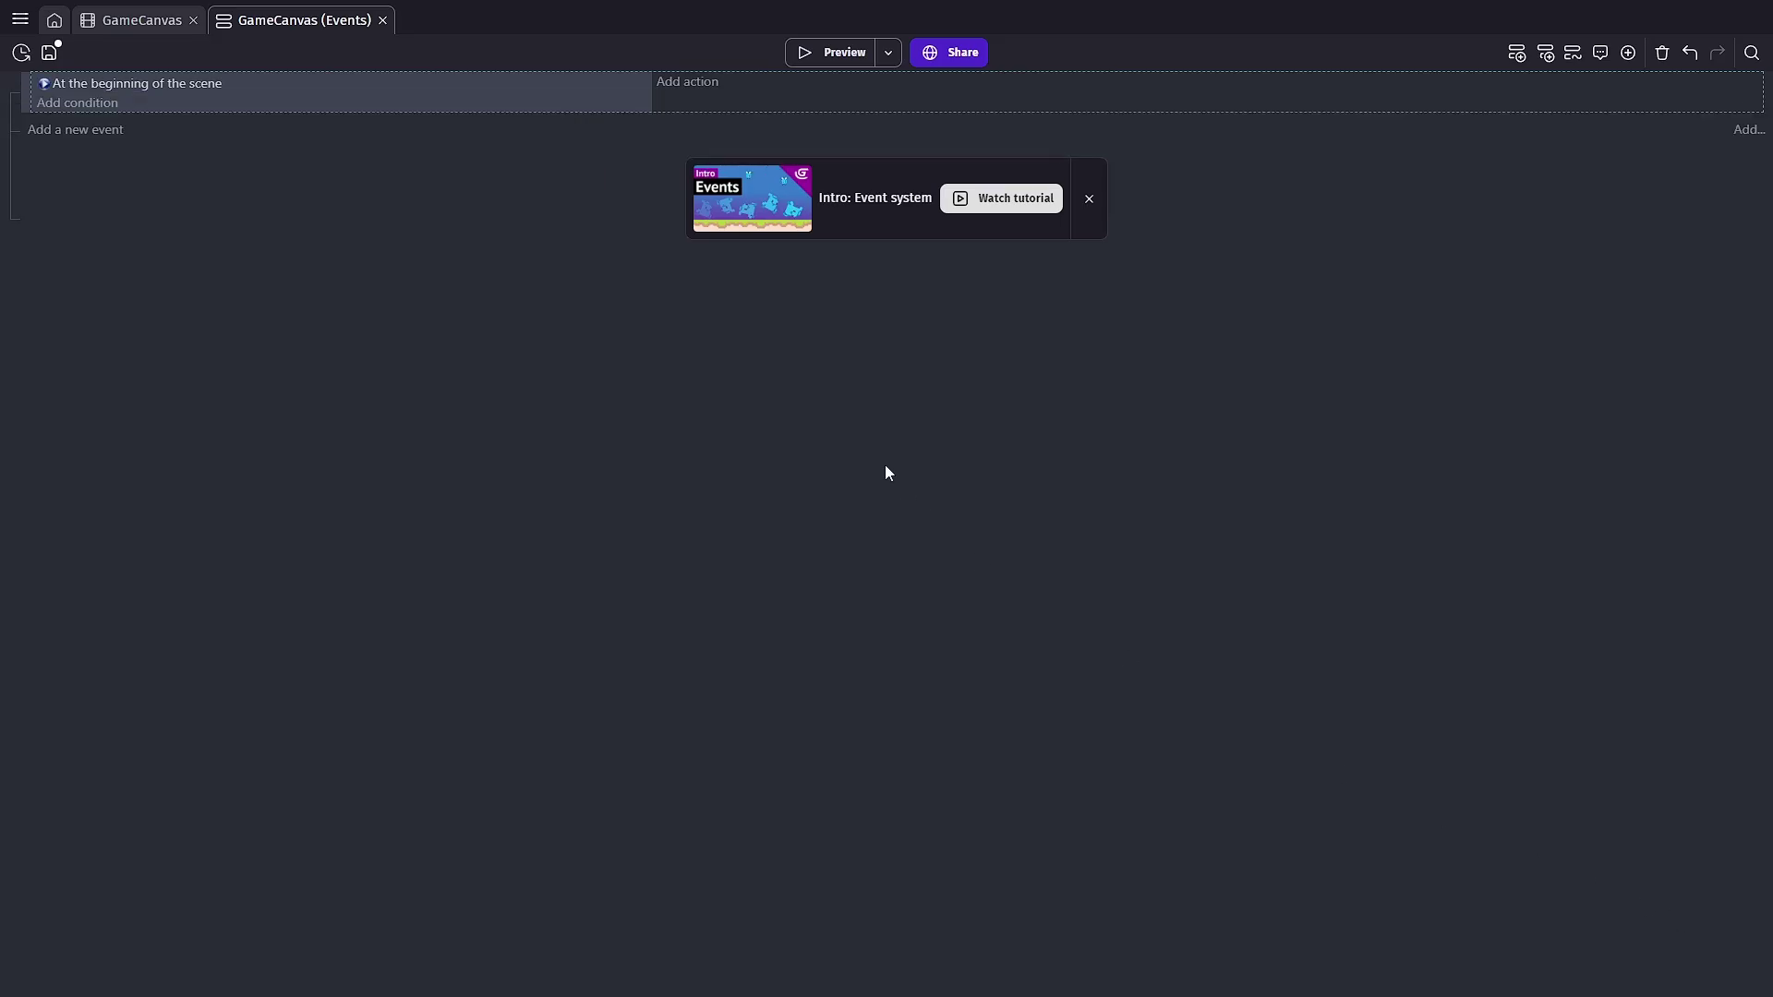
Add a 'Center the camera on an object' action targeting Player
left_click(688, 82)
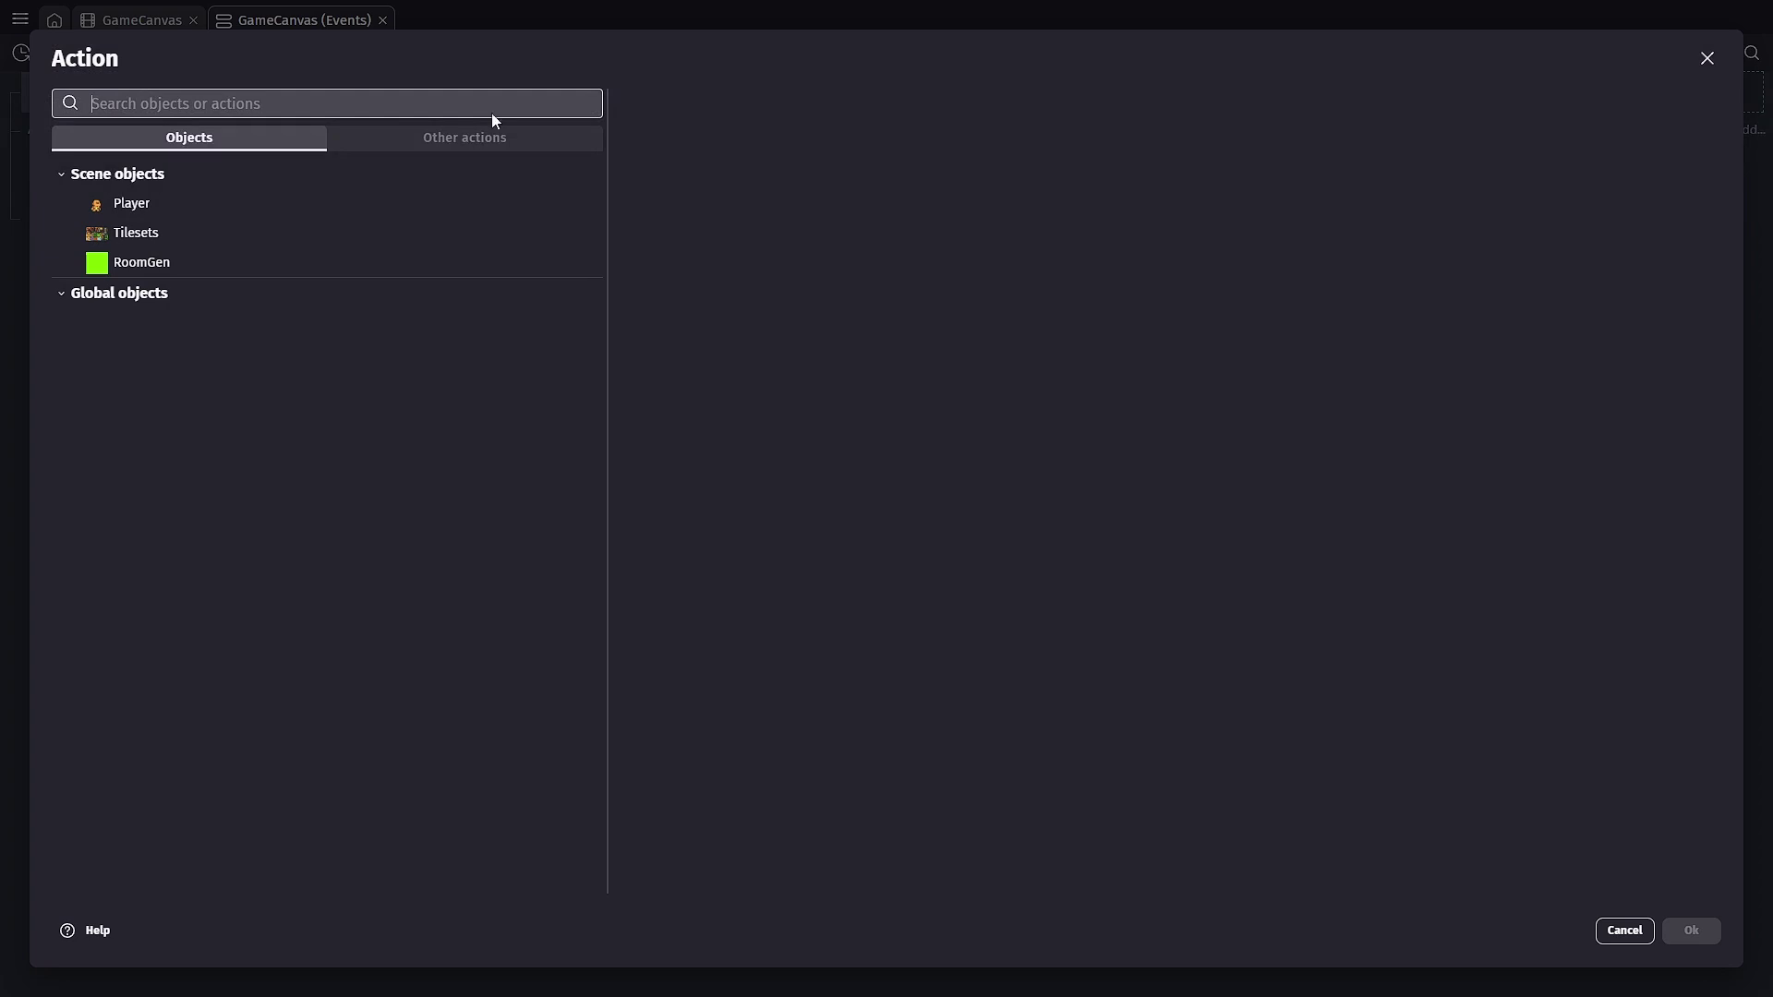
type("center")
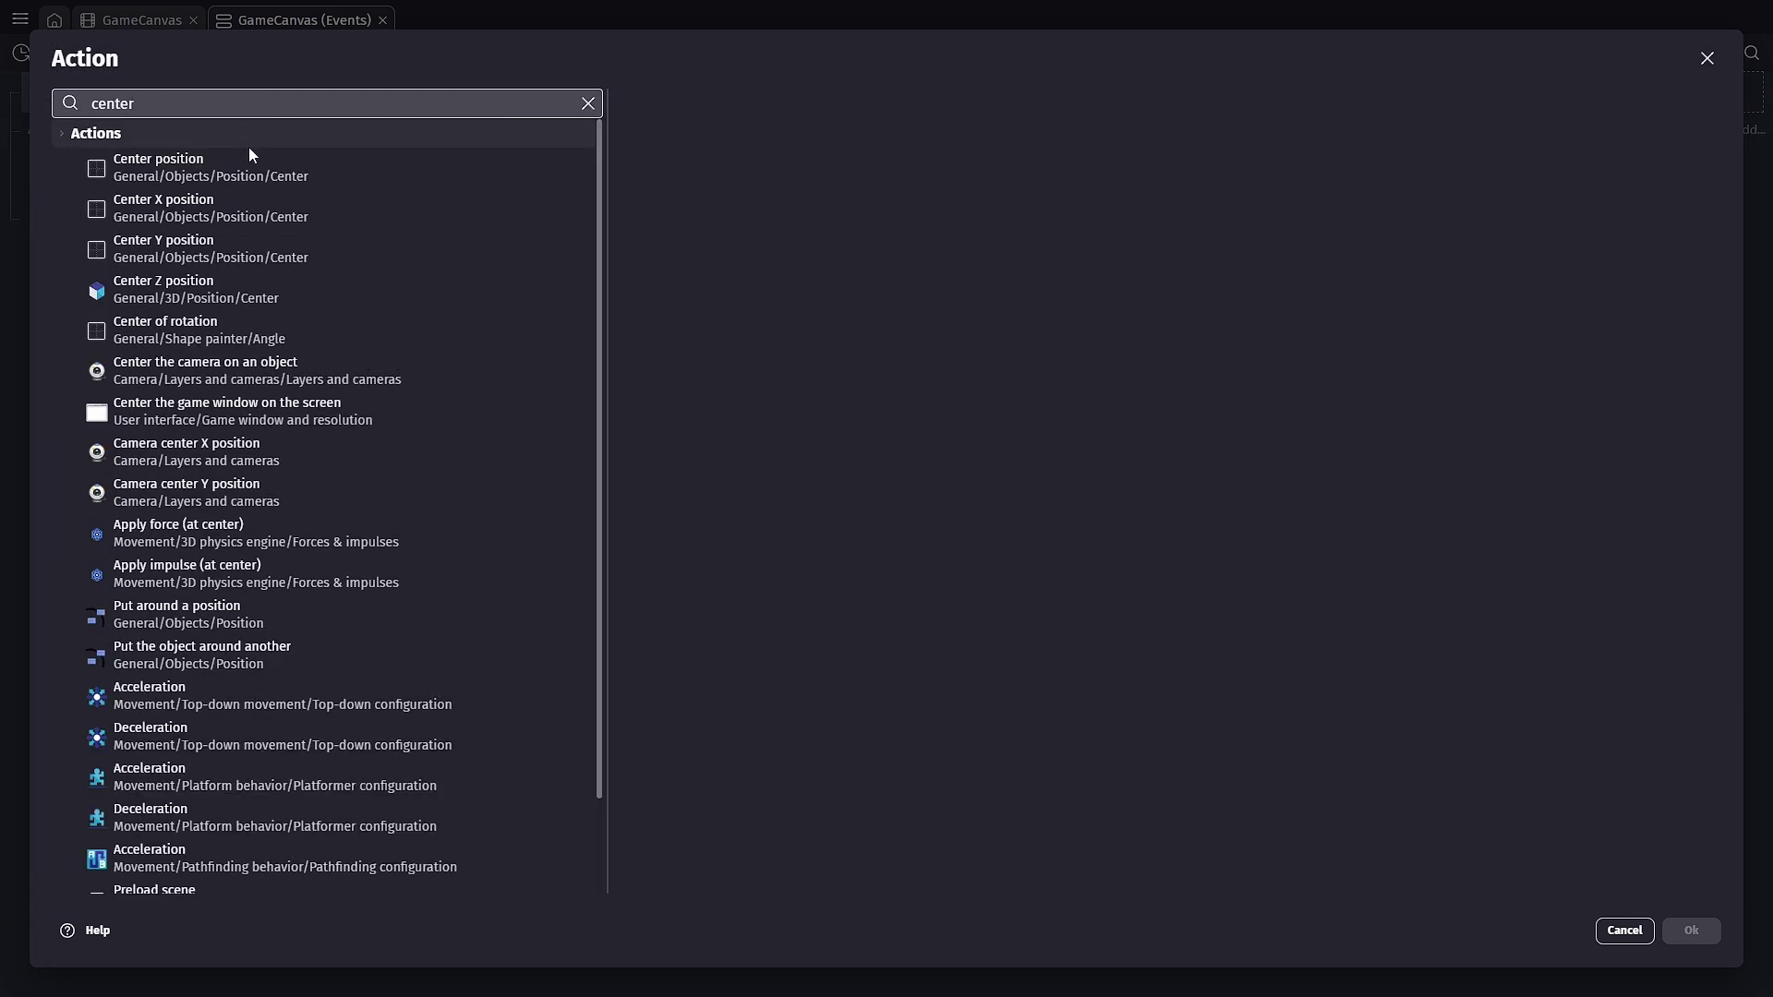
left_click(399, 361)
left_click(734, 225)
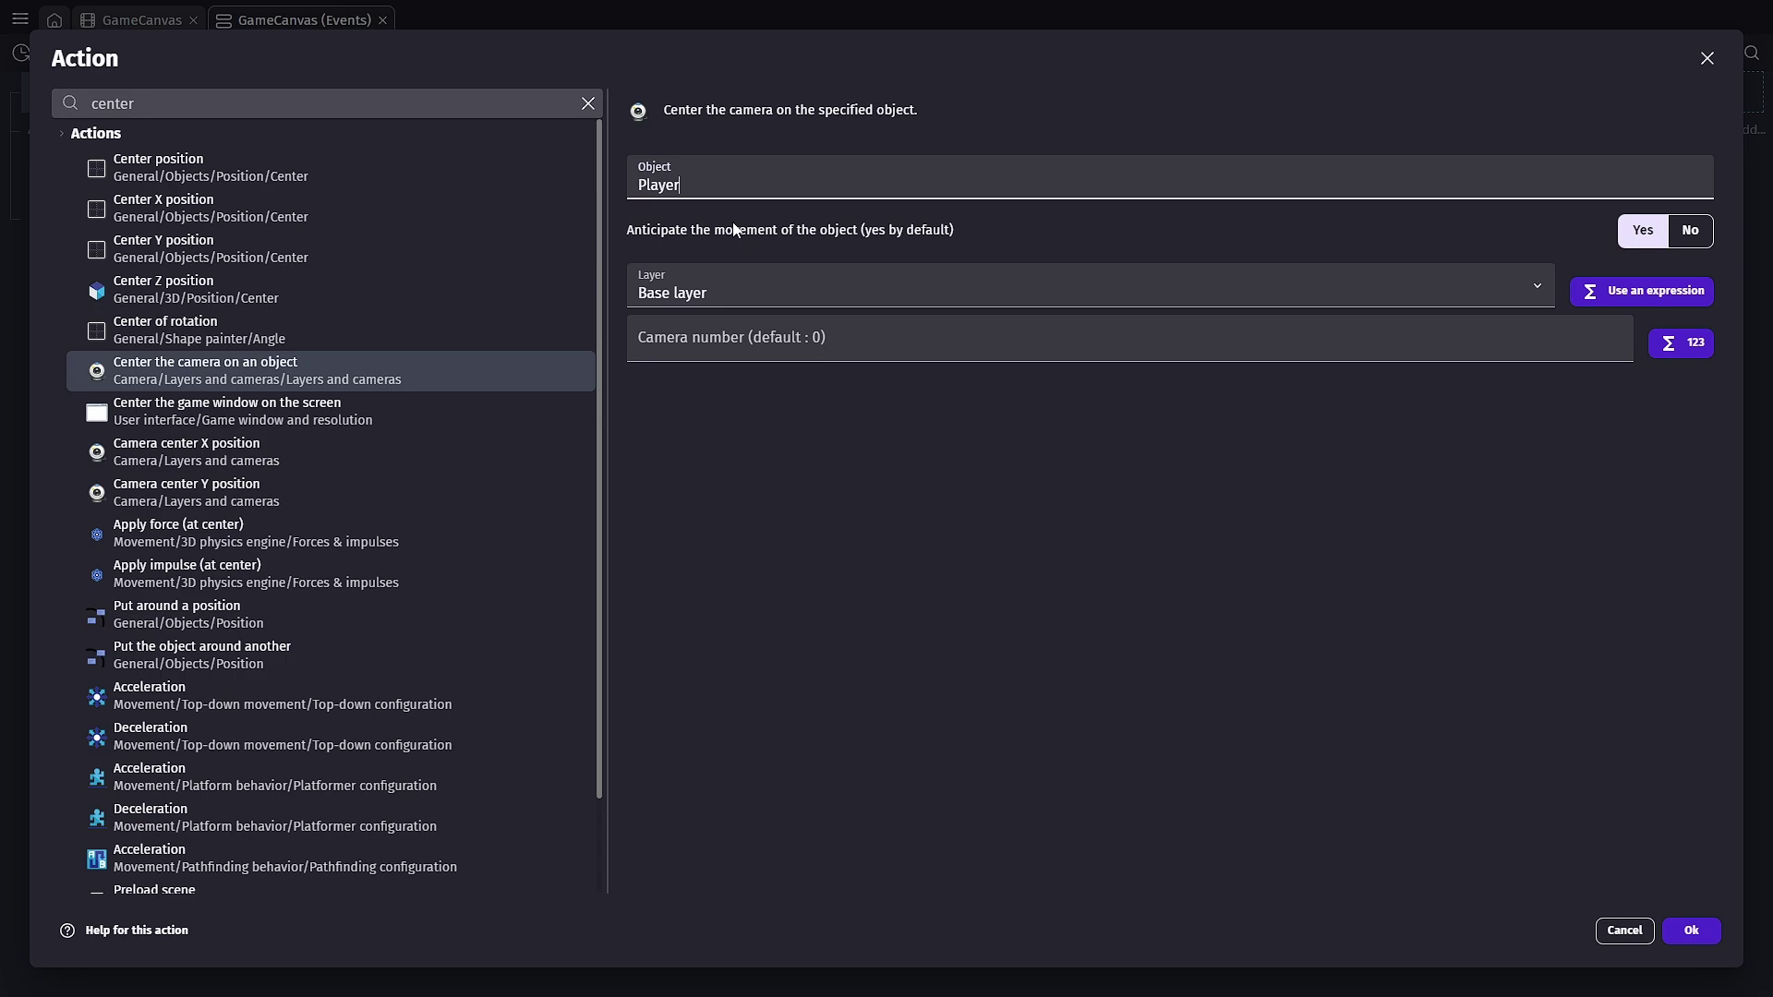
left_click(1690, 933)
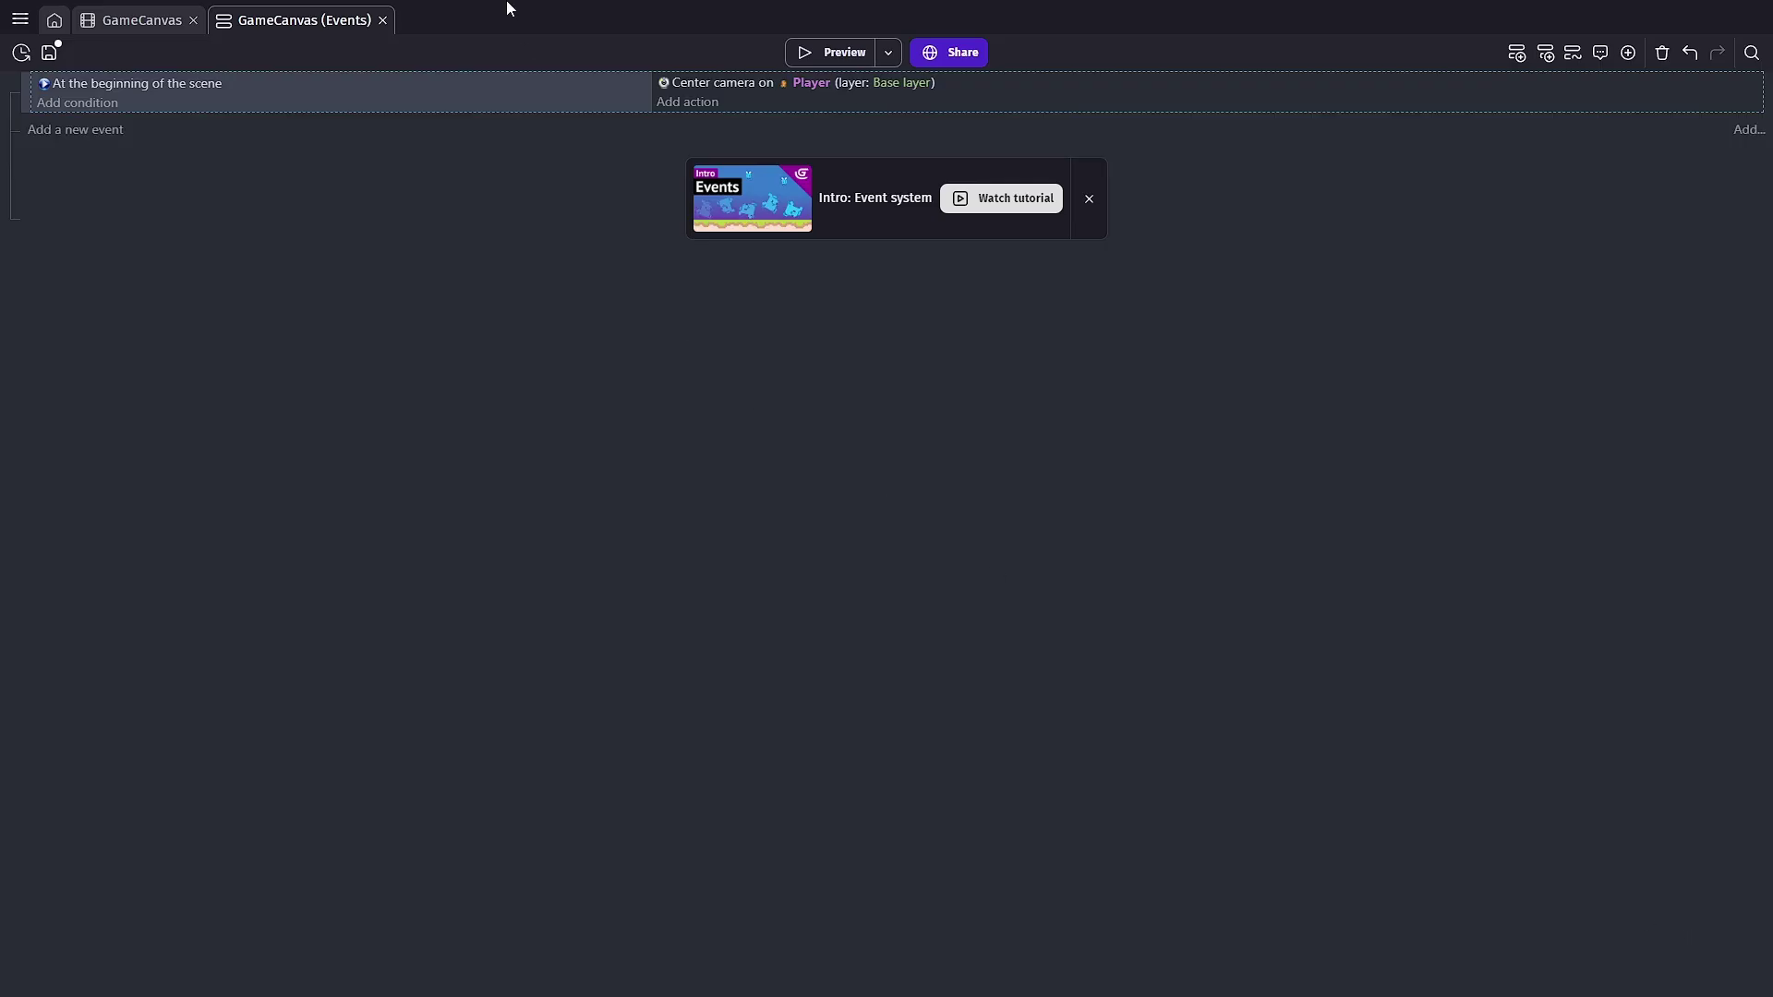
Add a Camera zoom action with value 2
left_click(688, 102)
type("zoom")
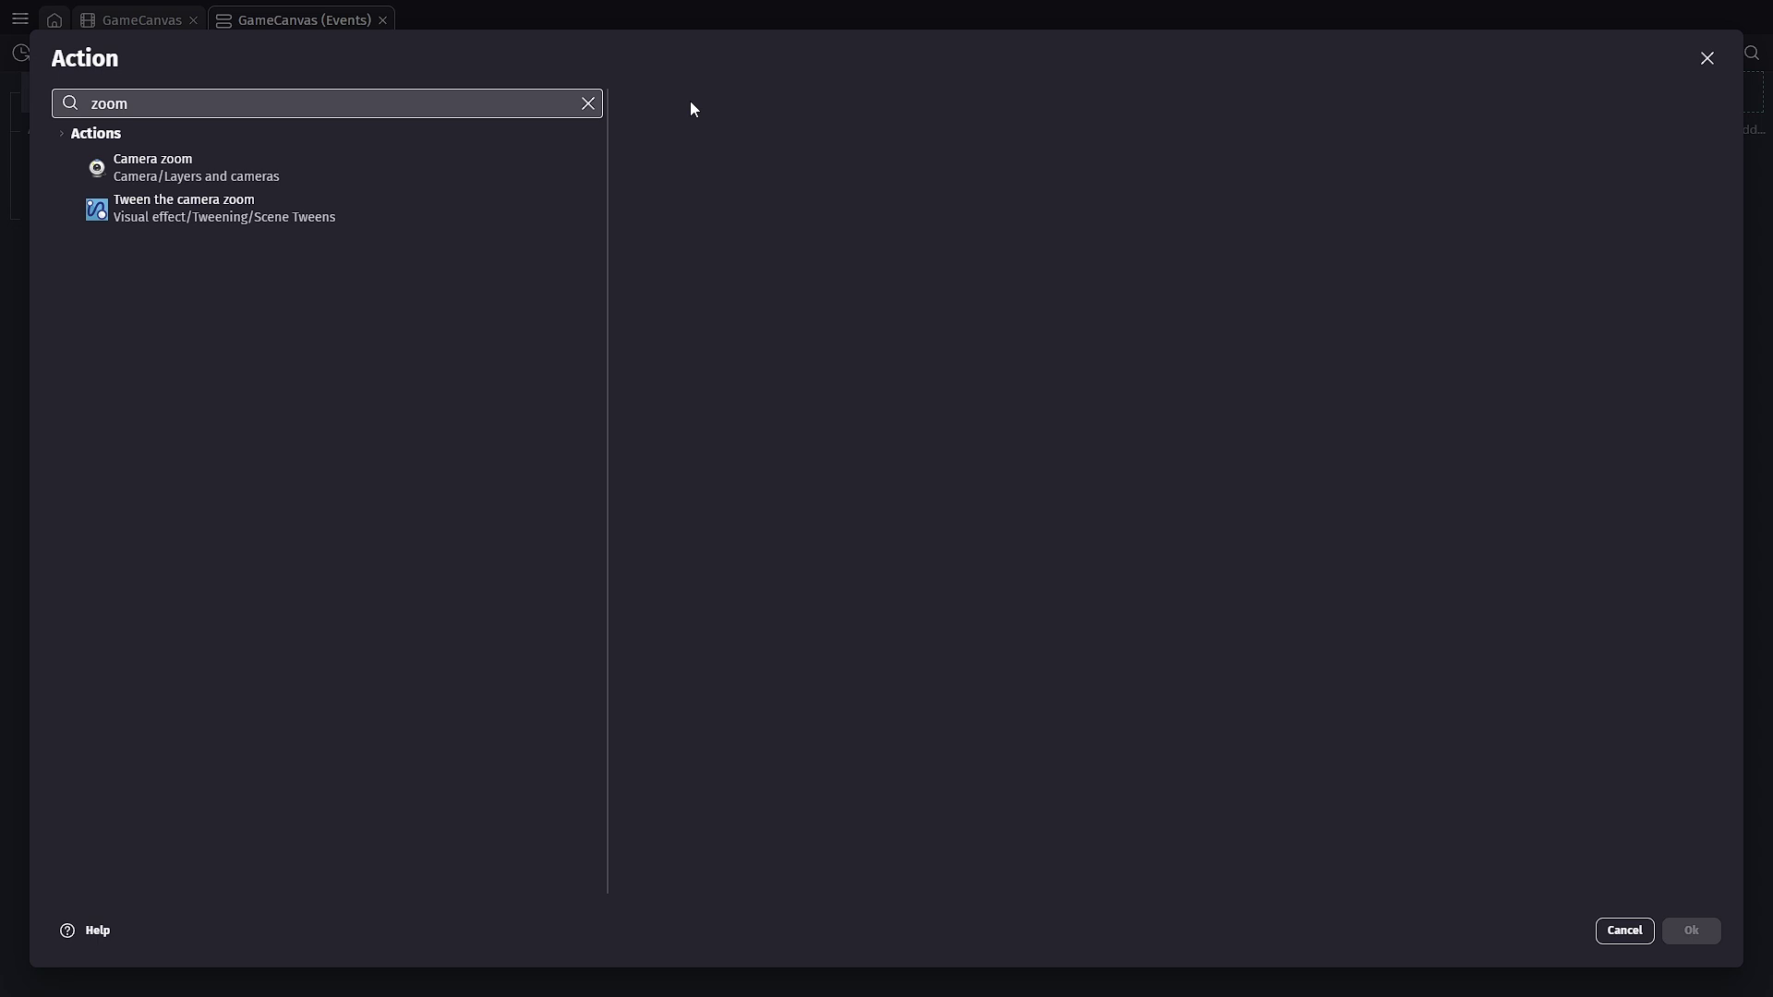
left_click(297, 162)
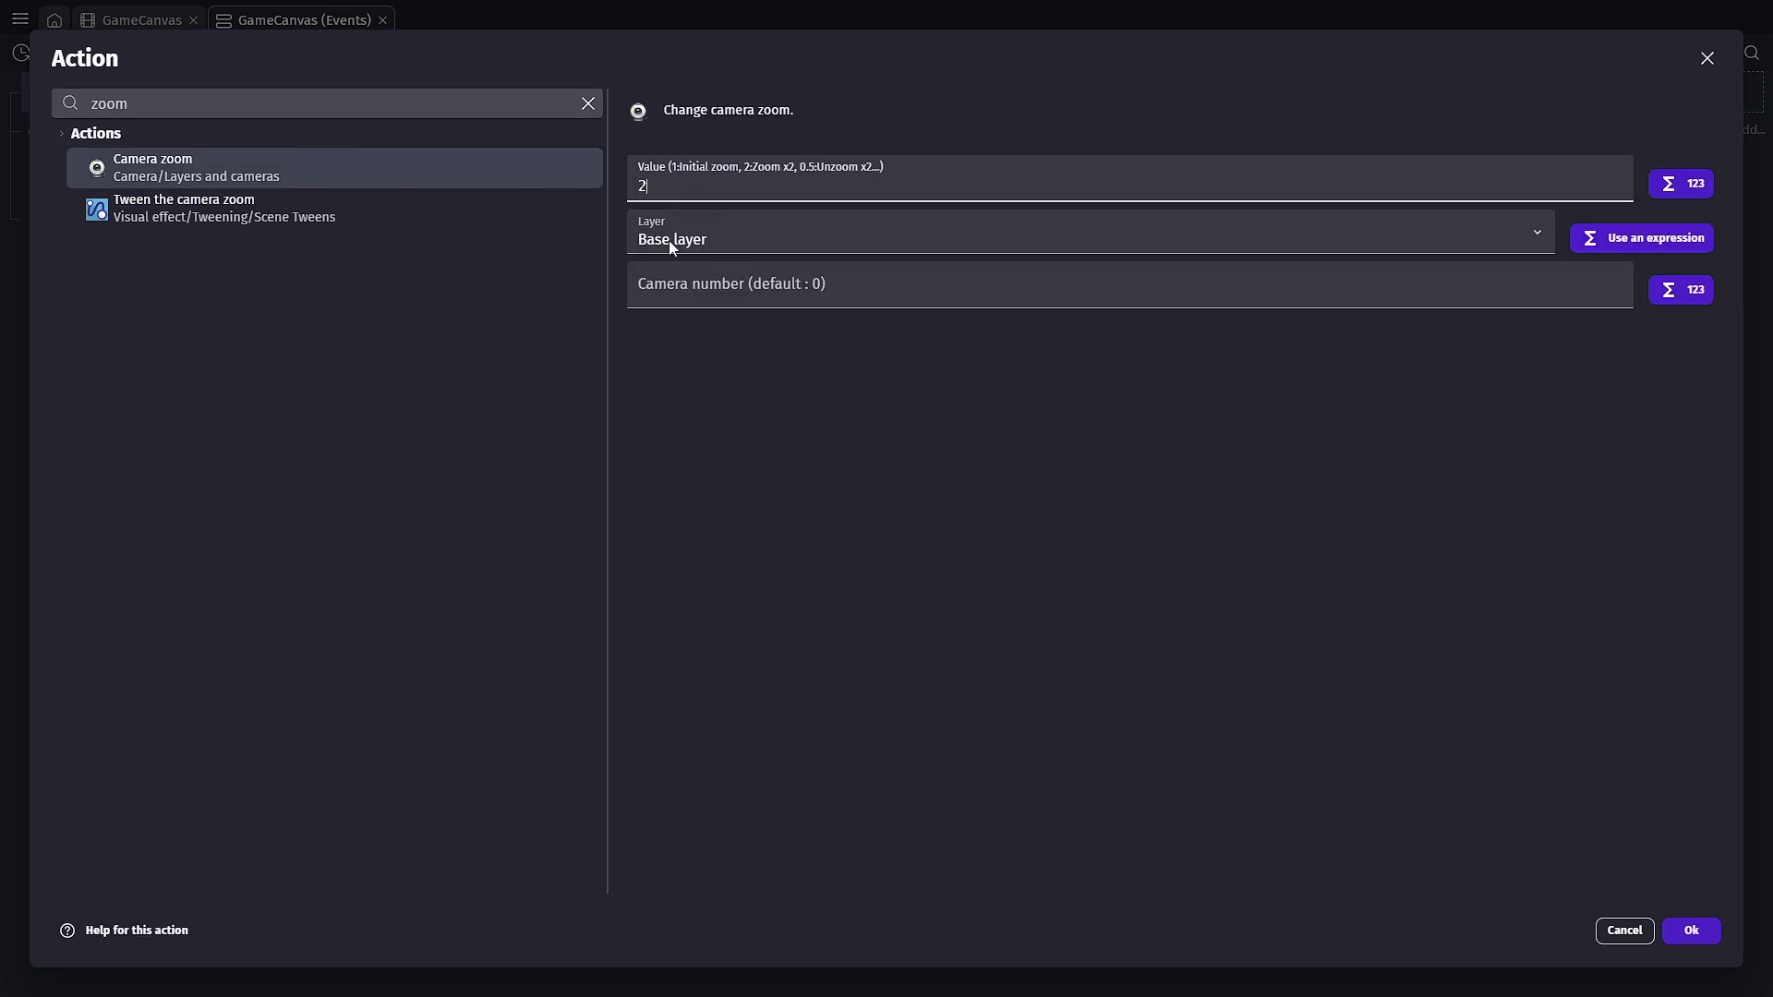
left_click(826, 401)
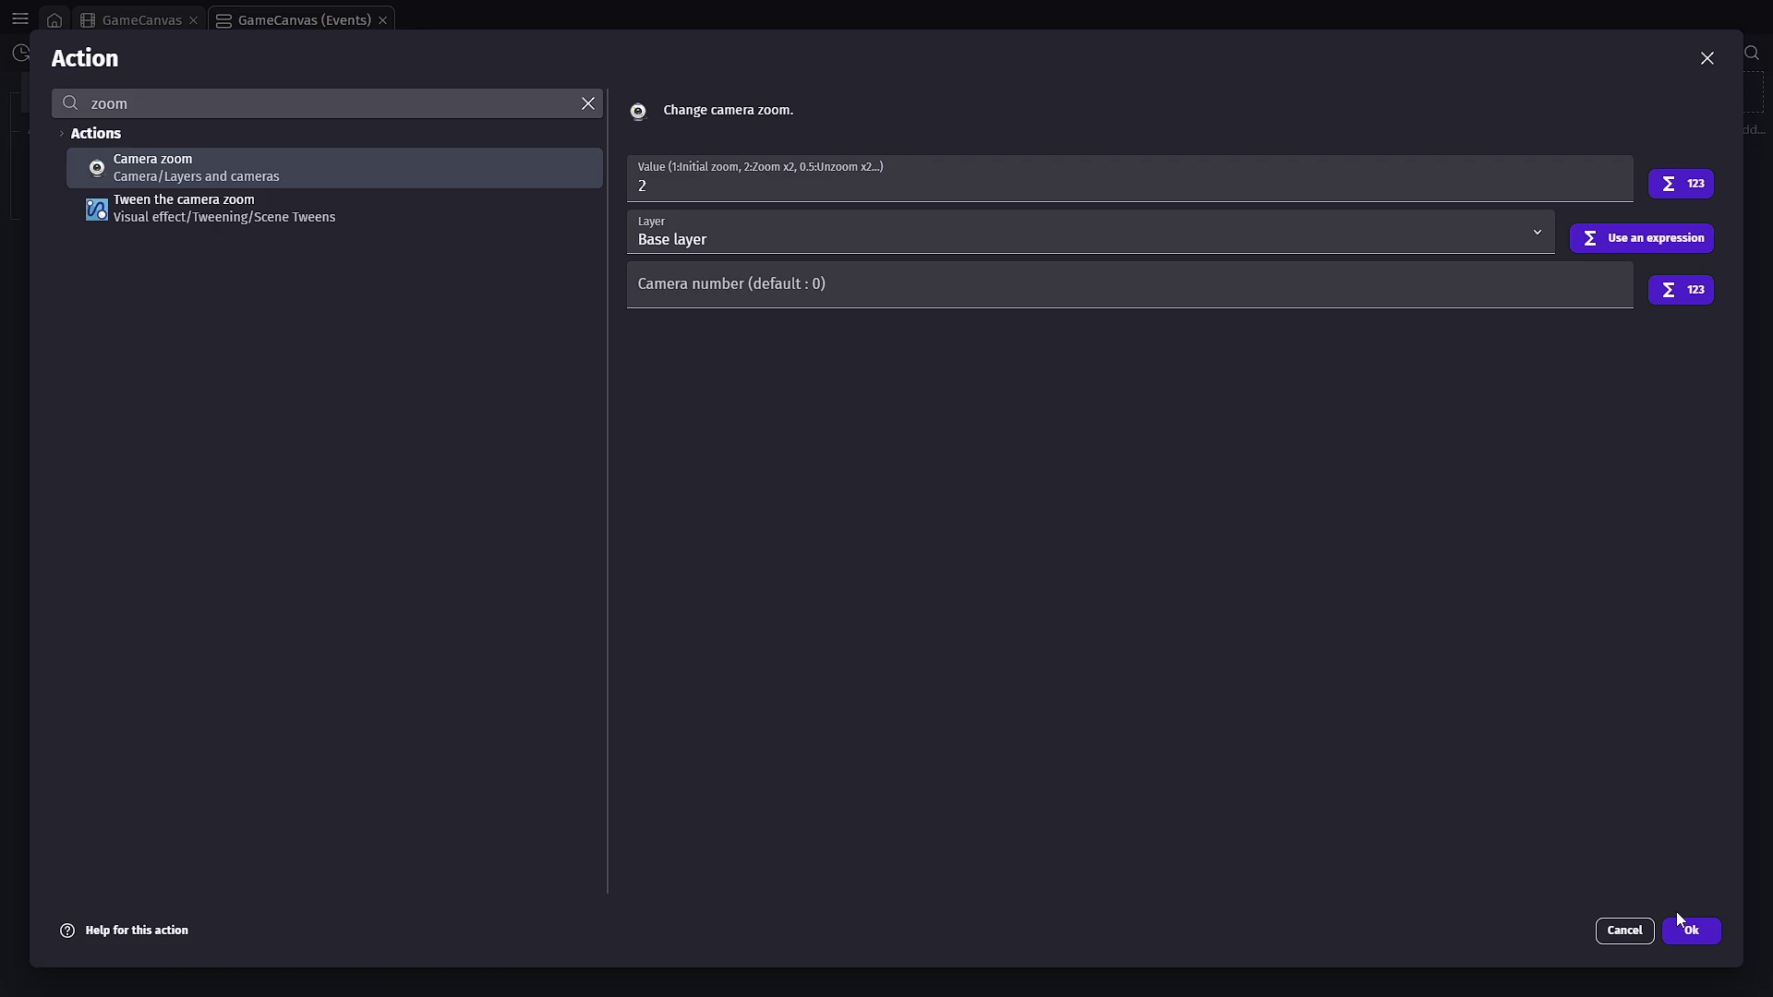
left_click(1690, 931)
left_click(384, 276)
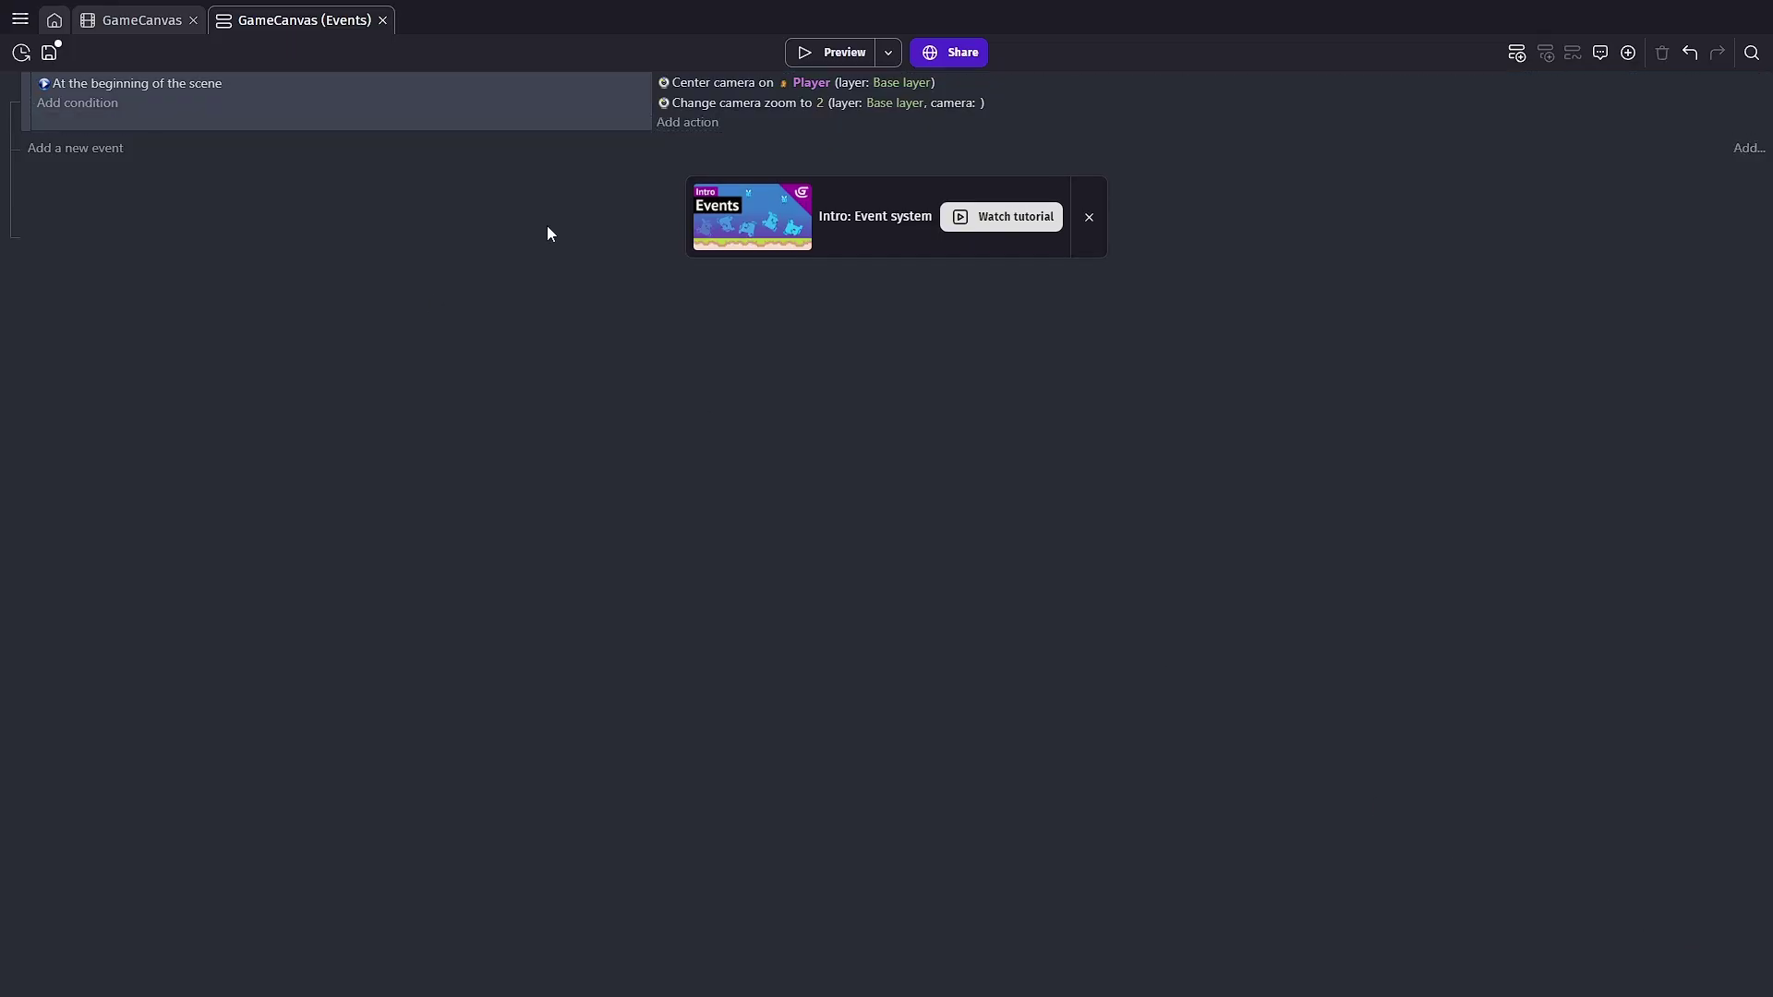
Add a Camera center Y position action set to Player.Y() - 98, then an empty event below
left_click(700, 123)
type("c")
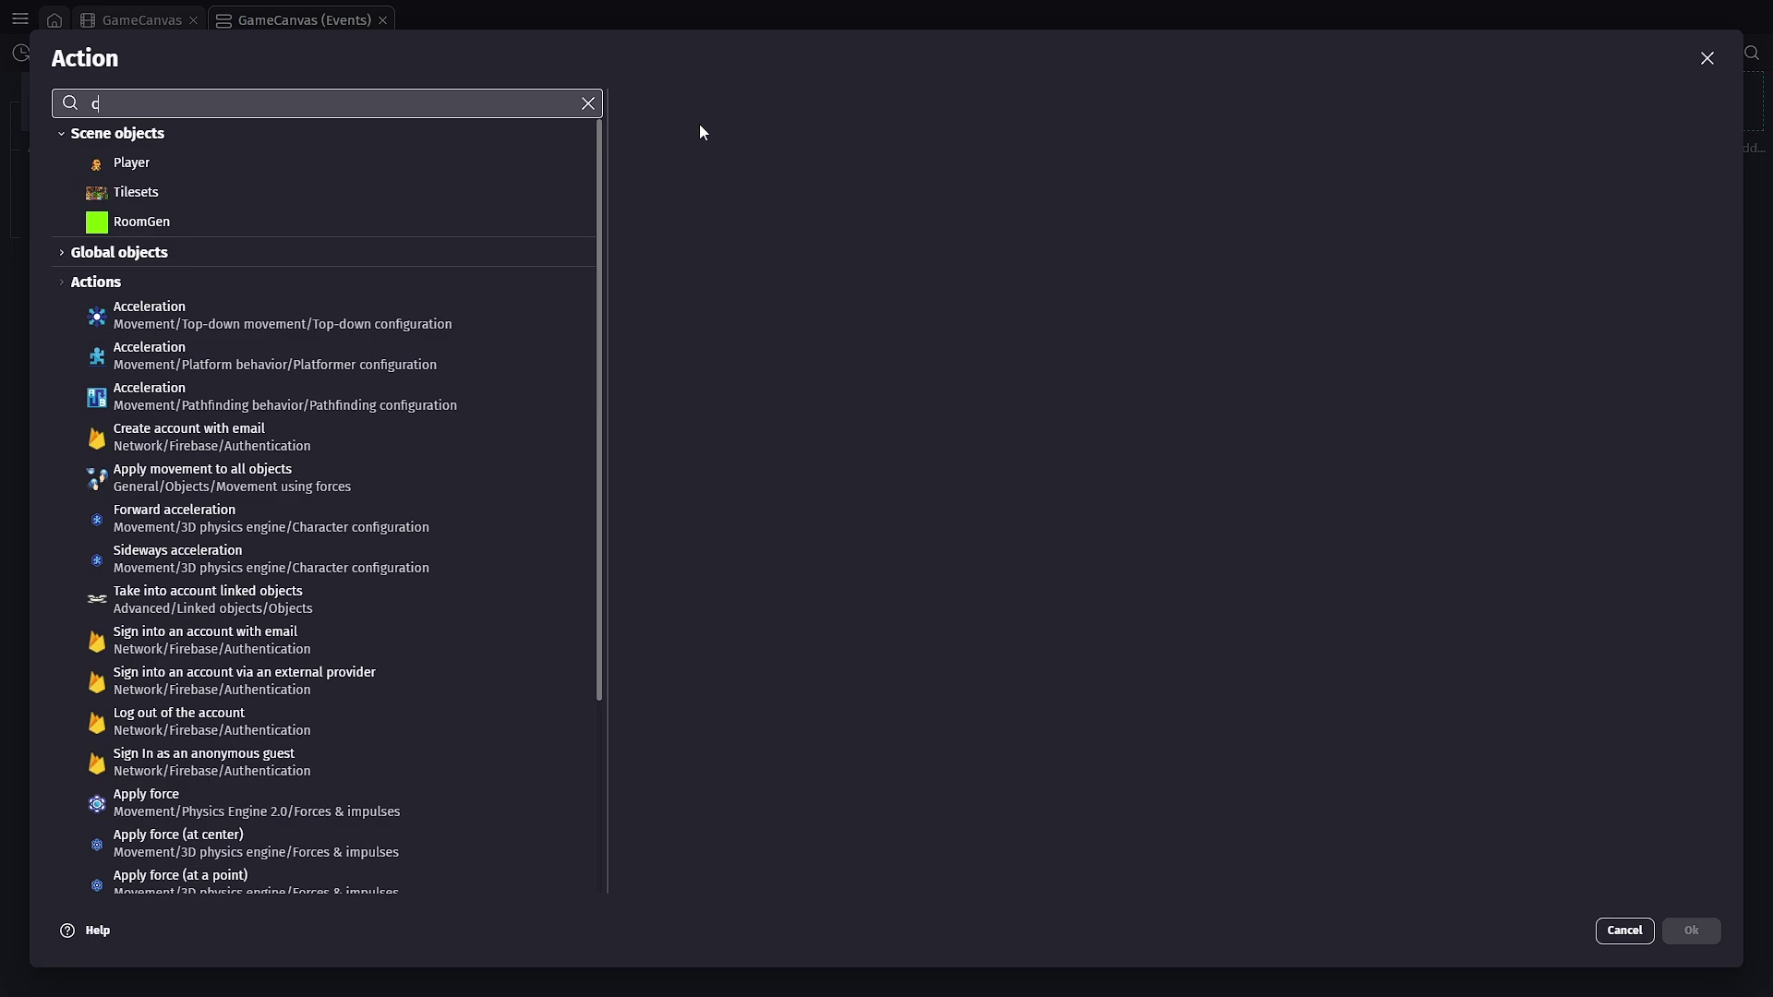
type("amera y")
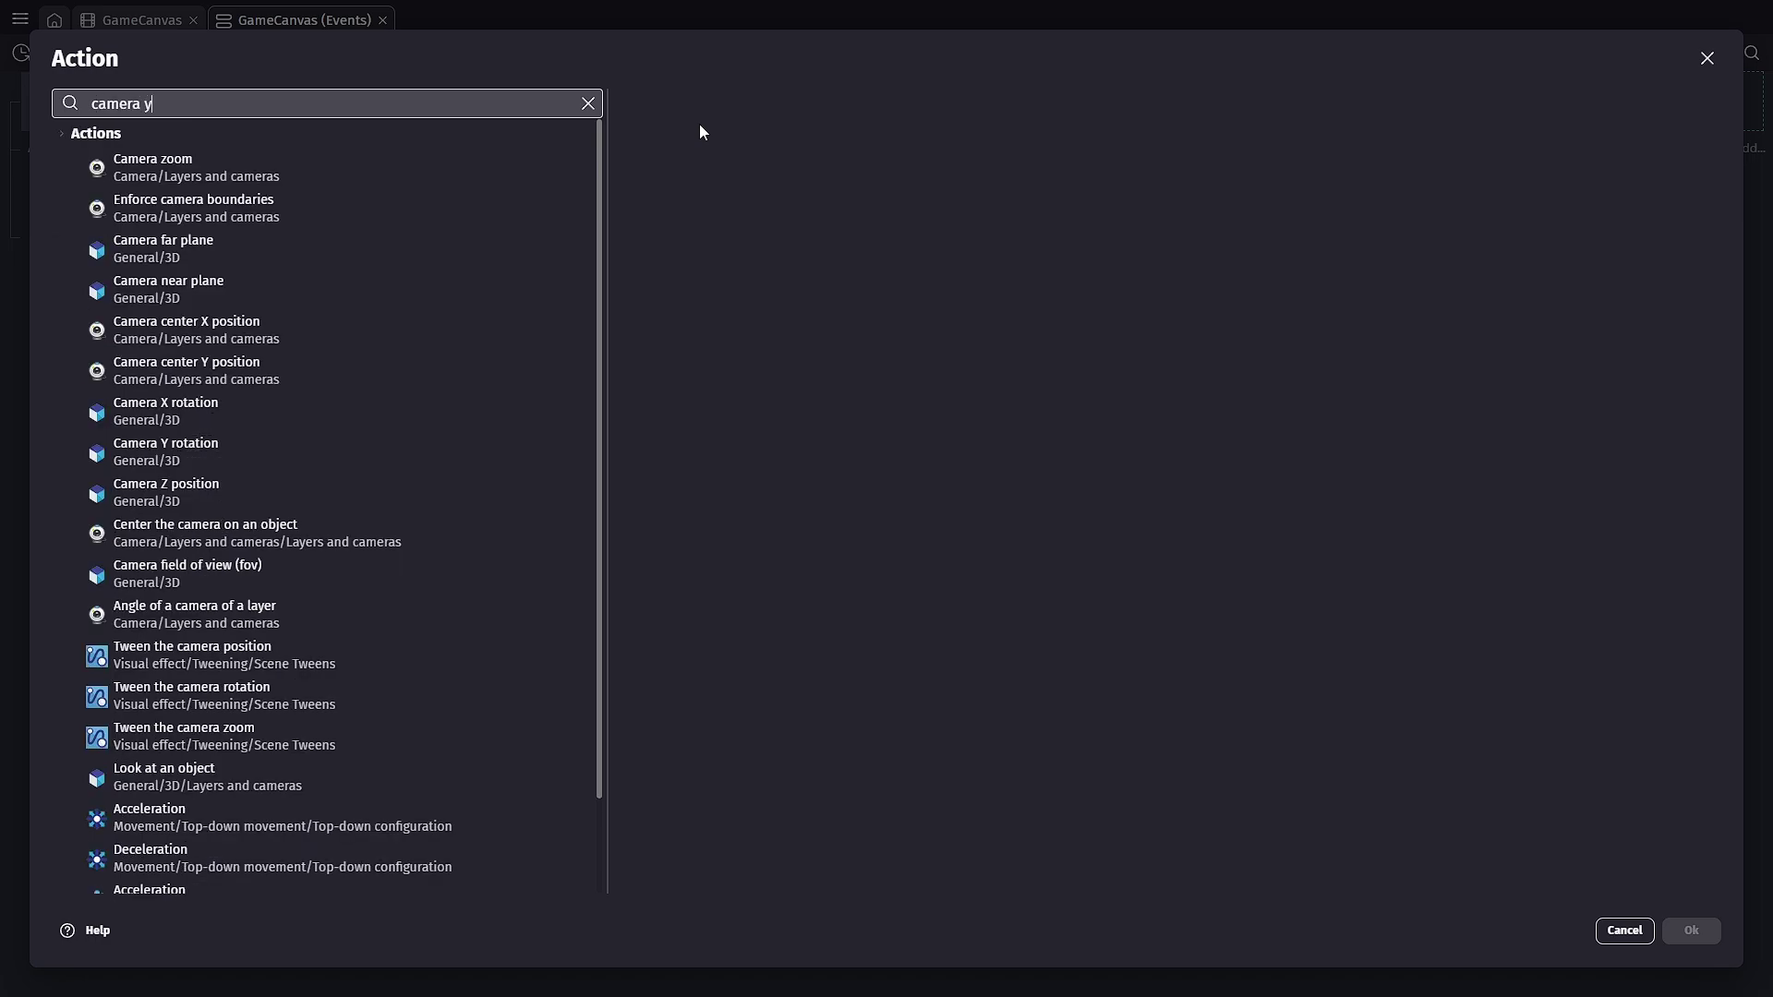
left_click(320, 174)
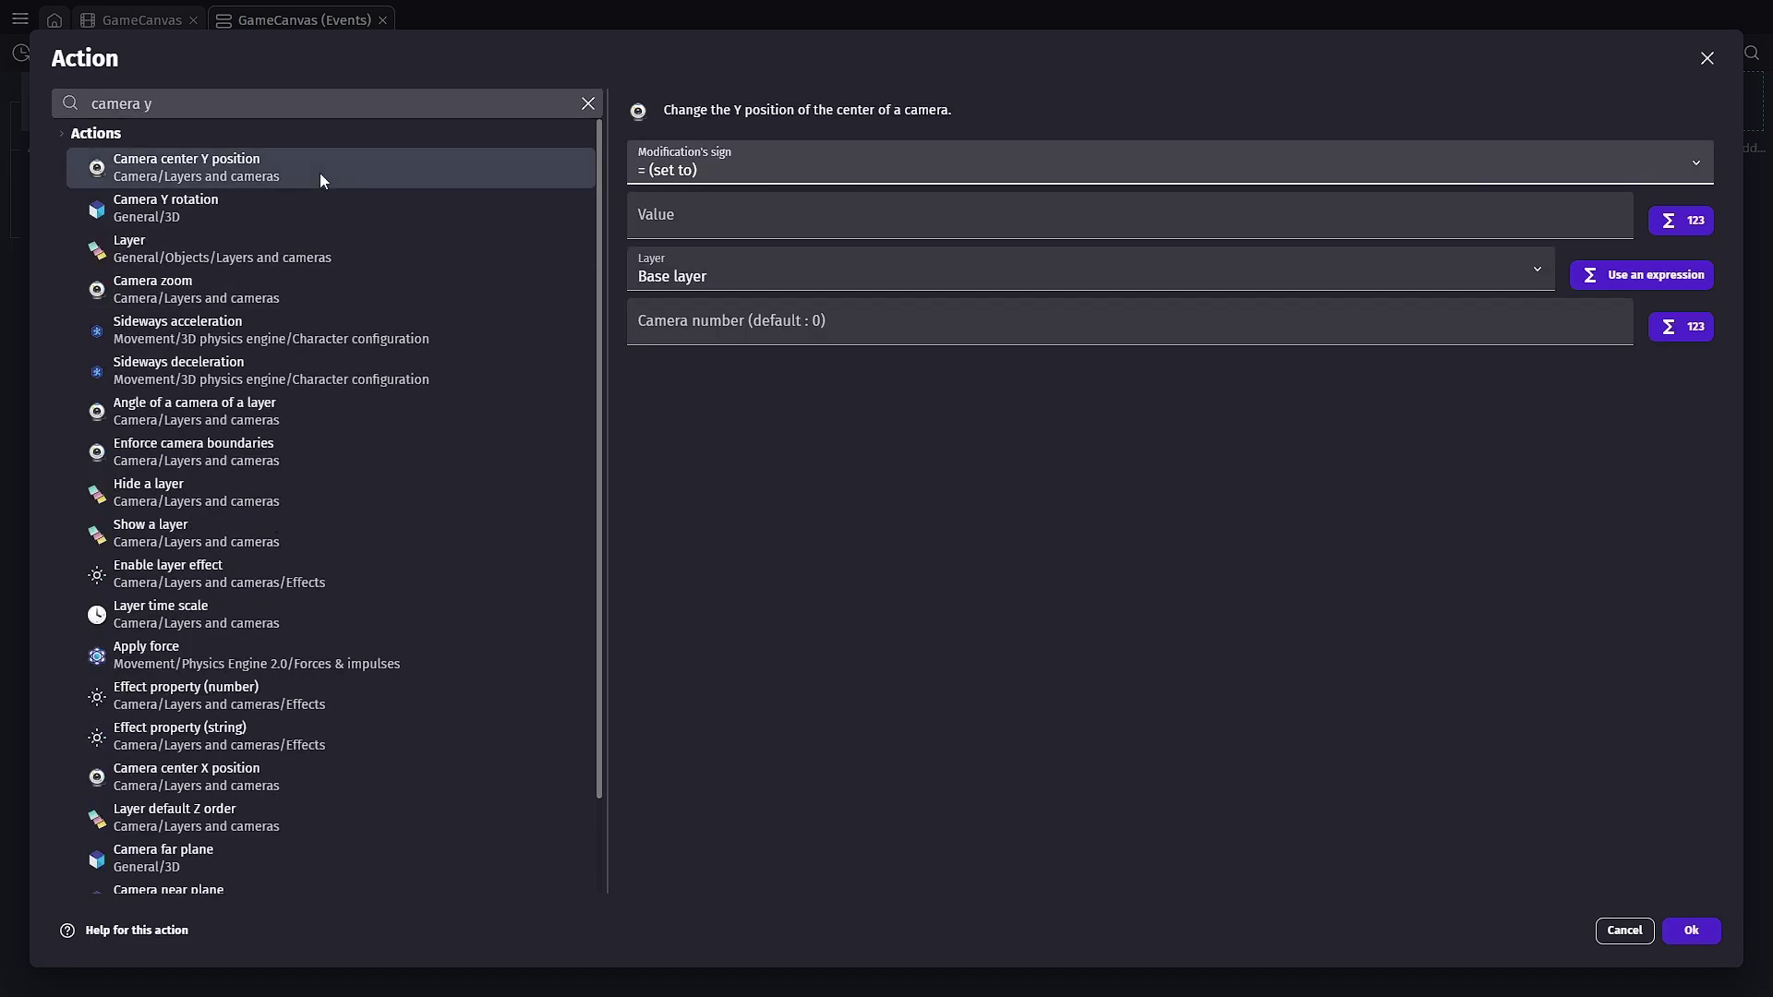
left_click(730, 222)
type("Play")
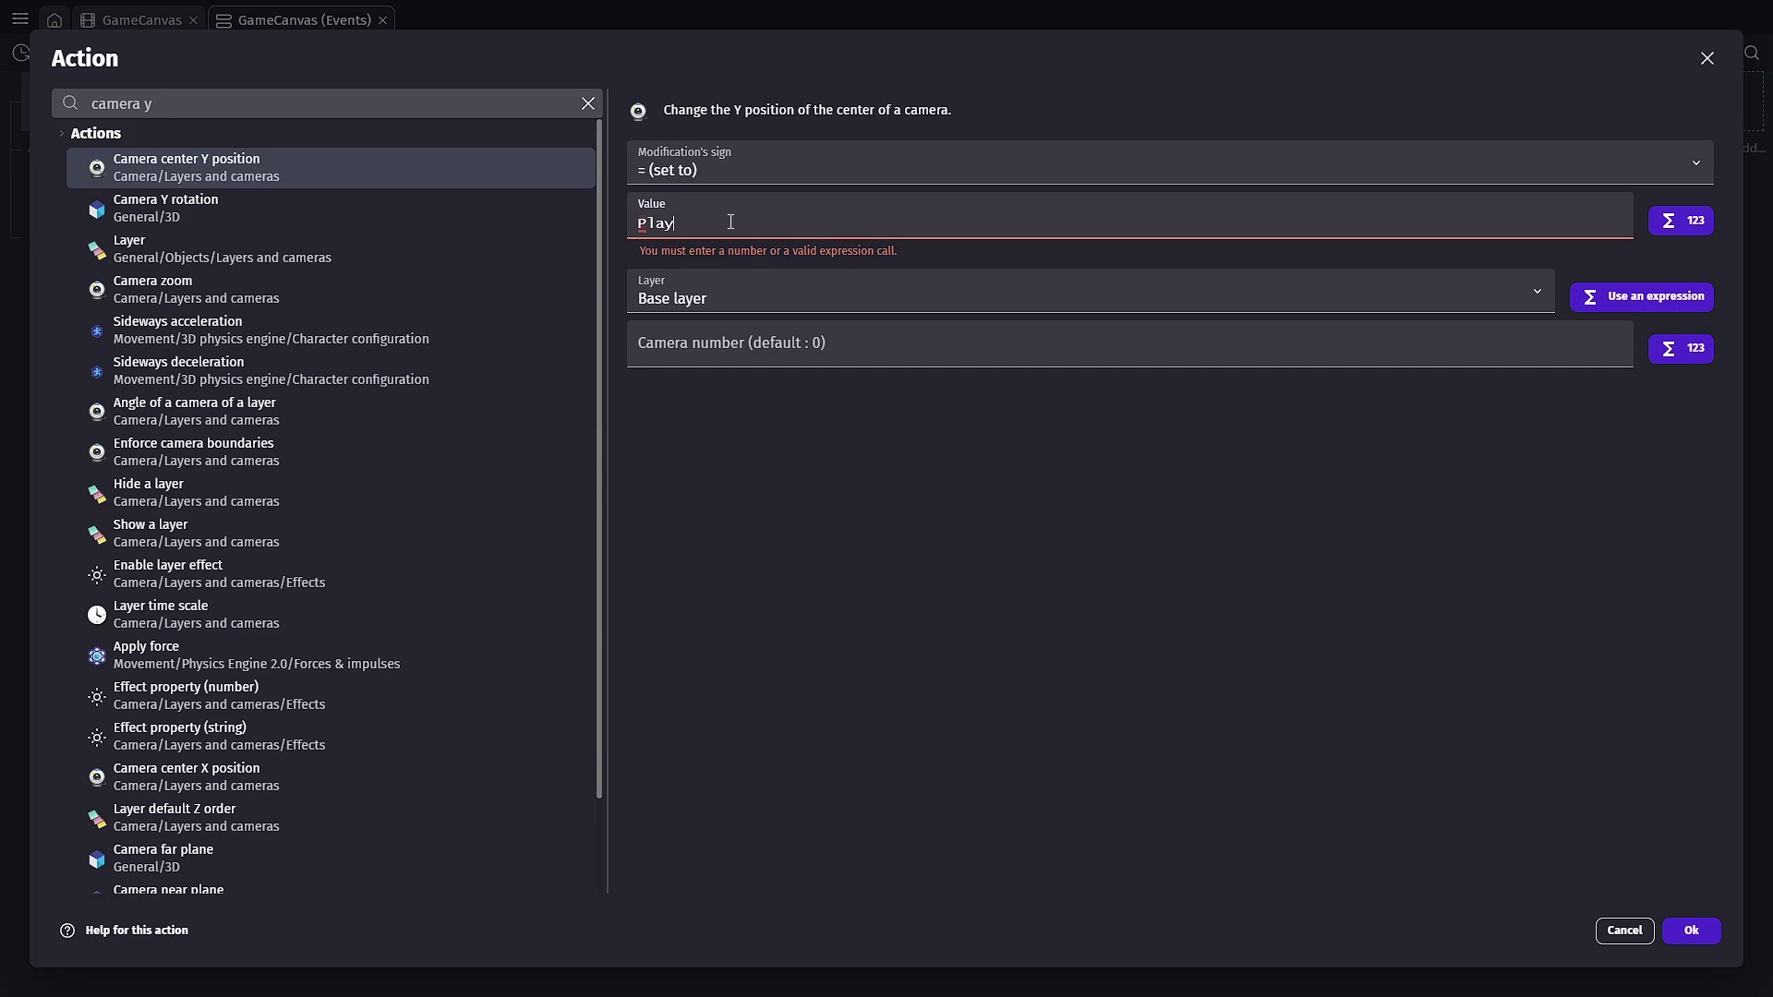
type("er.Y(")
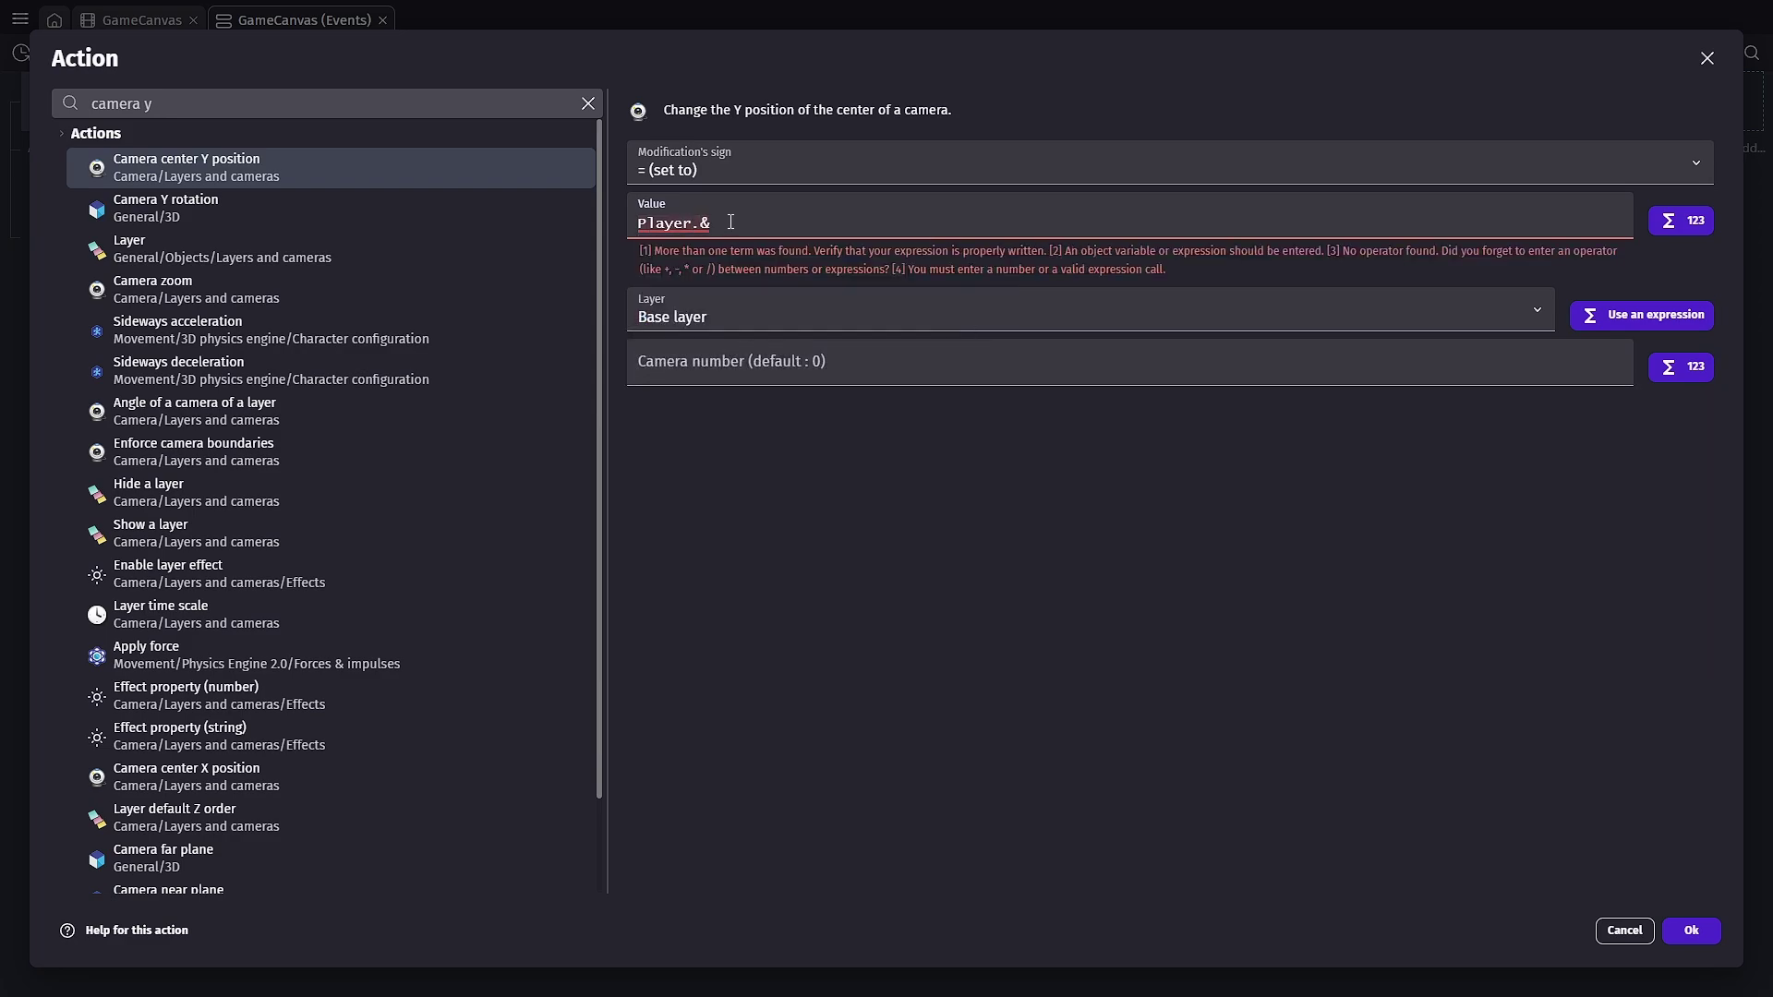
type(") -")
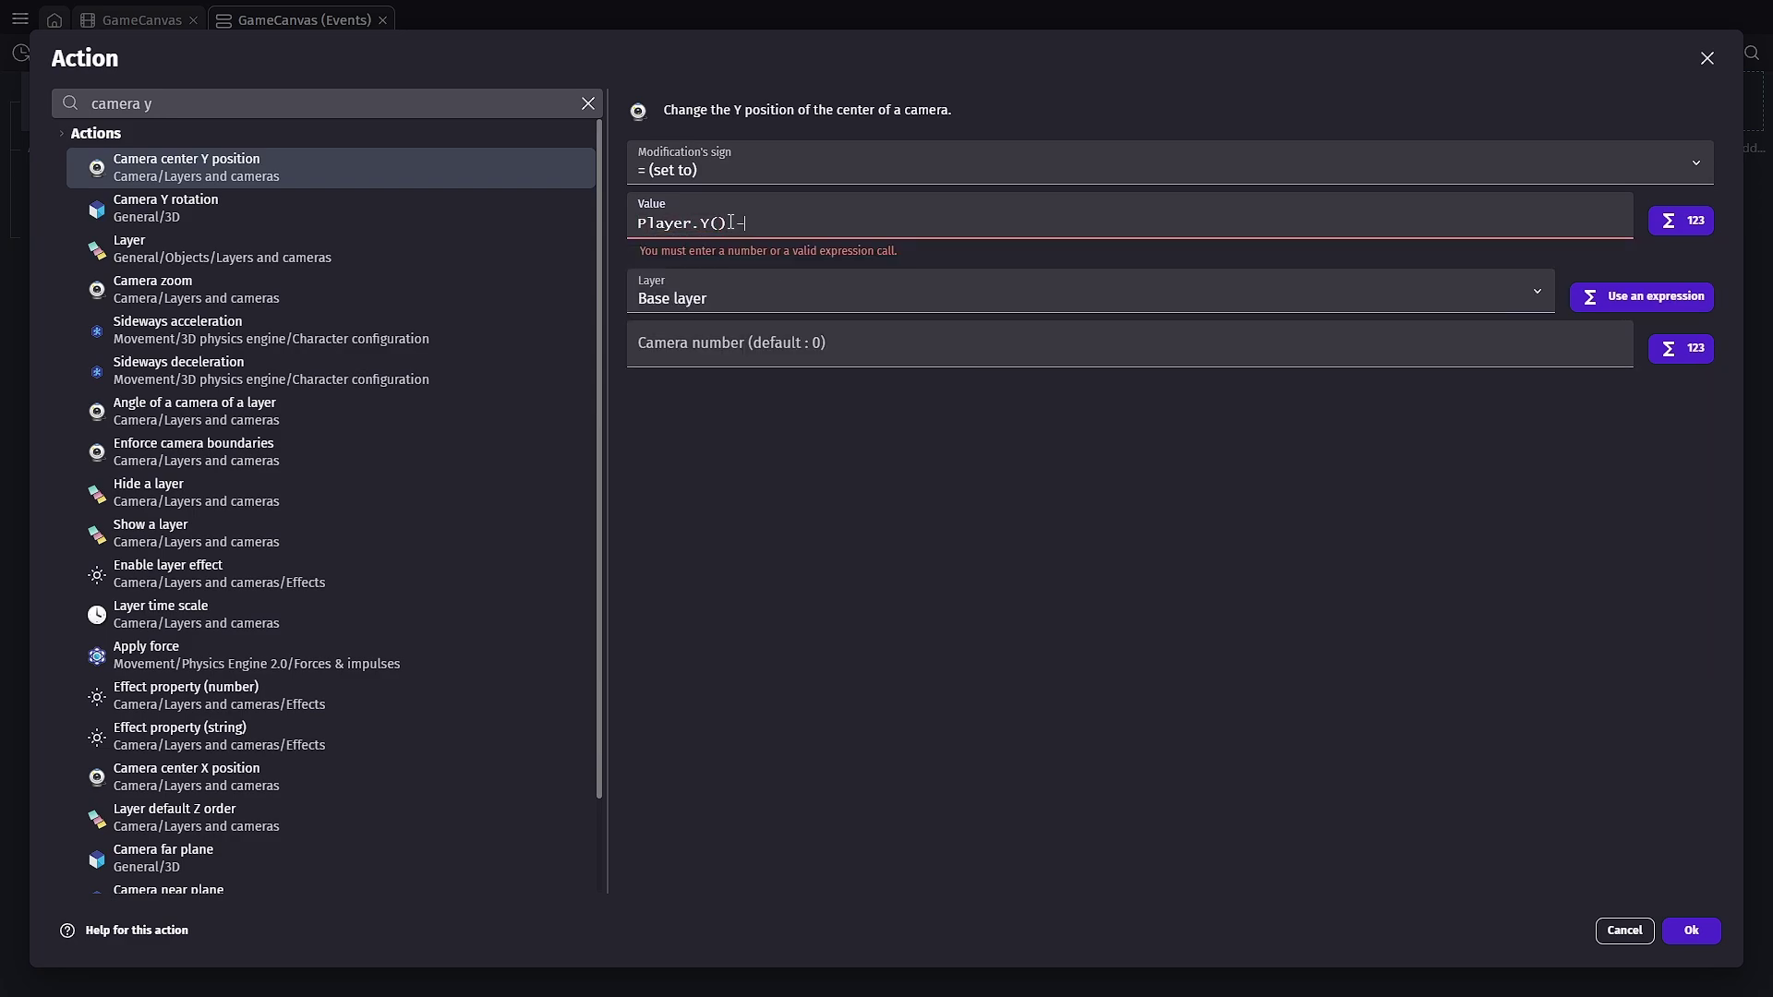
type(" 98")
left_click(1709, 935)
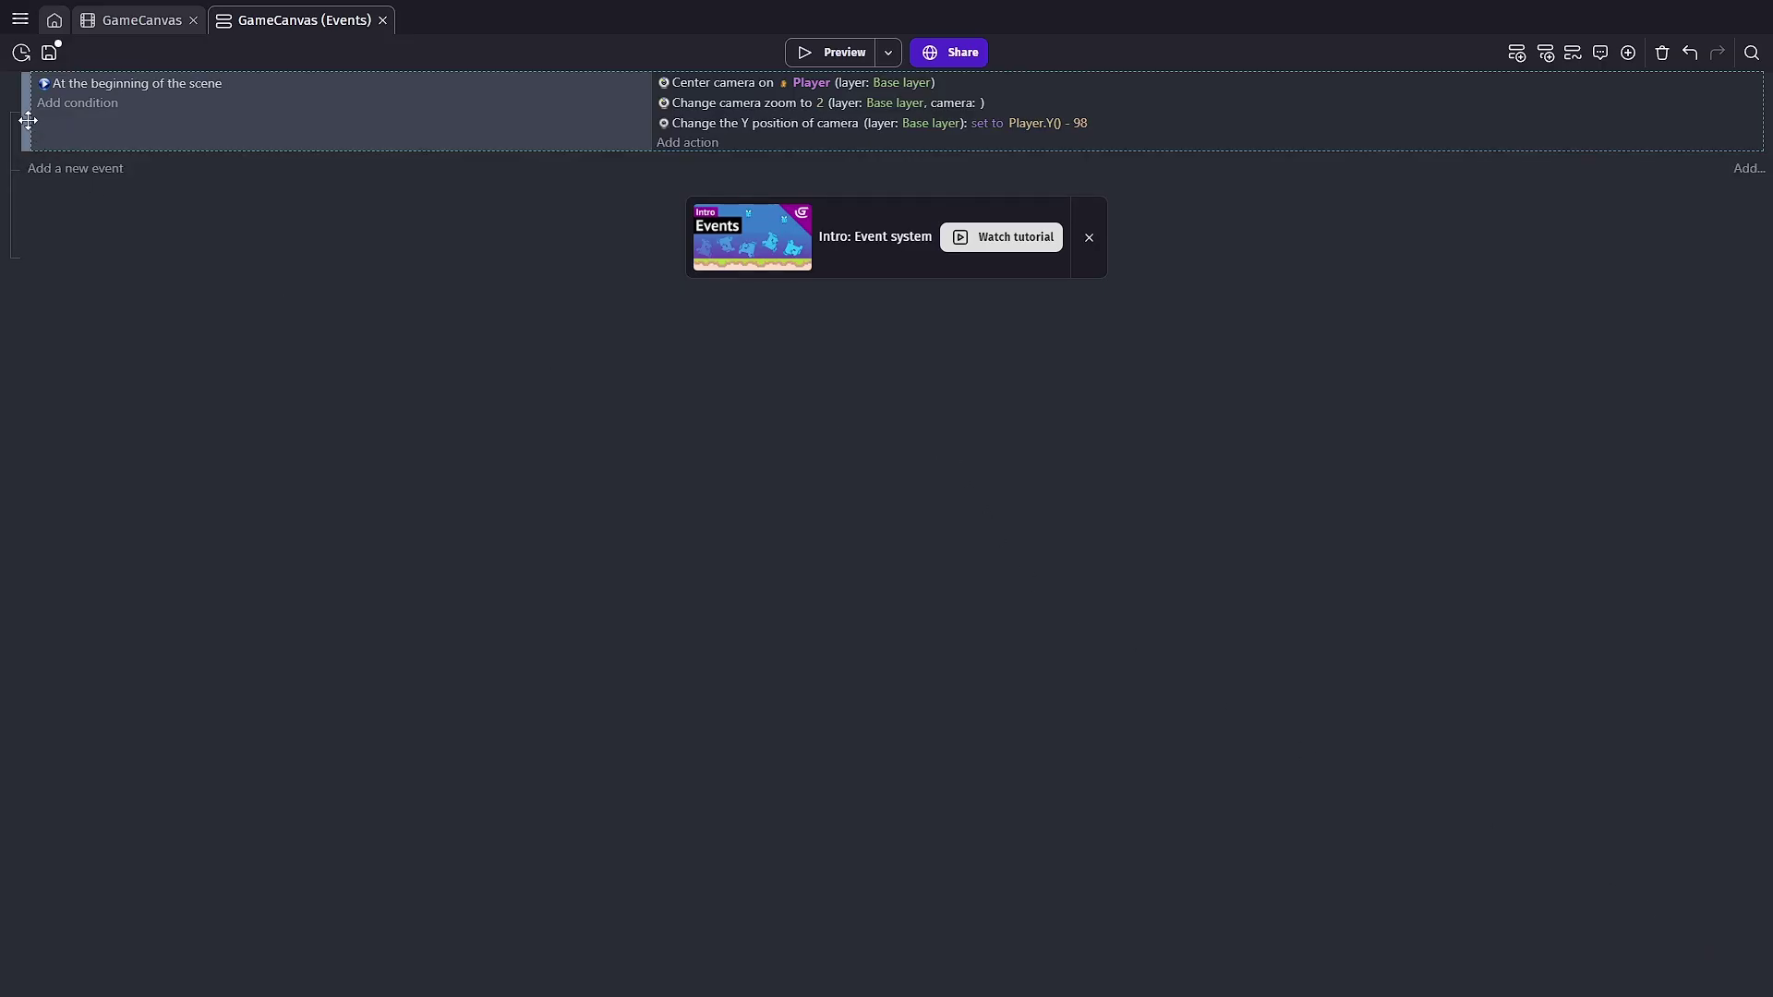
left_click(41, 166)
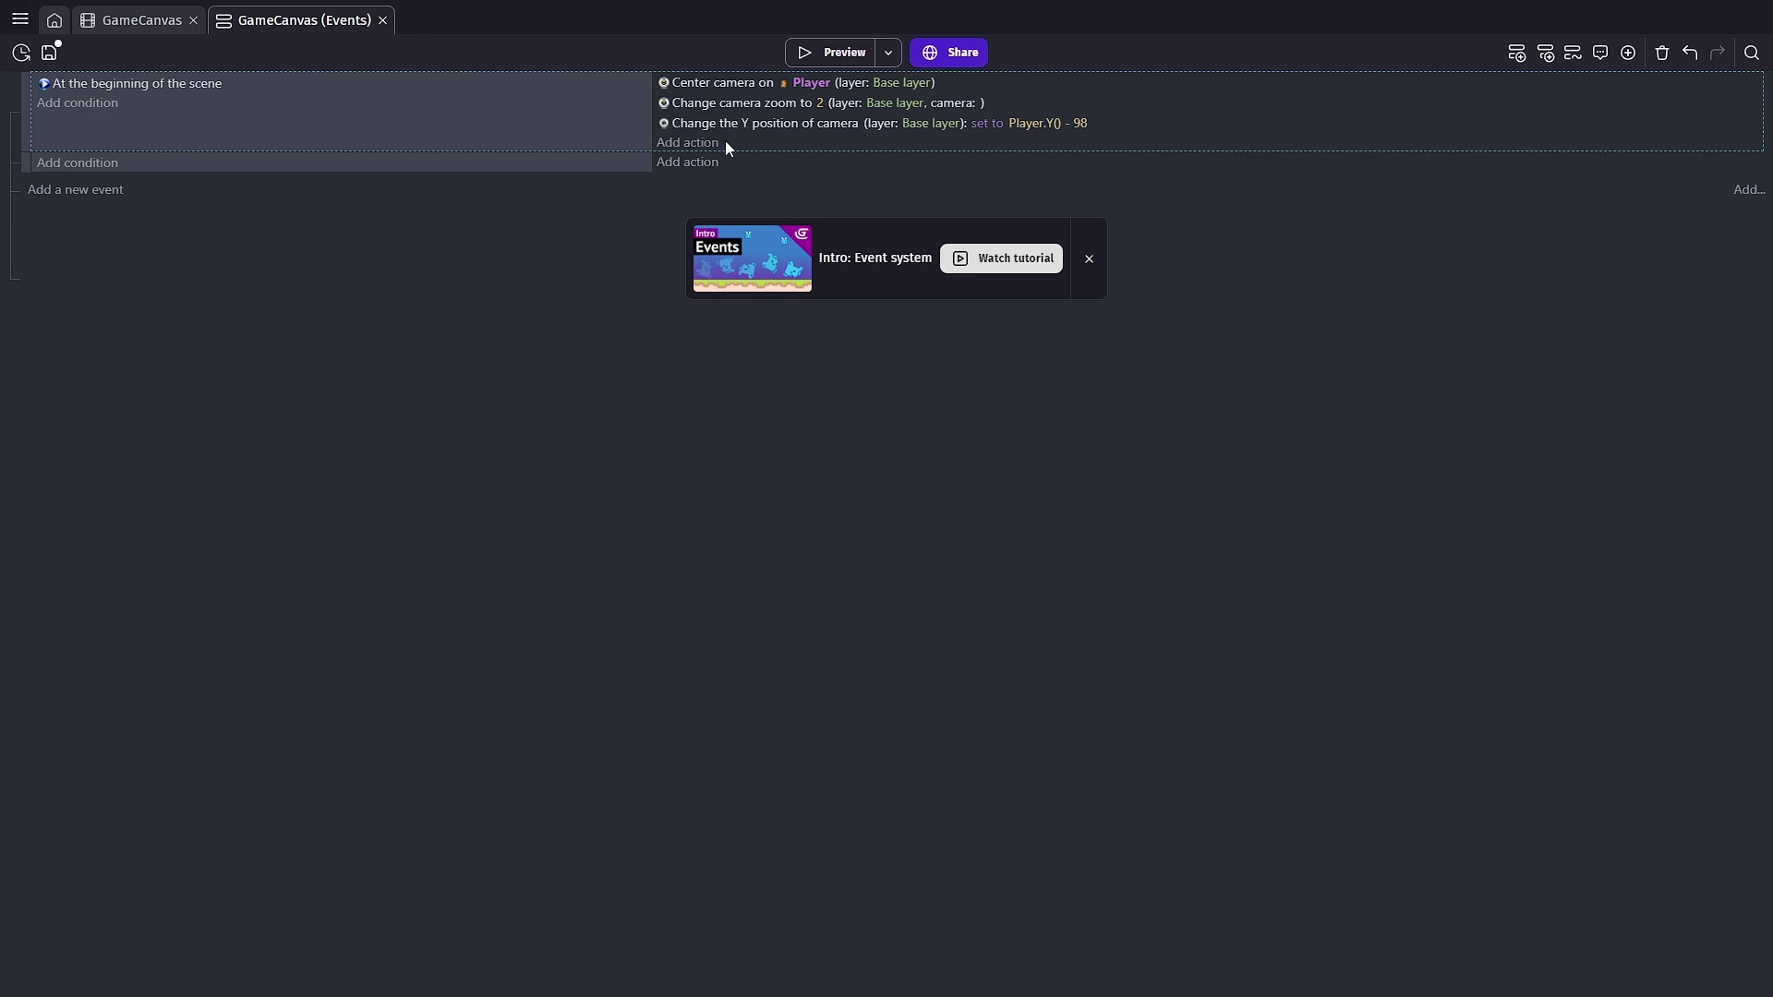
Copy the camera action into the new event as camera center X = Player.X() + 280, then preview
left_click_drag(672, 125, 742, 162)
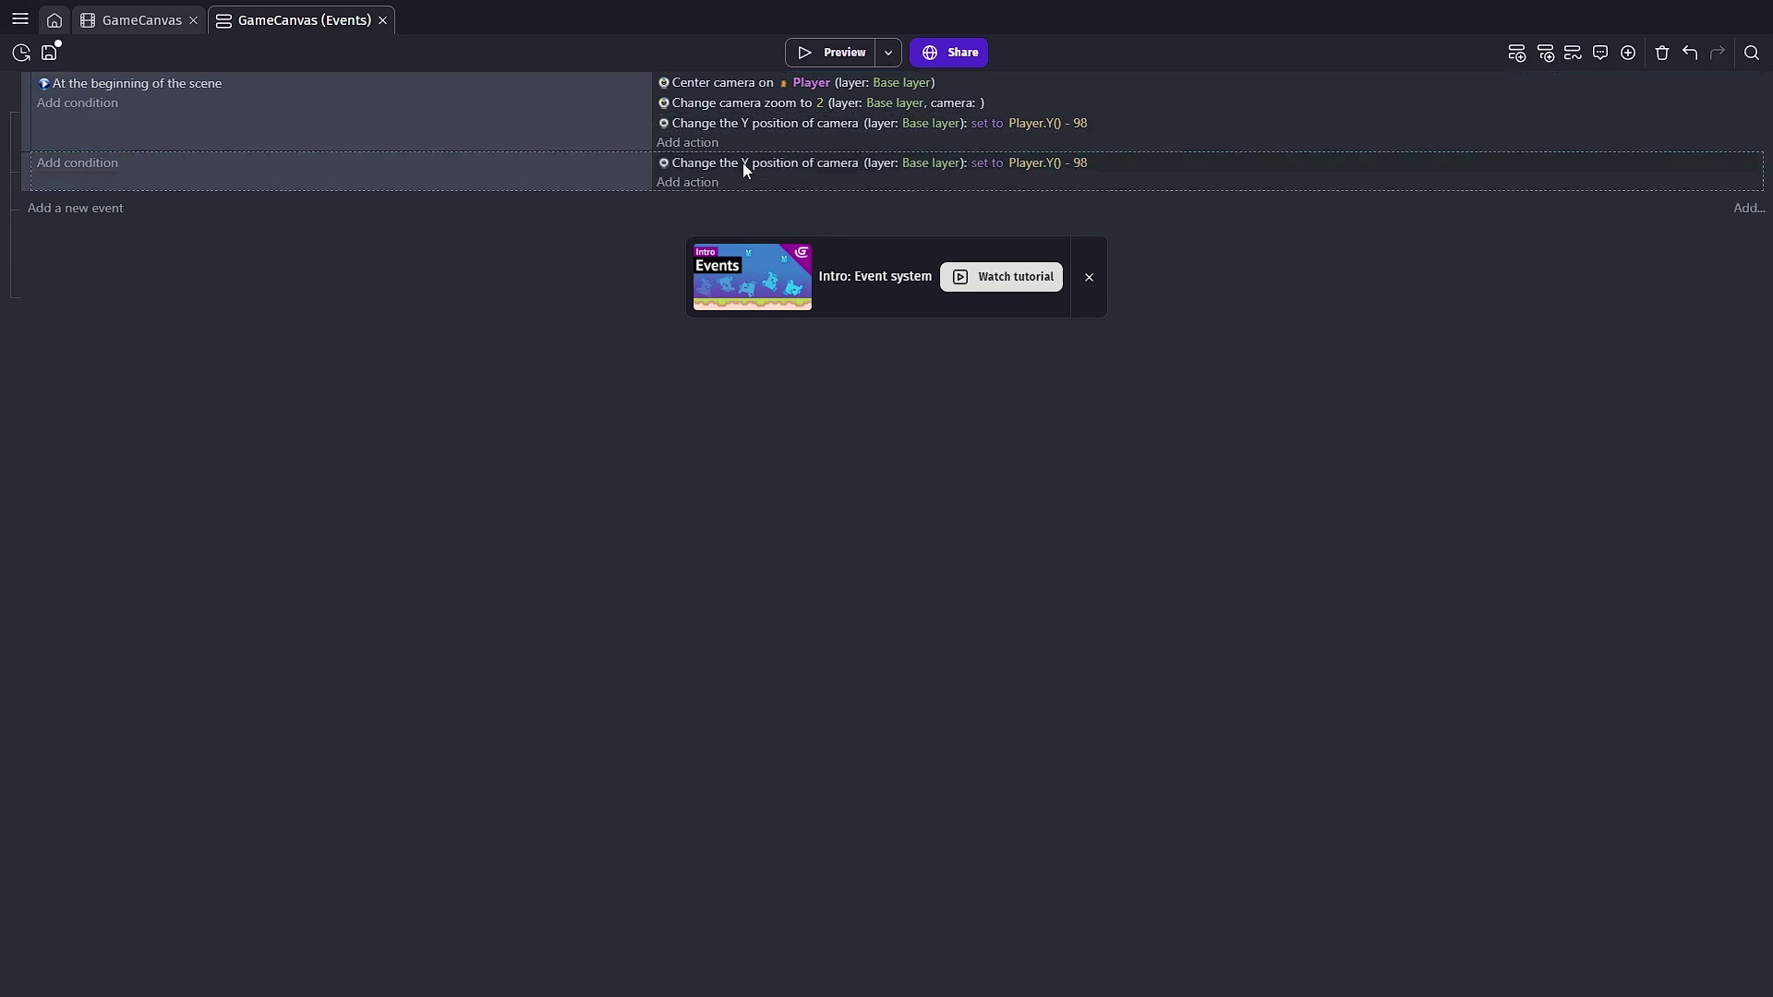
double_click(778, 163)
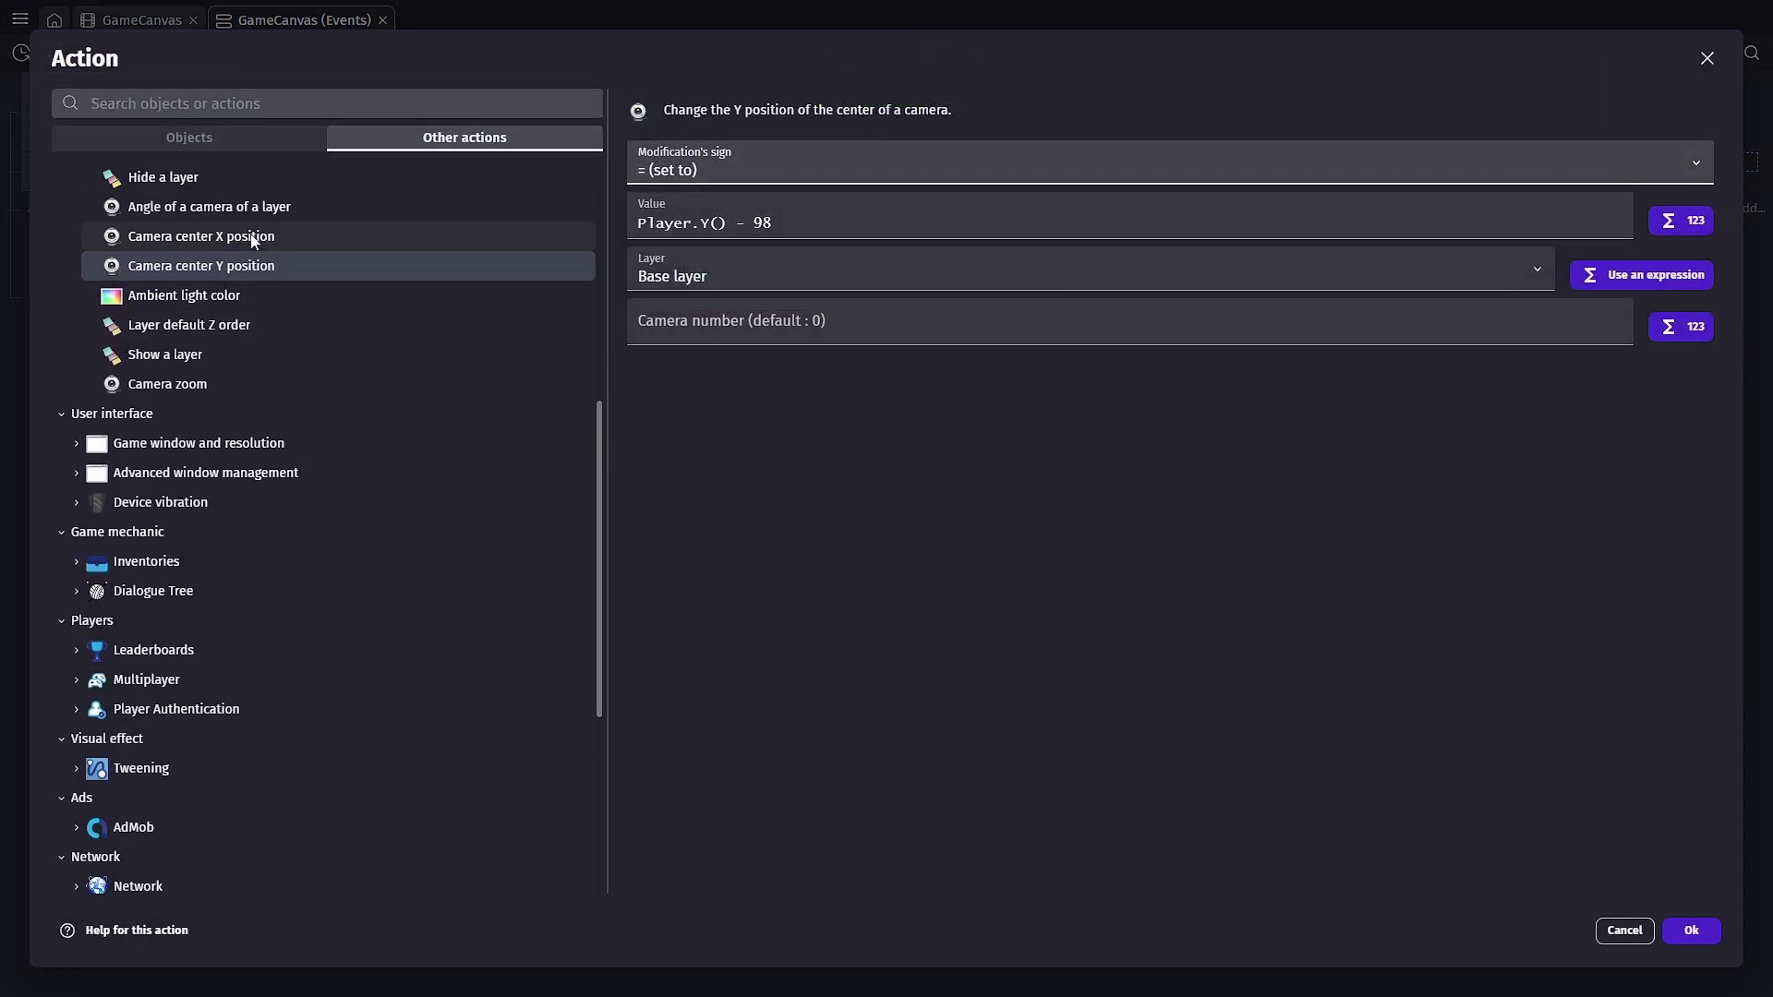
left_click(254, 239)
double_click(704, 223)
type("X")
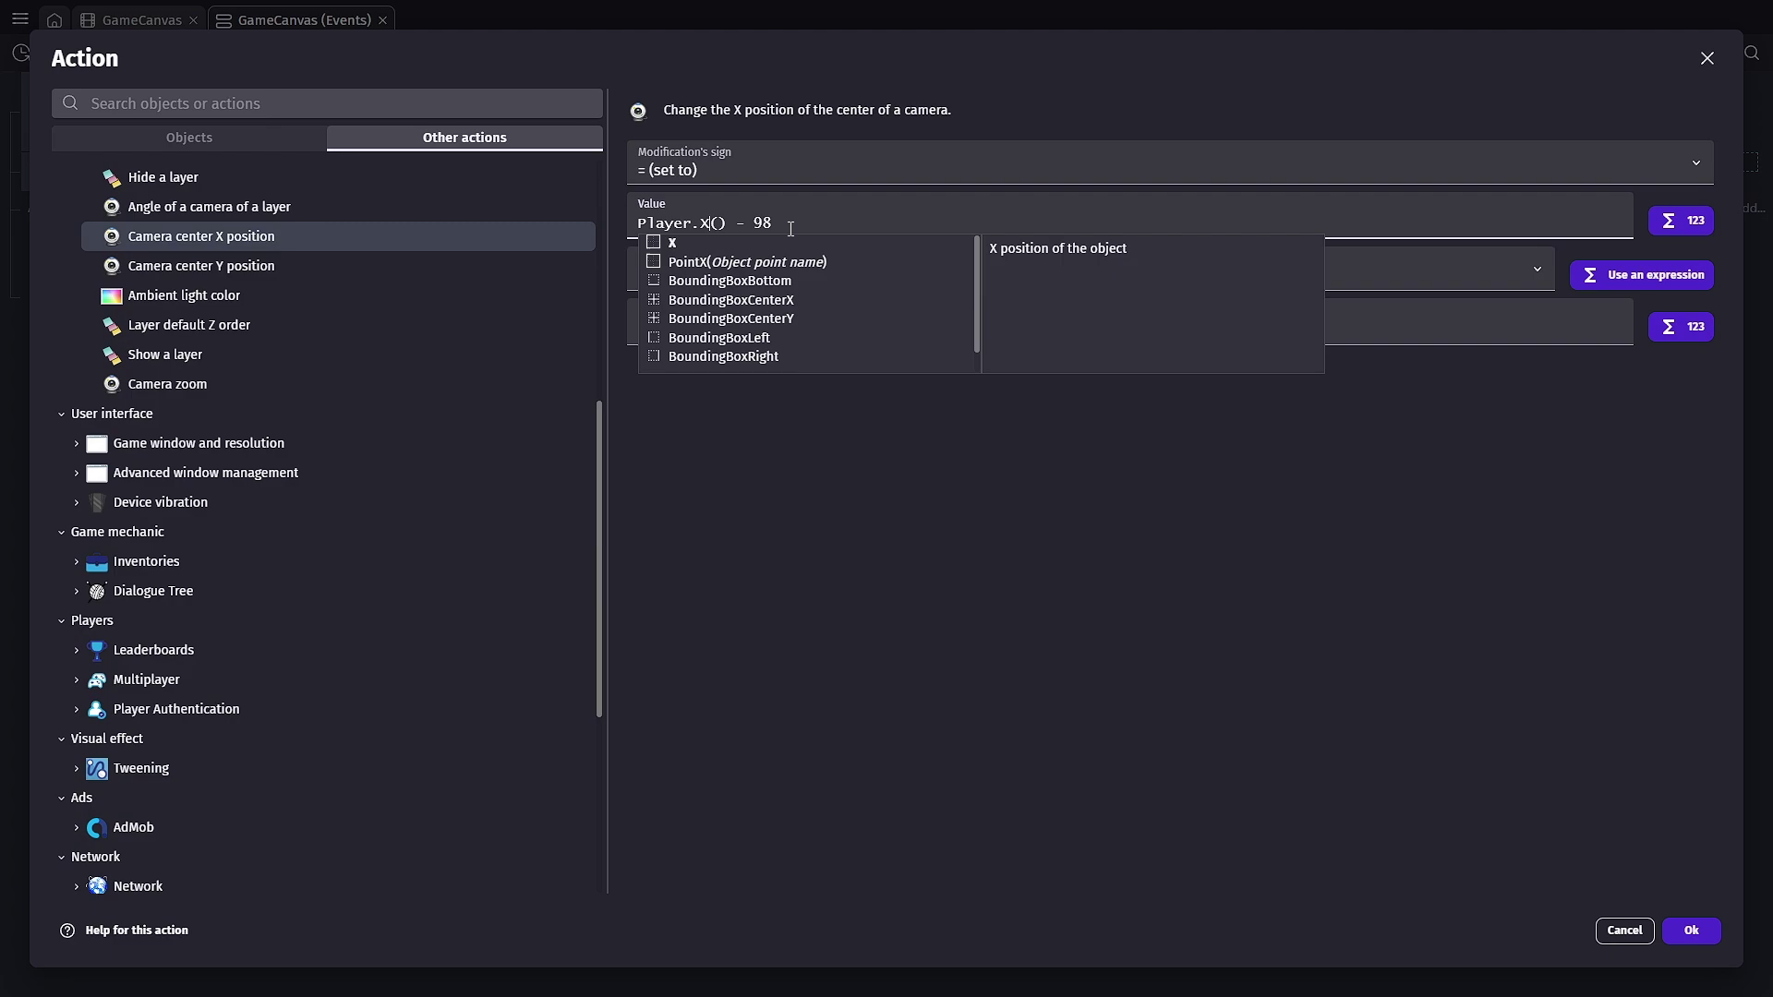
left_click_drag(790, 228, 739, 225)
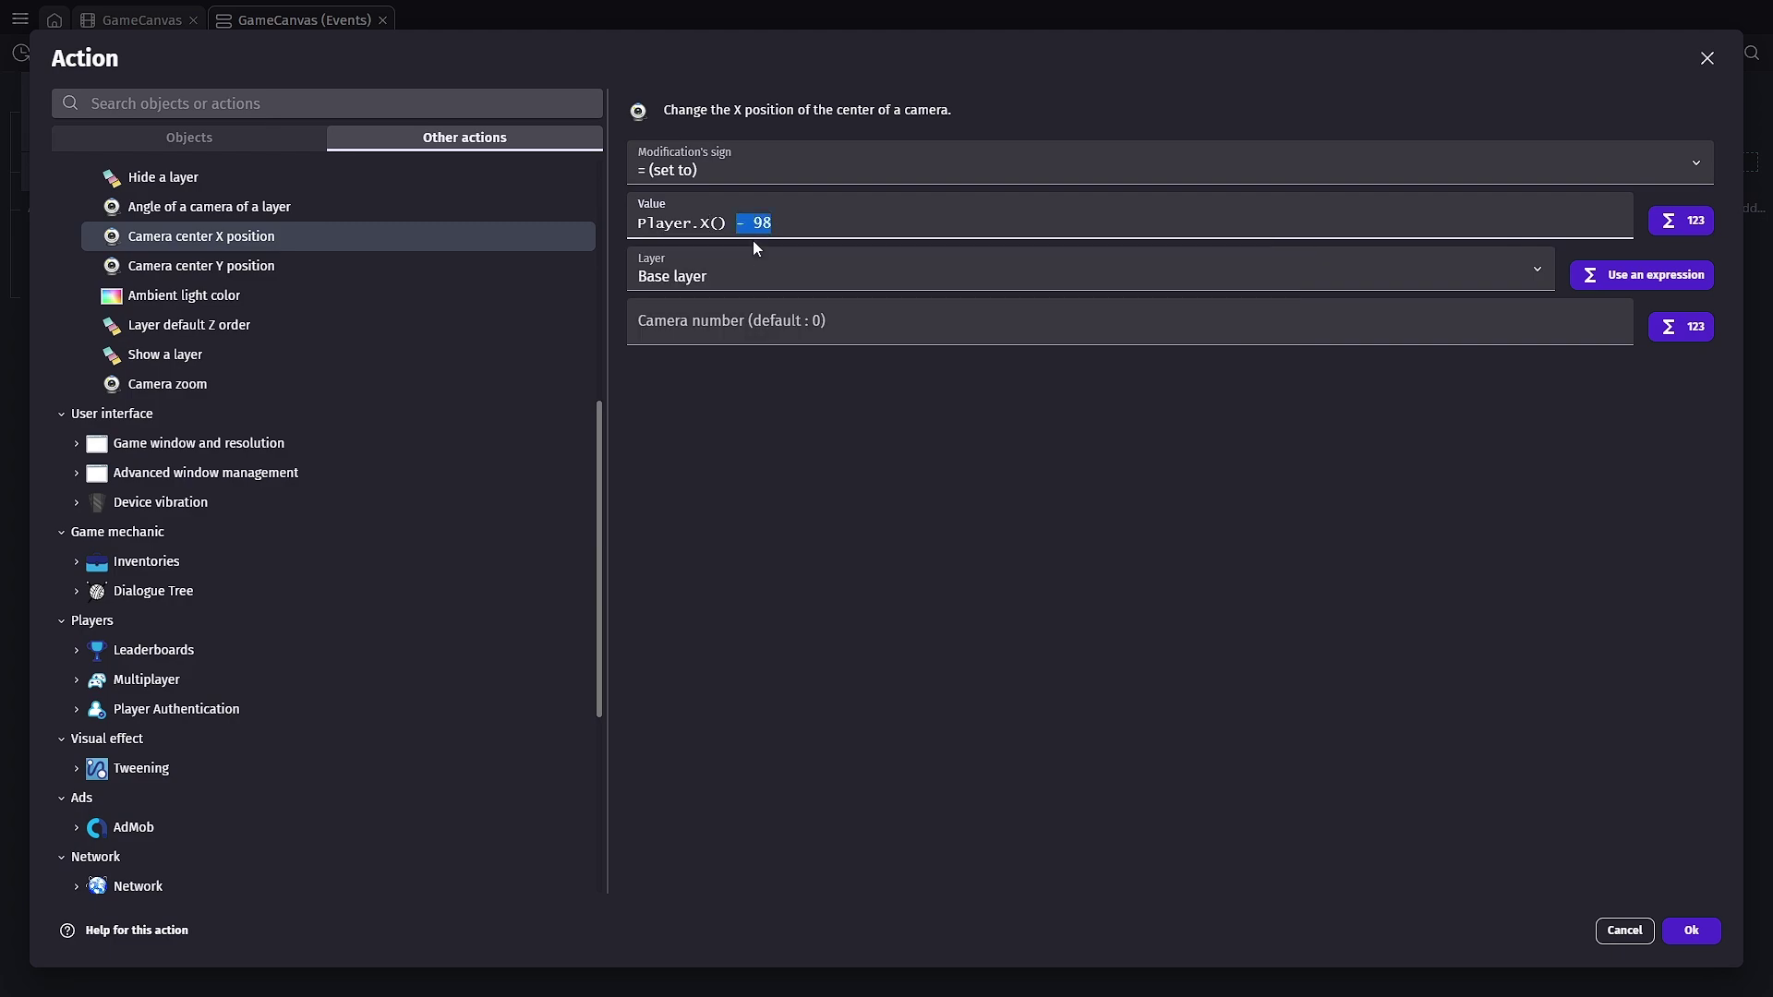
type("+ 280")
left_click(1697, 931)
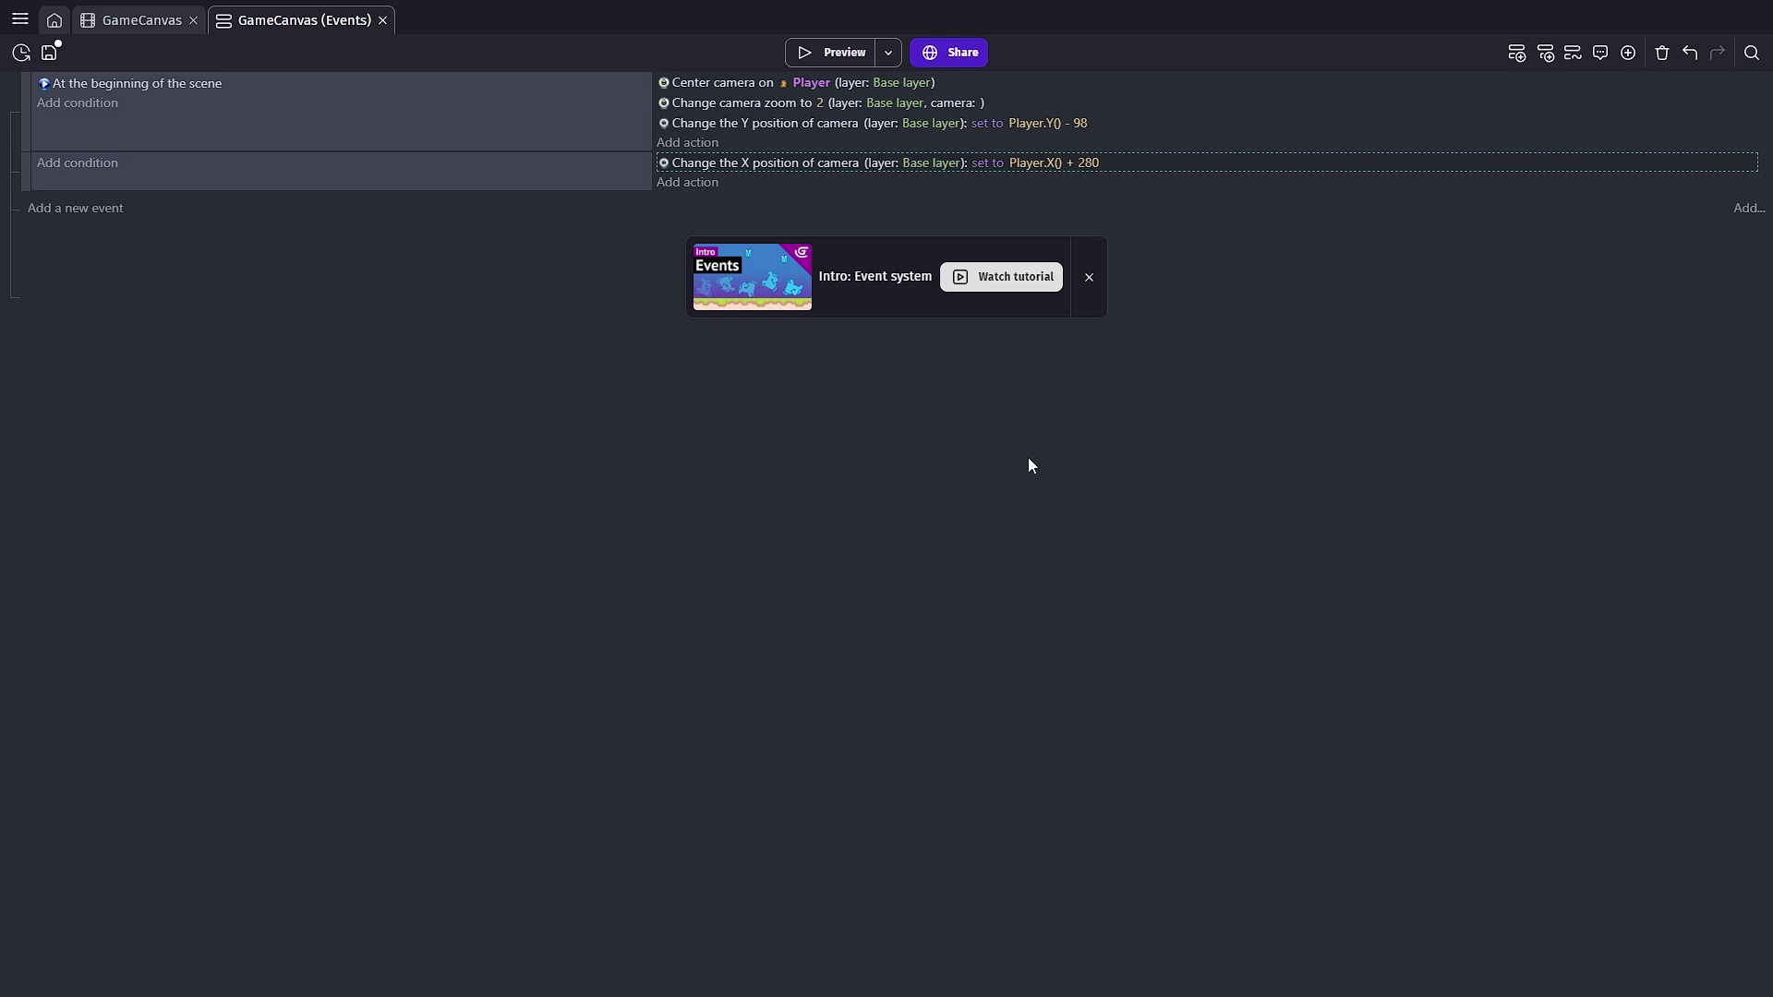
left_click(825, 53)
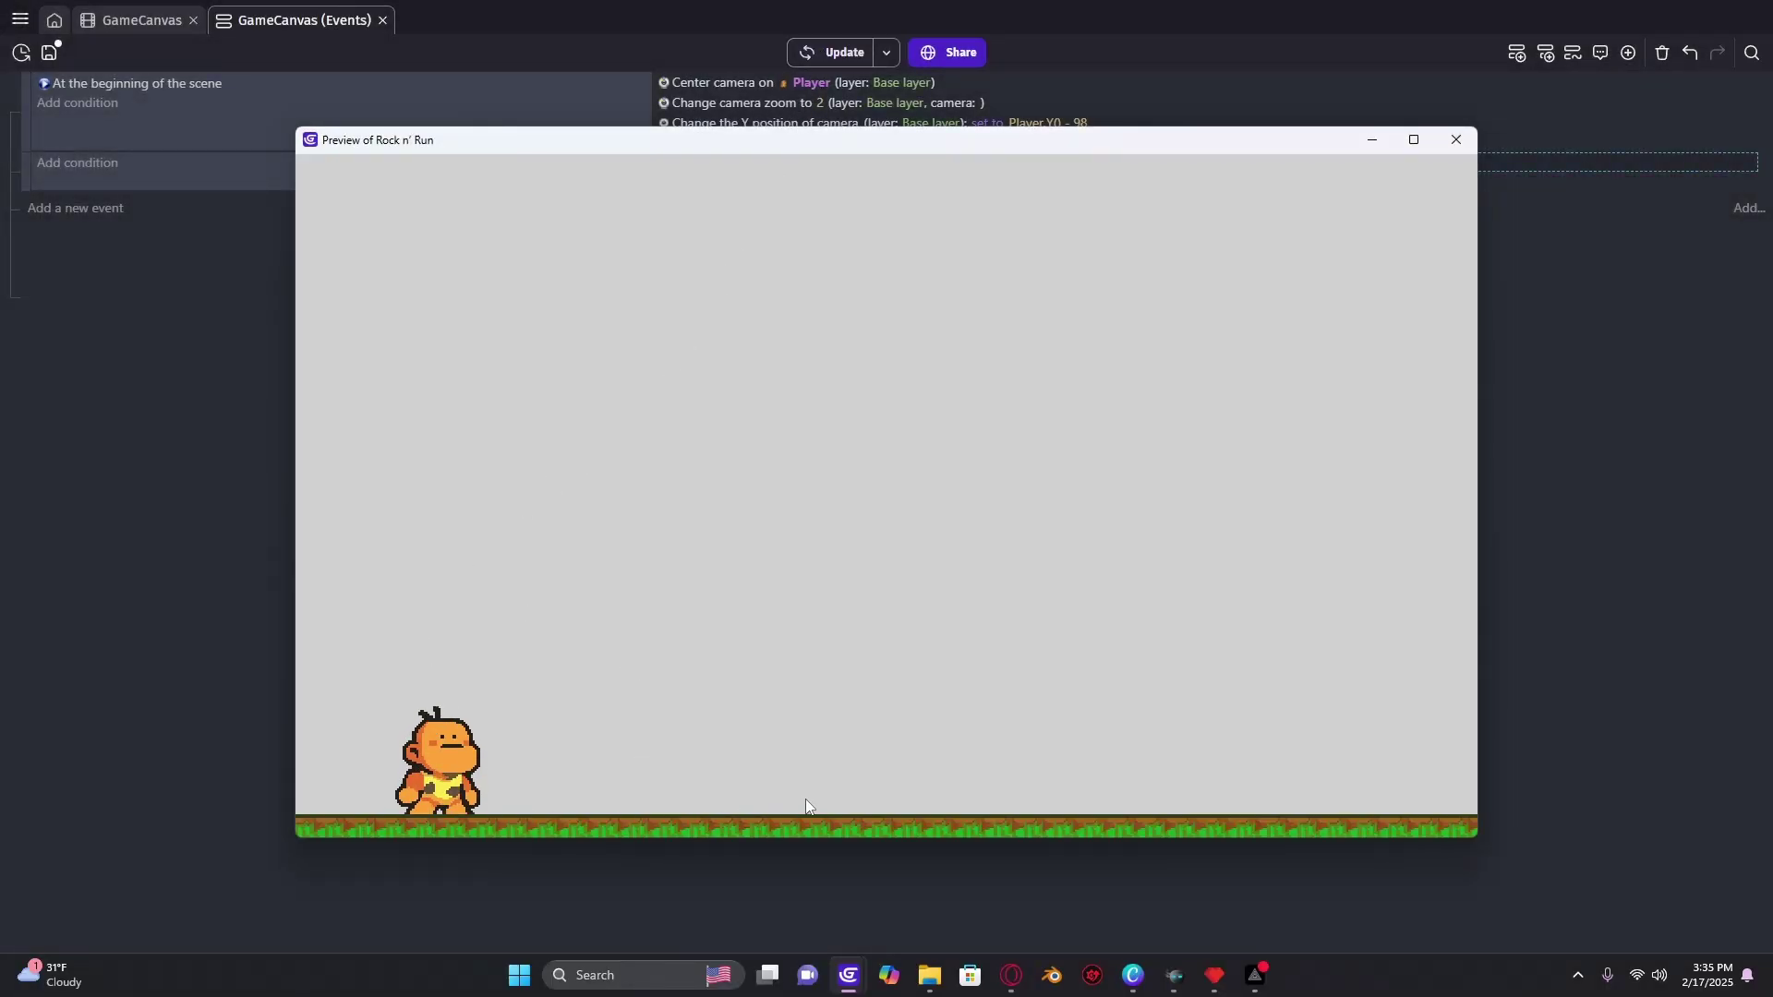
left_click(1456, 140)
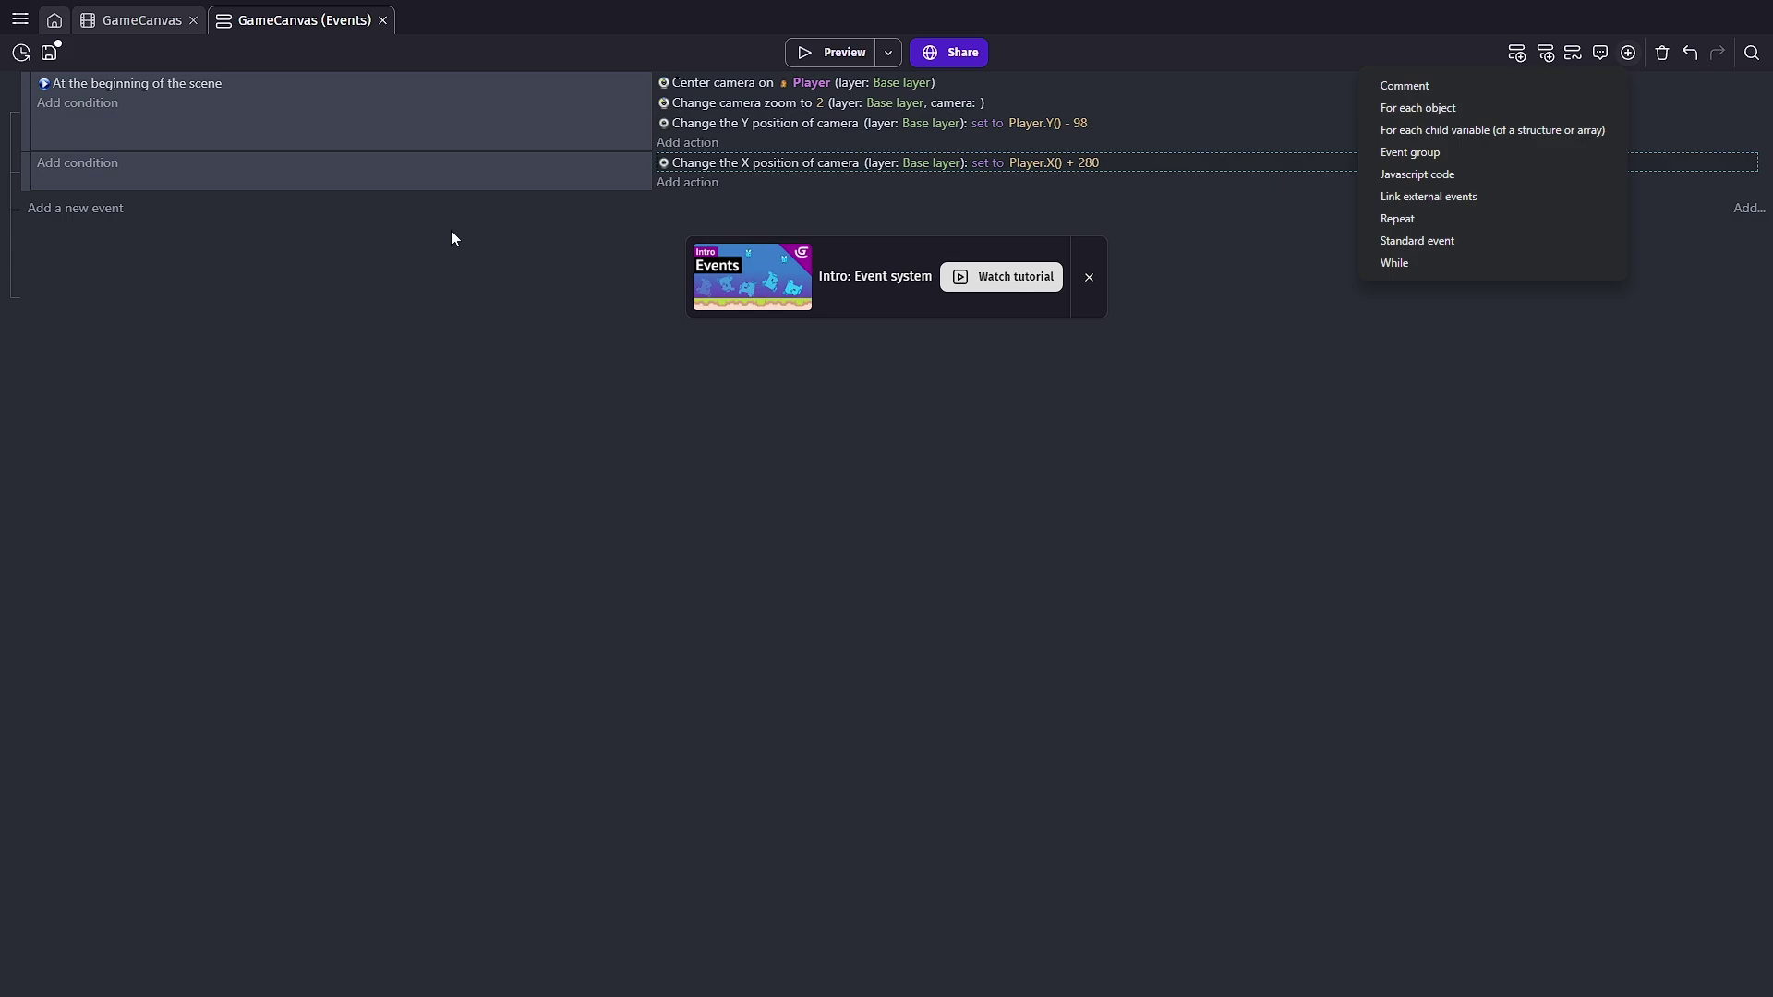
Insert a comment reading 'Camera Offset' above the camera X event
left_click(1411, 87)
left_click(133, 167)
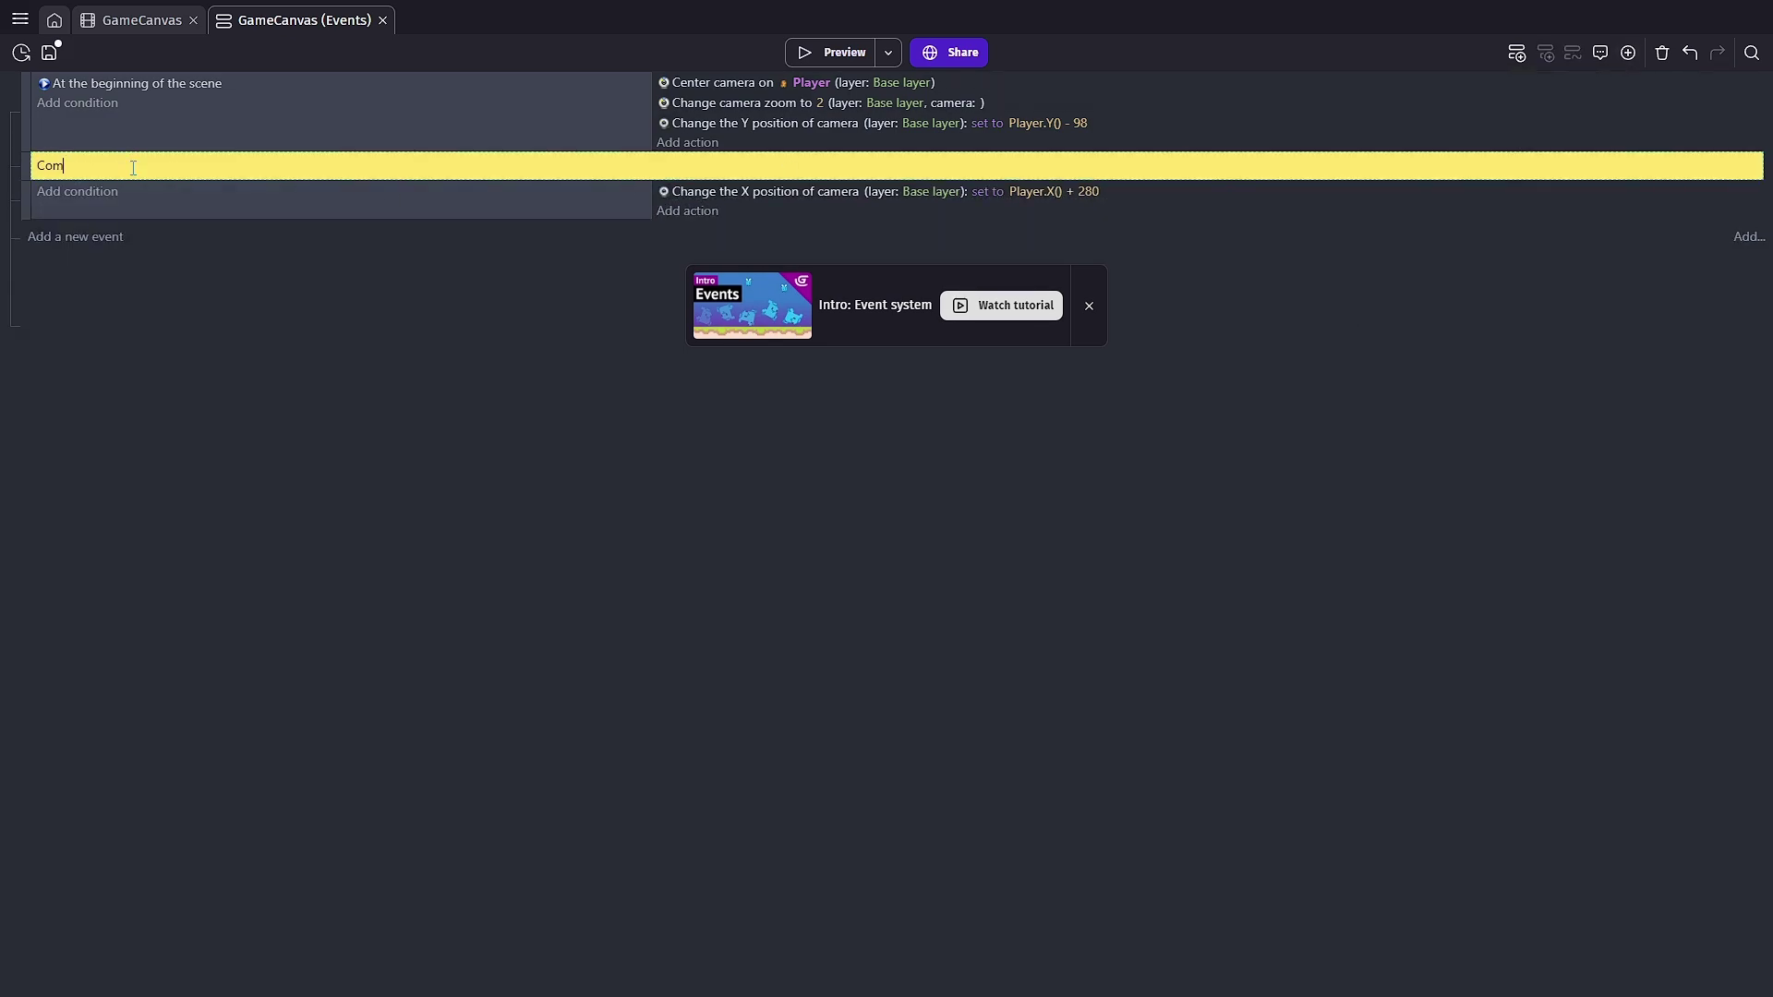
type("CMoveme")
key("BackSpace")
key("BackSpace")
key("BackSpace")
key("BackSpace")
key("BackSpace")
key("BackSpace")
type("Came")
Add a 'Key Input & Run' comment with a new empty event beneath it
key("ctrl+alt+c")
type("Ket")
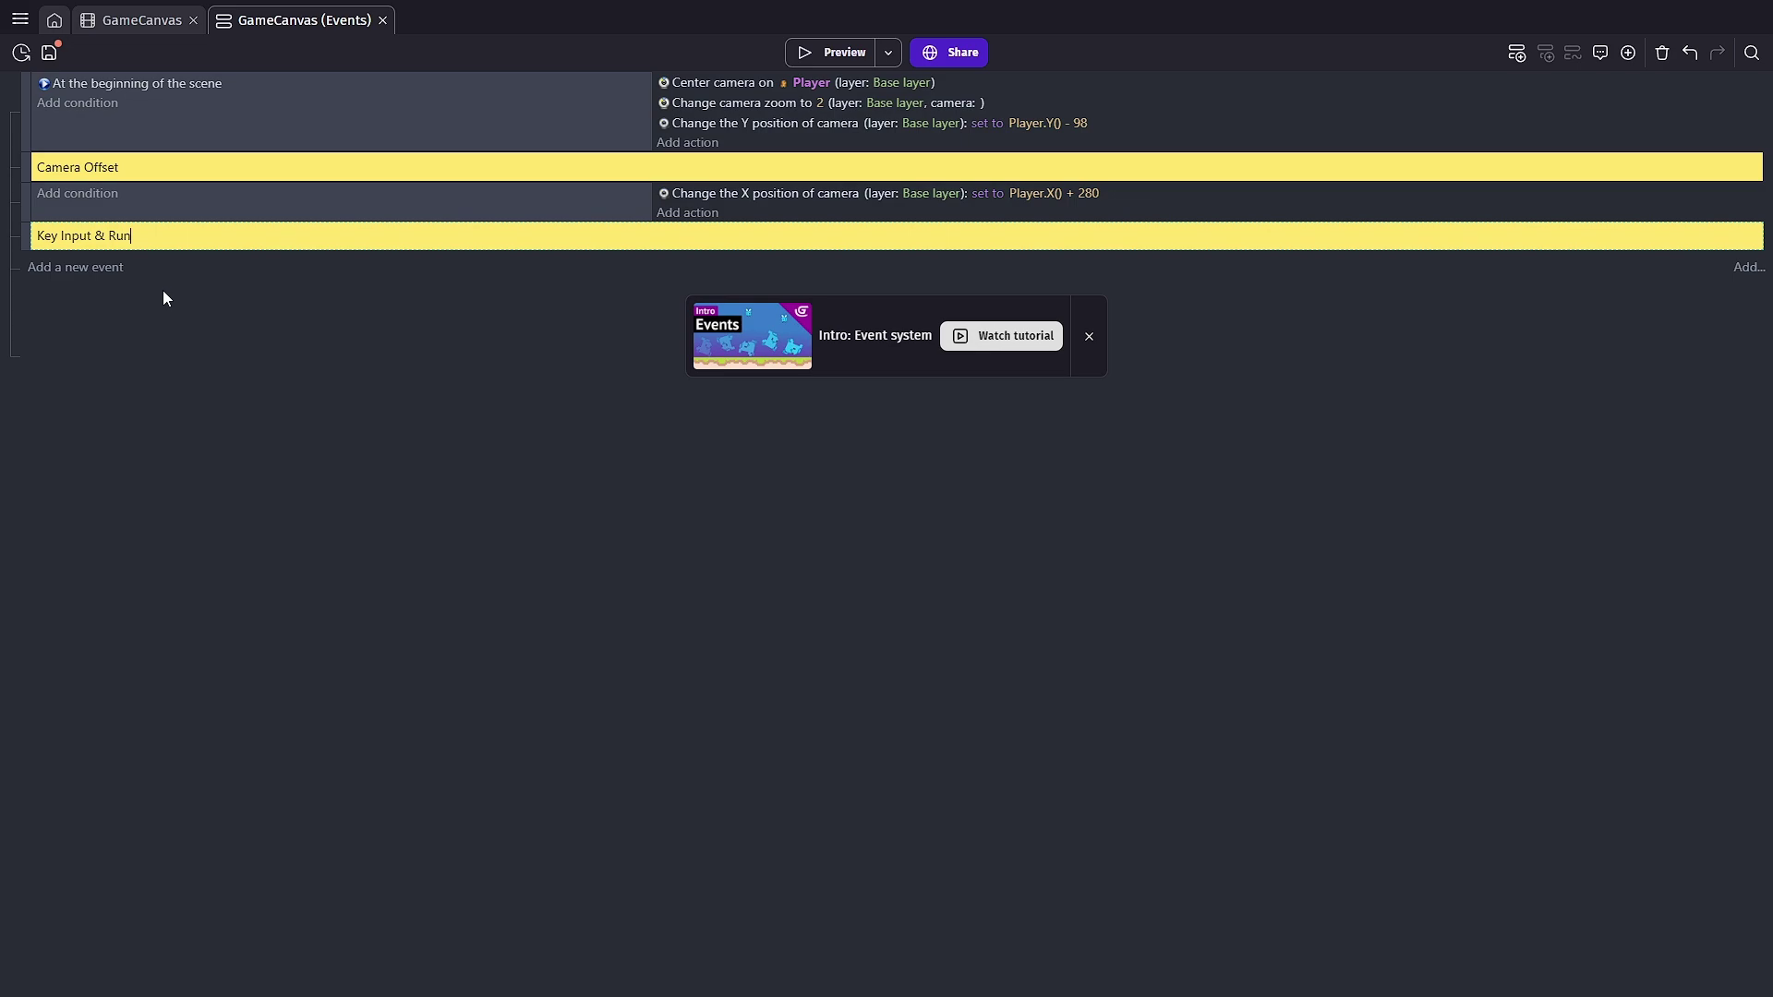
left_click(61, 289)
left_click(43, 270)
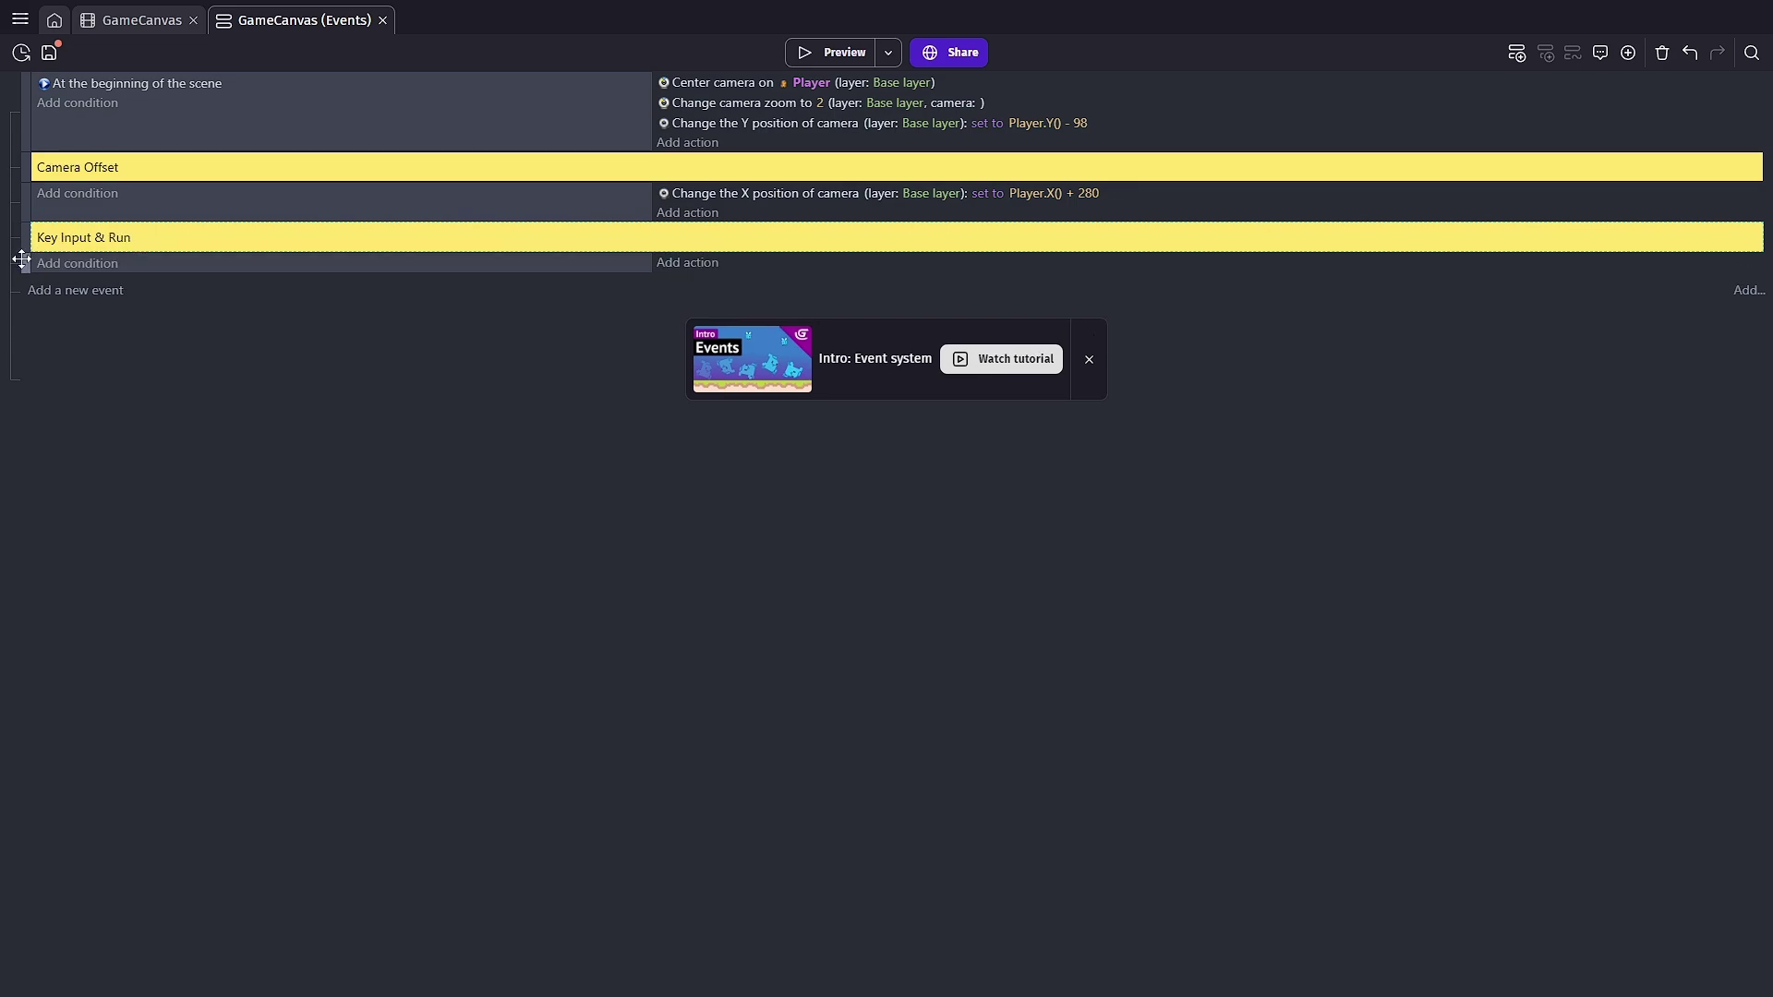
Make Player simulate a Right key press in the auto-run event
left_click(684, 265)
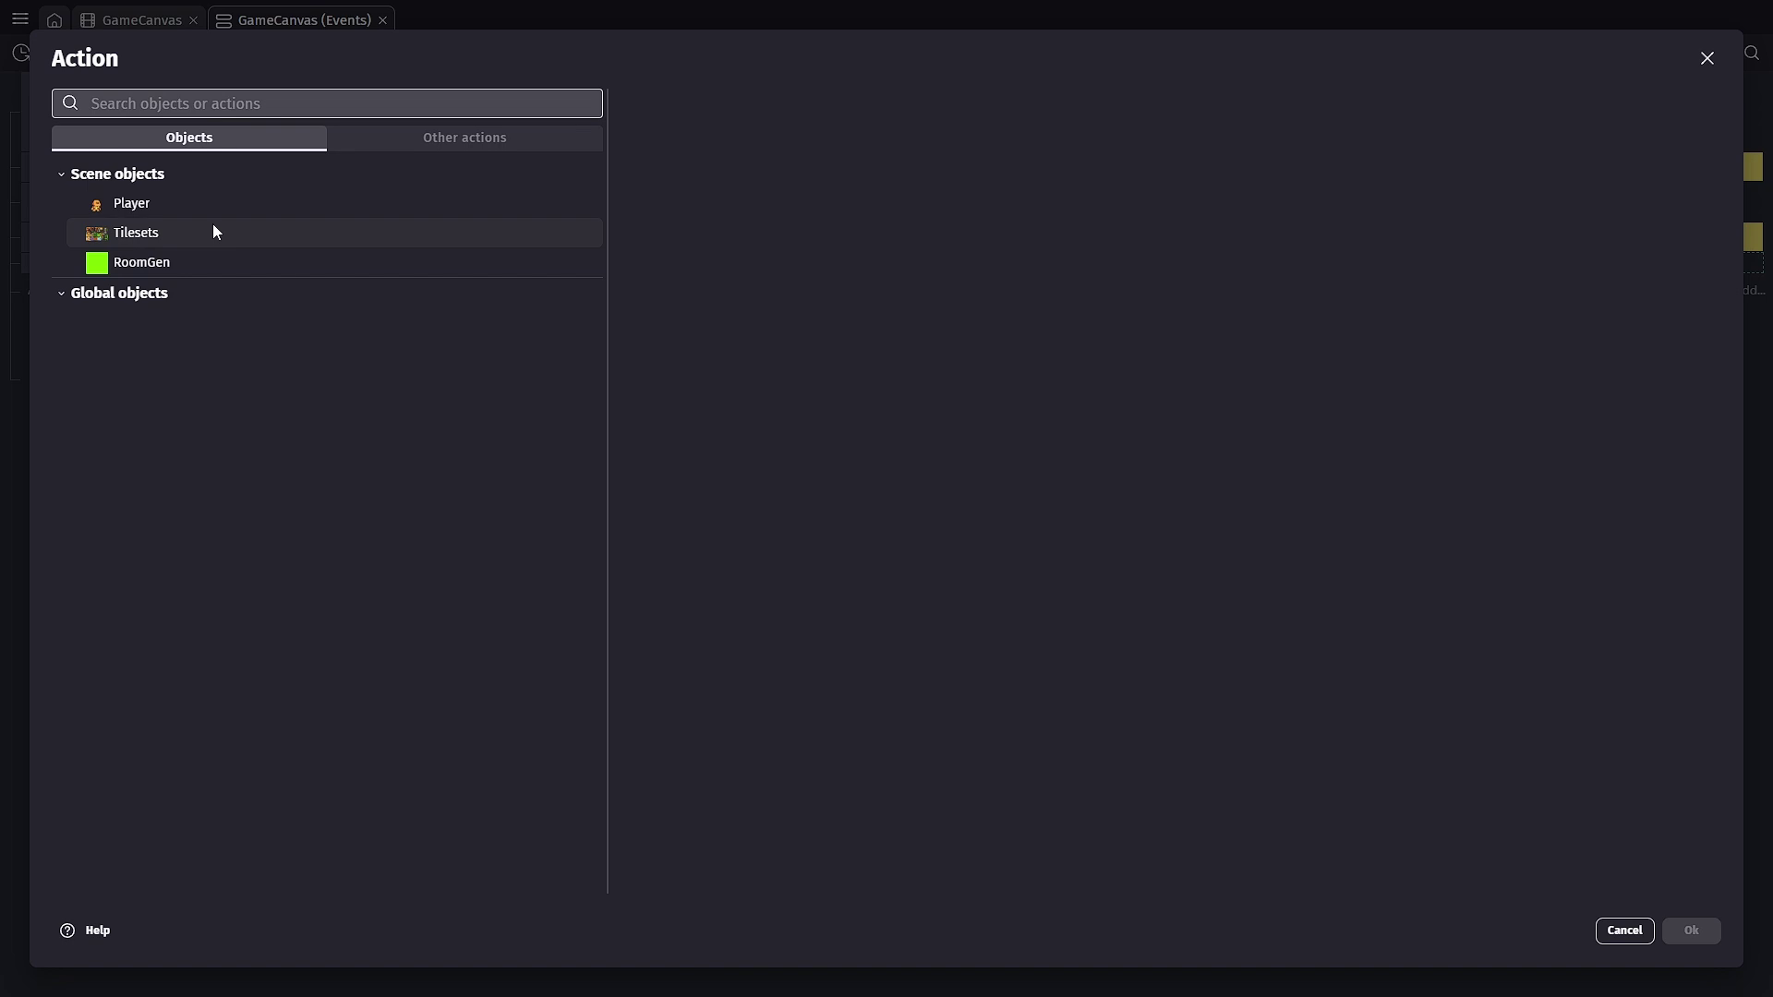
left_click(178, 212)
type("simulate")
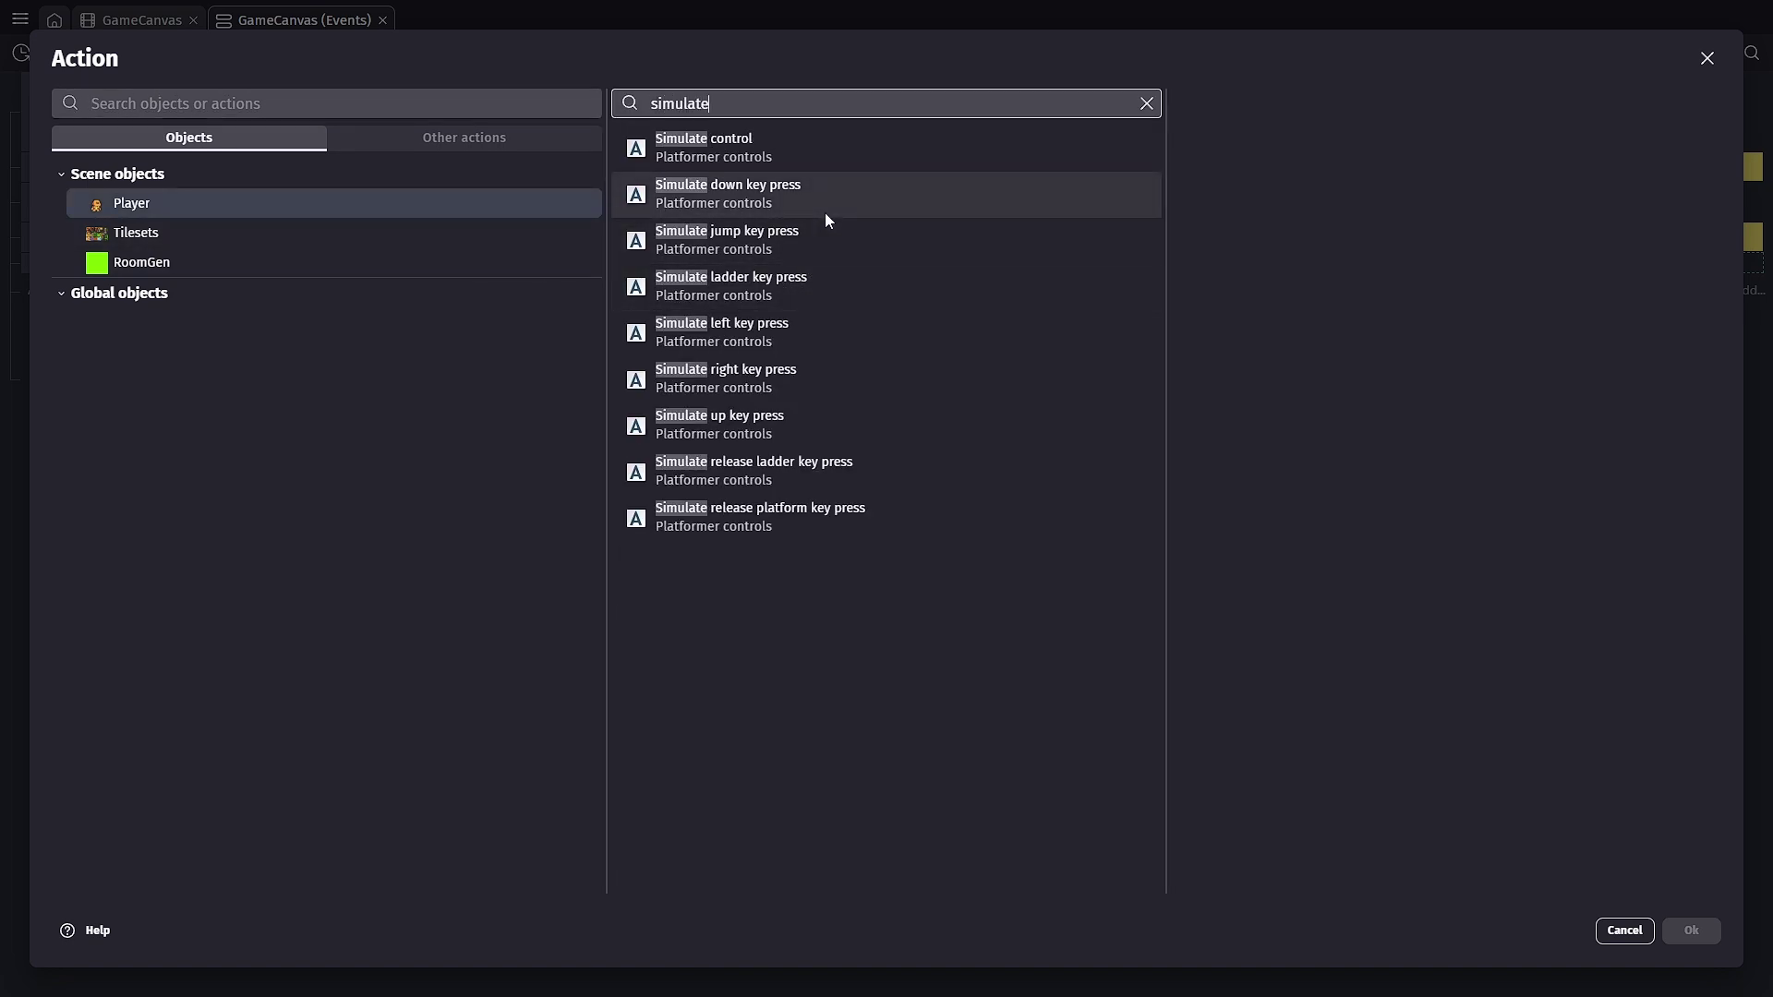
left_click(792, 372)
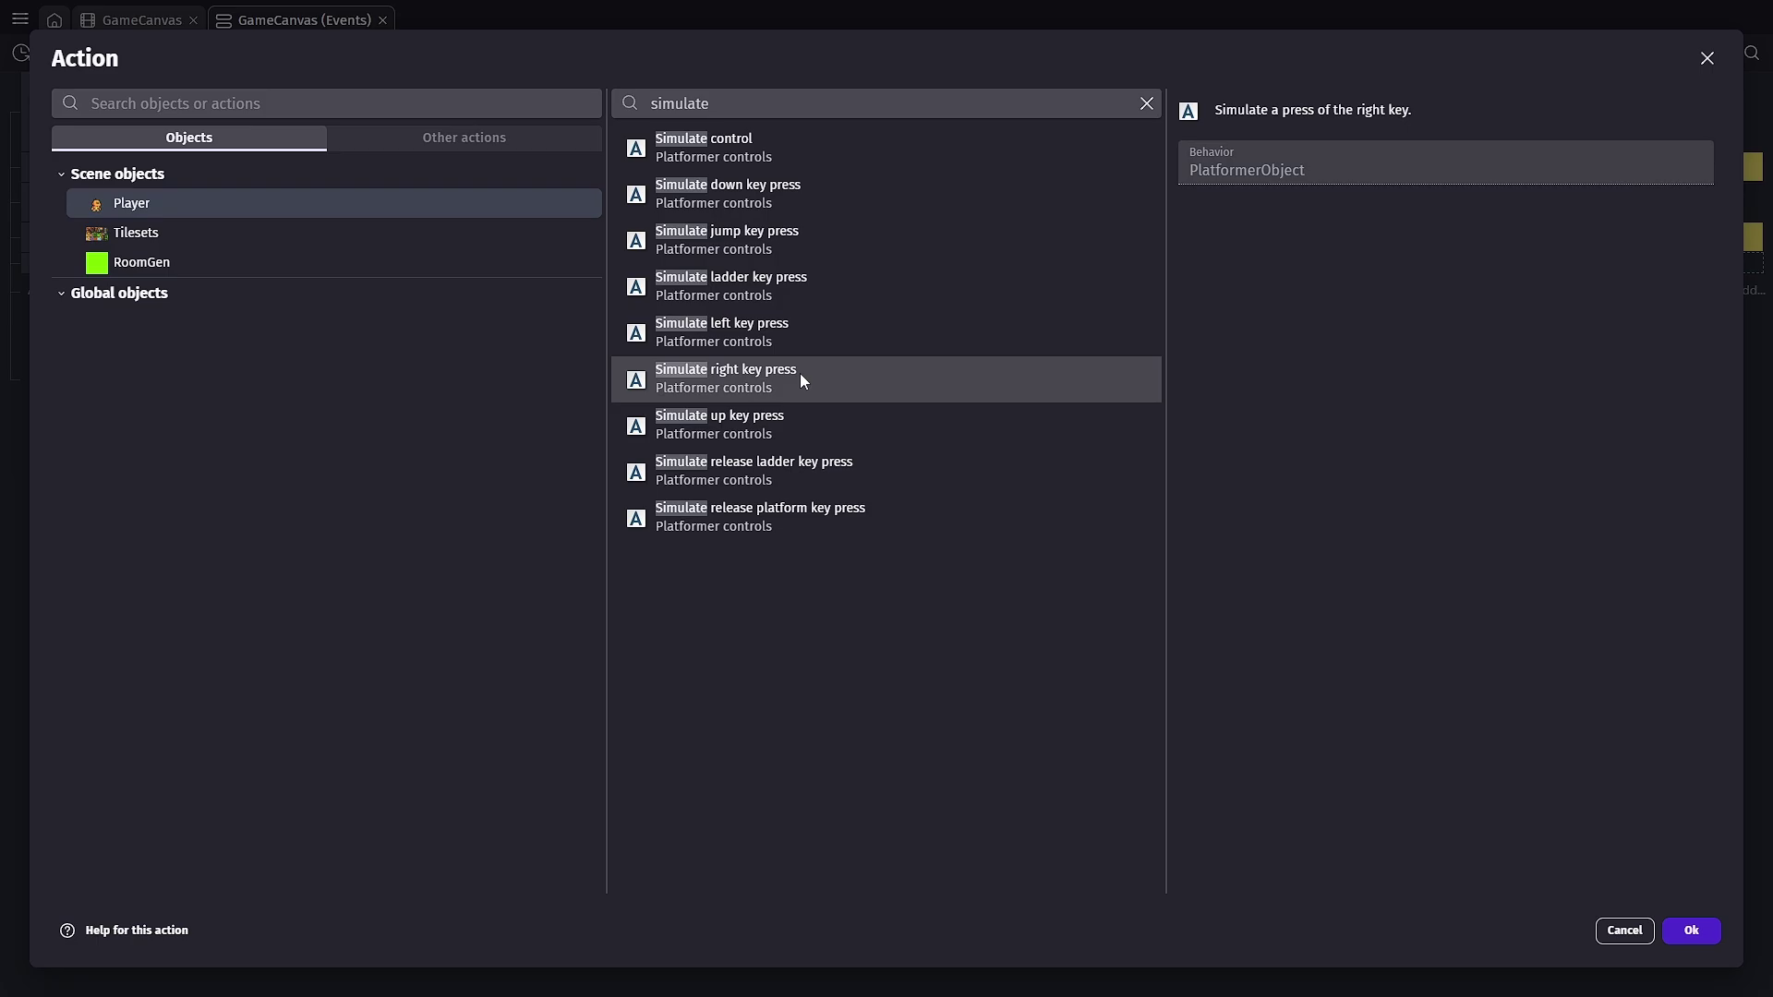
left_click(1686, 929)
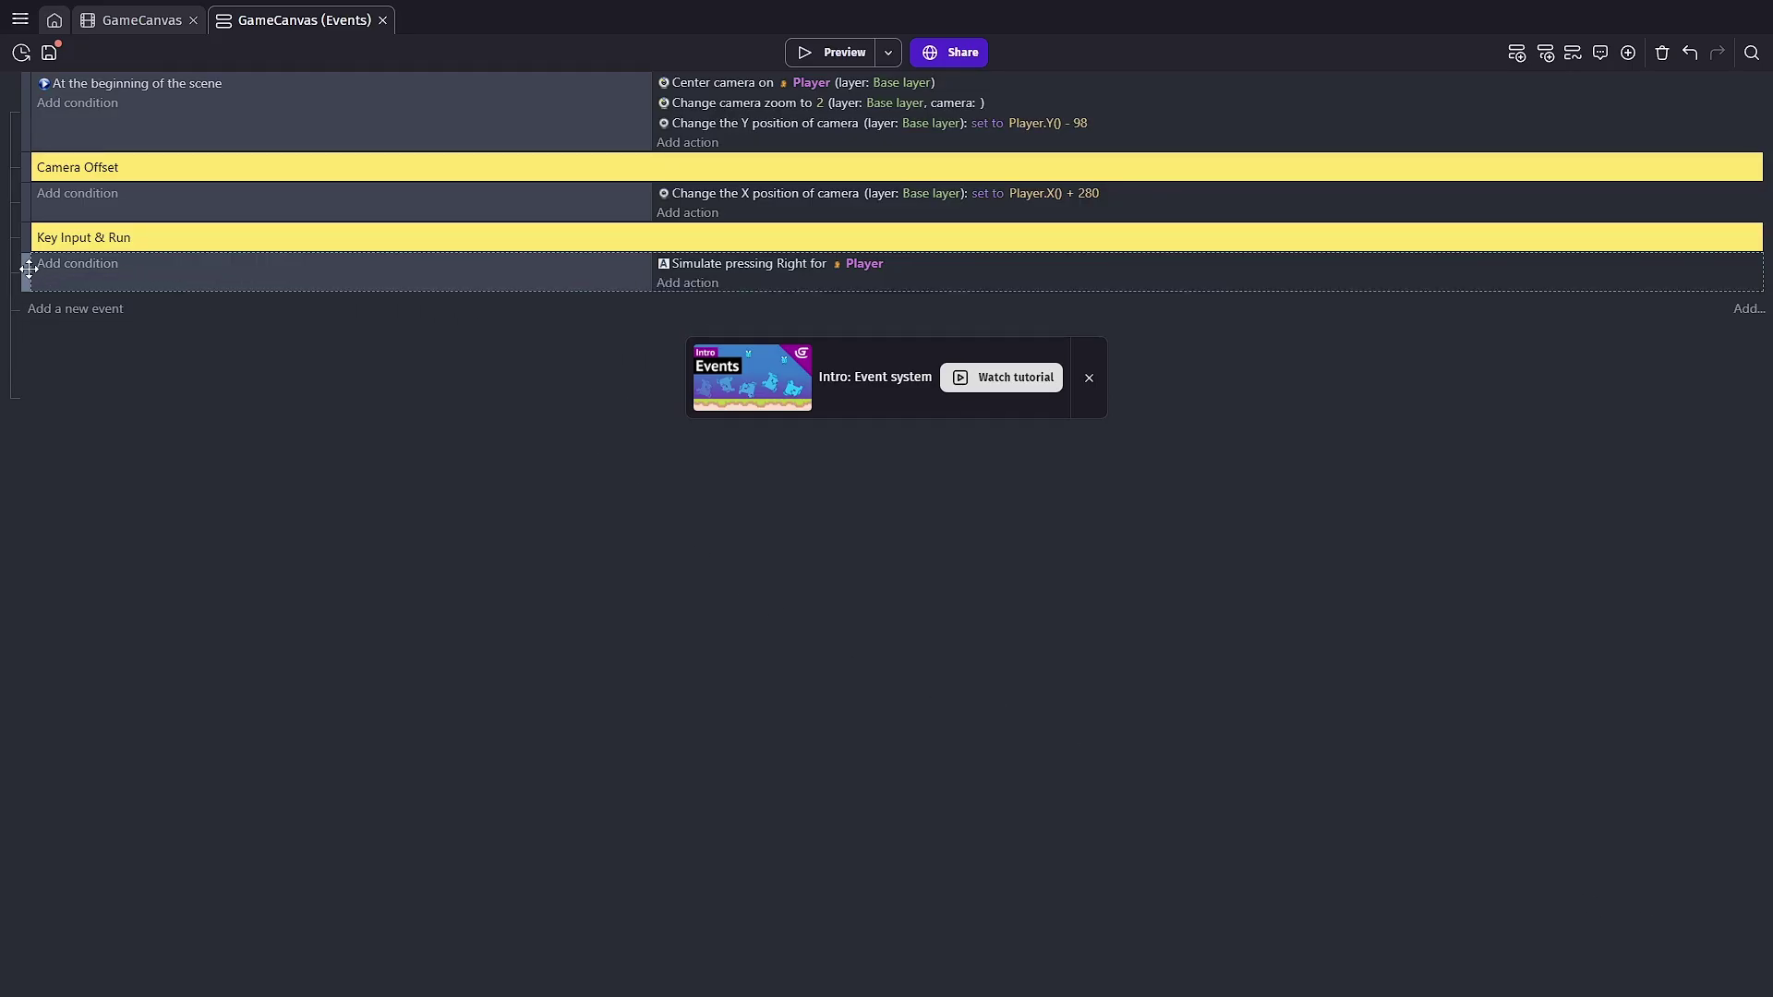
Duplicate the auto-run event and condition the copy on the Space key being pressed
key("ctrl+c")
key("ctrl+v")
left_click(93, 306)
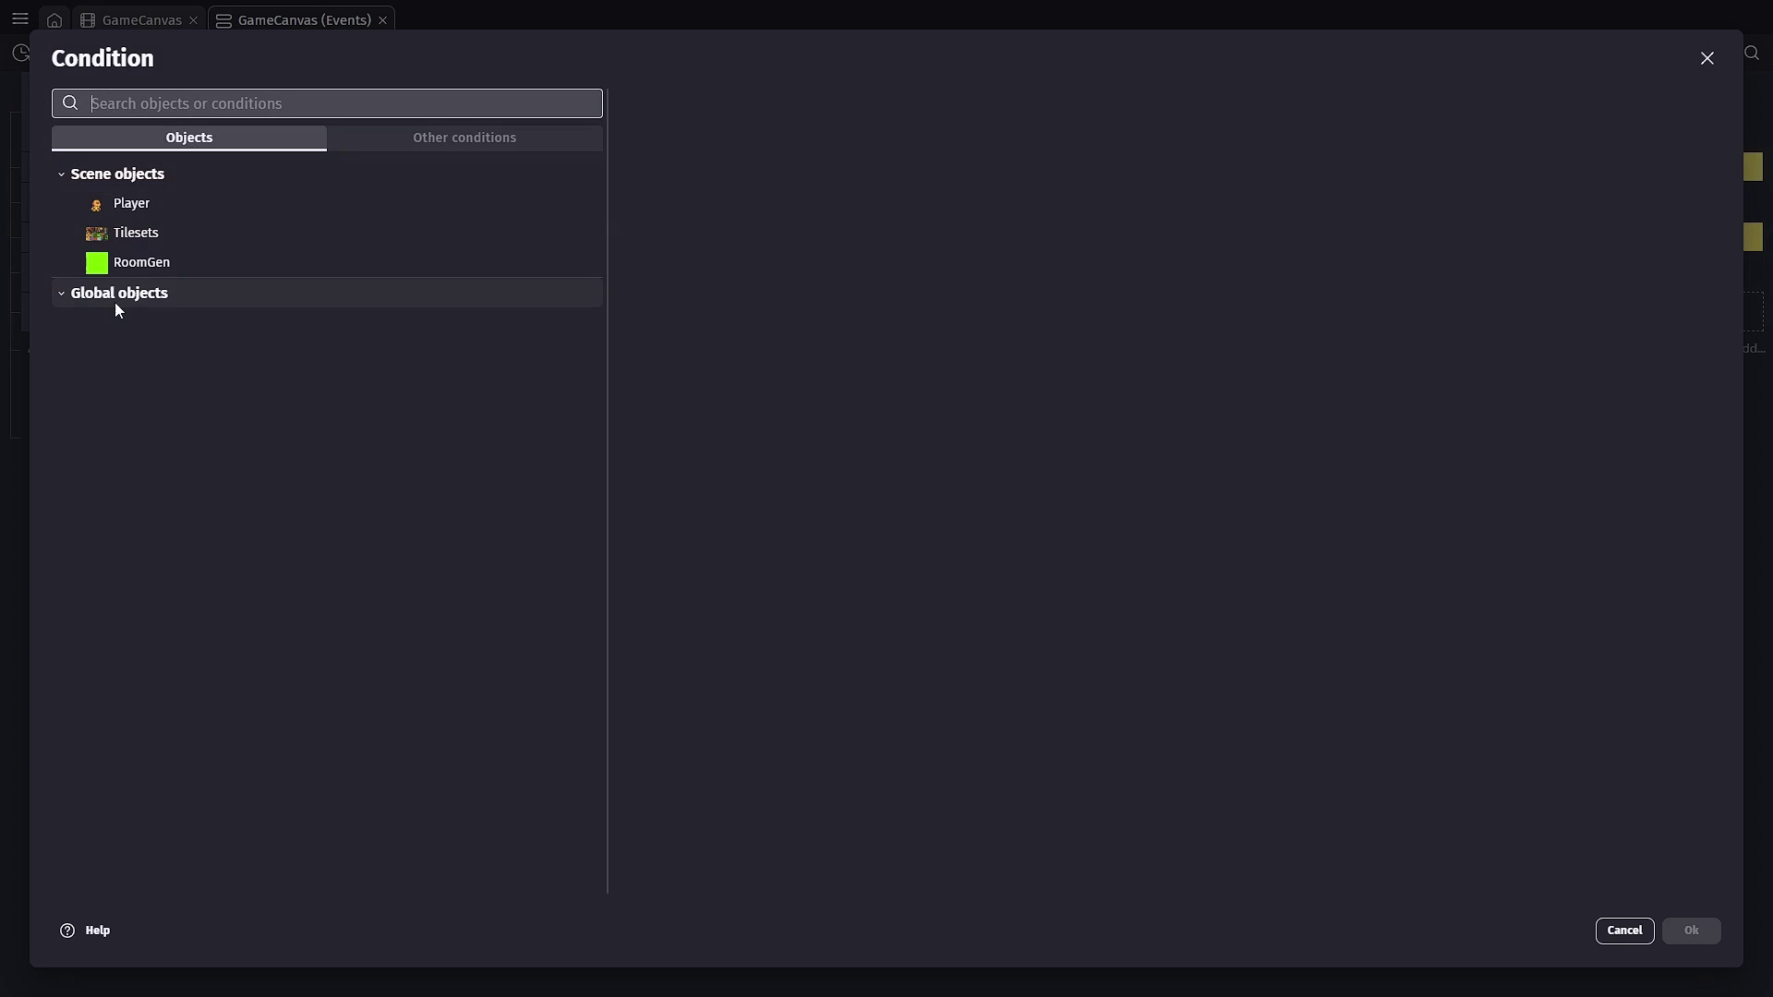
type("key")
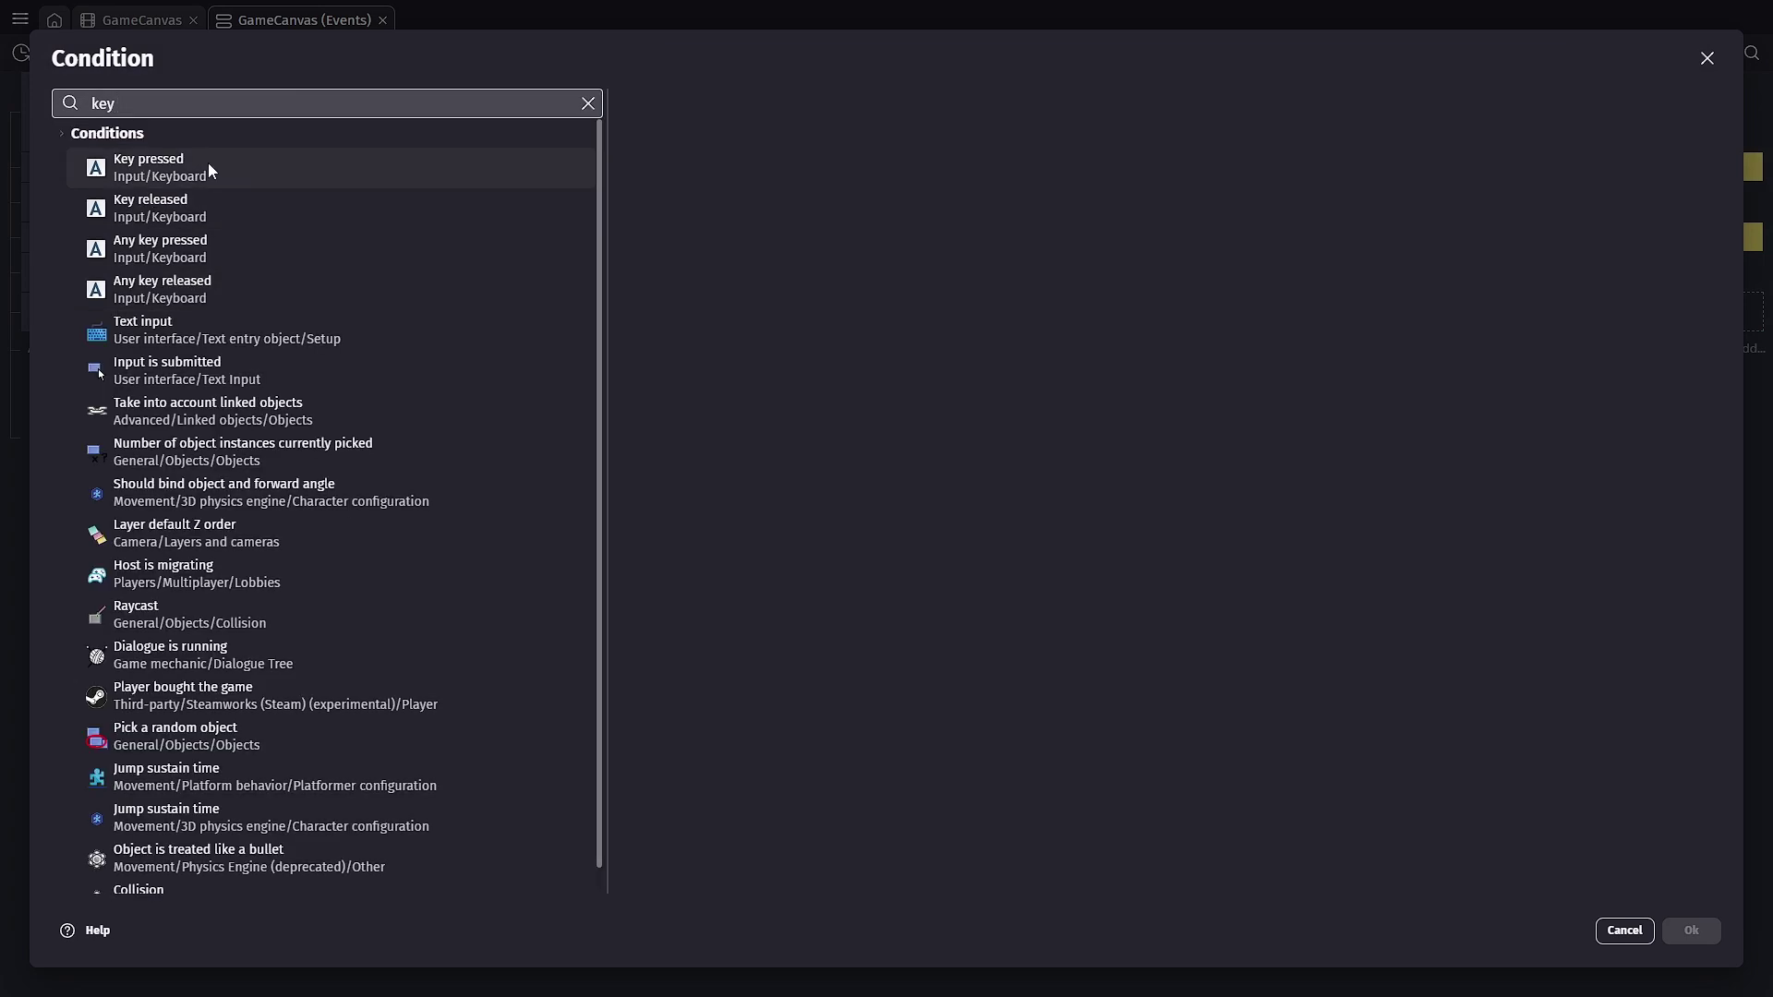
left_click(214, 153)
type("space")
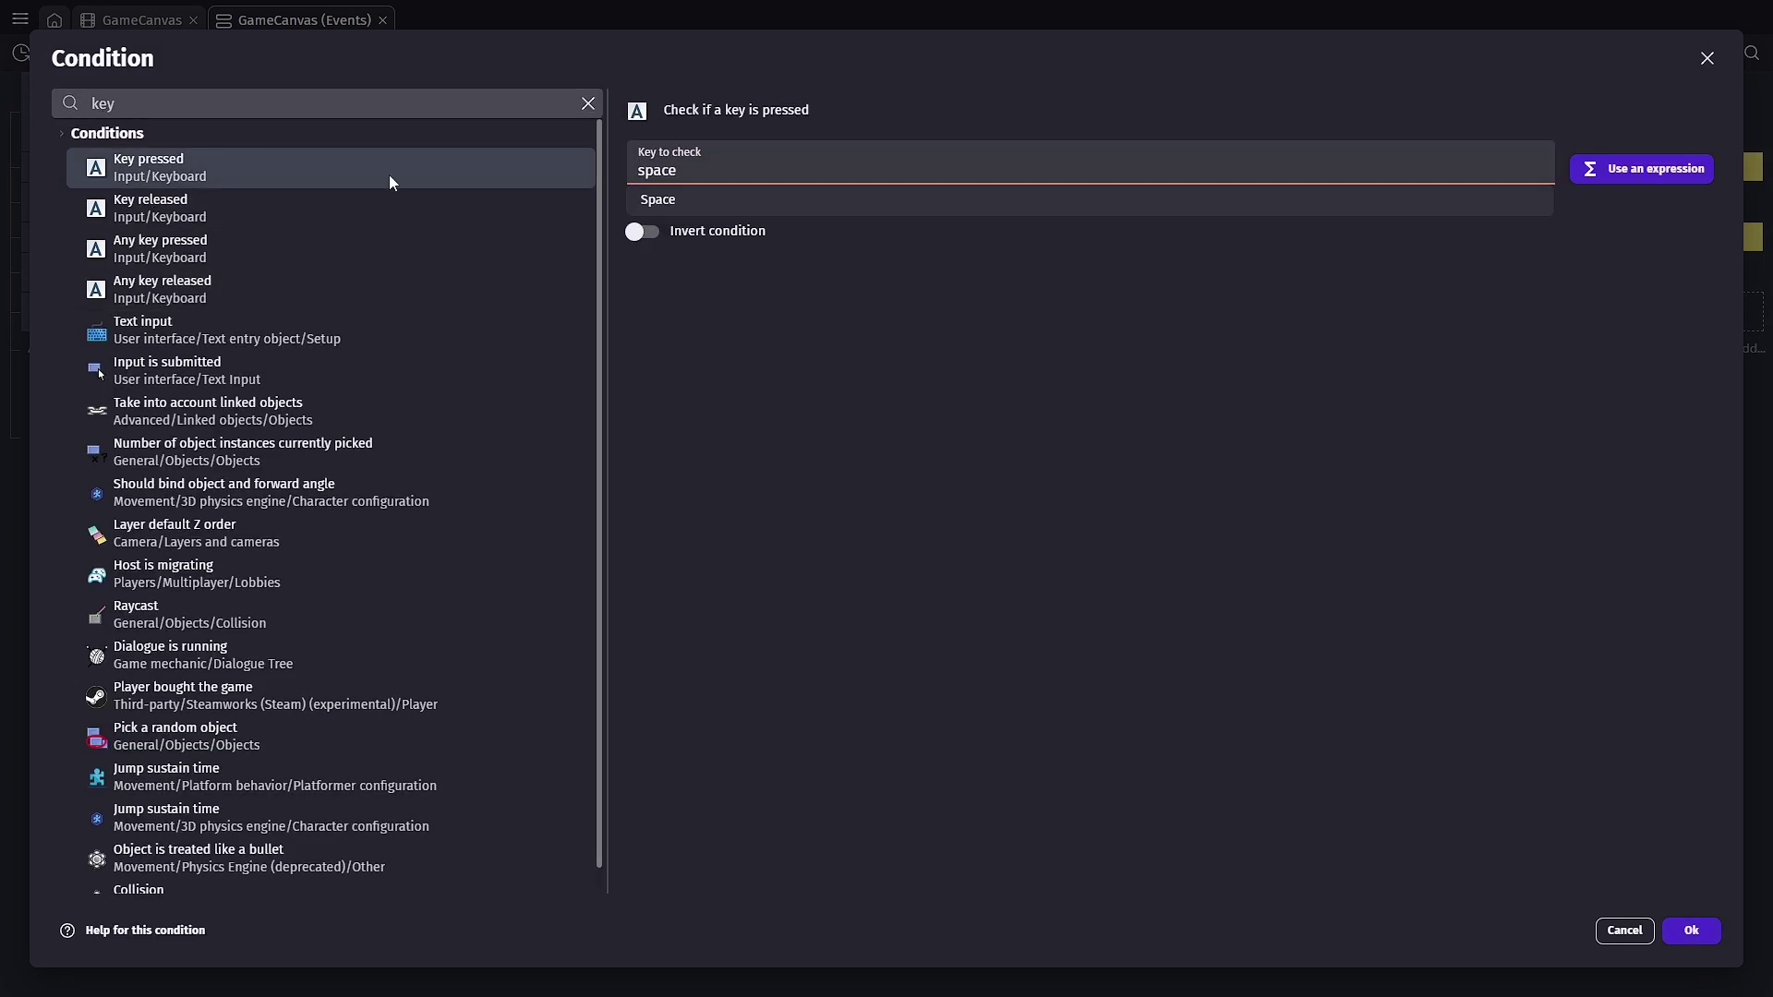
left_click(642, 203)
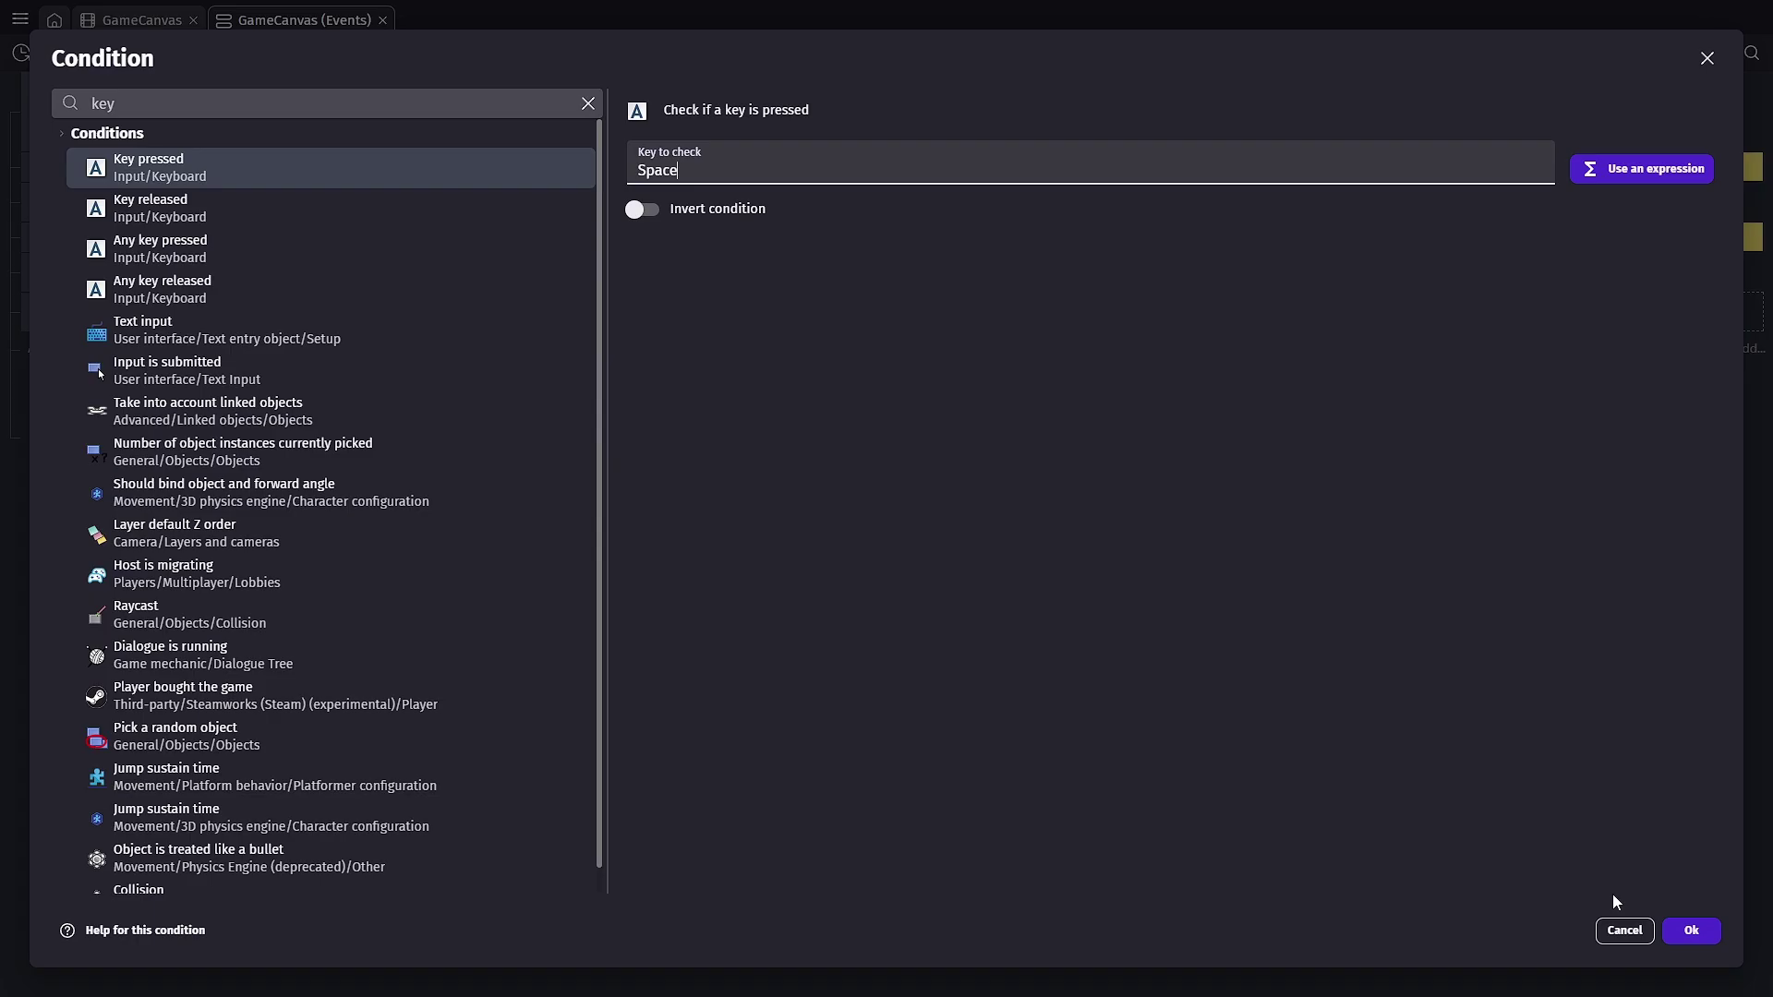
left_click(1690, 931)
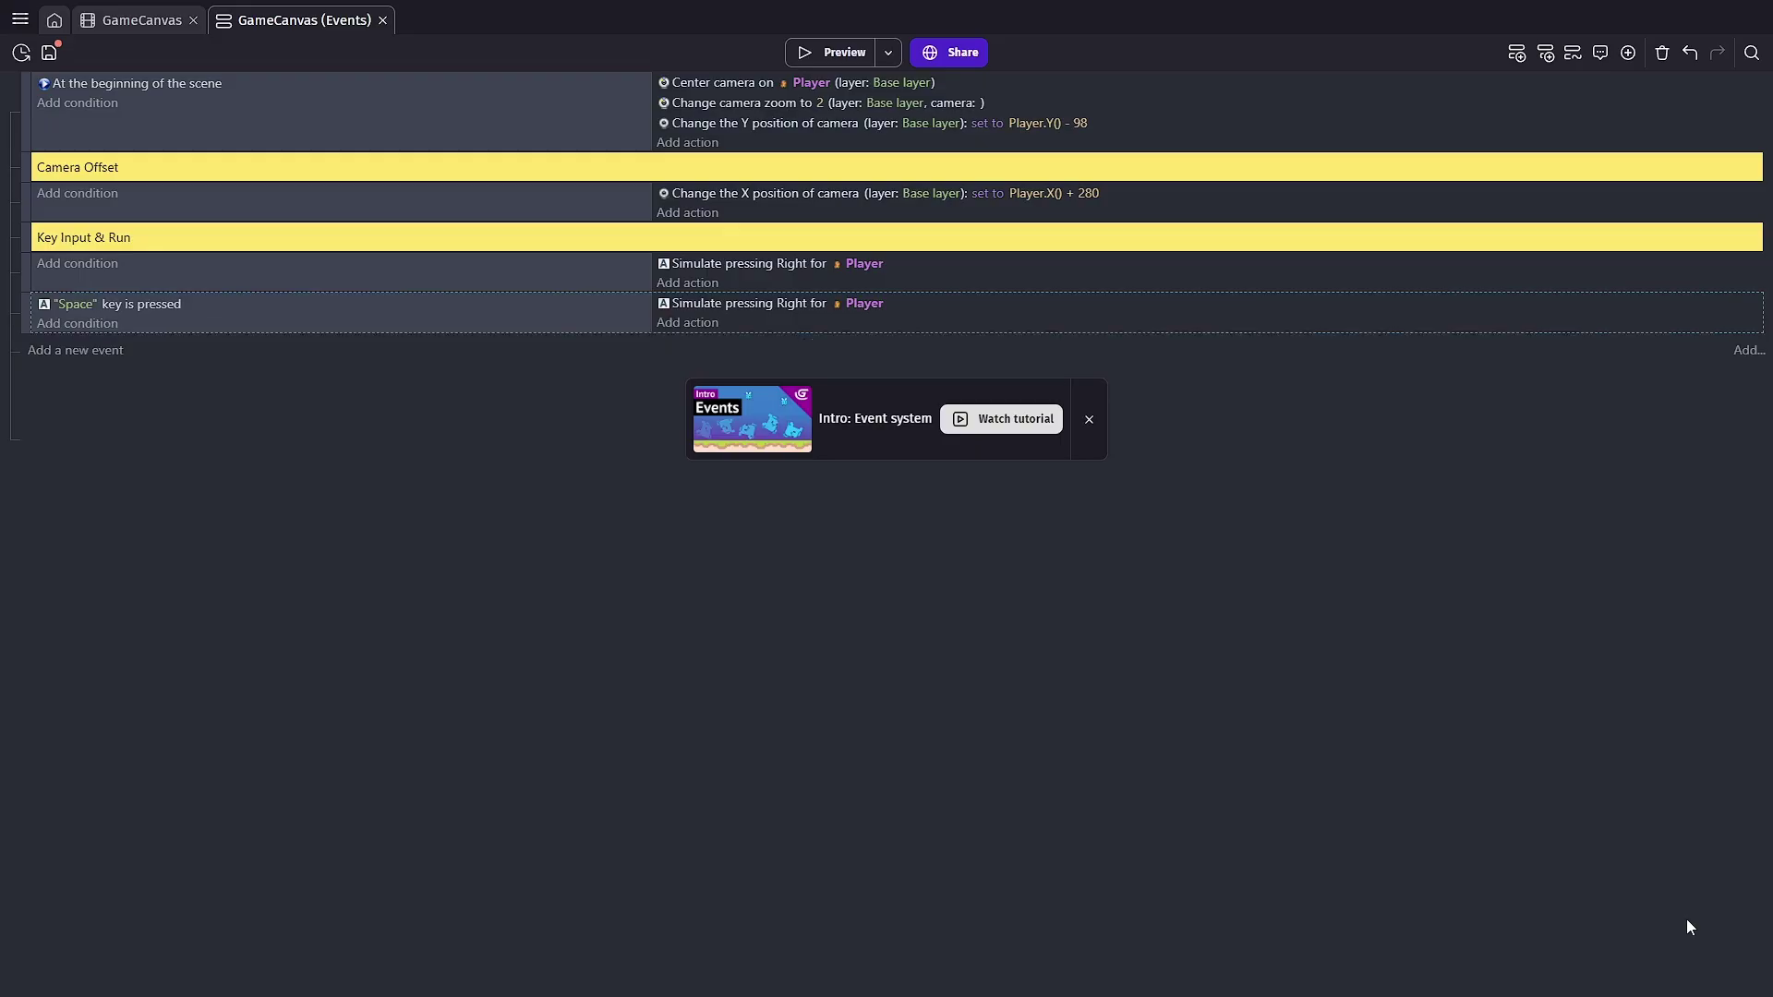
Give the Space event a Player 'Simulate jump key press' action
left_click(717, 307)
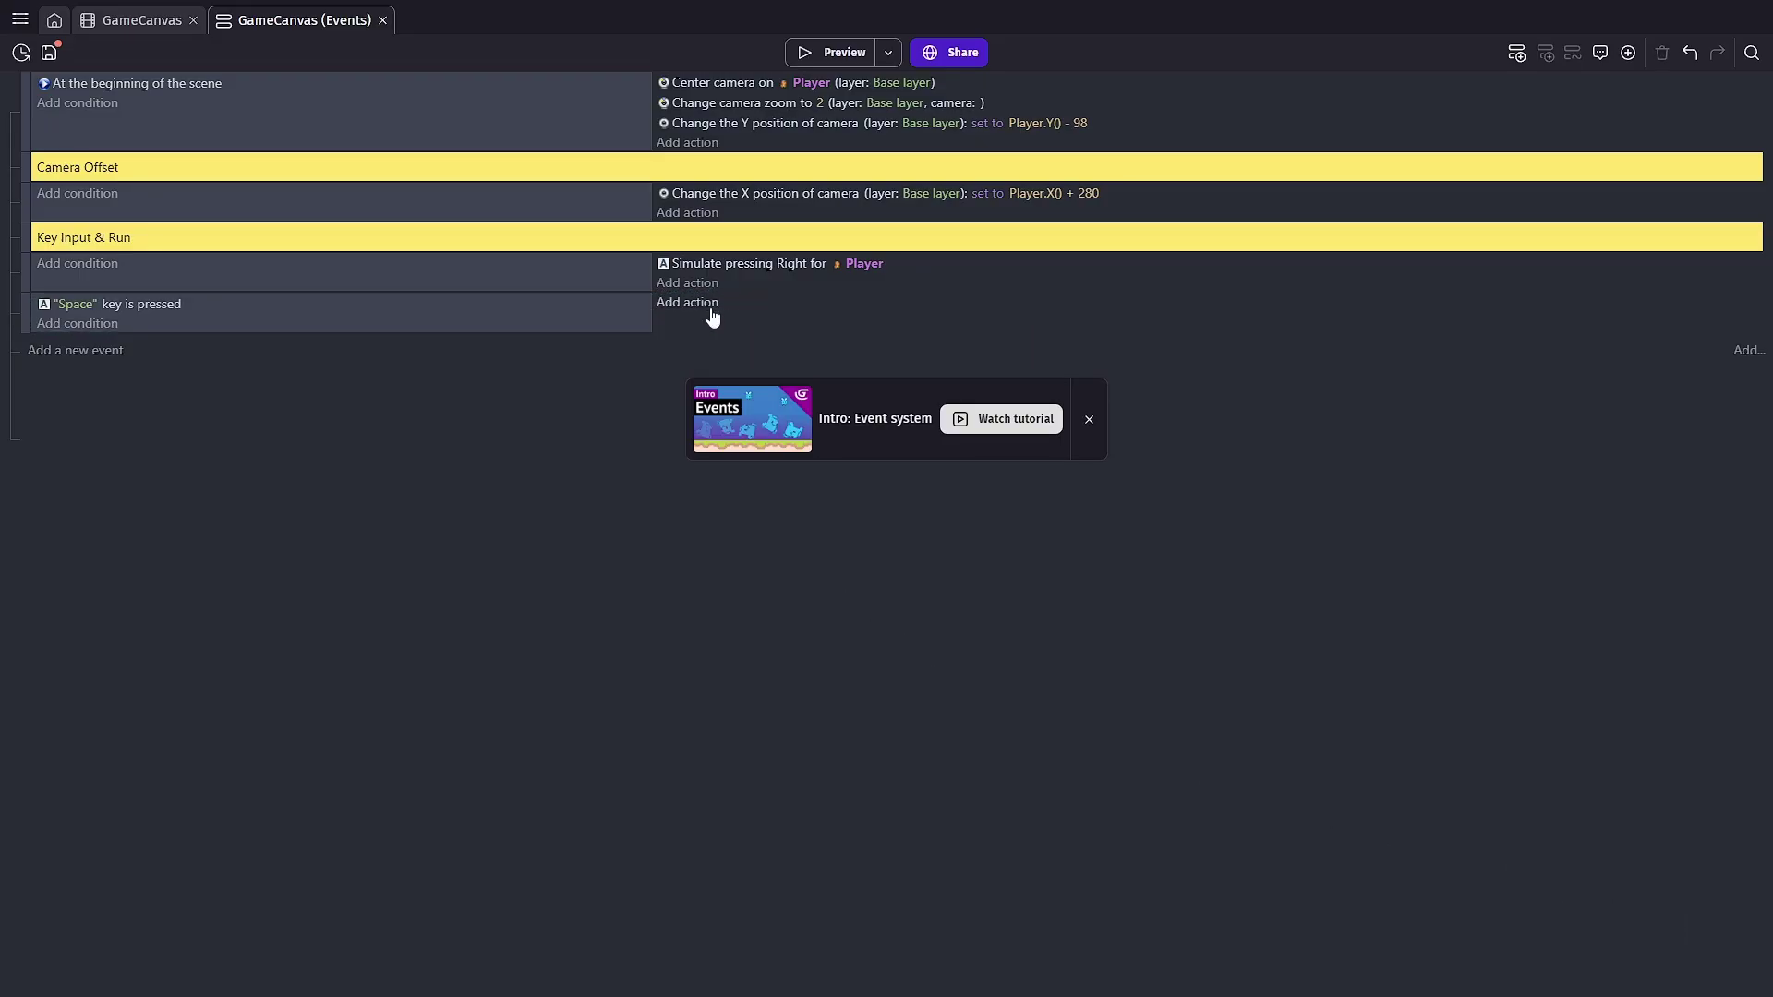
left_click(702, 319)
type("s")
key("BackSpace")
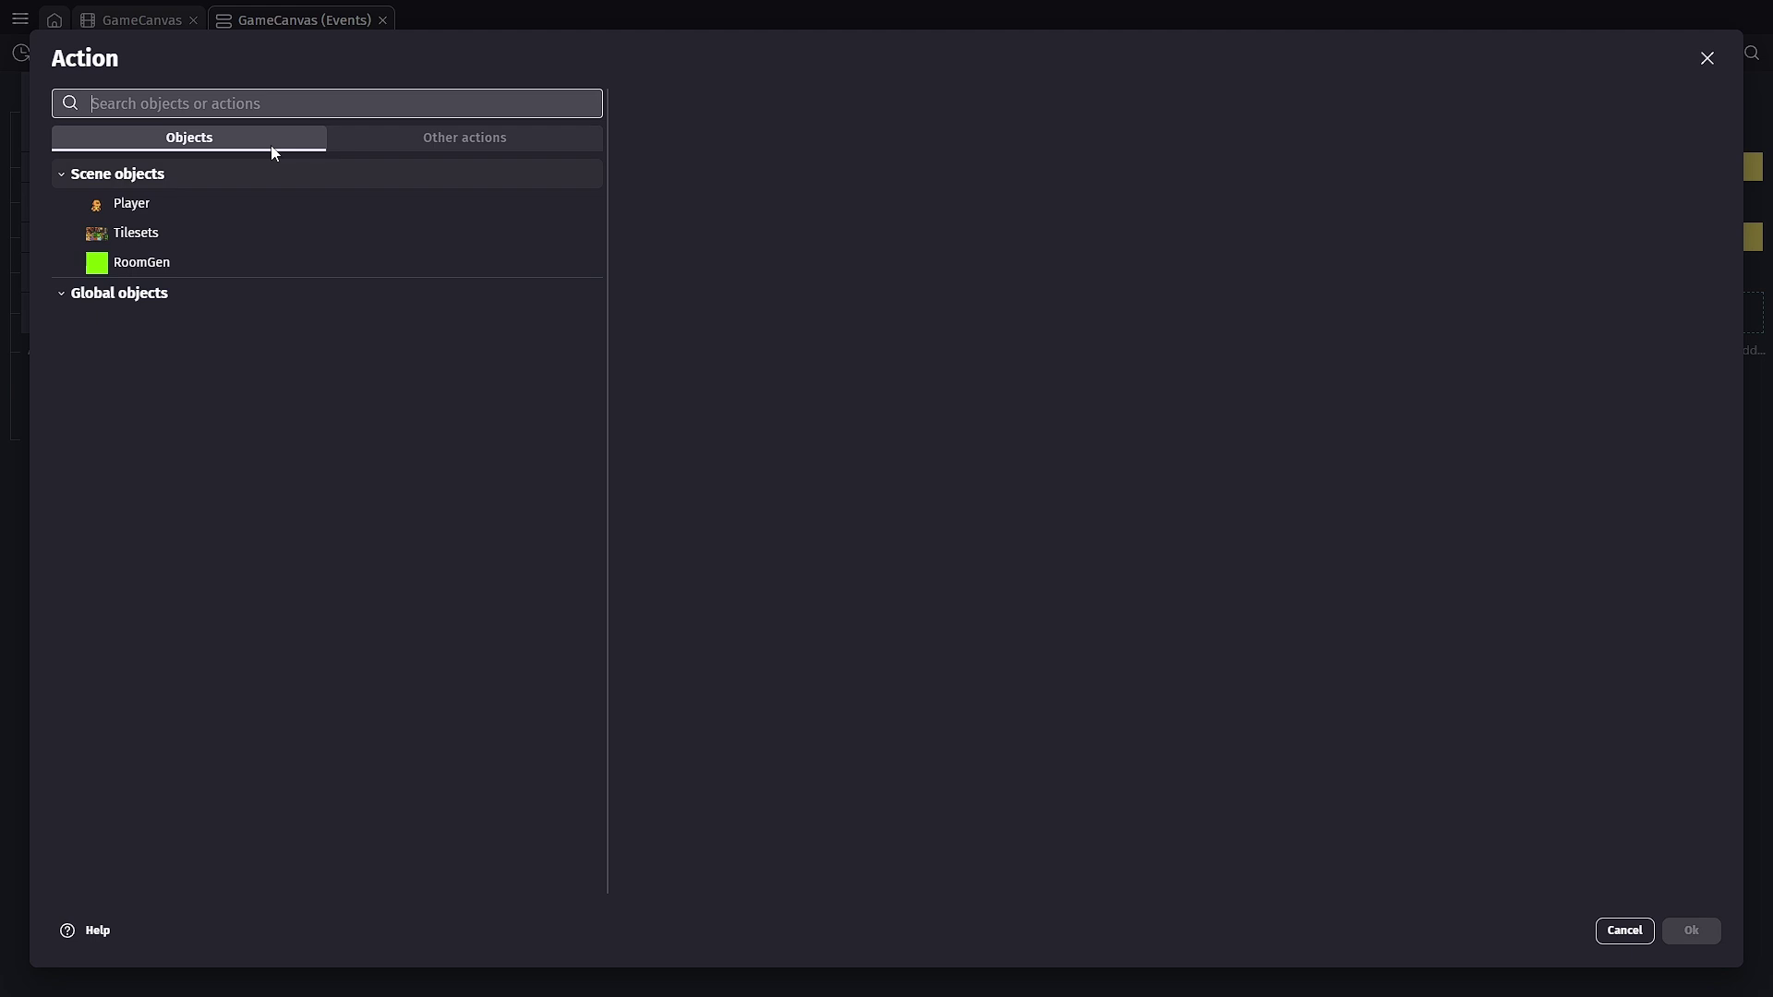
left_click(155, 207)
type("ilumn")
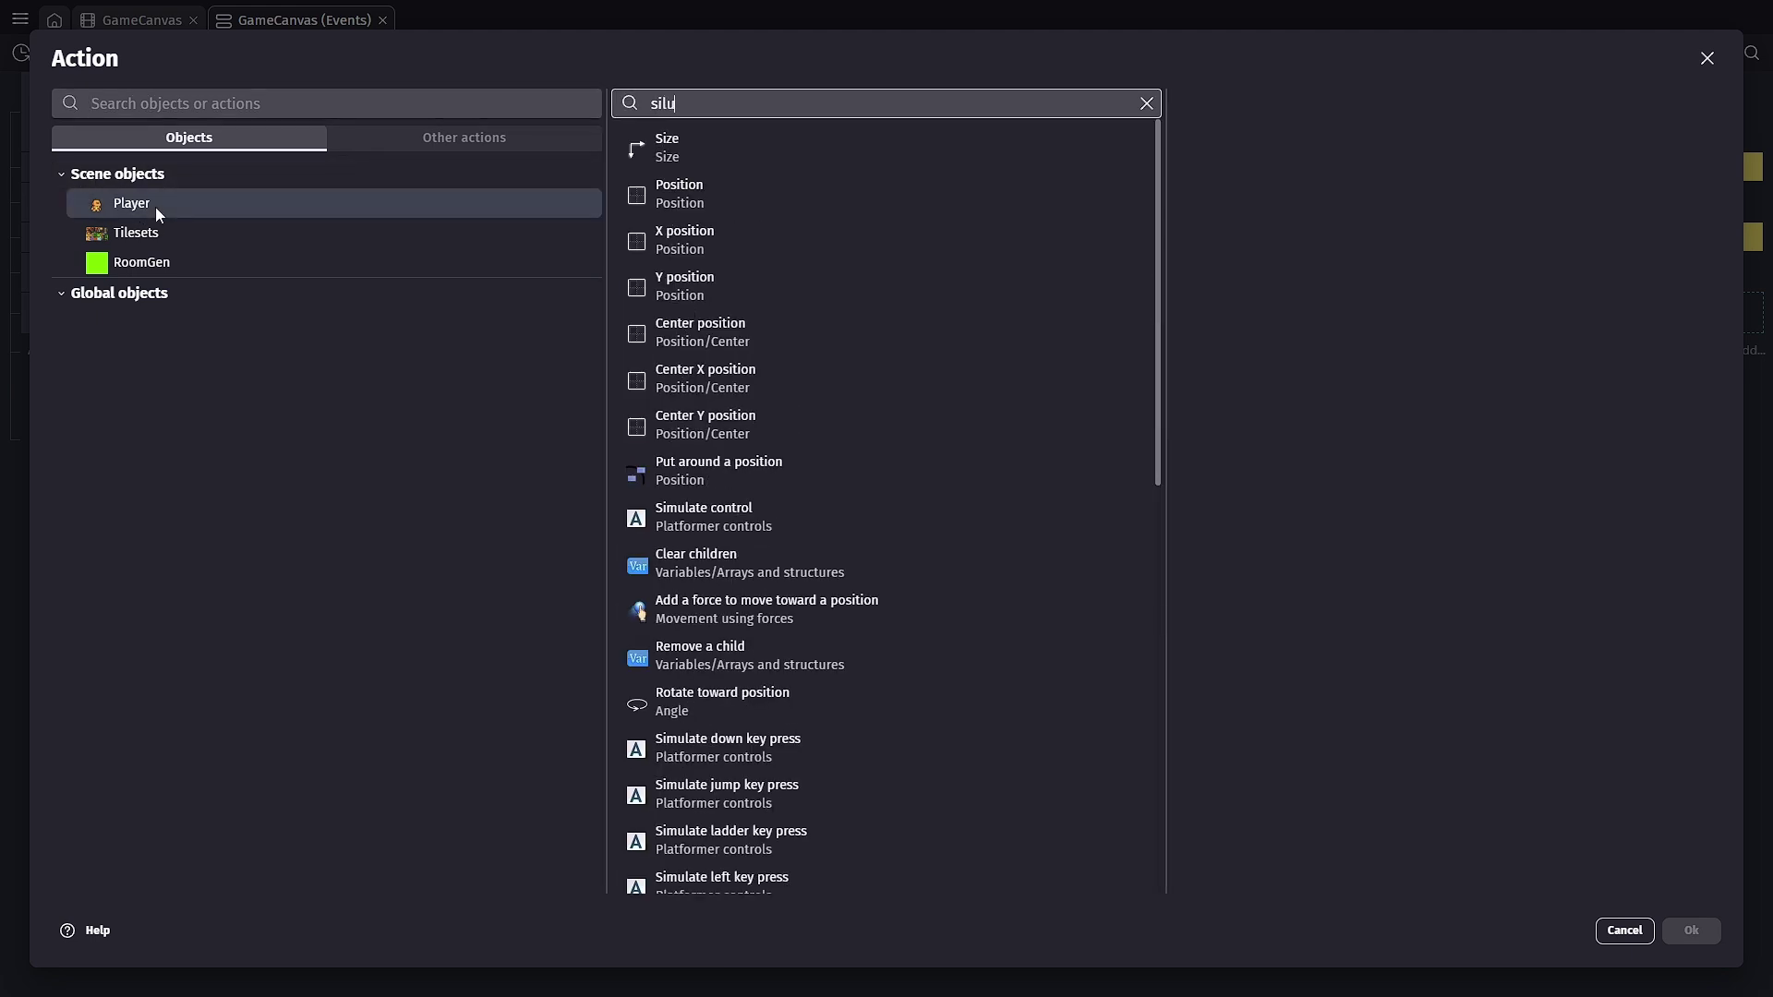
key("BackSpace")
key("BackSpace")
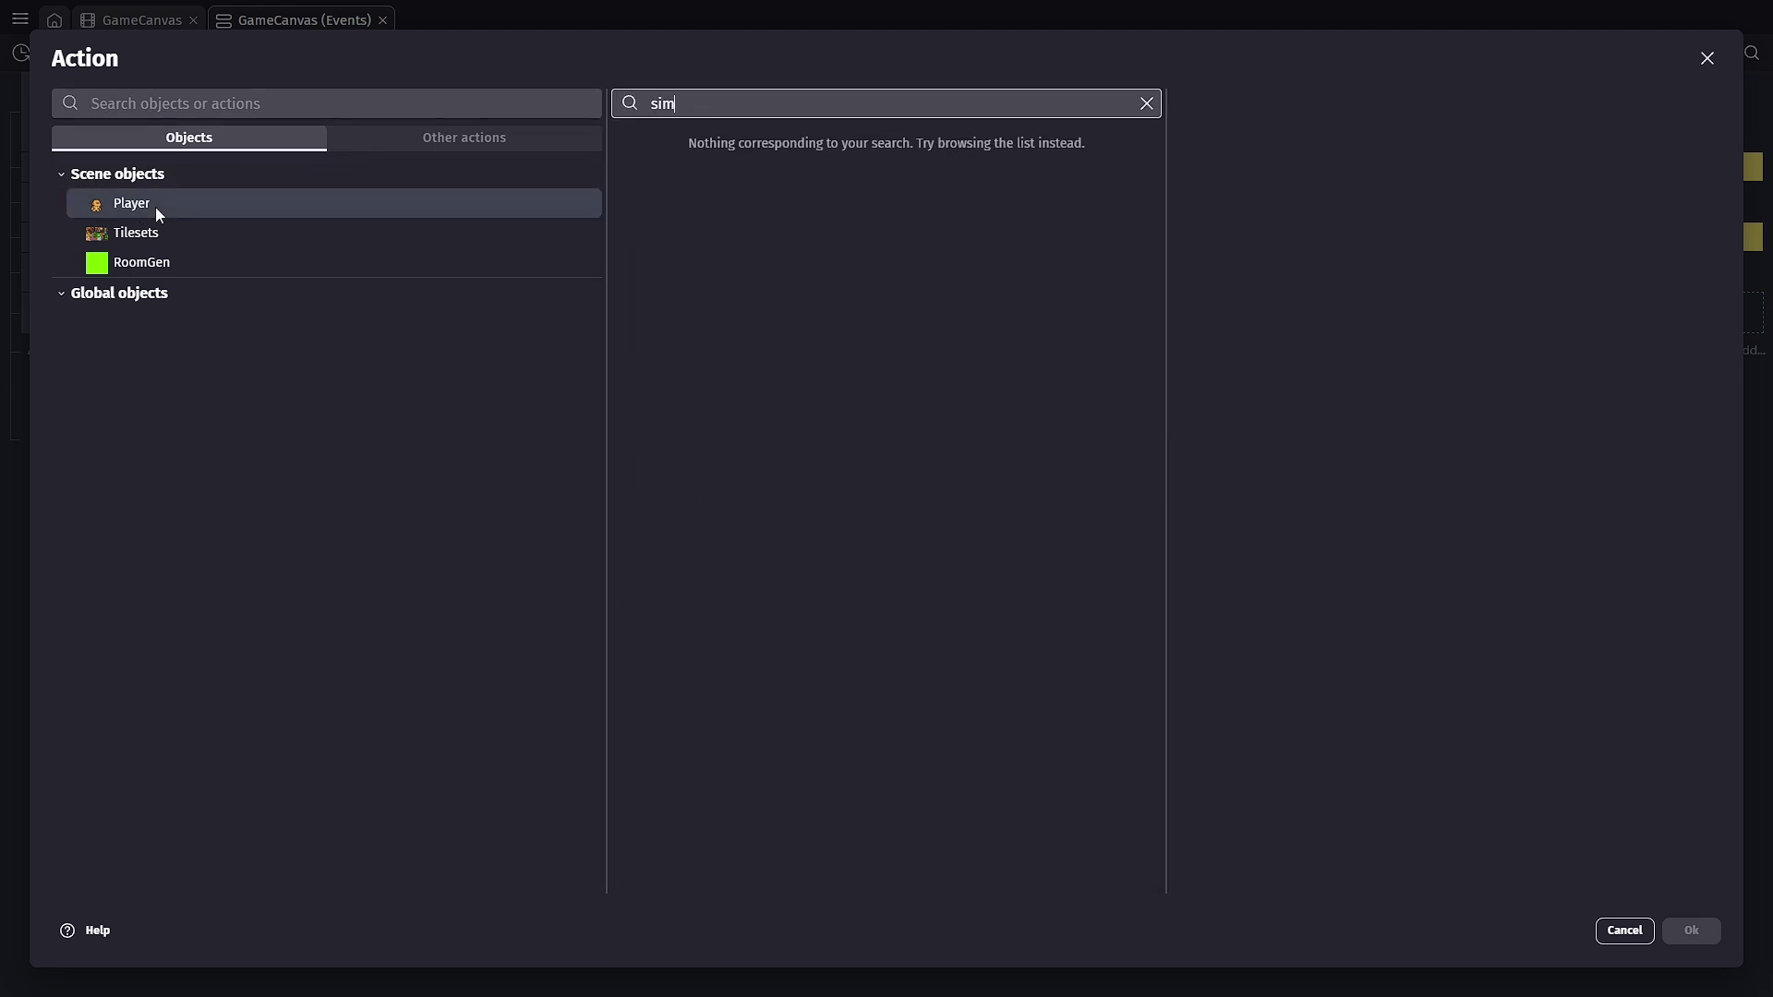
type("ulate")
left_click(701, 248)
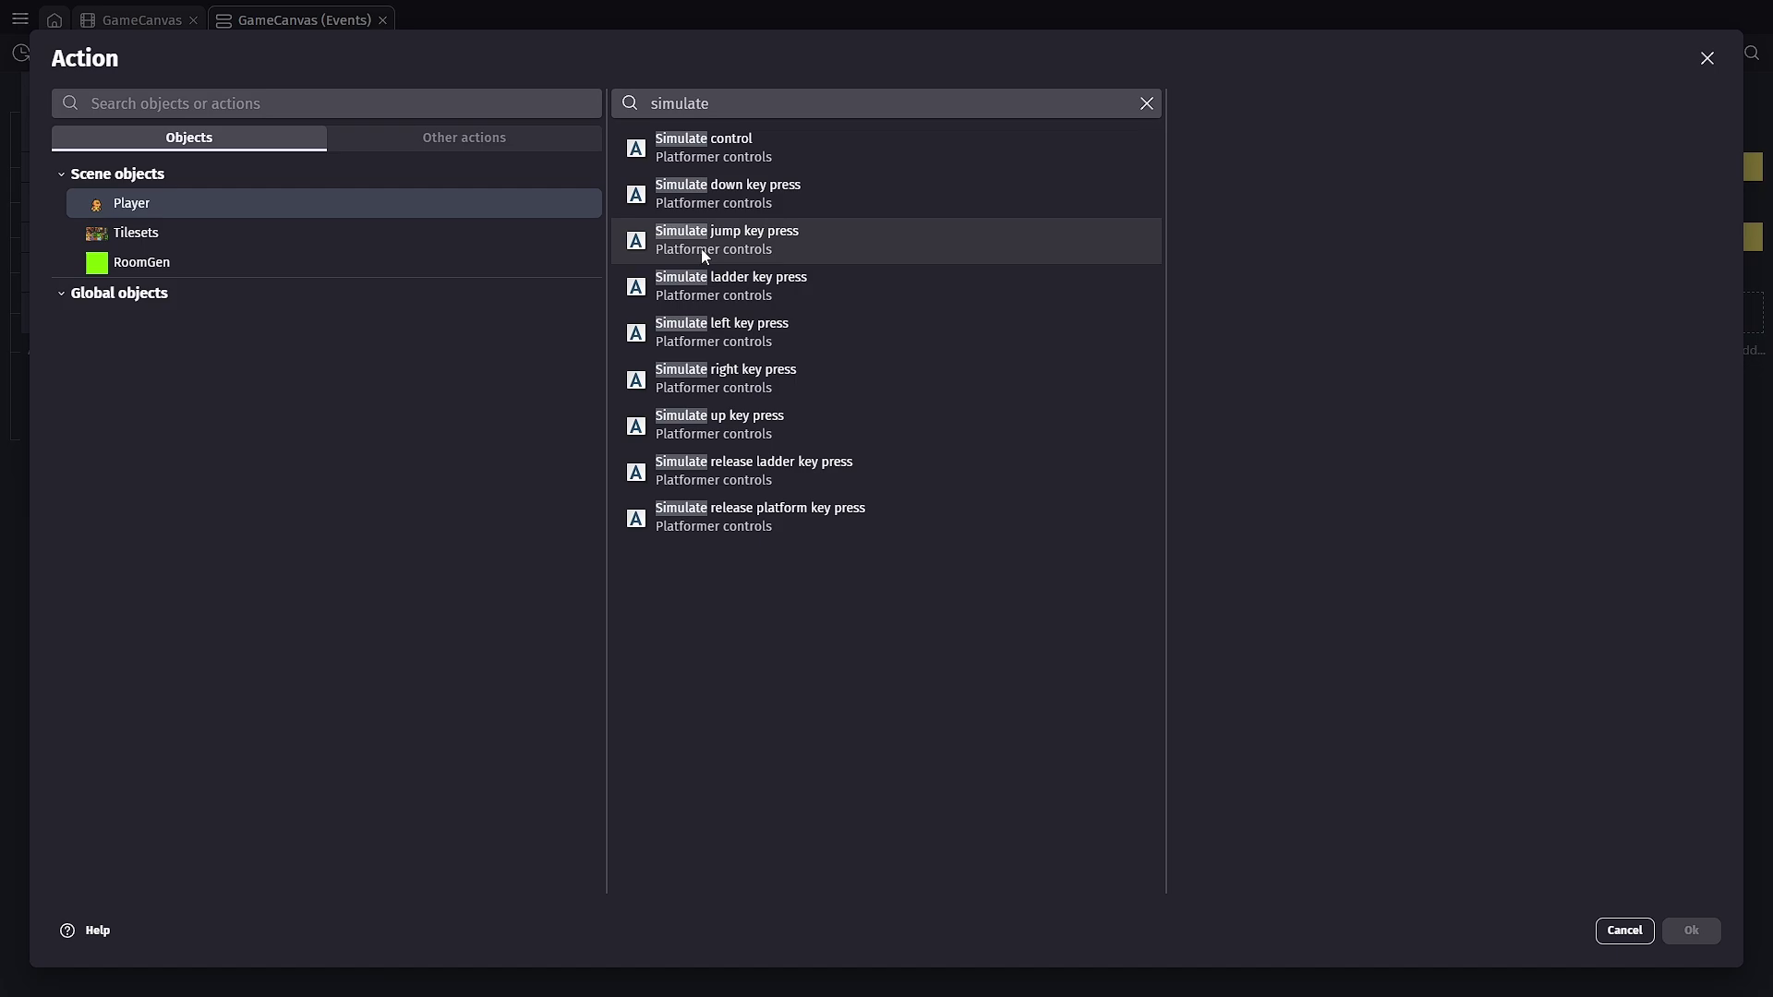
left_click(1691, 931)
Preview the game with F5, test the jump with Space, and close the preview
key("F5")
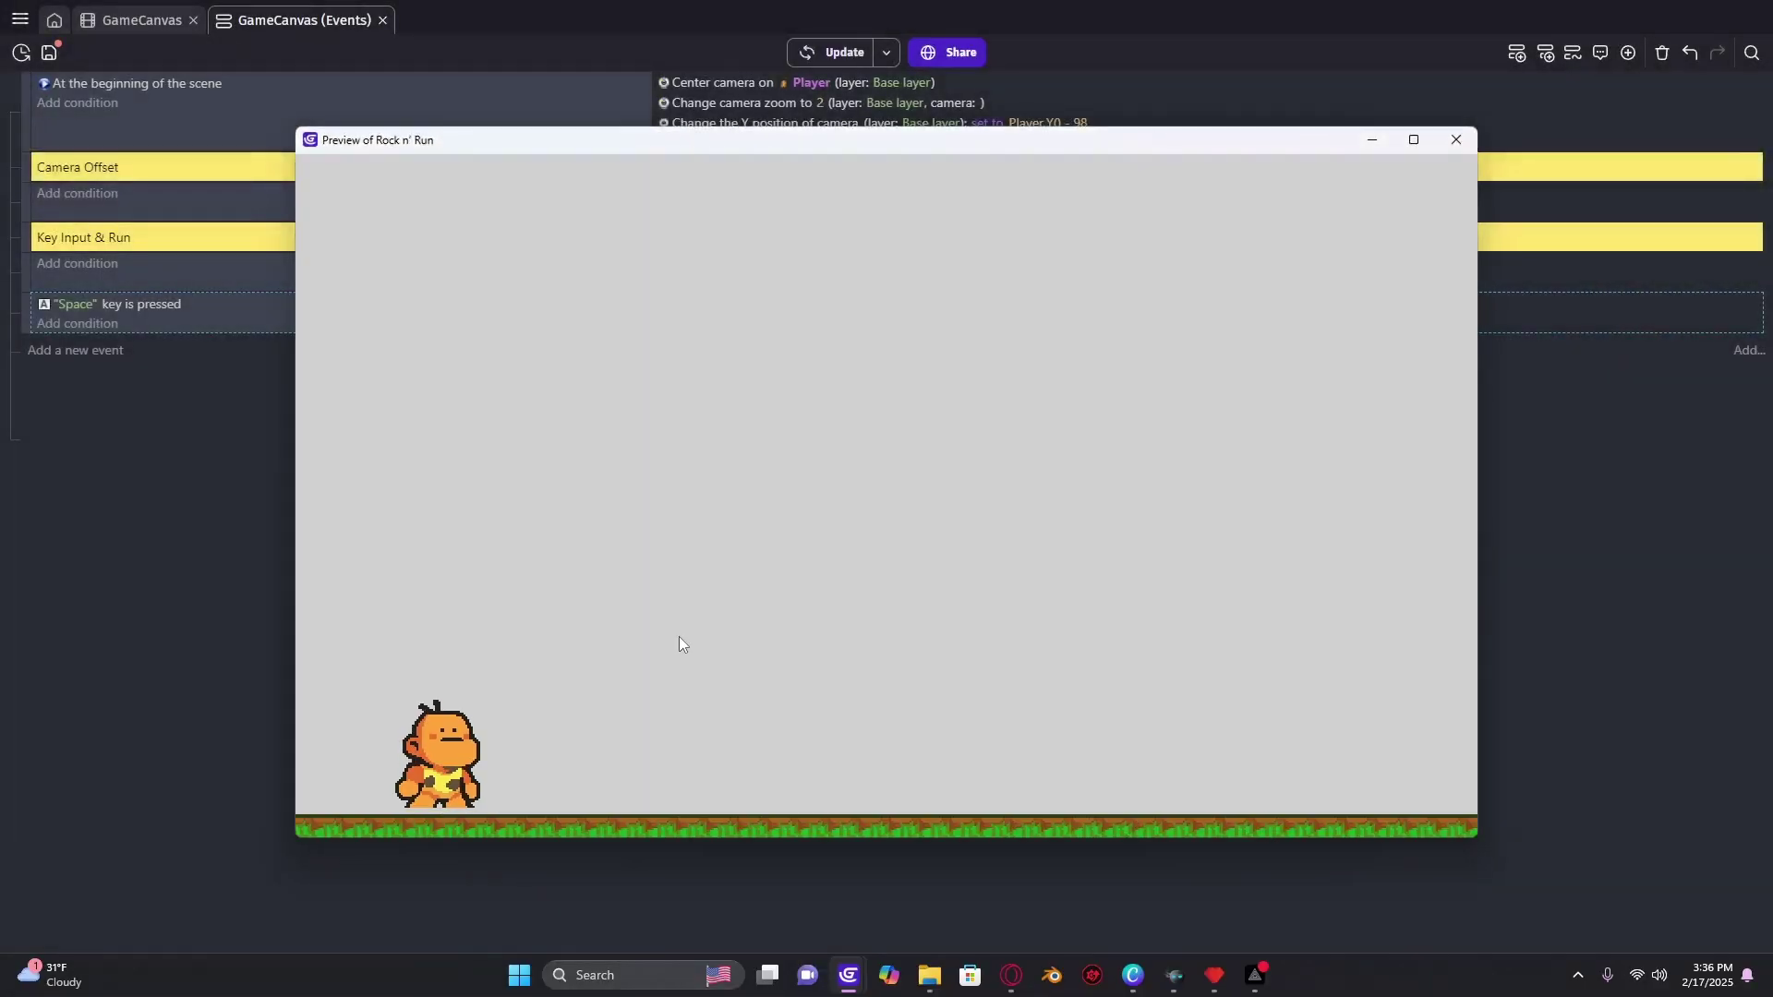
key("space")
key("space")
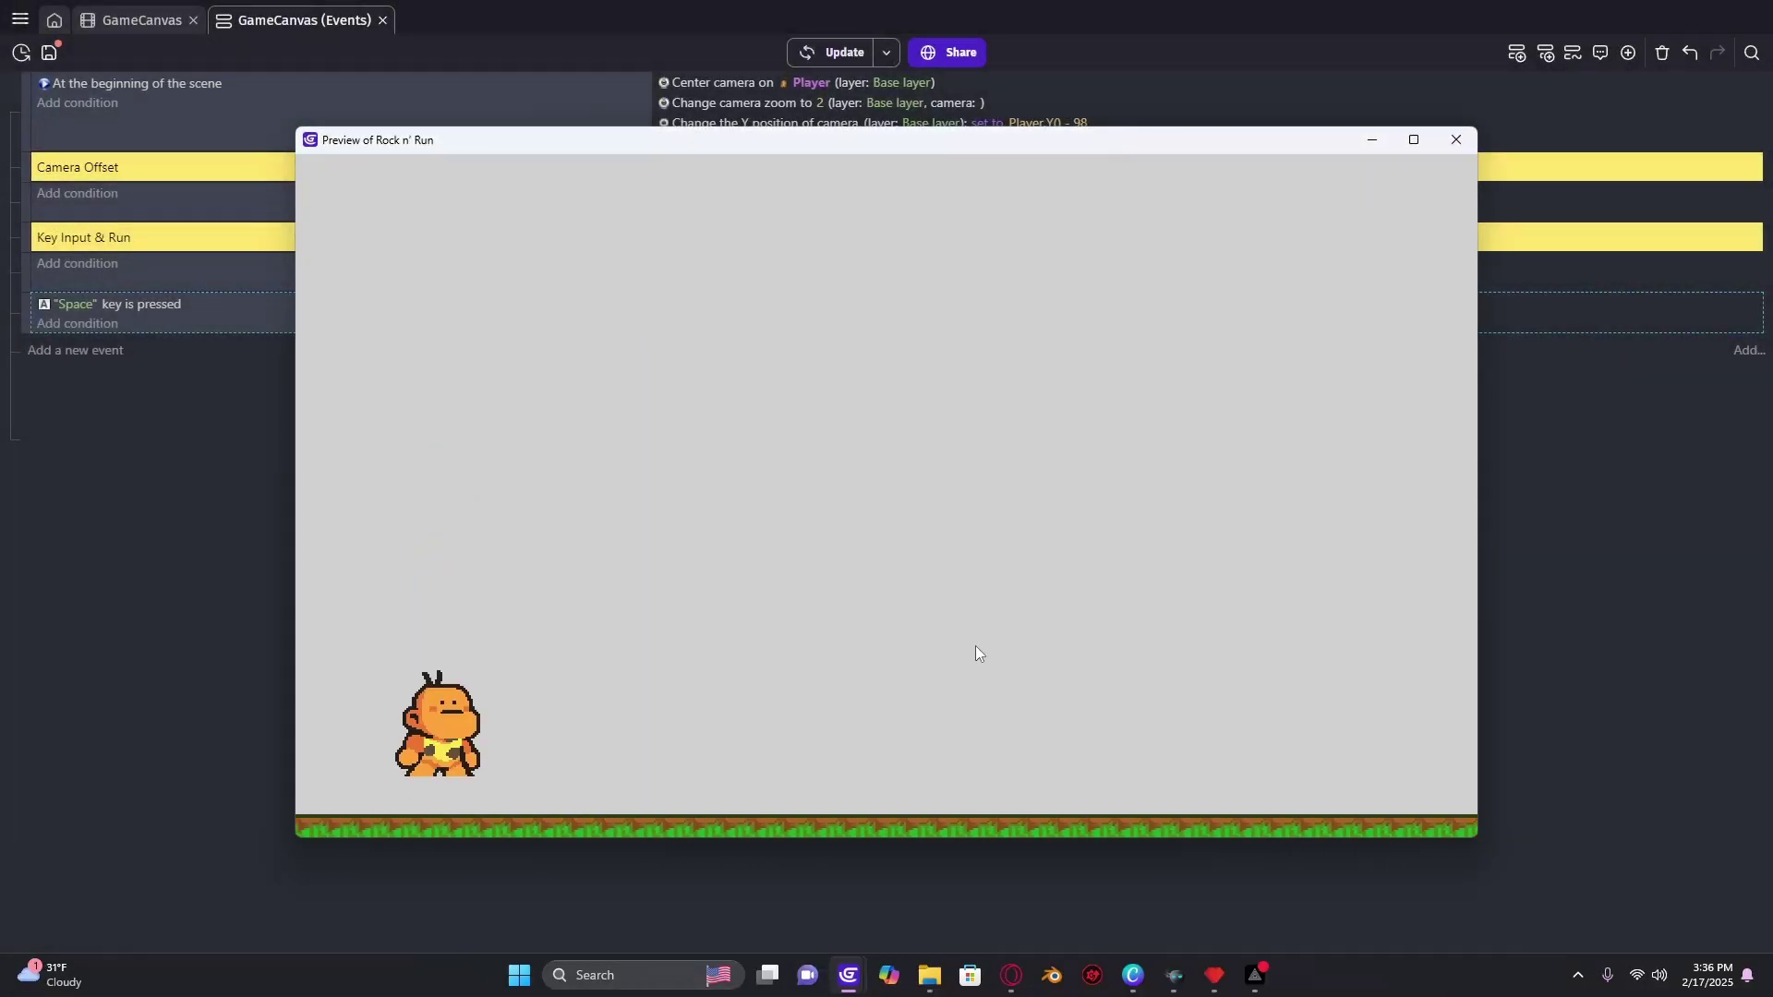
key("alt+F4")
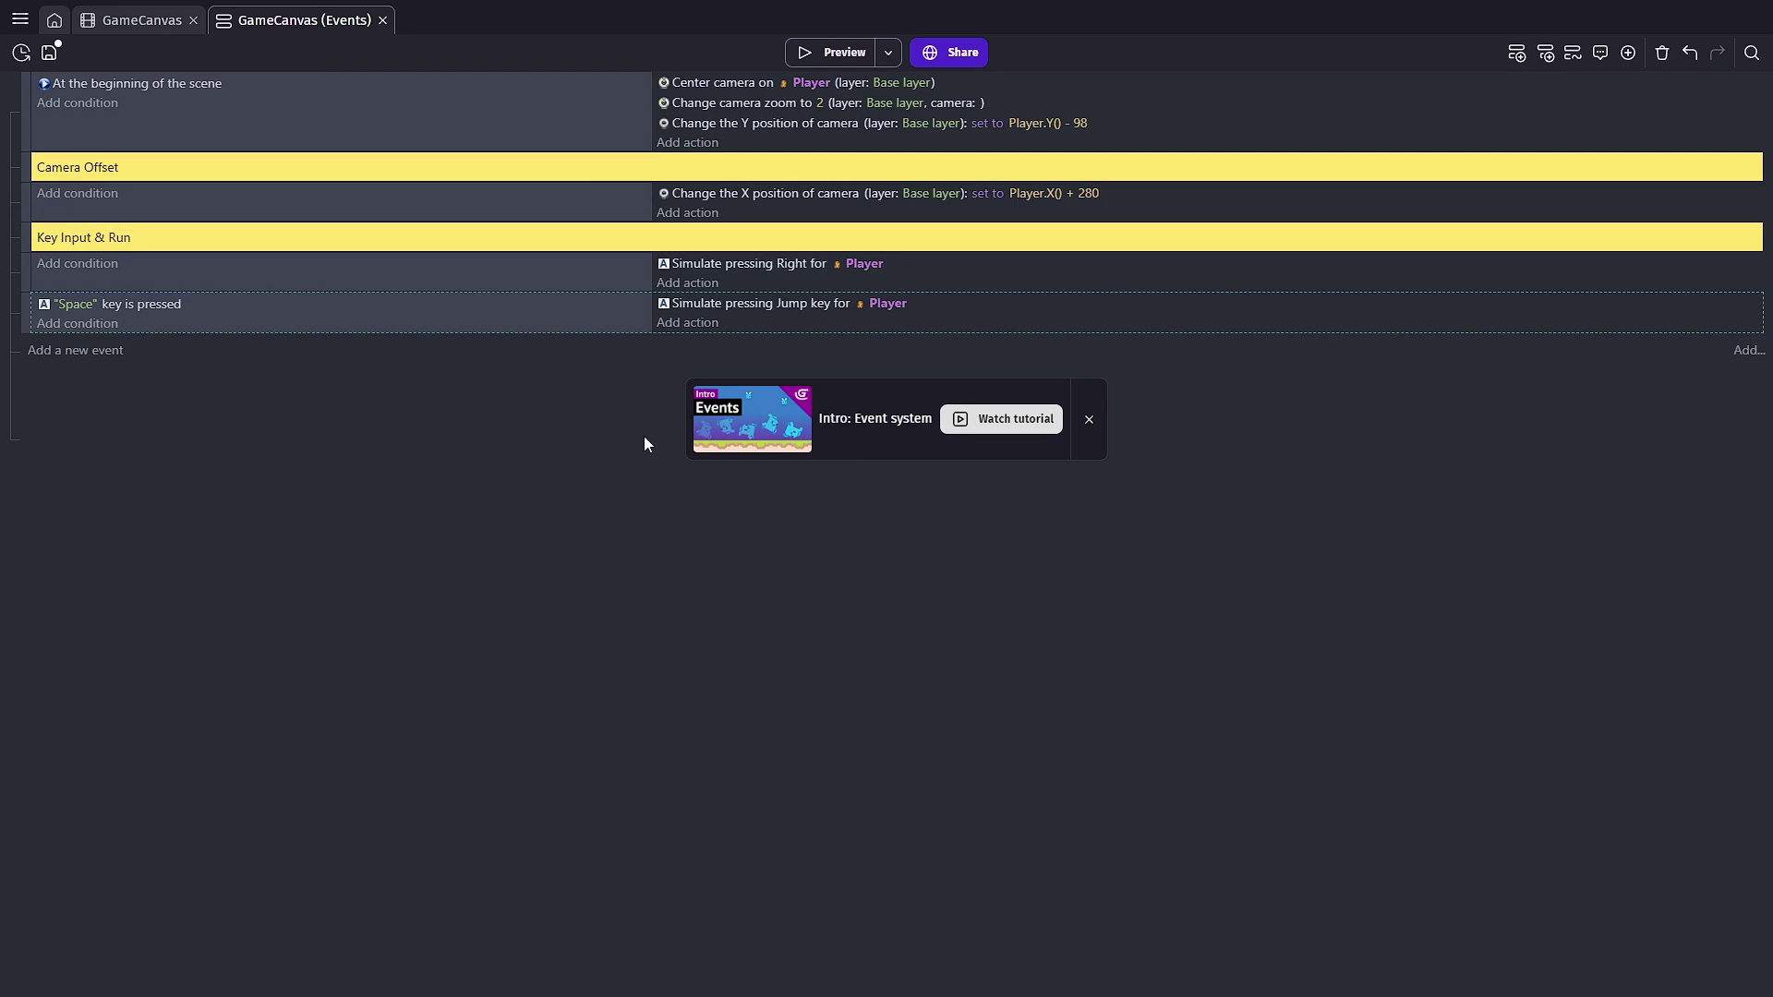
Create an external layout named 0_1 associated with the GameCanvas scene
left_click(20, 18)
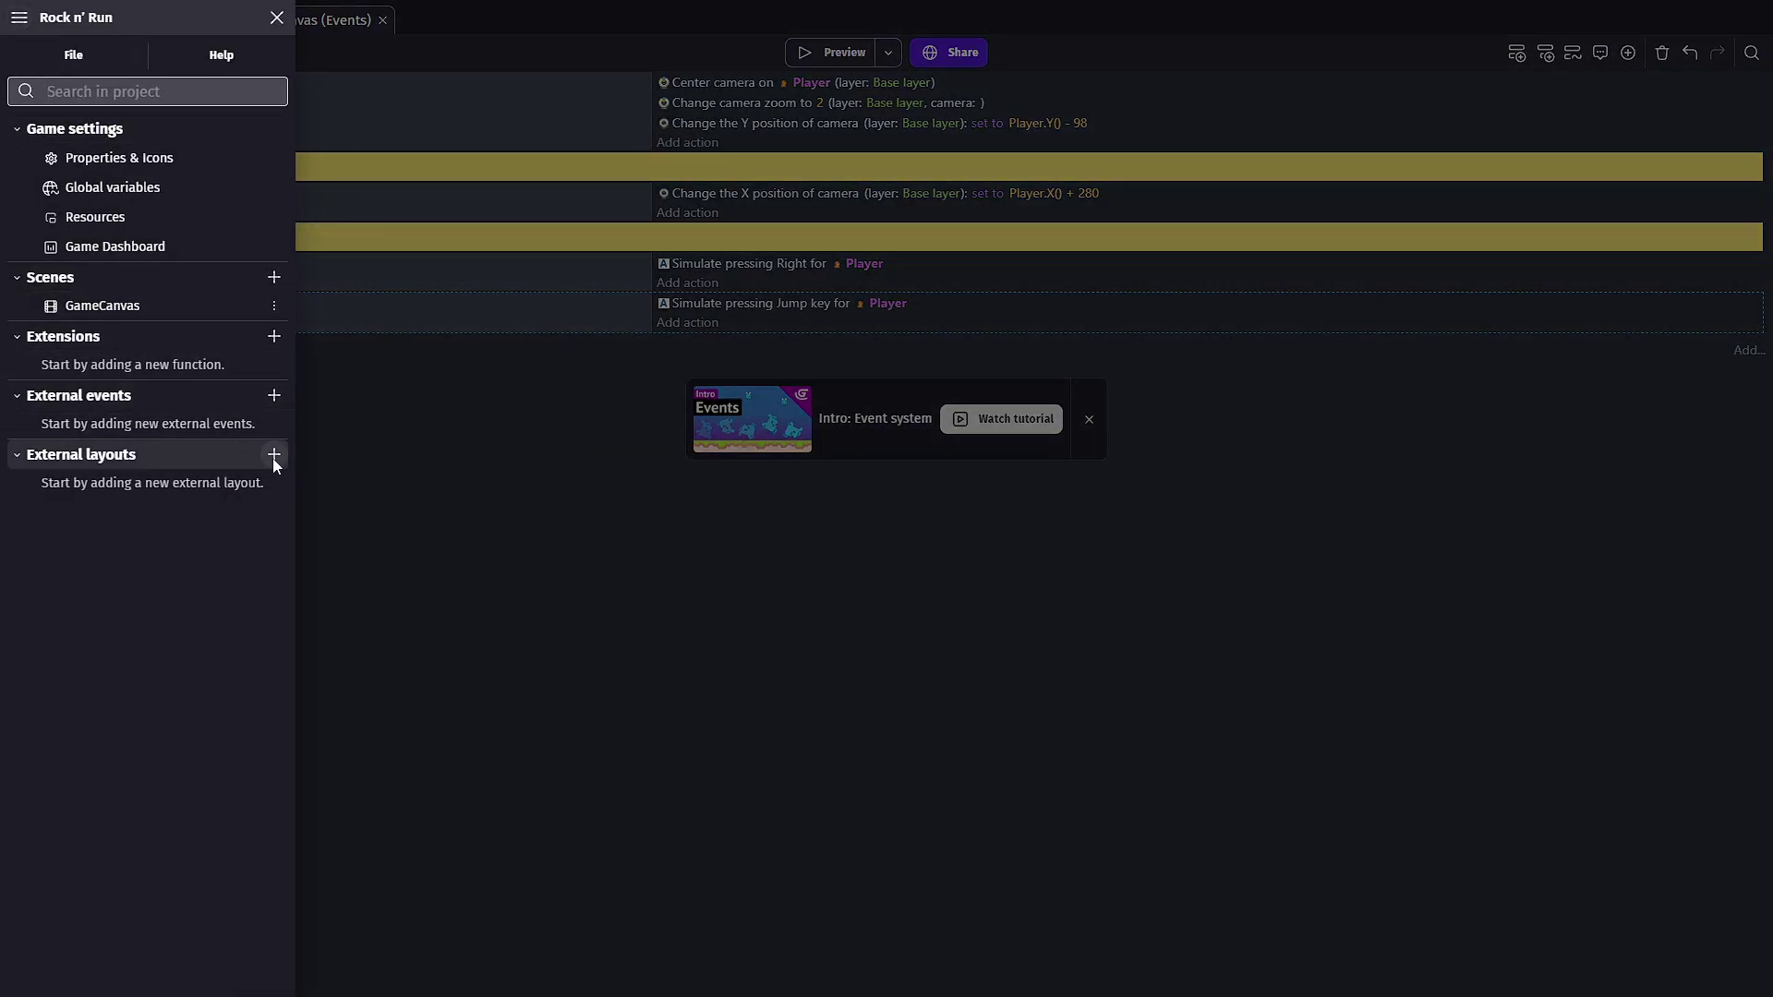
left_click(273, 455)
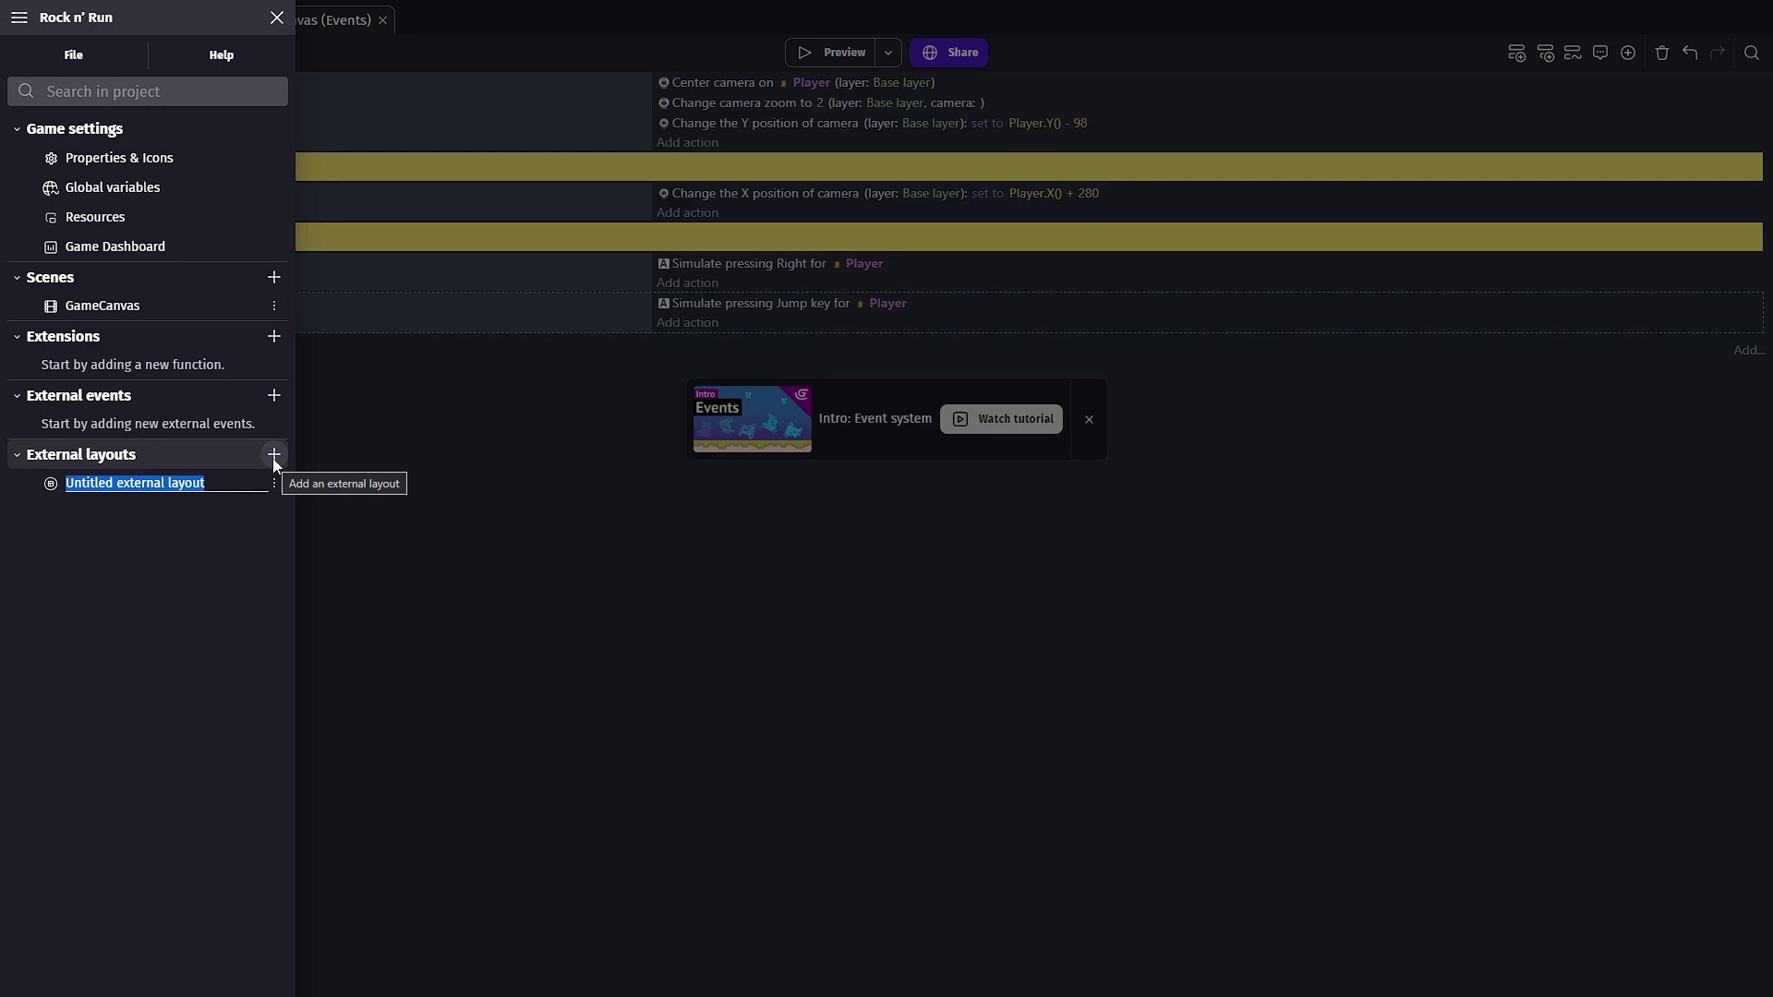
type("0")
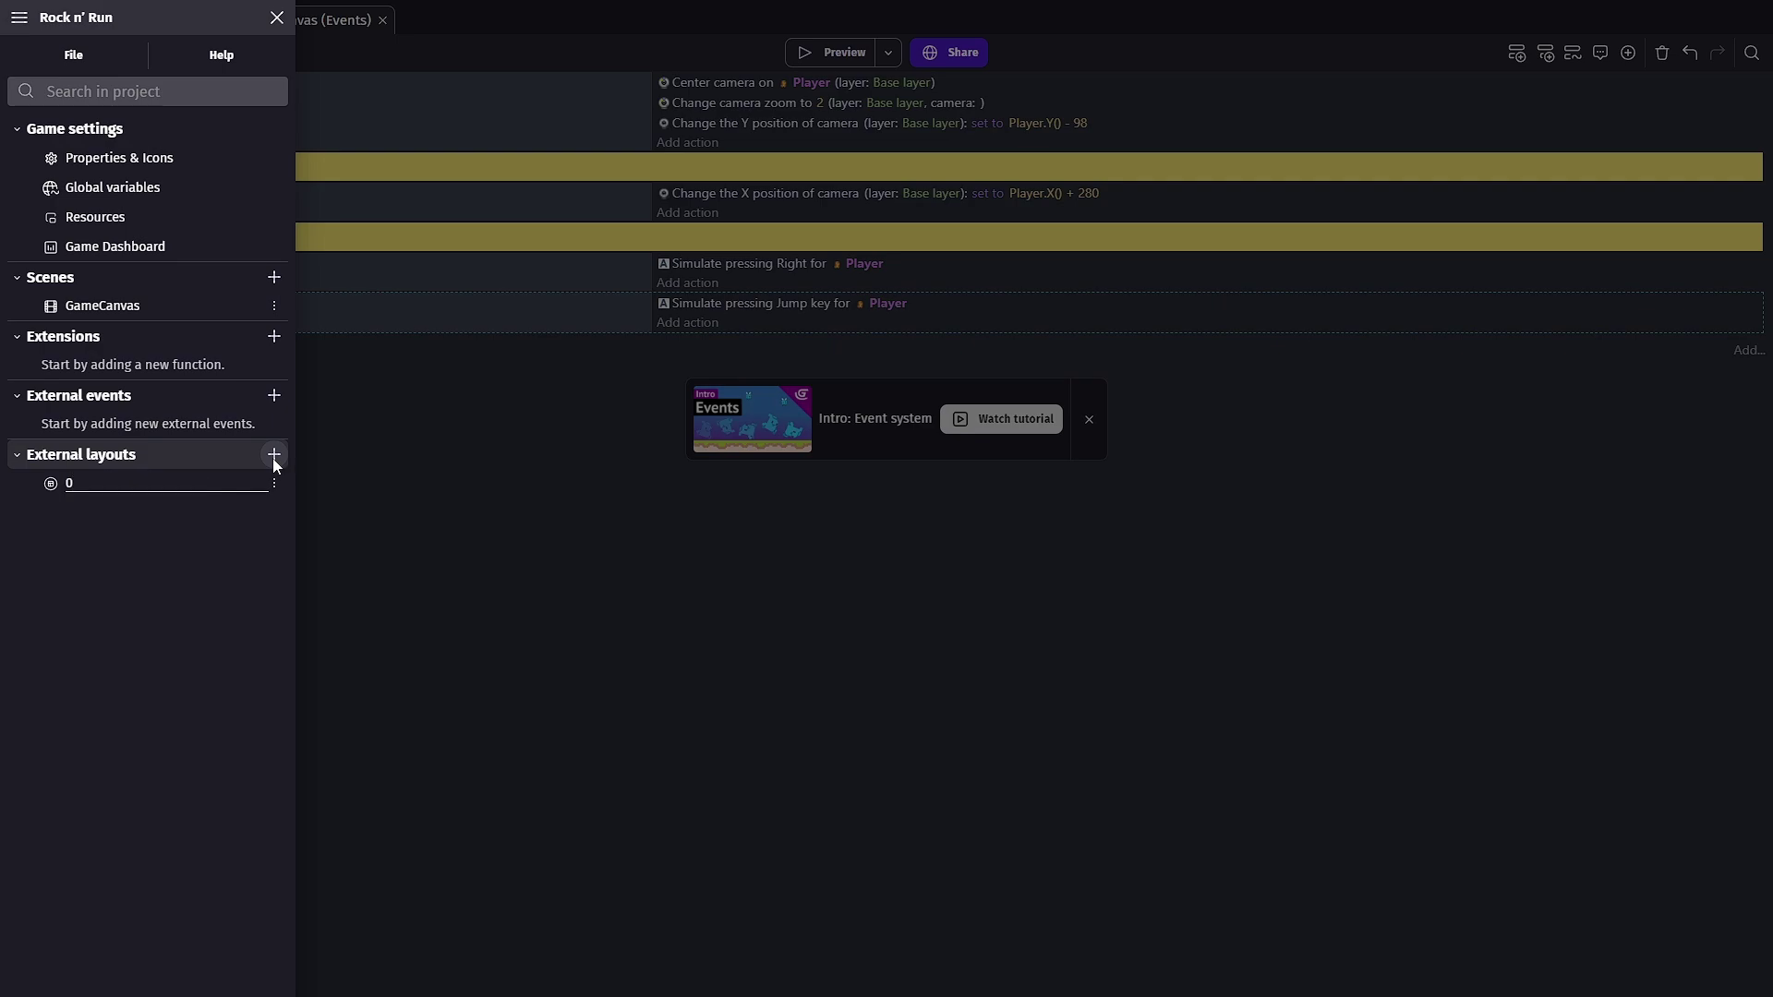
type("_1")
key("Return")
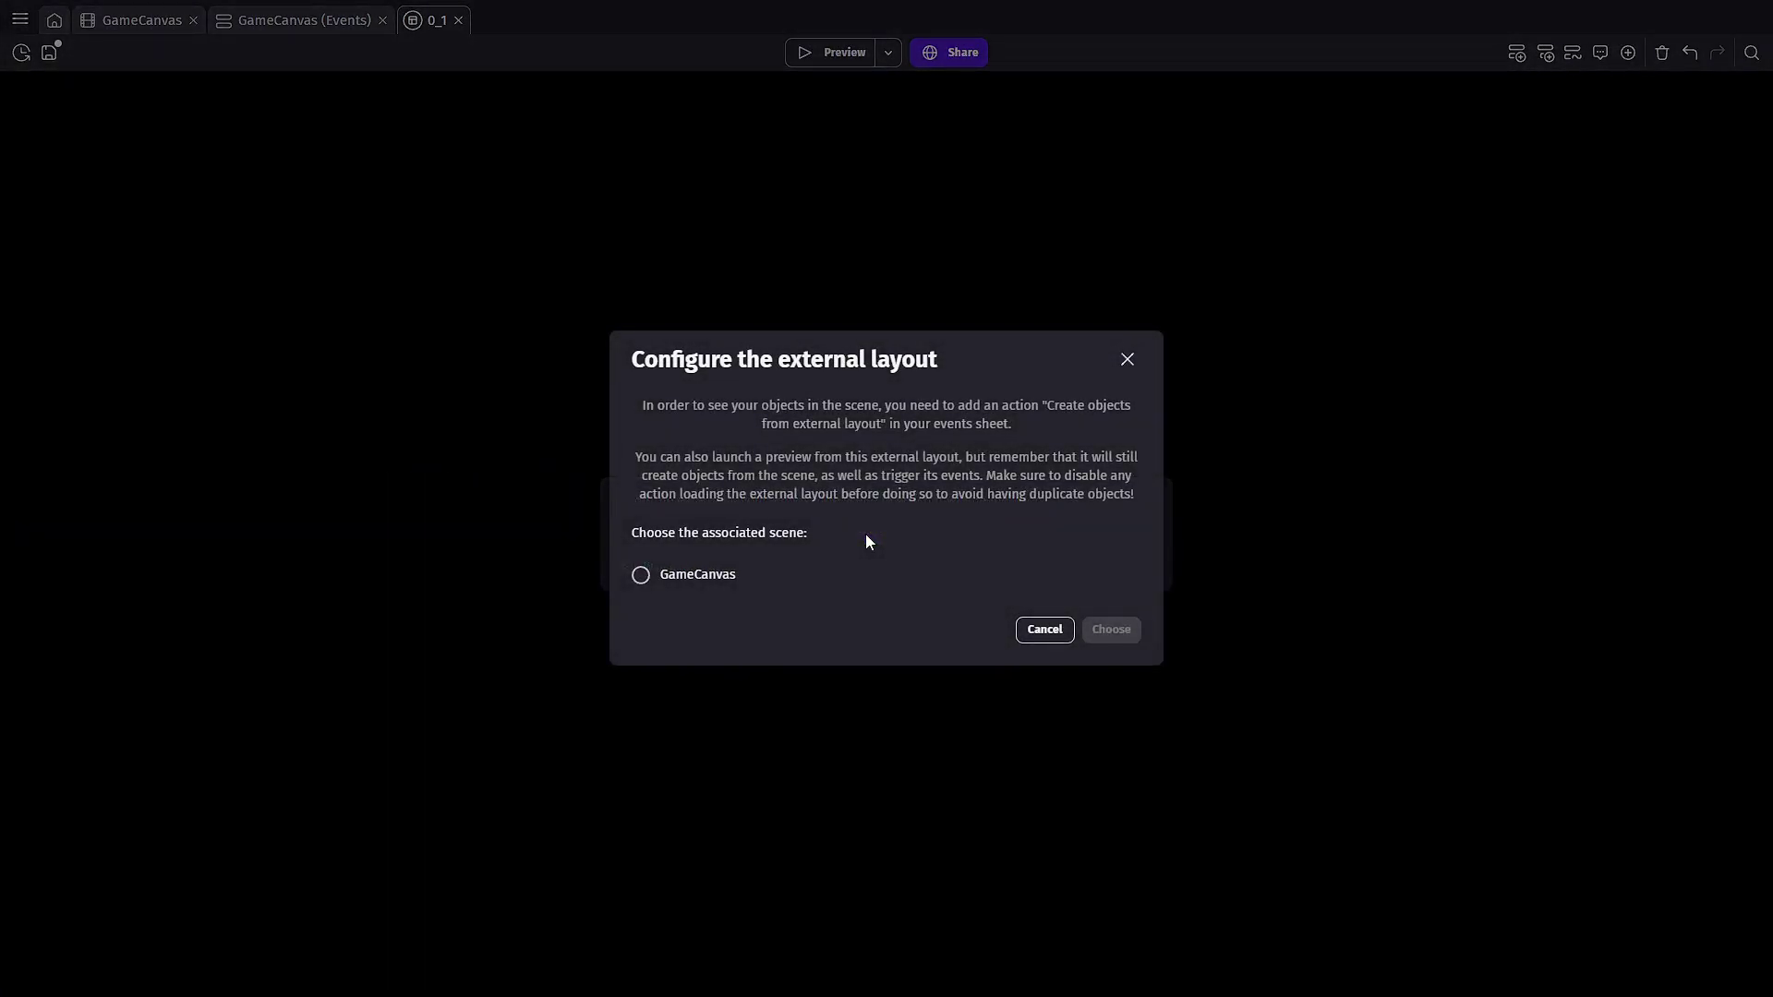
left_click(675, 580)
left_click(1112, 630)
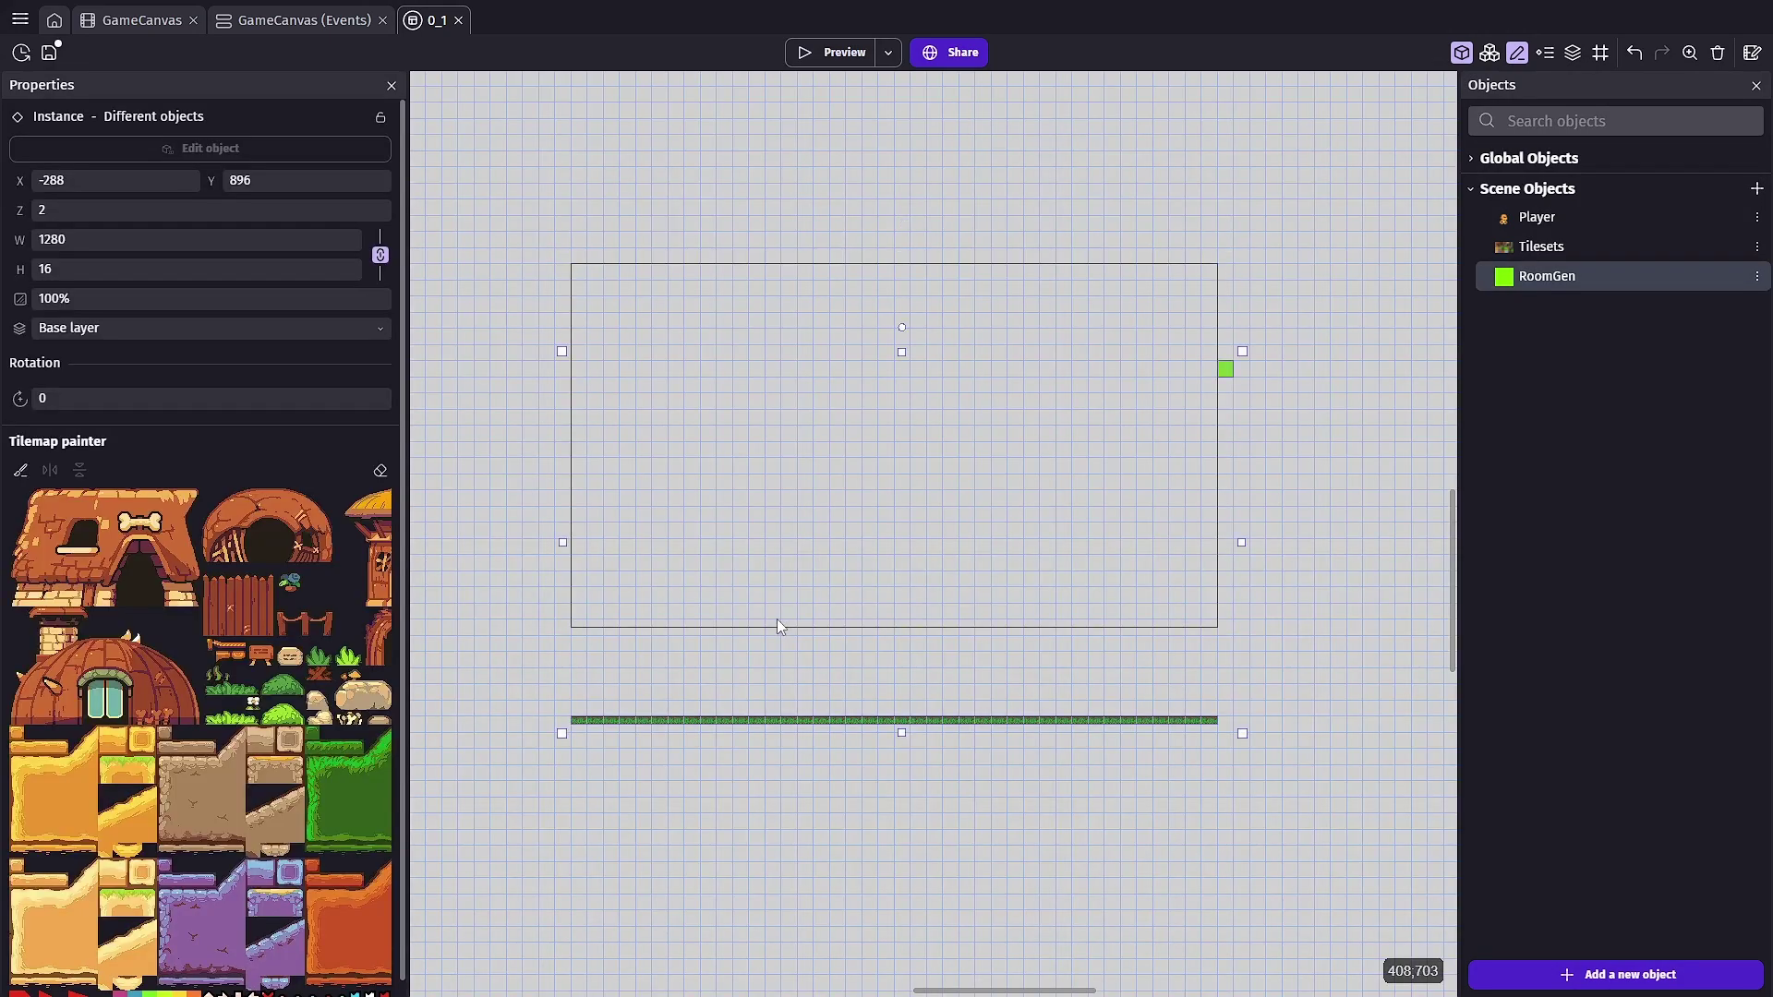
Place the ground strip and RoomGen marker at X 0, Y 704 in the layout
key("ctrl+z")
scroll(718, 634, "up", 1)
scroll(719, 634, "up", 1)
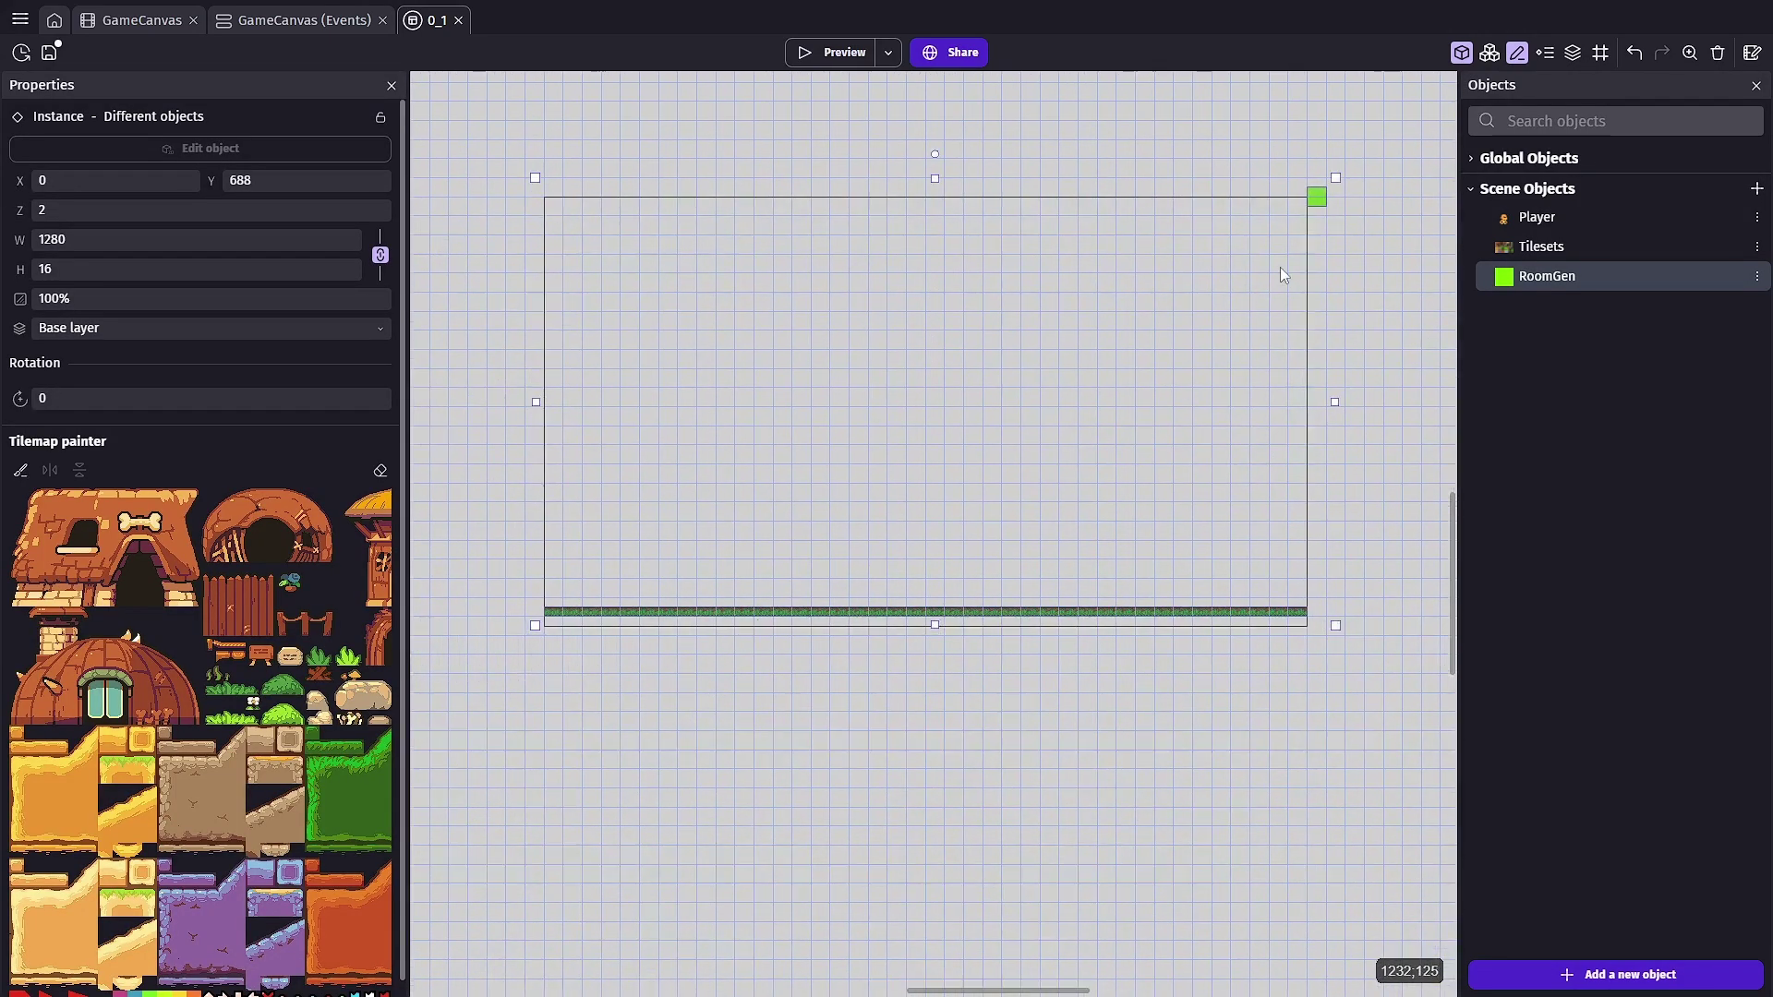
left_click_drag(1317, 195, 1317, 202)
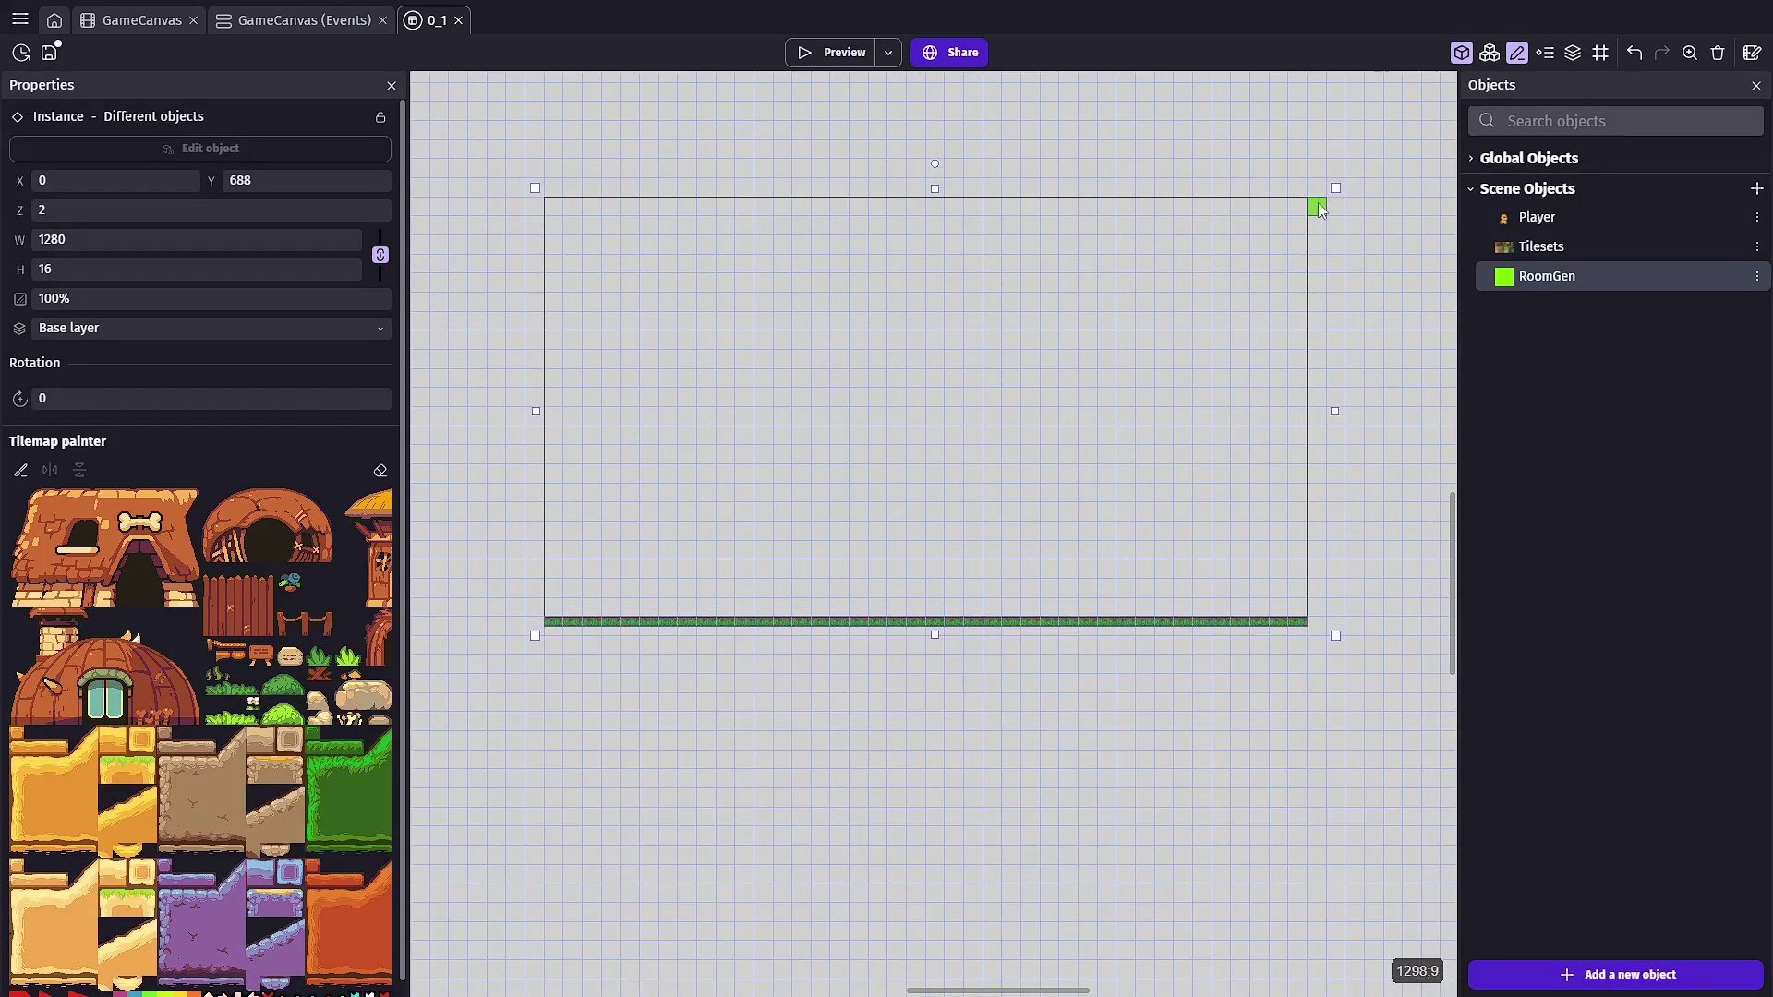
left_click(805, 733)
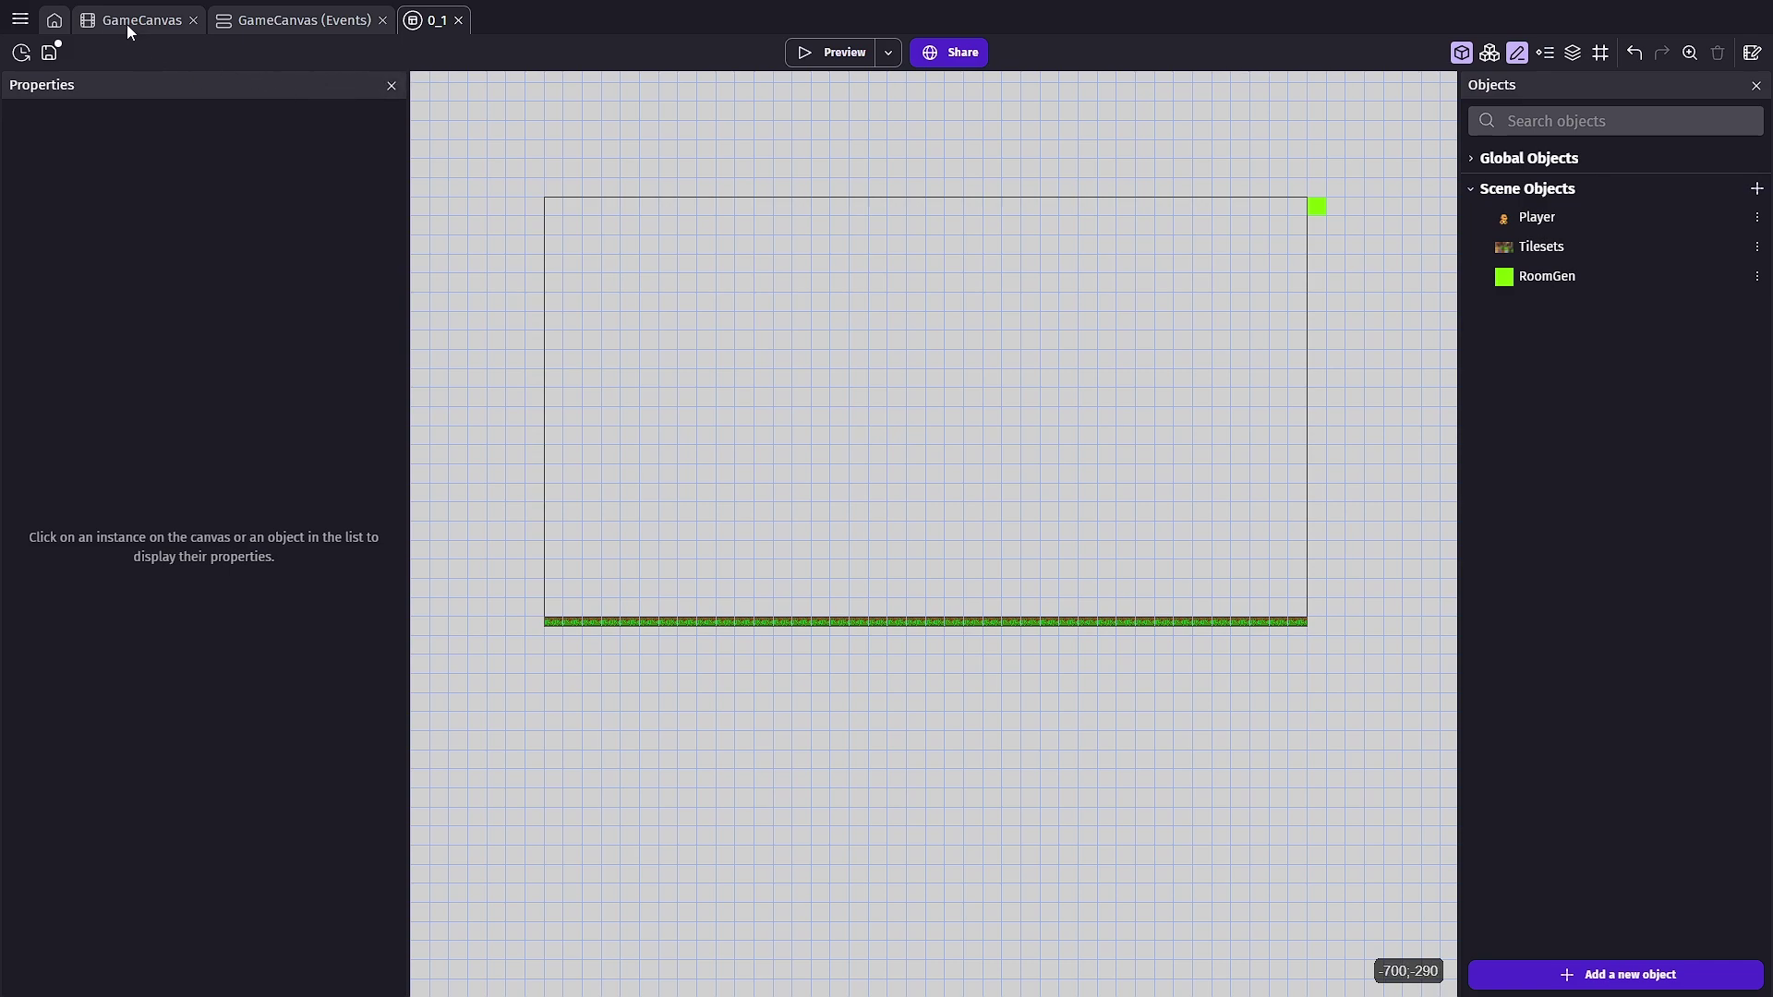
Add the comment 'Check the Distance of player to RoomGen' with a new empty event below
left_click(273, 28)
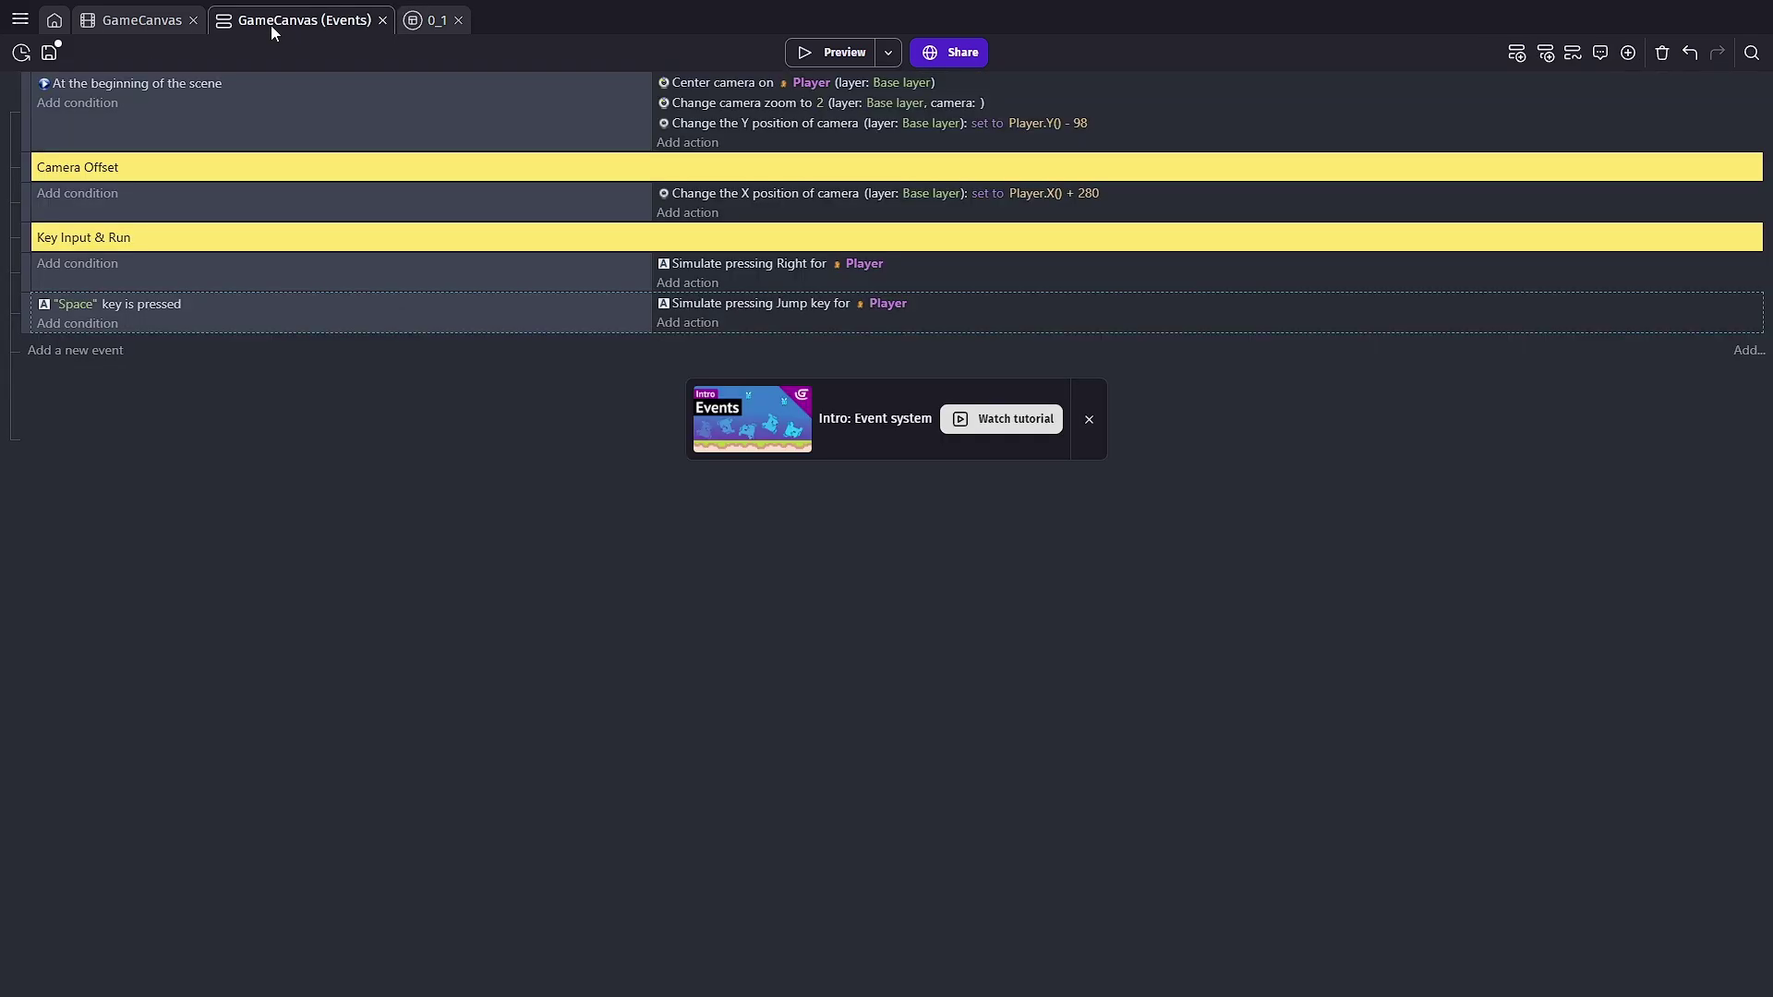
key("ctrl+v")
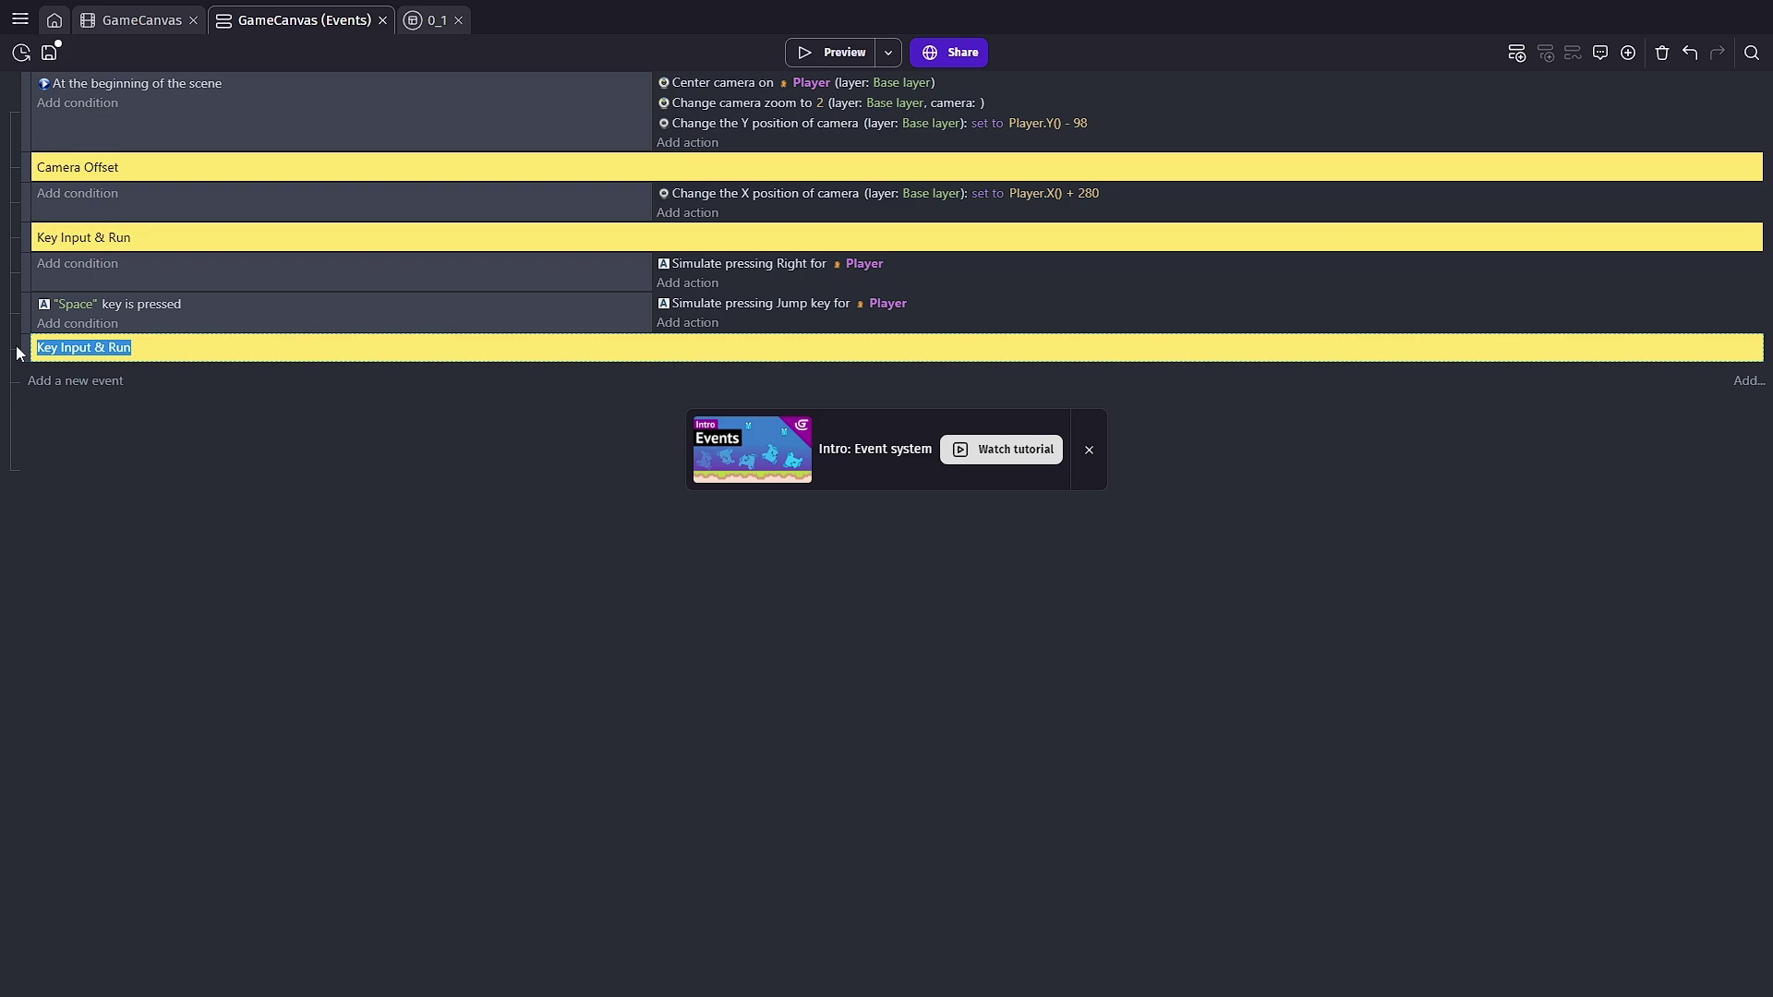
key("BackSpace")
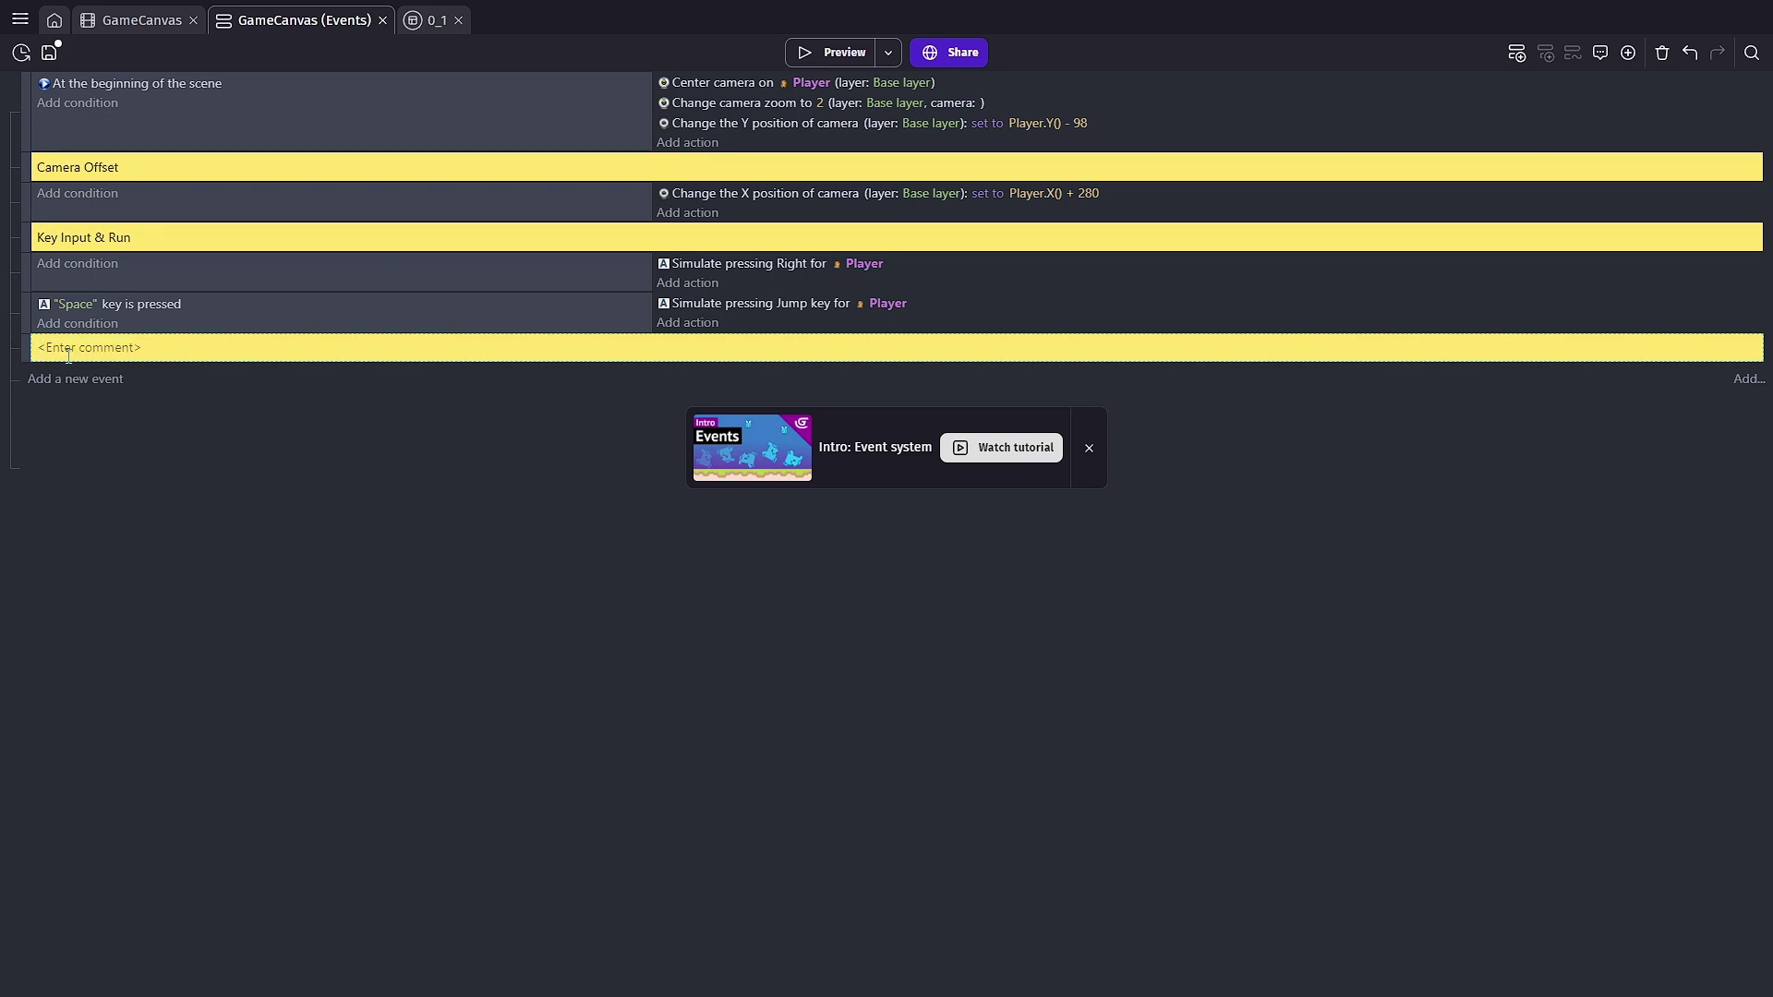
type("Check the Distance of player to RoomGen")
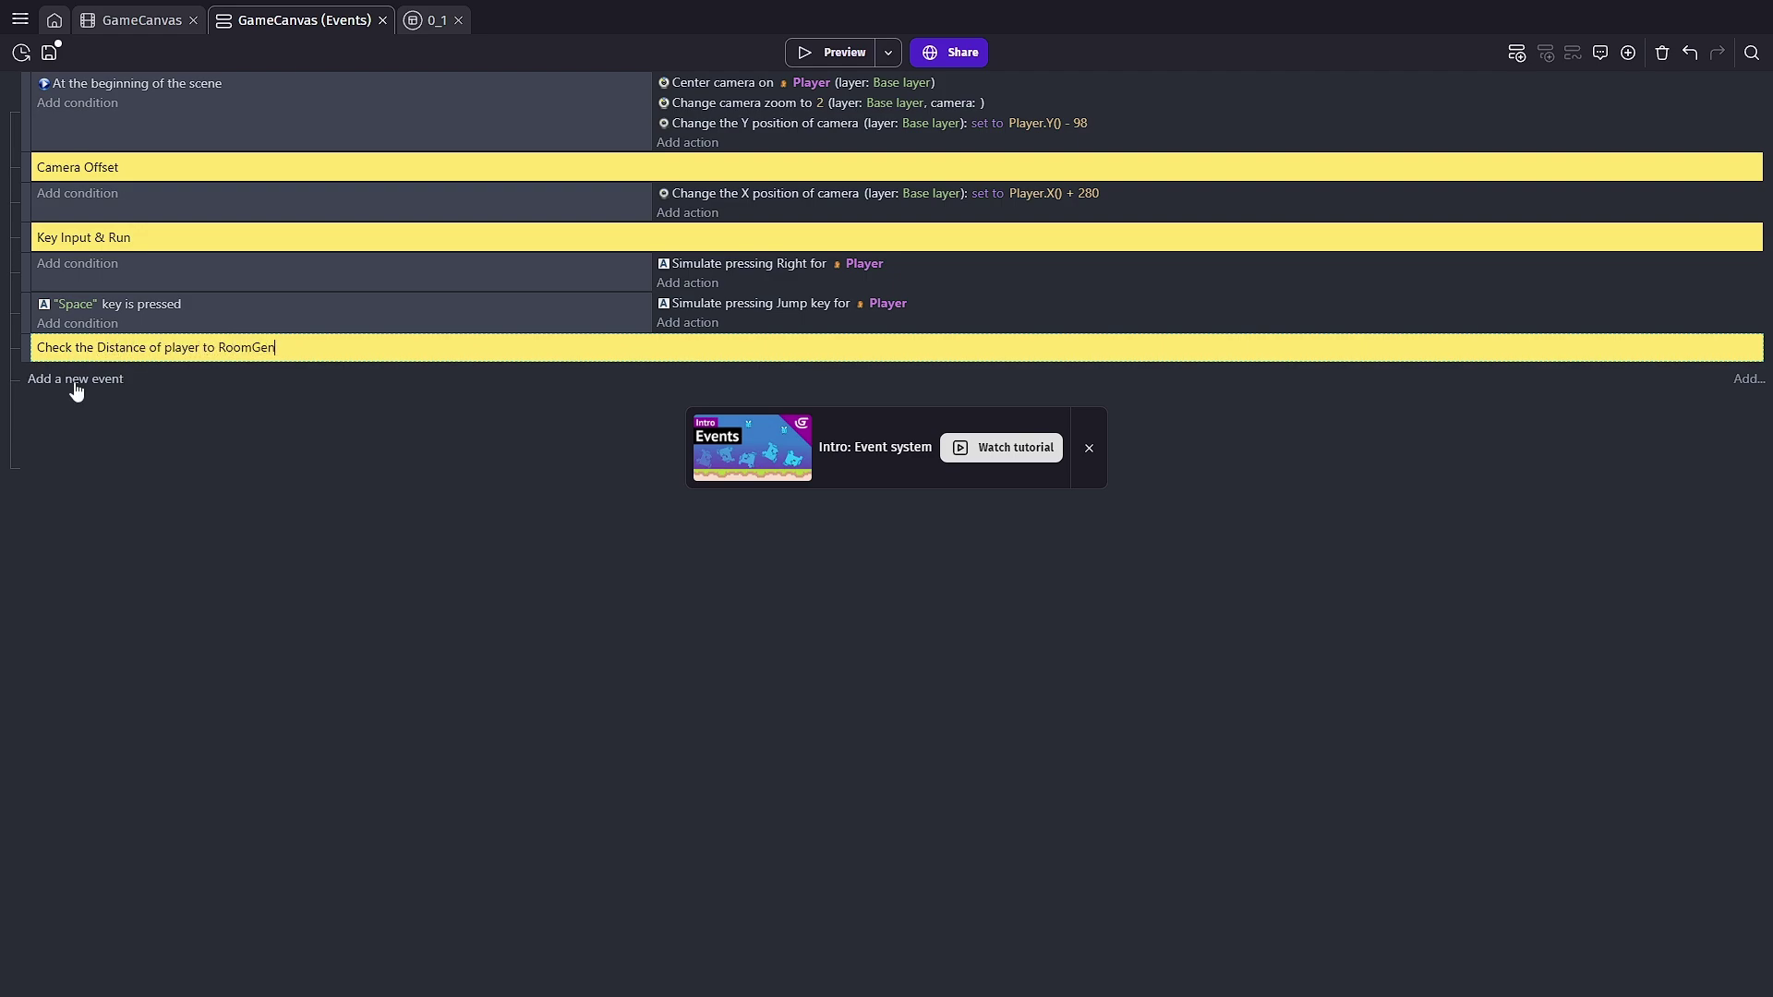
left_click(76, 382)
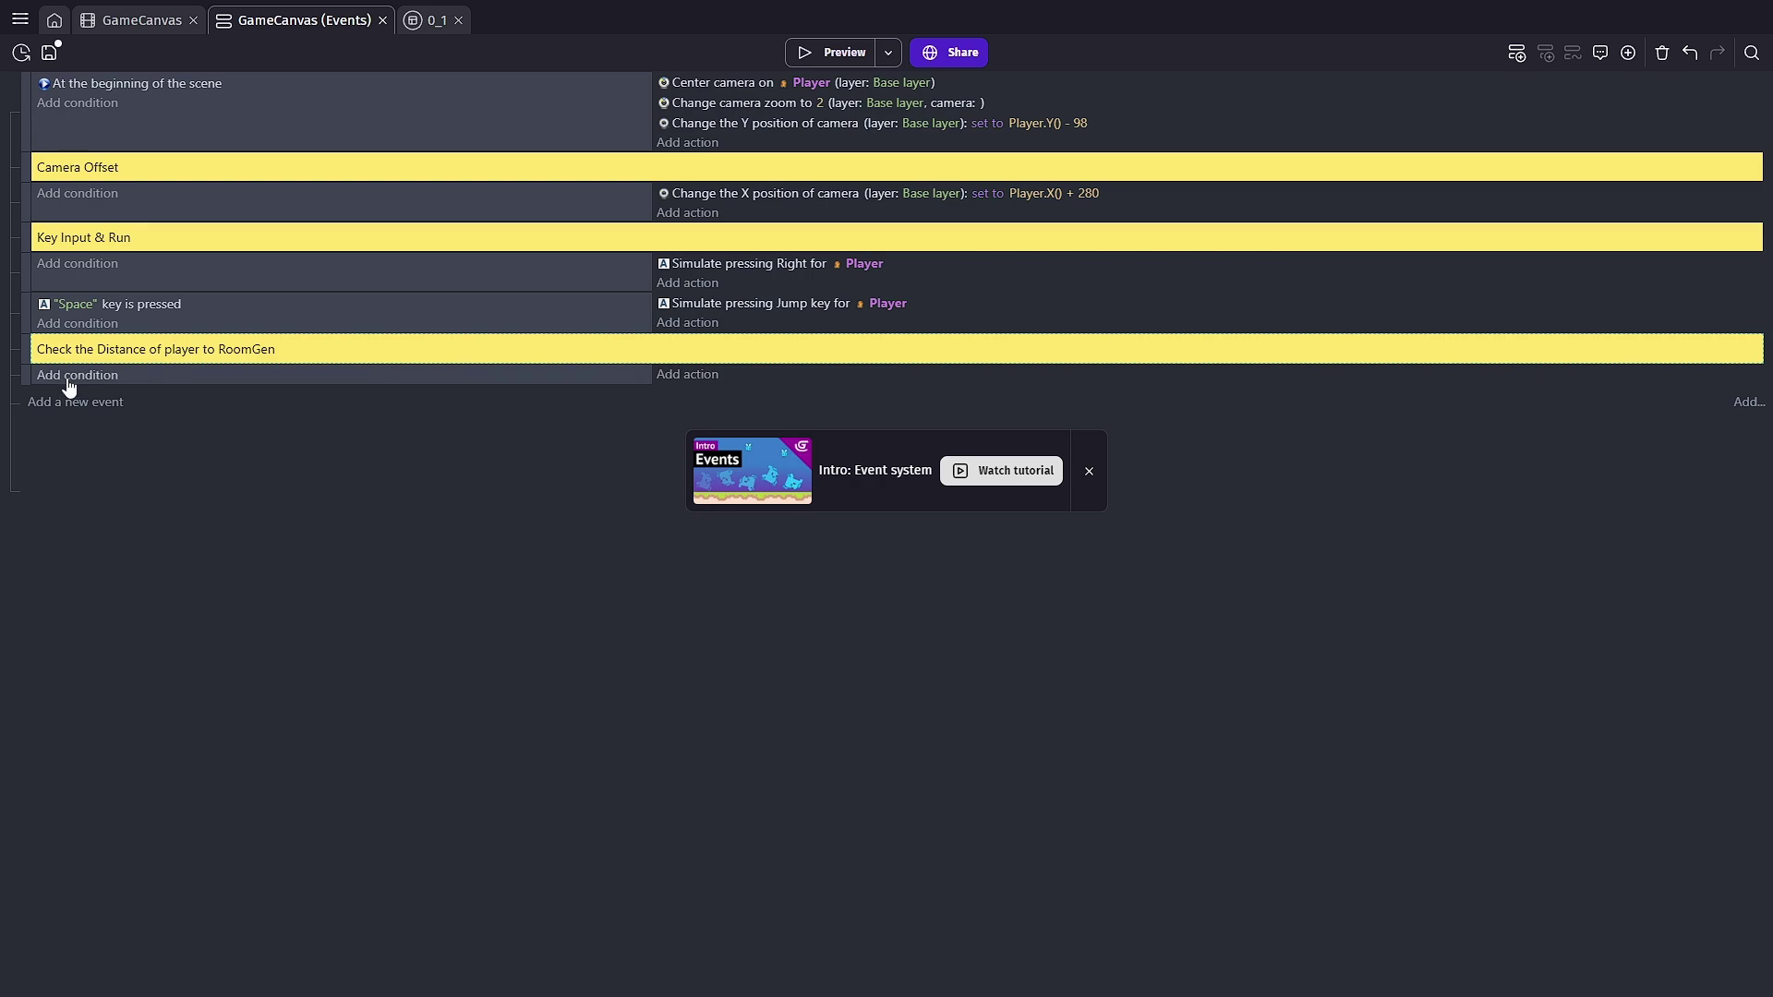
Condition the new event on Player's X position > RoomGen.X()-256
left_click(66, 377)
left_click(150, 203)
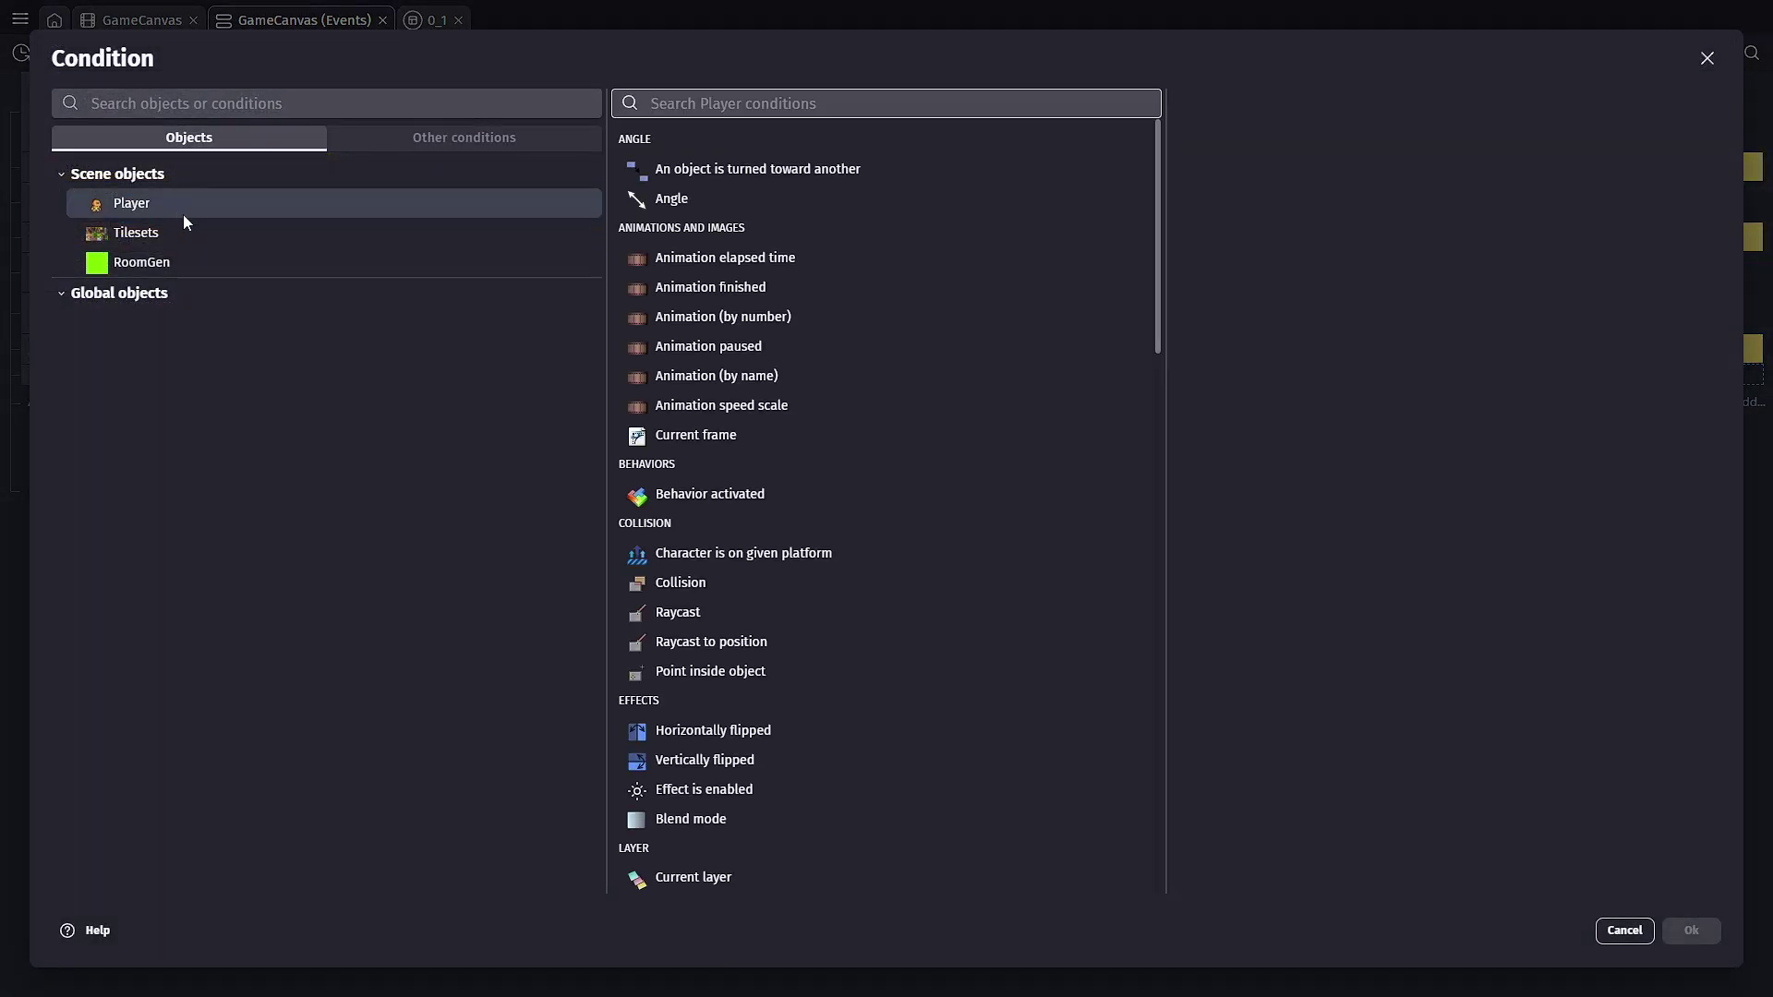
type("x")
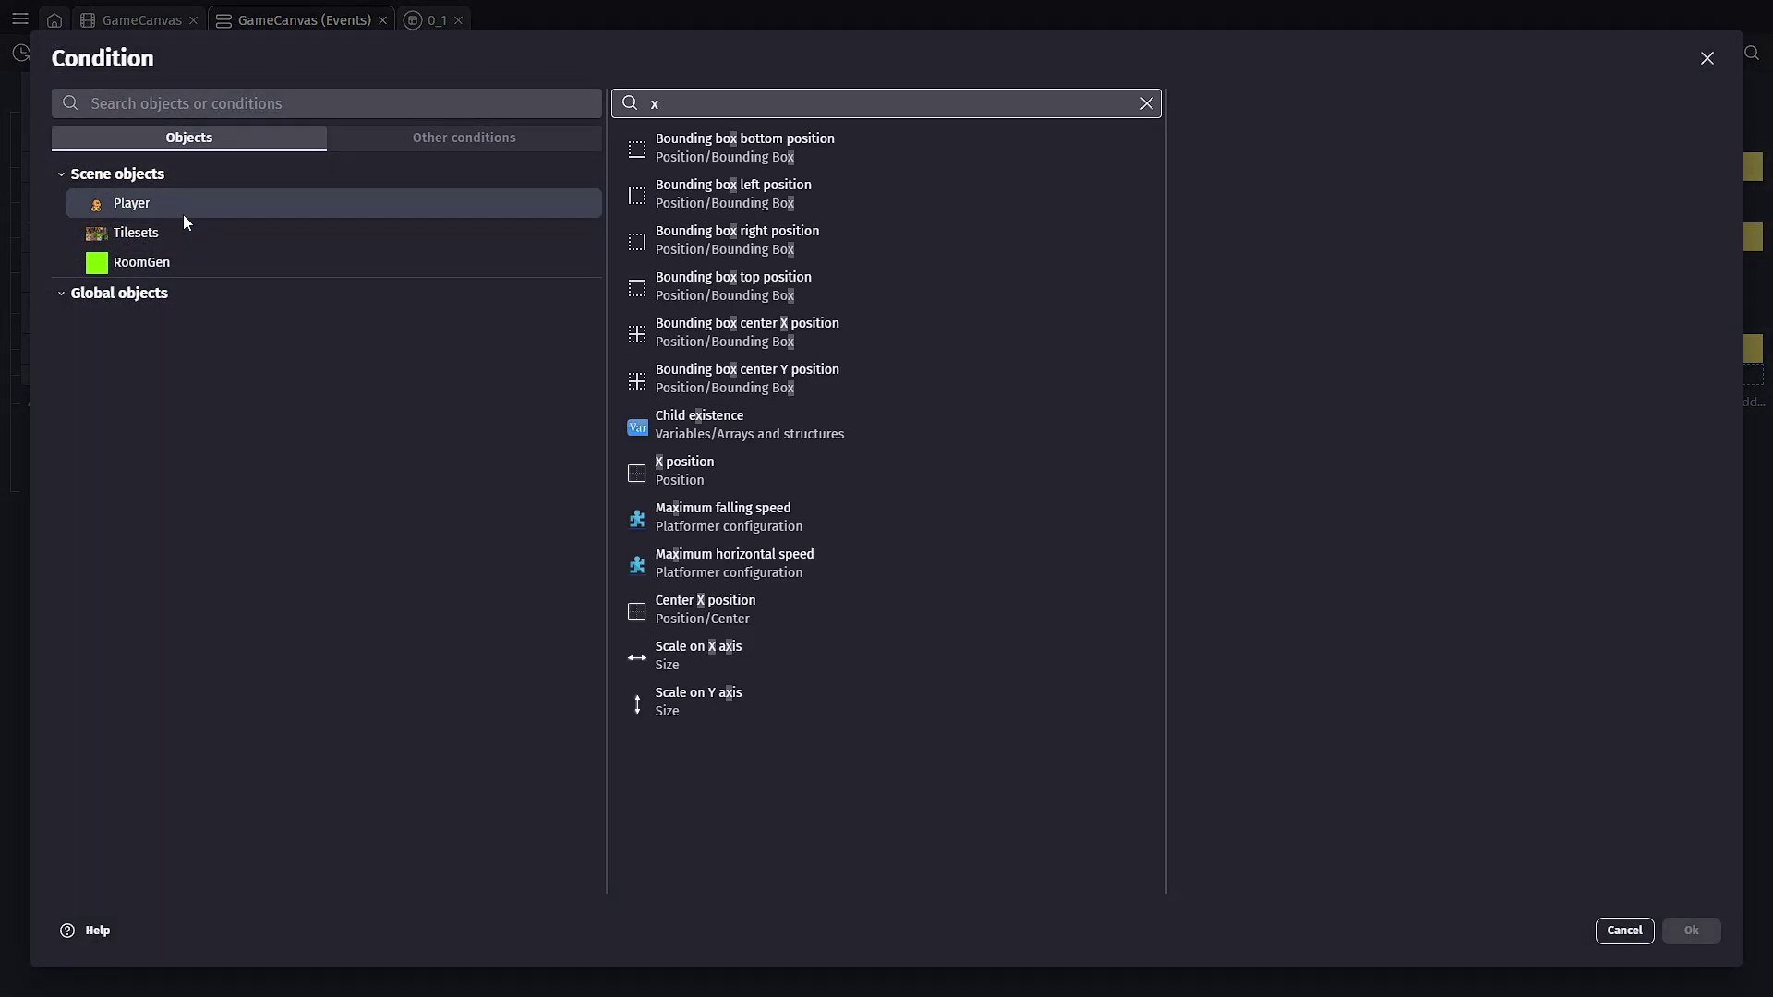
left_click(696, 471)
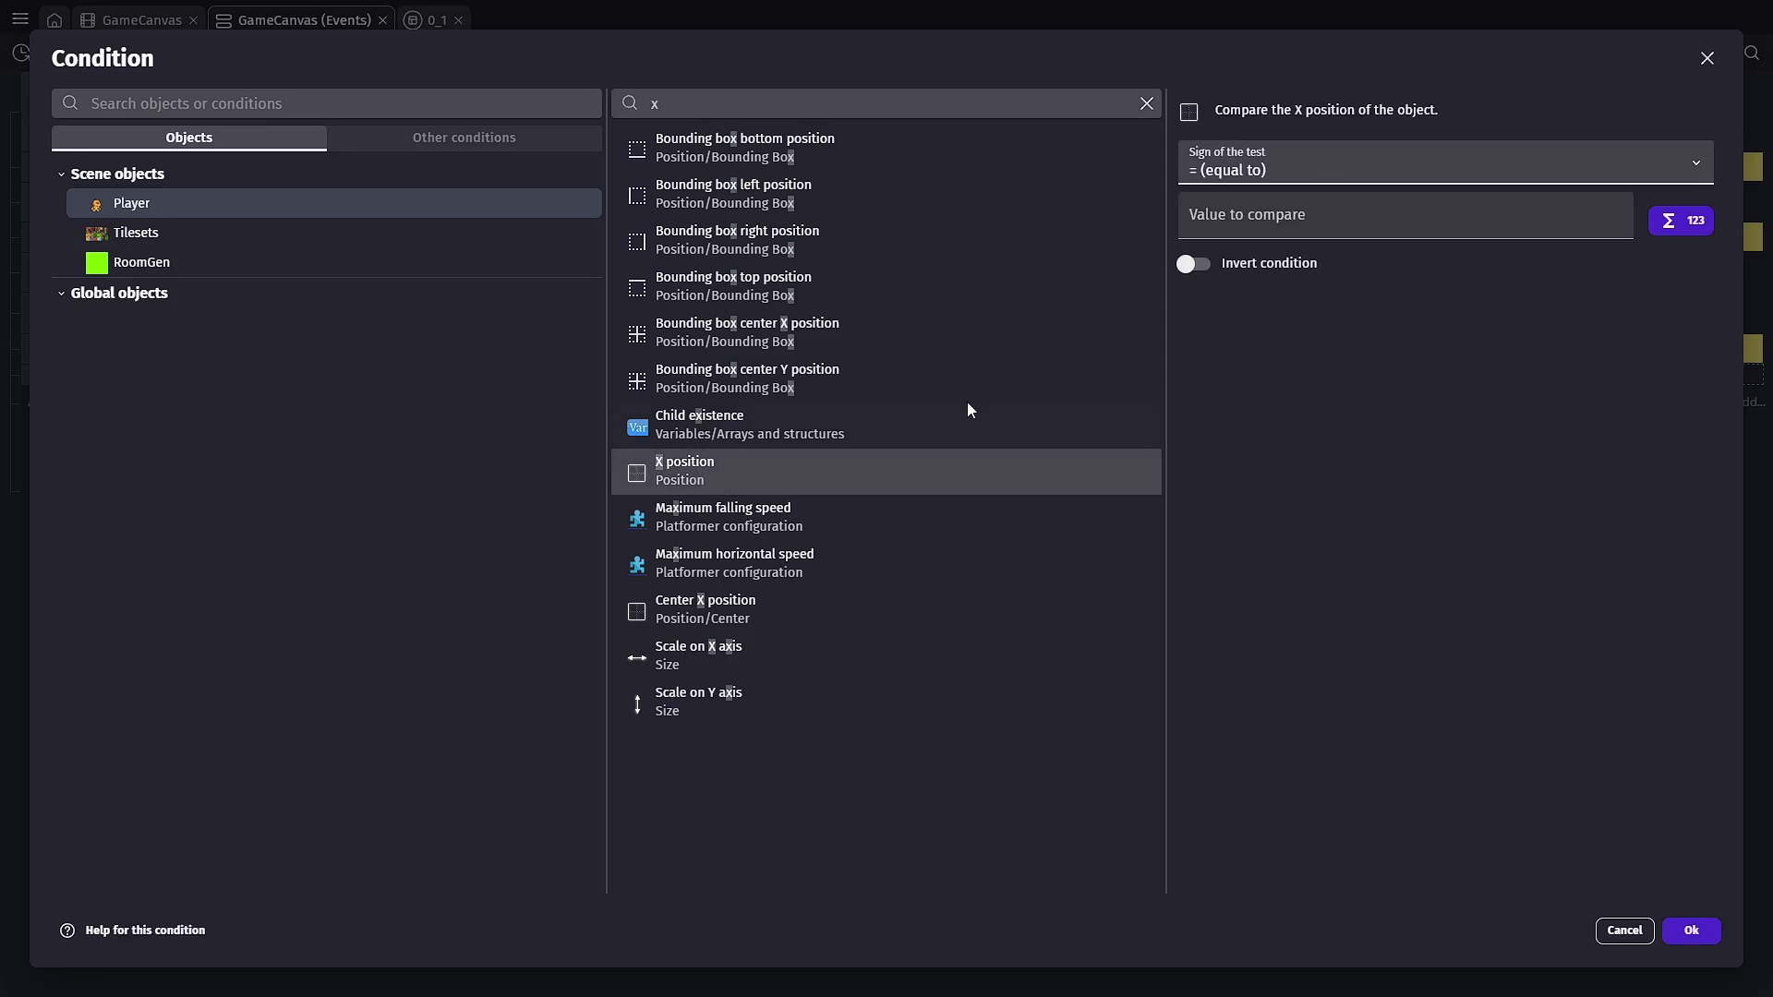
left_click(1260, 170)
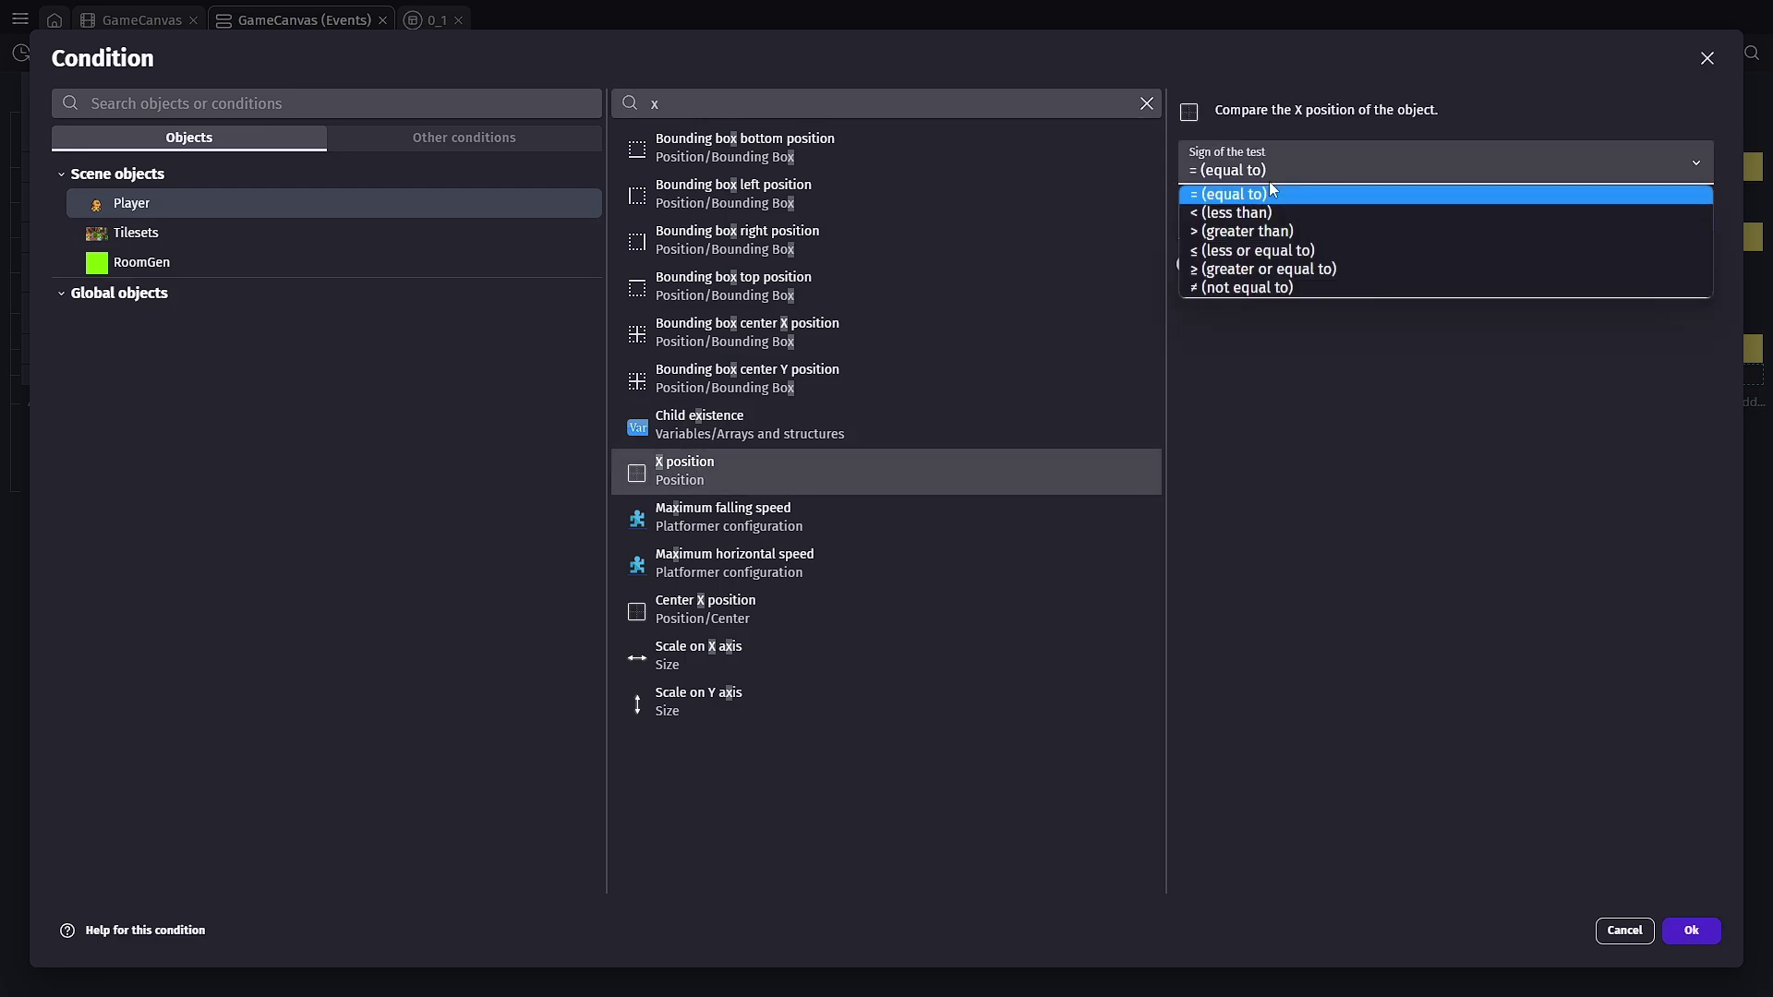
left_click(1261, 233)
left_click(1260, 230)
type("Room")
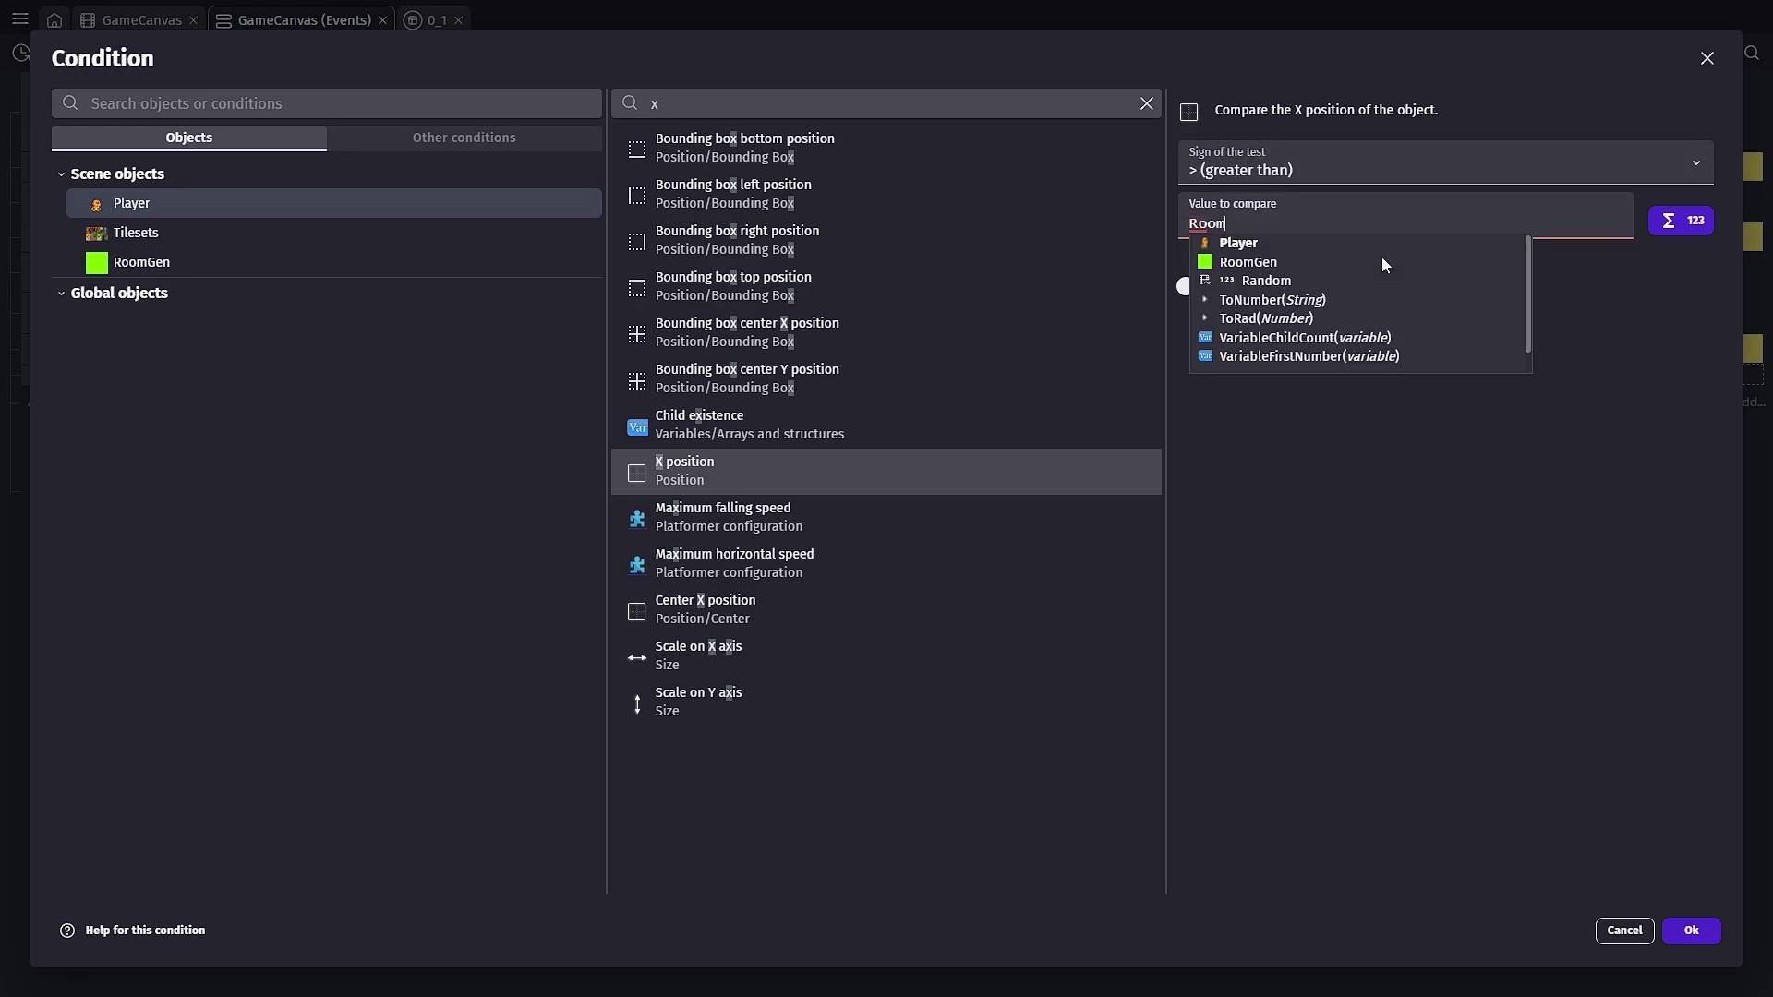
type("Gen.X()-256")
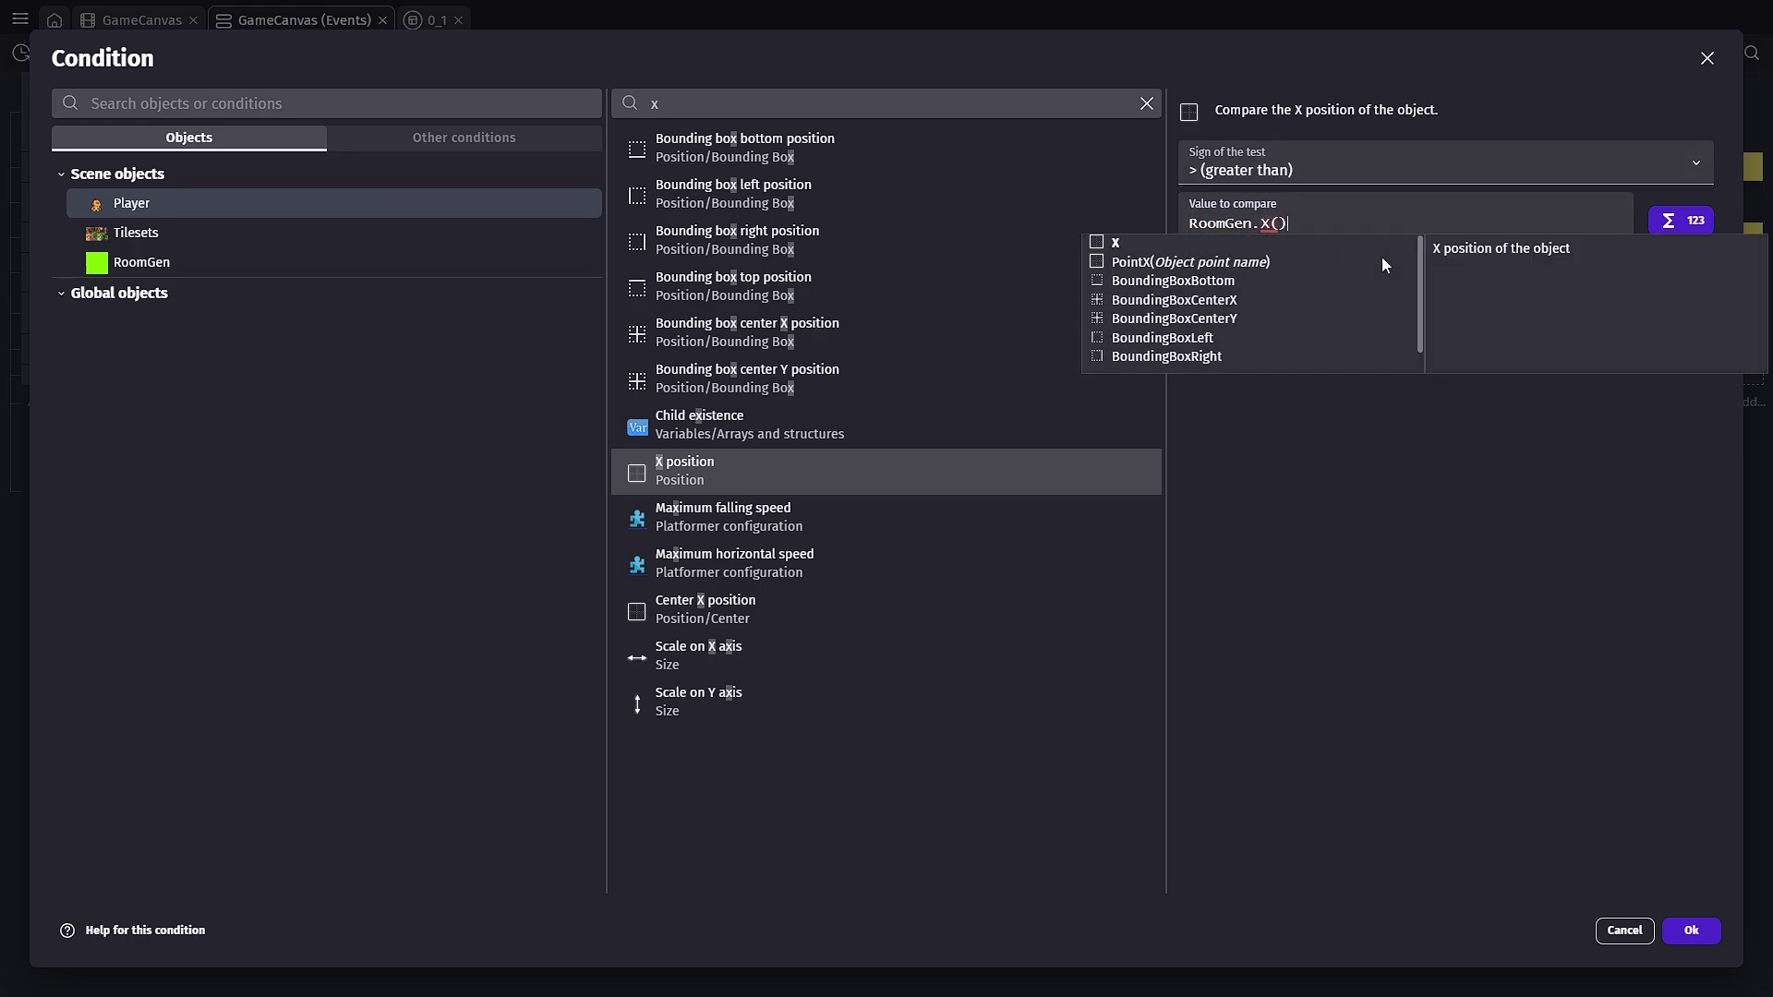
left_click(1365, 429)
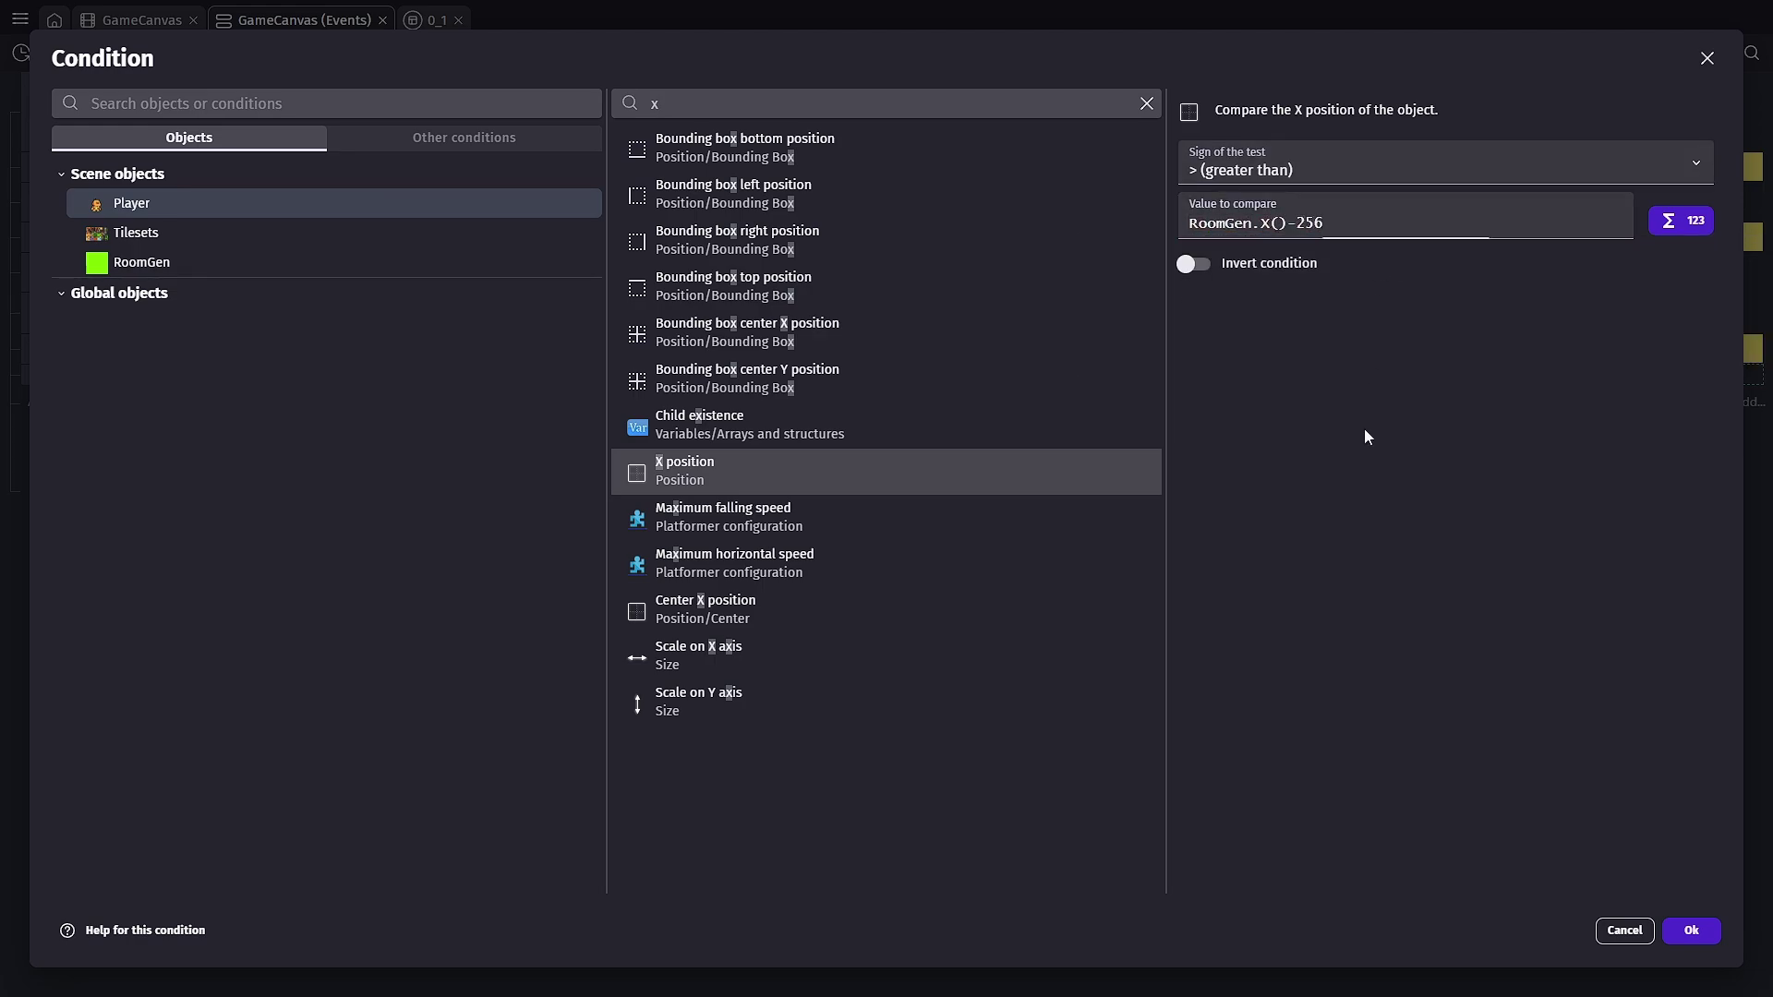
left_click(1686, 927)
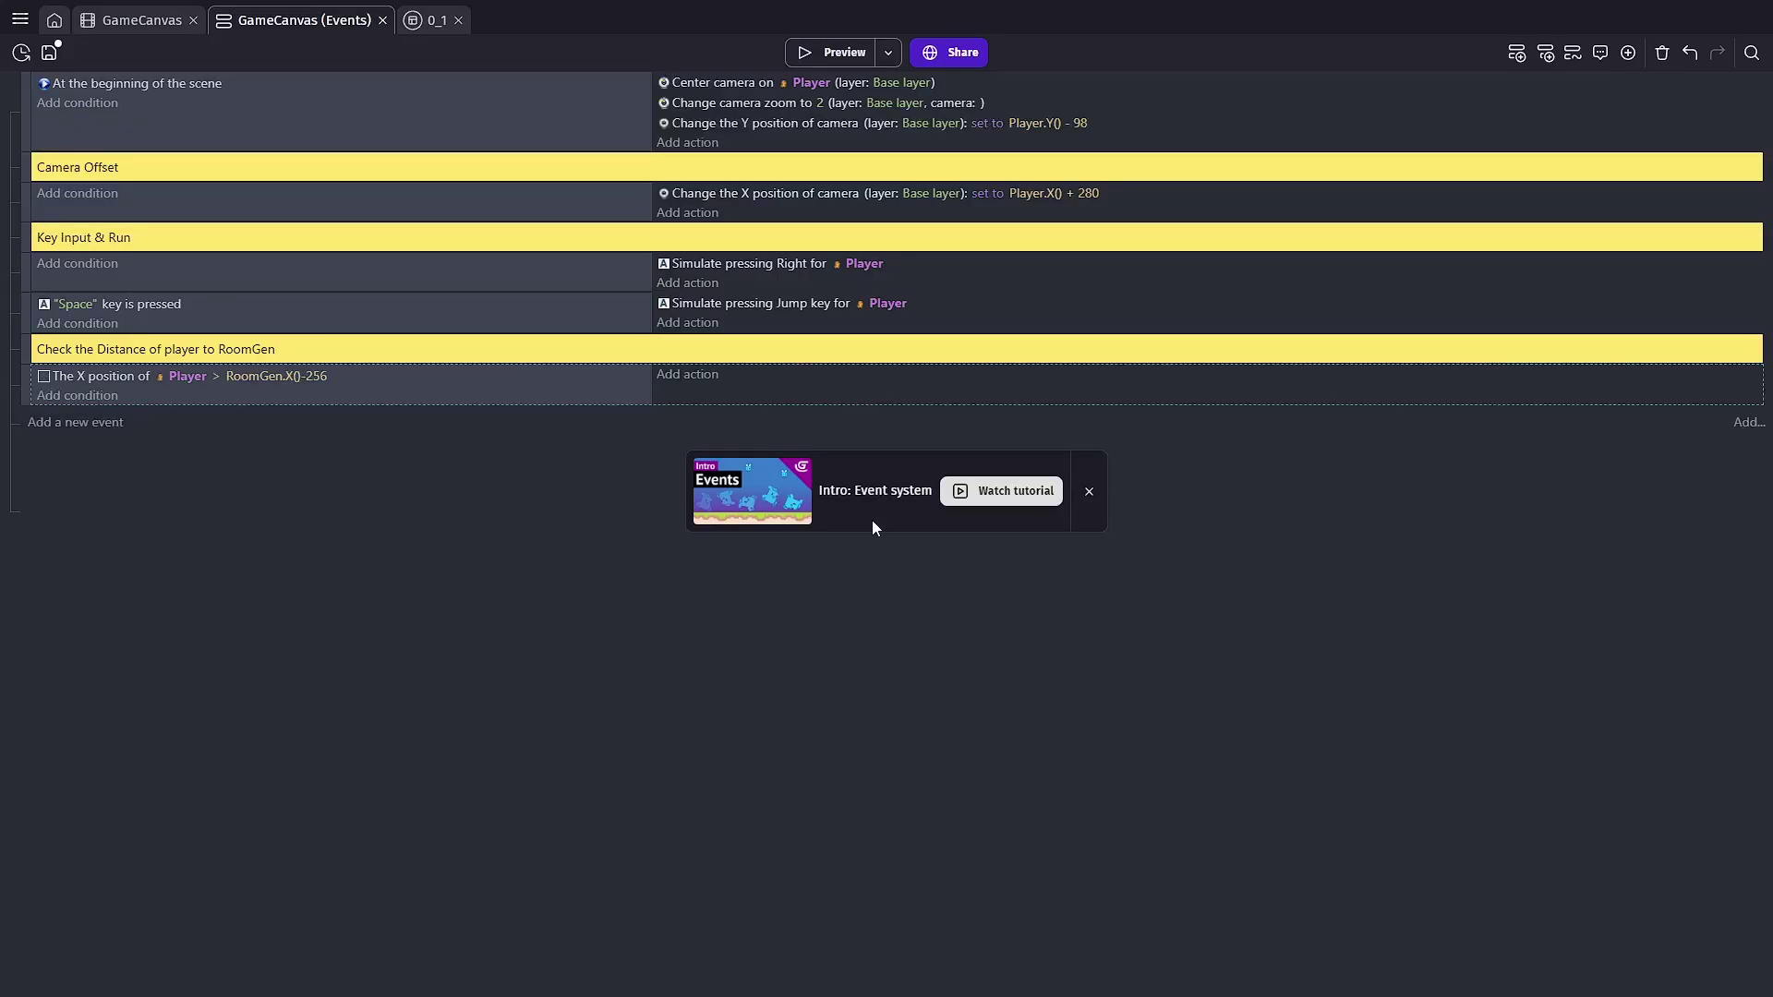
Add a 'Create objects from an external layout' action using layout 0_1
left_click(688, 374)
type("cre")
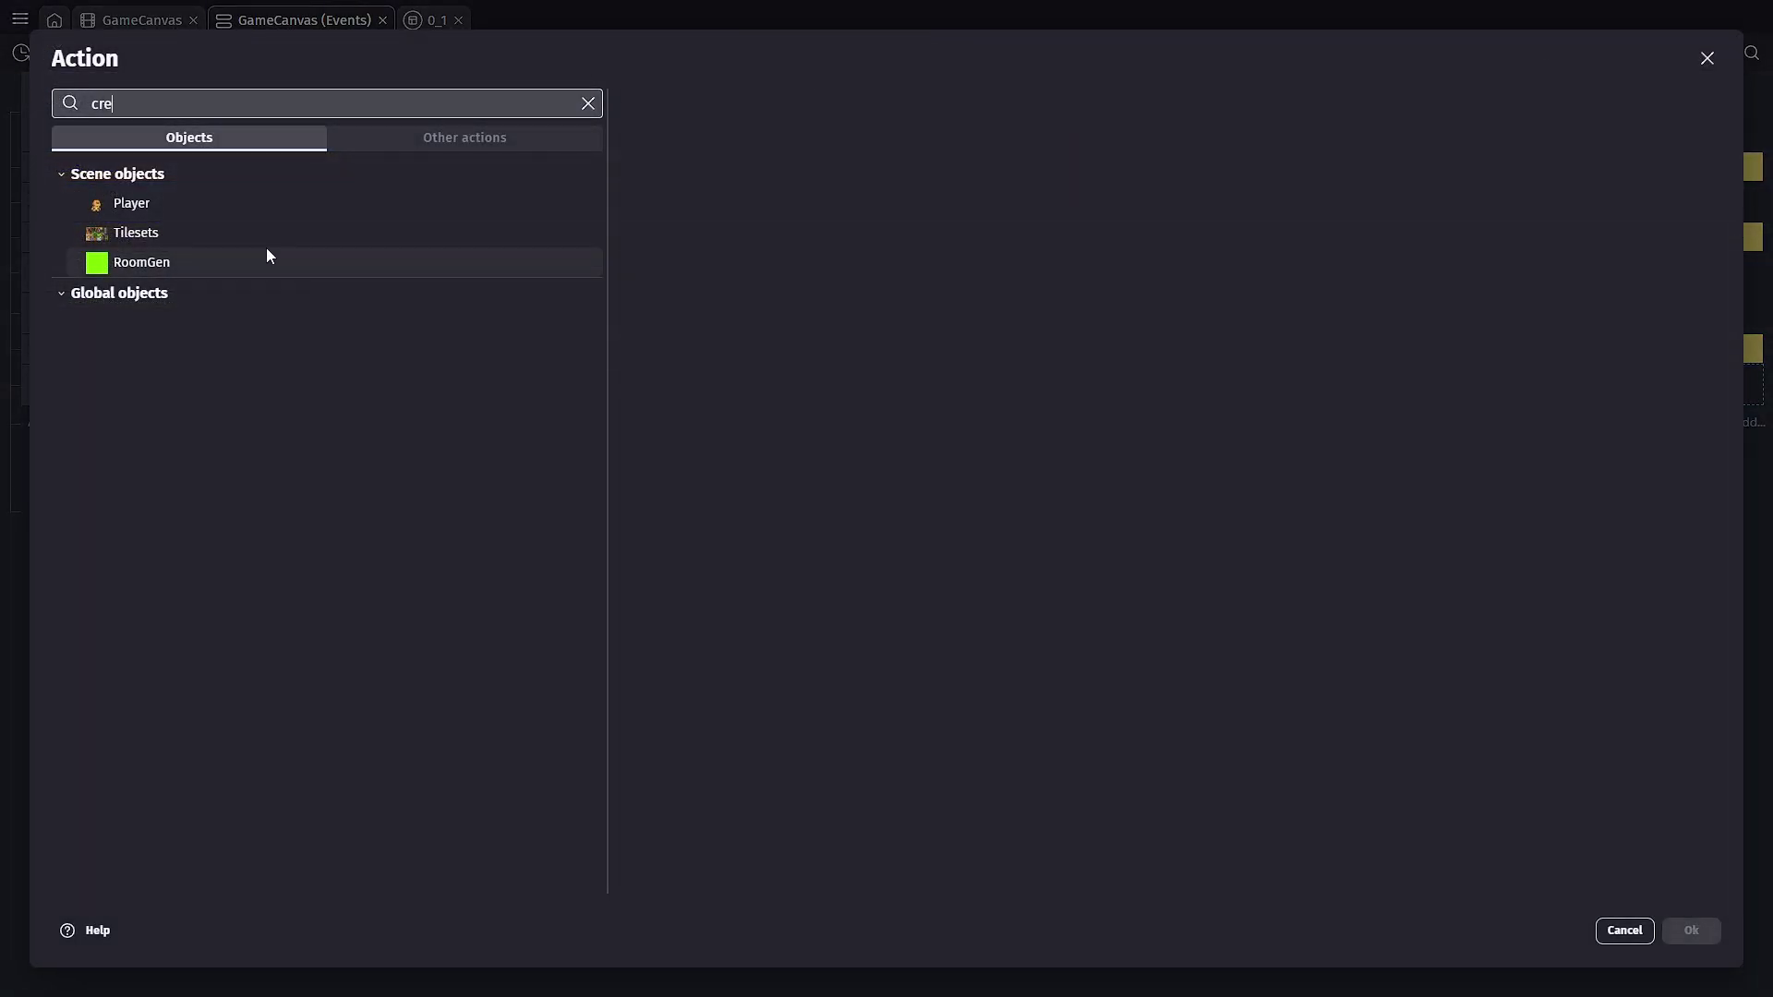
type("ate")
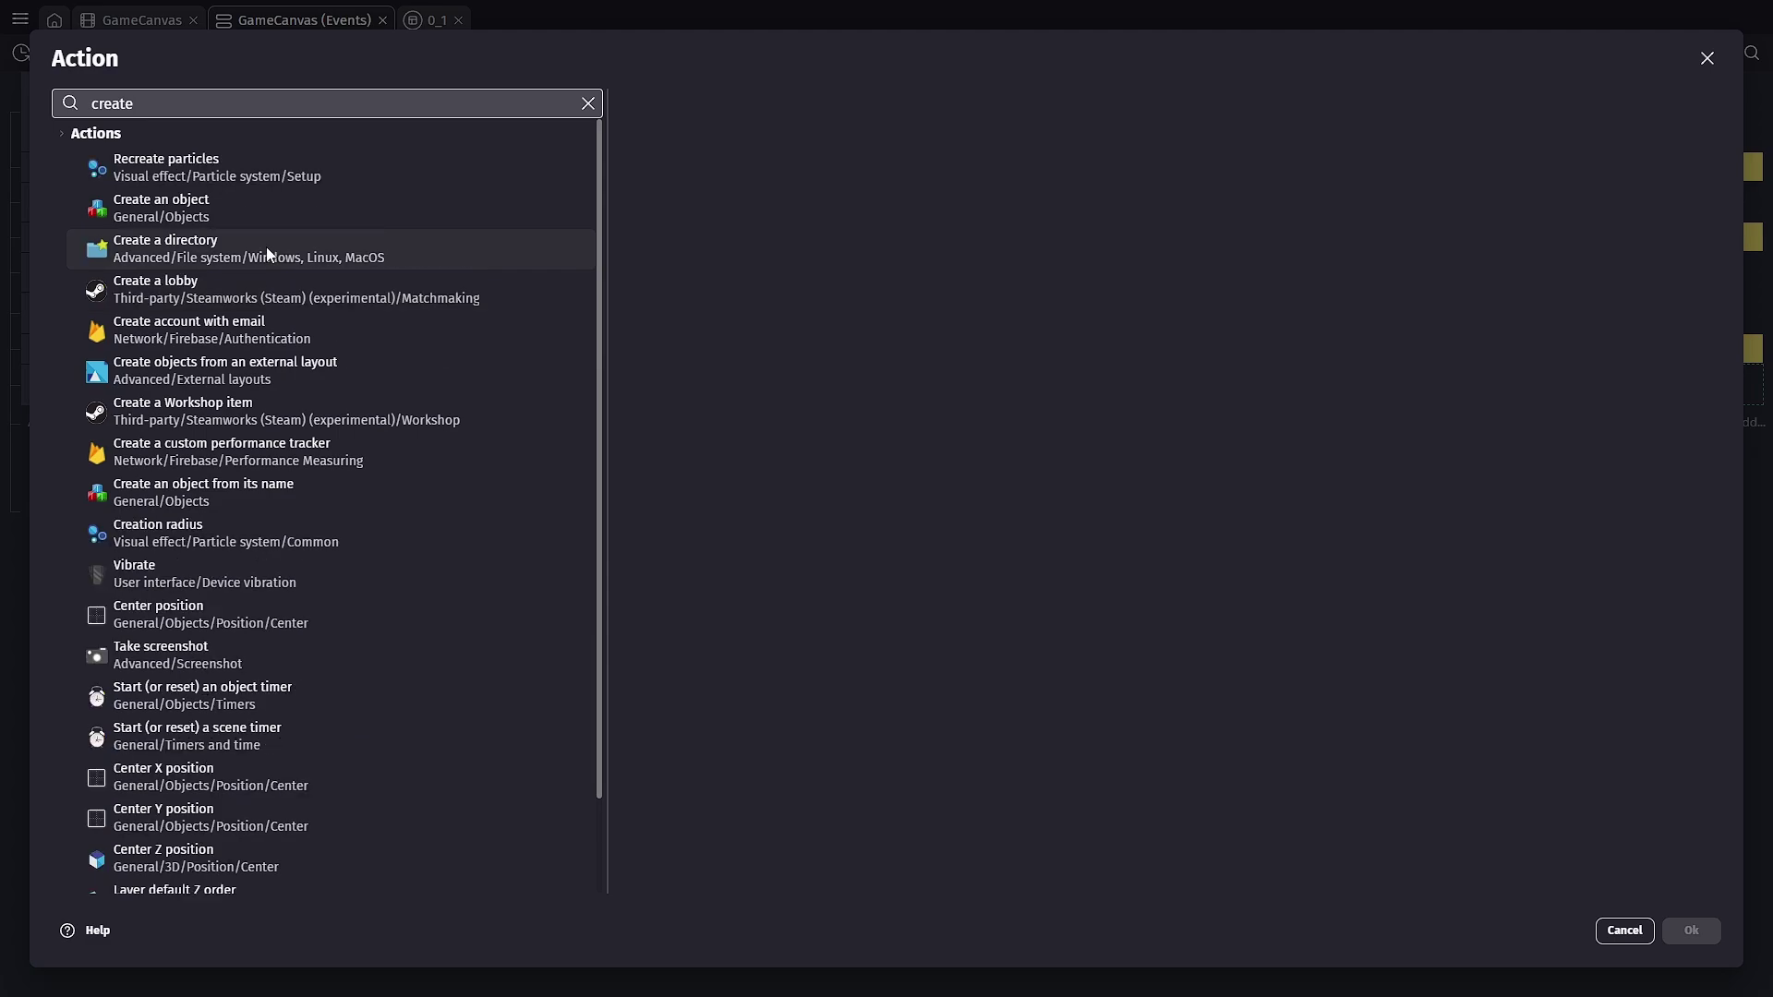
left_click(209, 371)
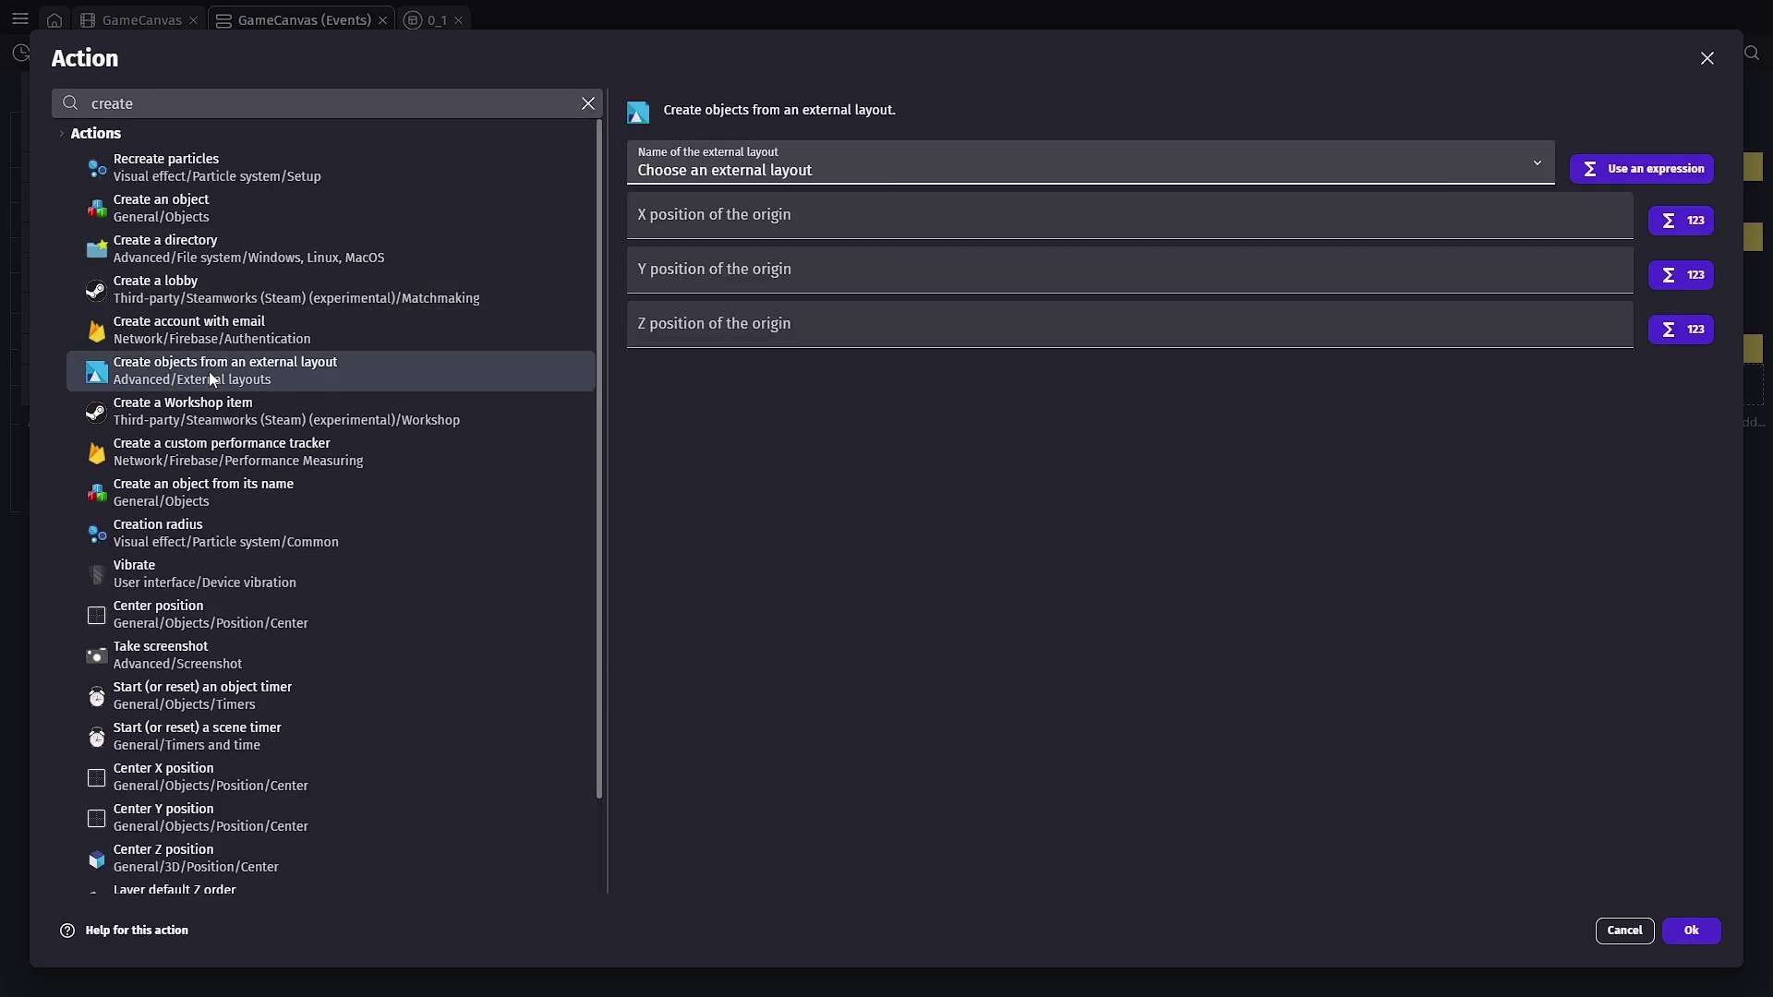
left_click(671, 170)
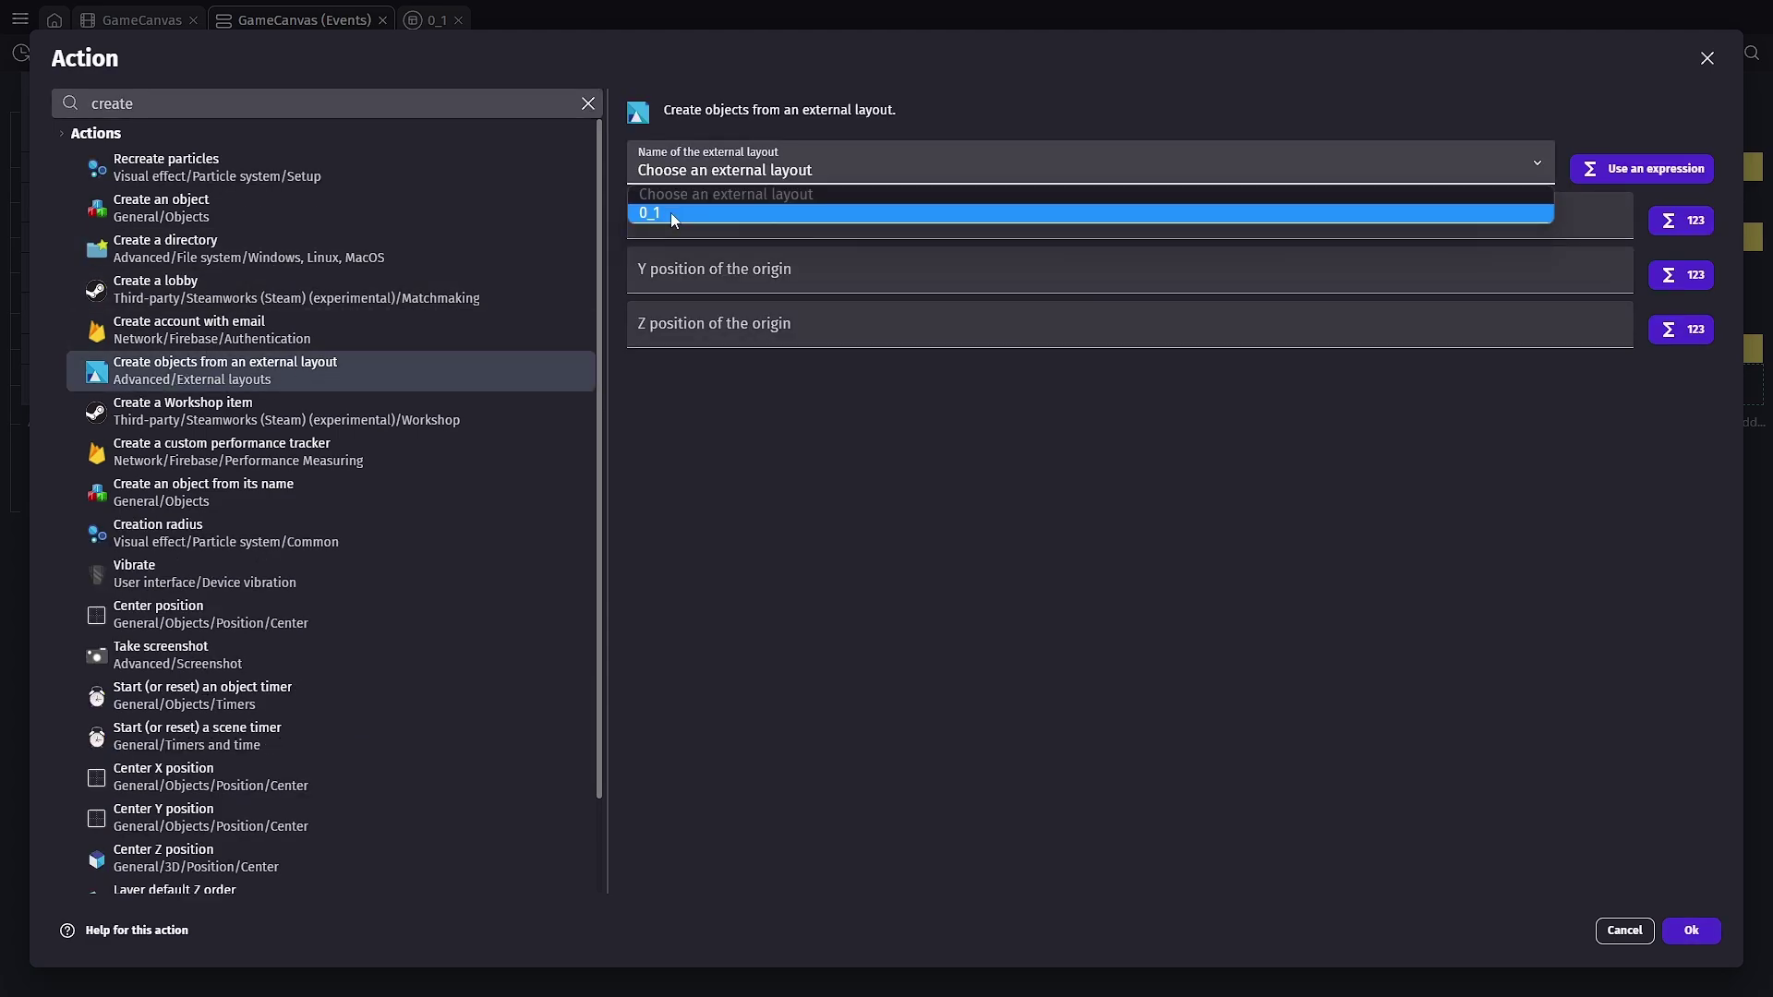
left_click(673, 214)
Set the spawn origin to X RoomGen.X(), Y RoomGen.Y(), Z 0
left_click(672, 215)
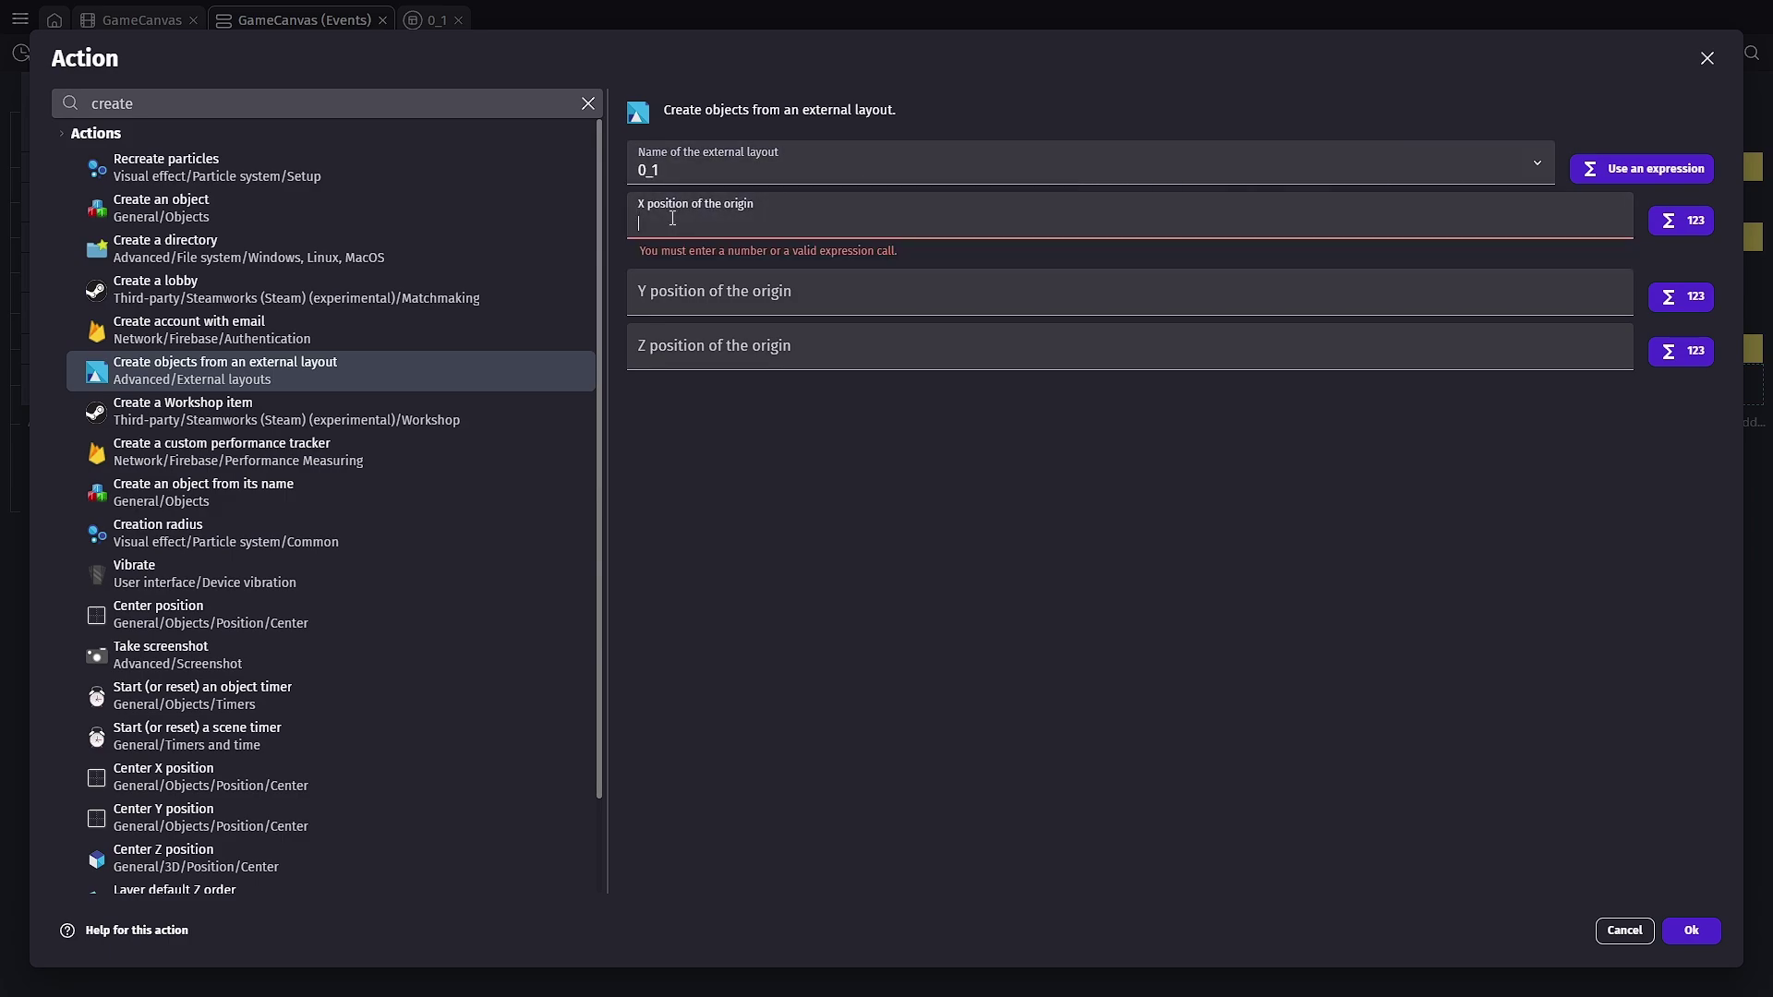
type("RoomGen.X(")
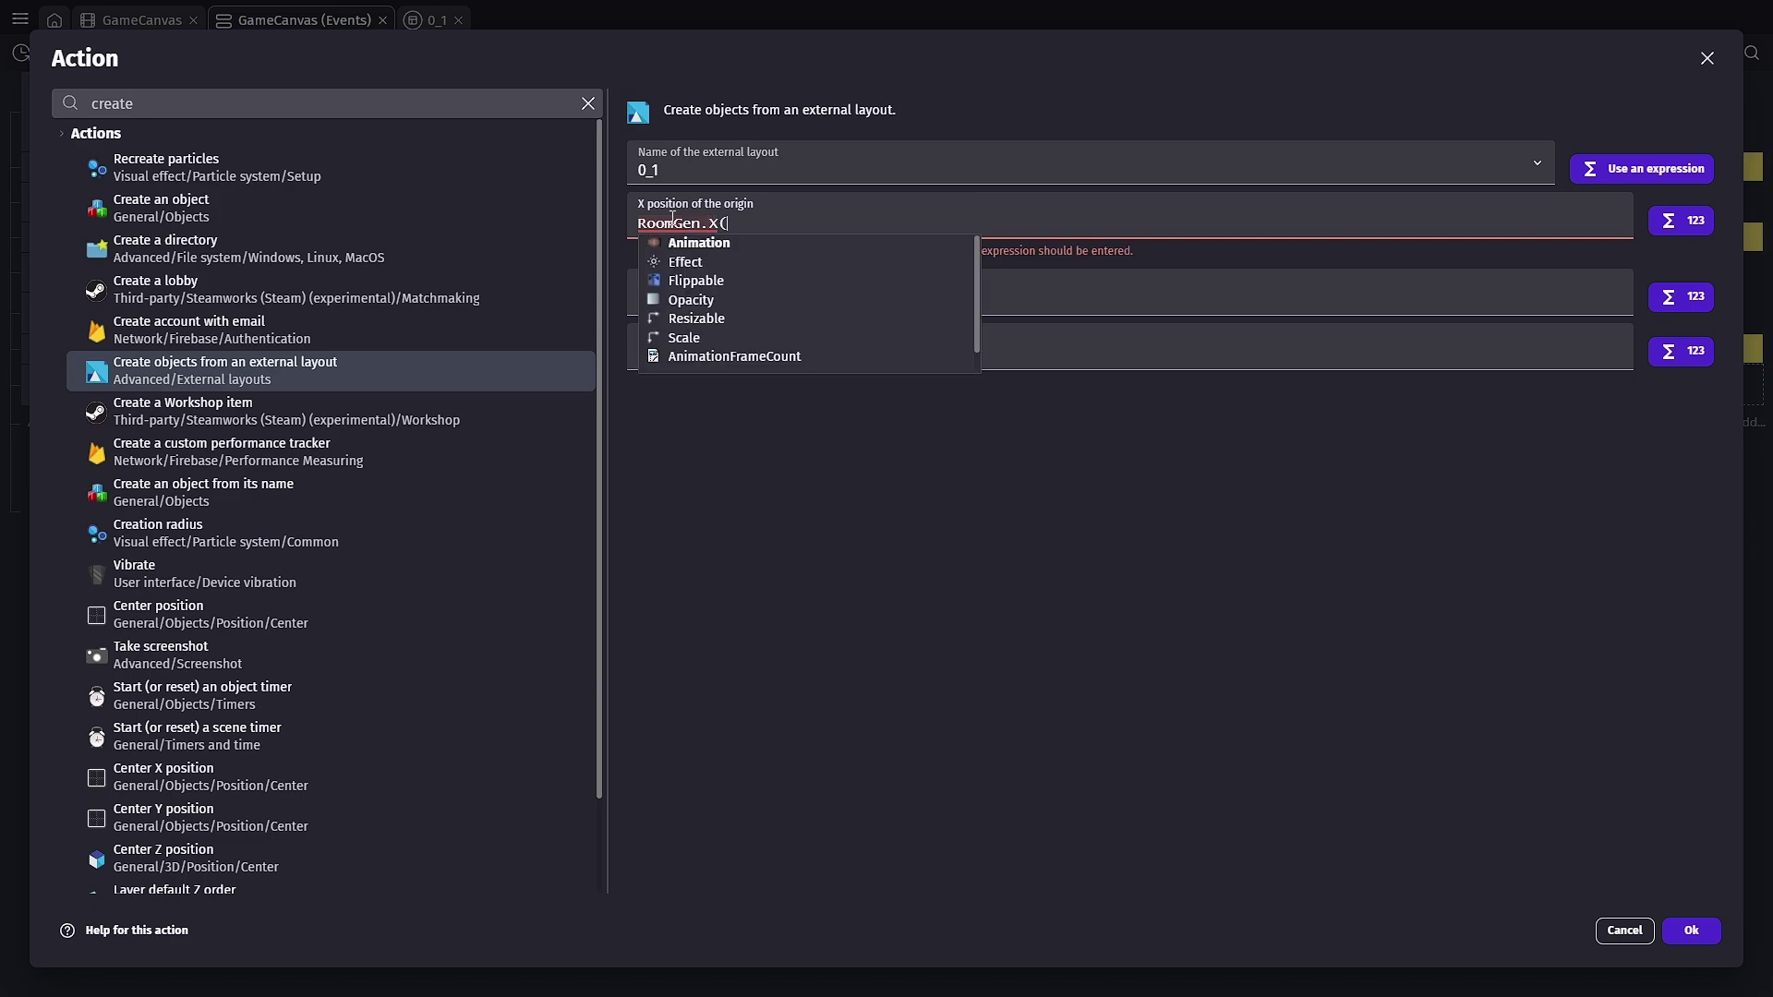
type(")")
key("ctrl+a")
key("ctrl+c")
left_click(719, 277)
key("ctrl+v")
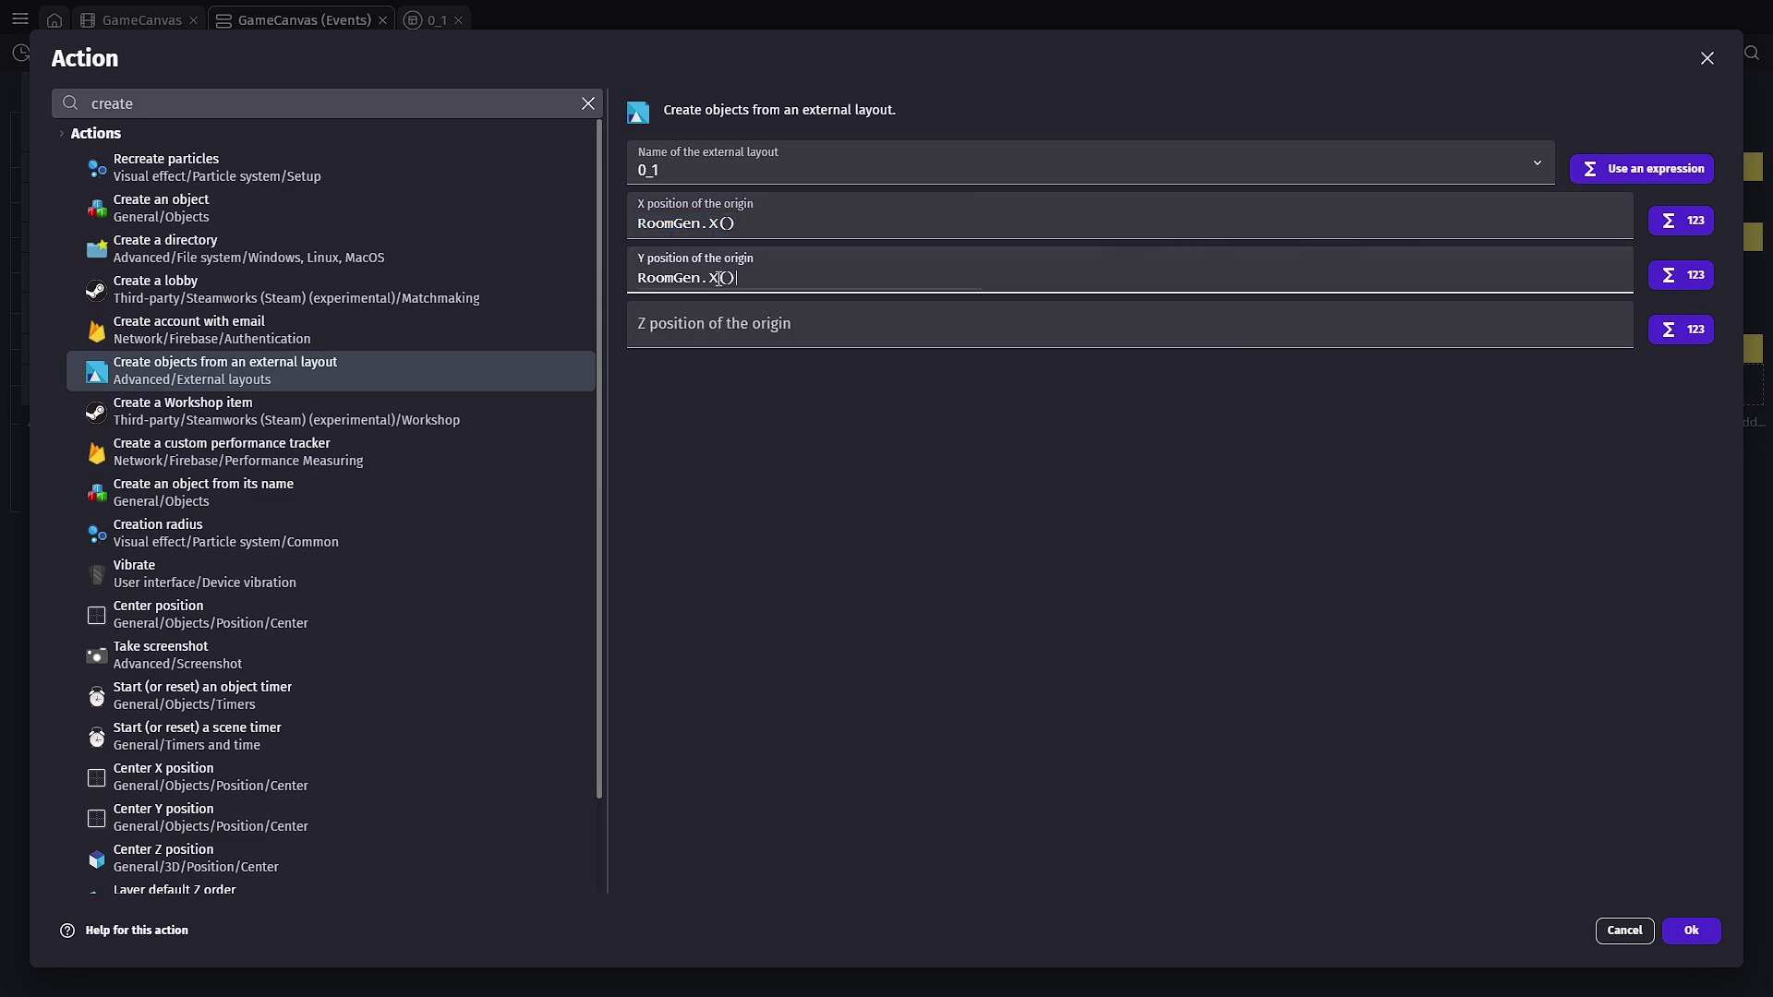
double_click(717, 277)
type("Y")
left_click(788, 334)
type("0")
left_click(910, 477)
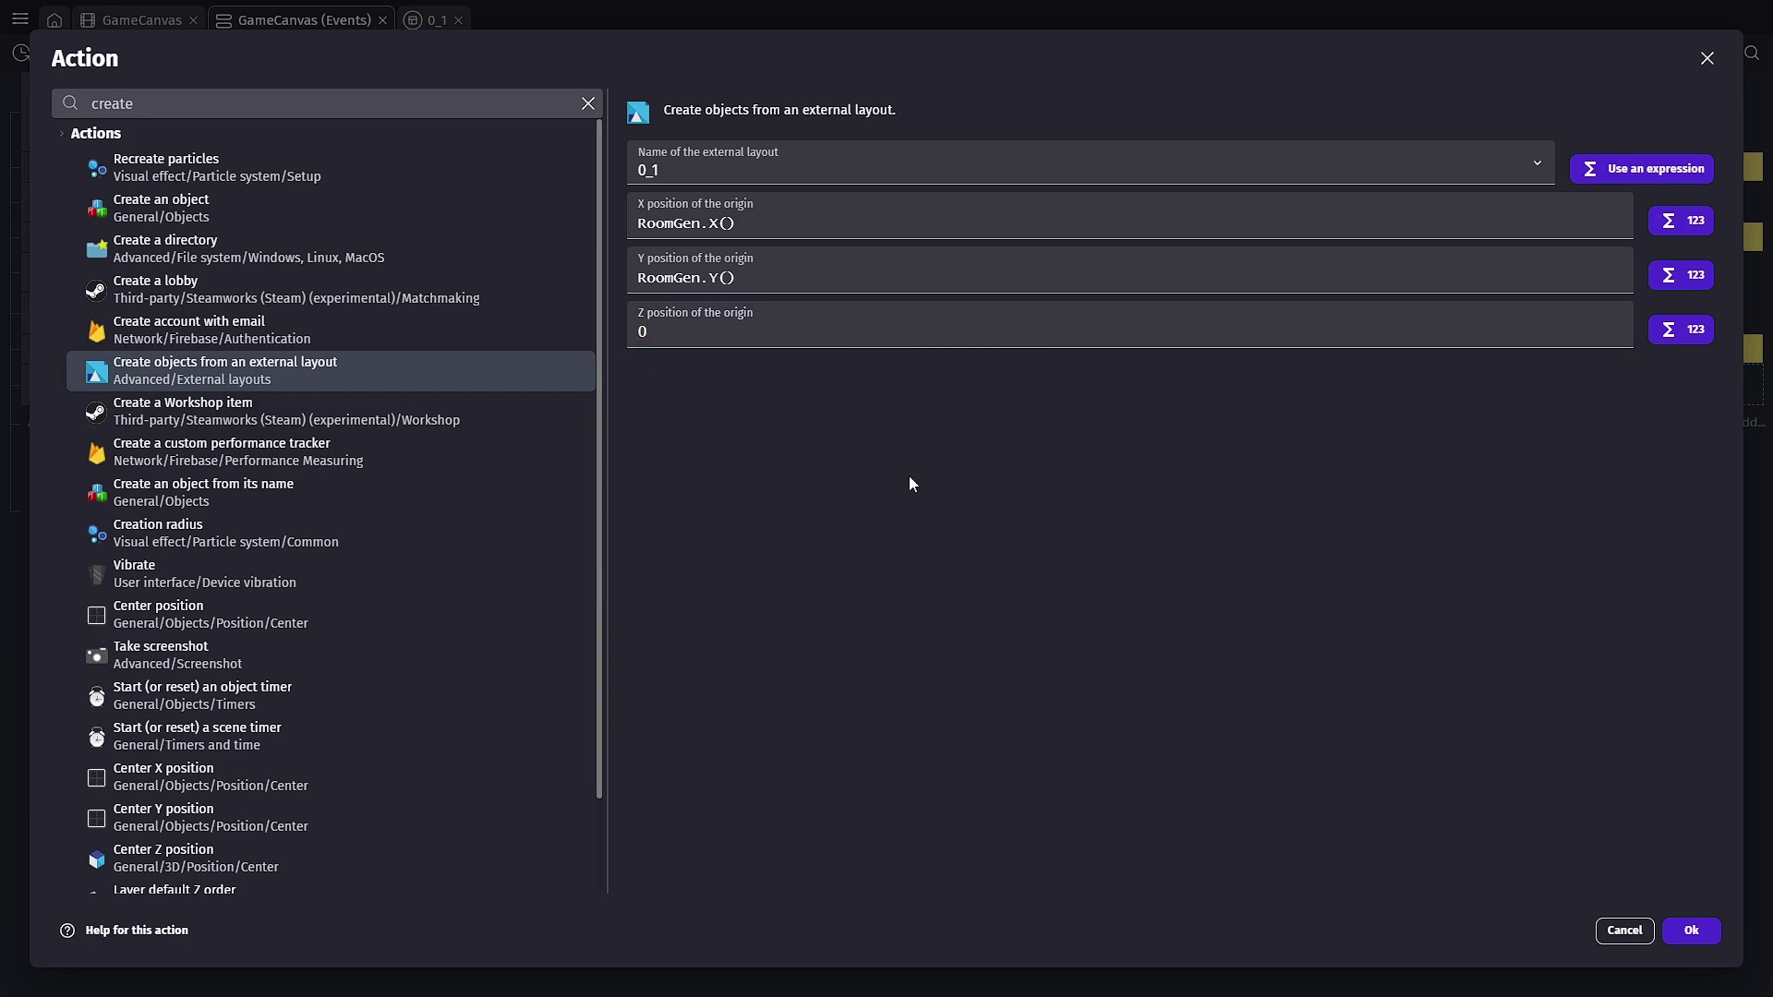
Confirm the create-from-layout action, then preview the game and jump twice with Space
left_click(1702, 938)
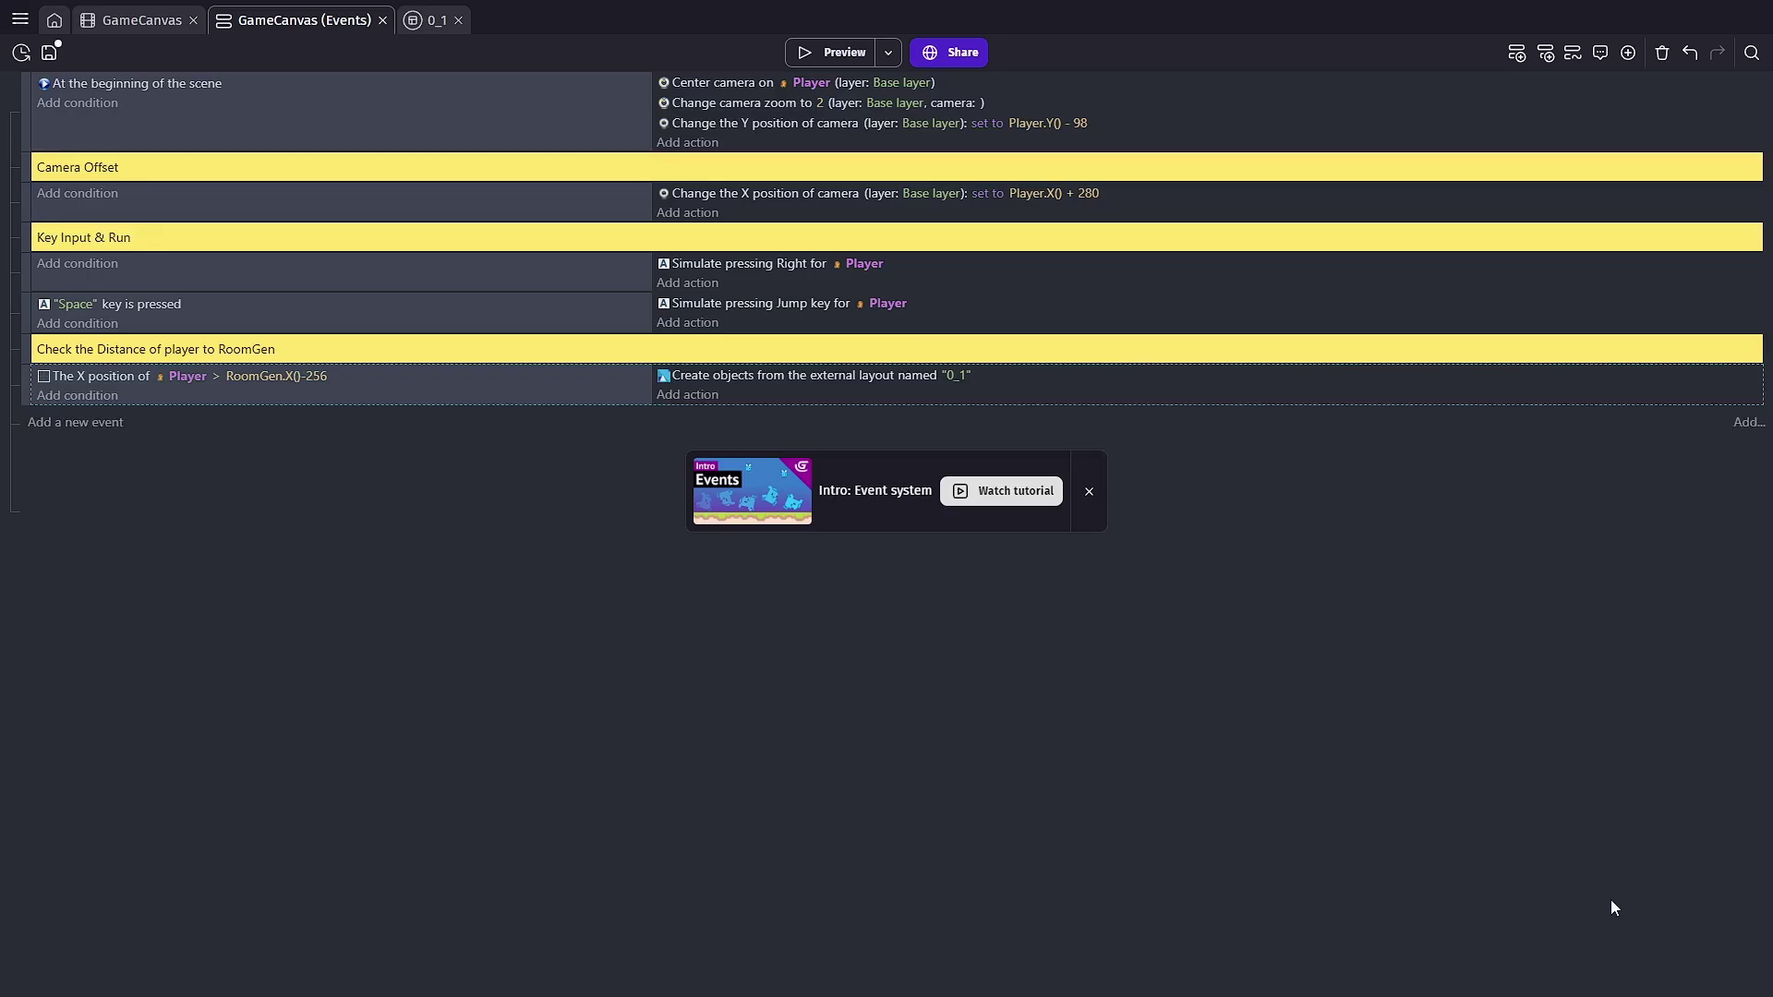
left_click(837, 55)
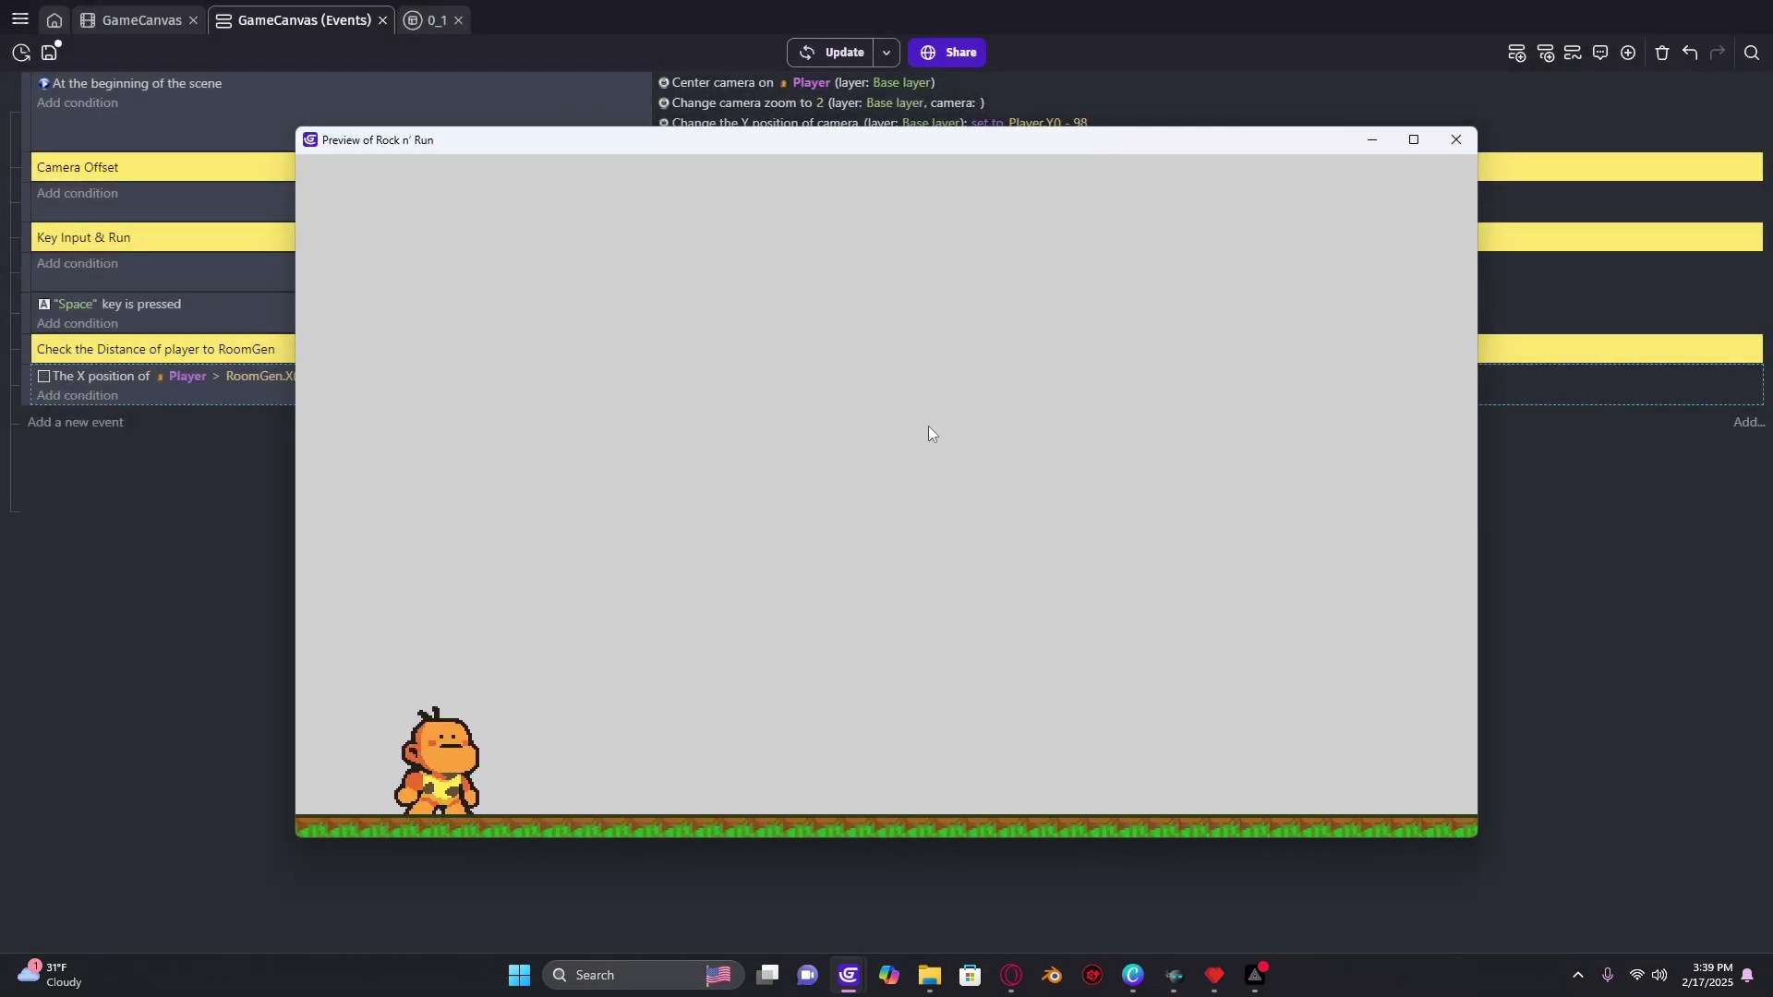
key("space")
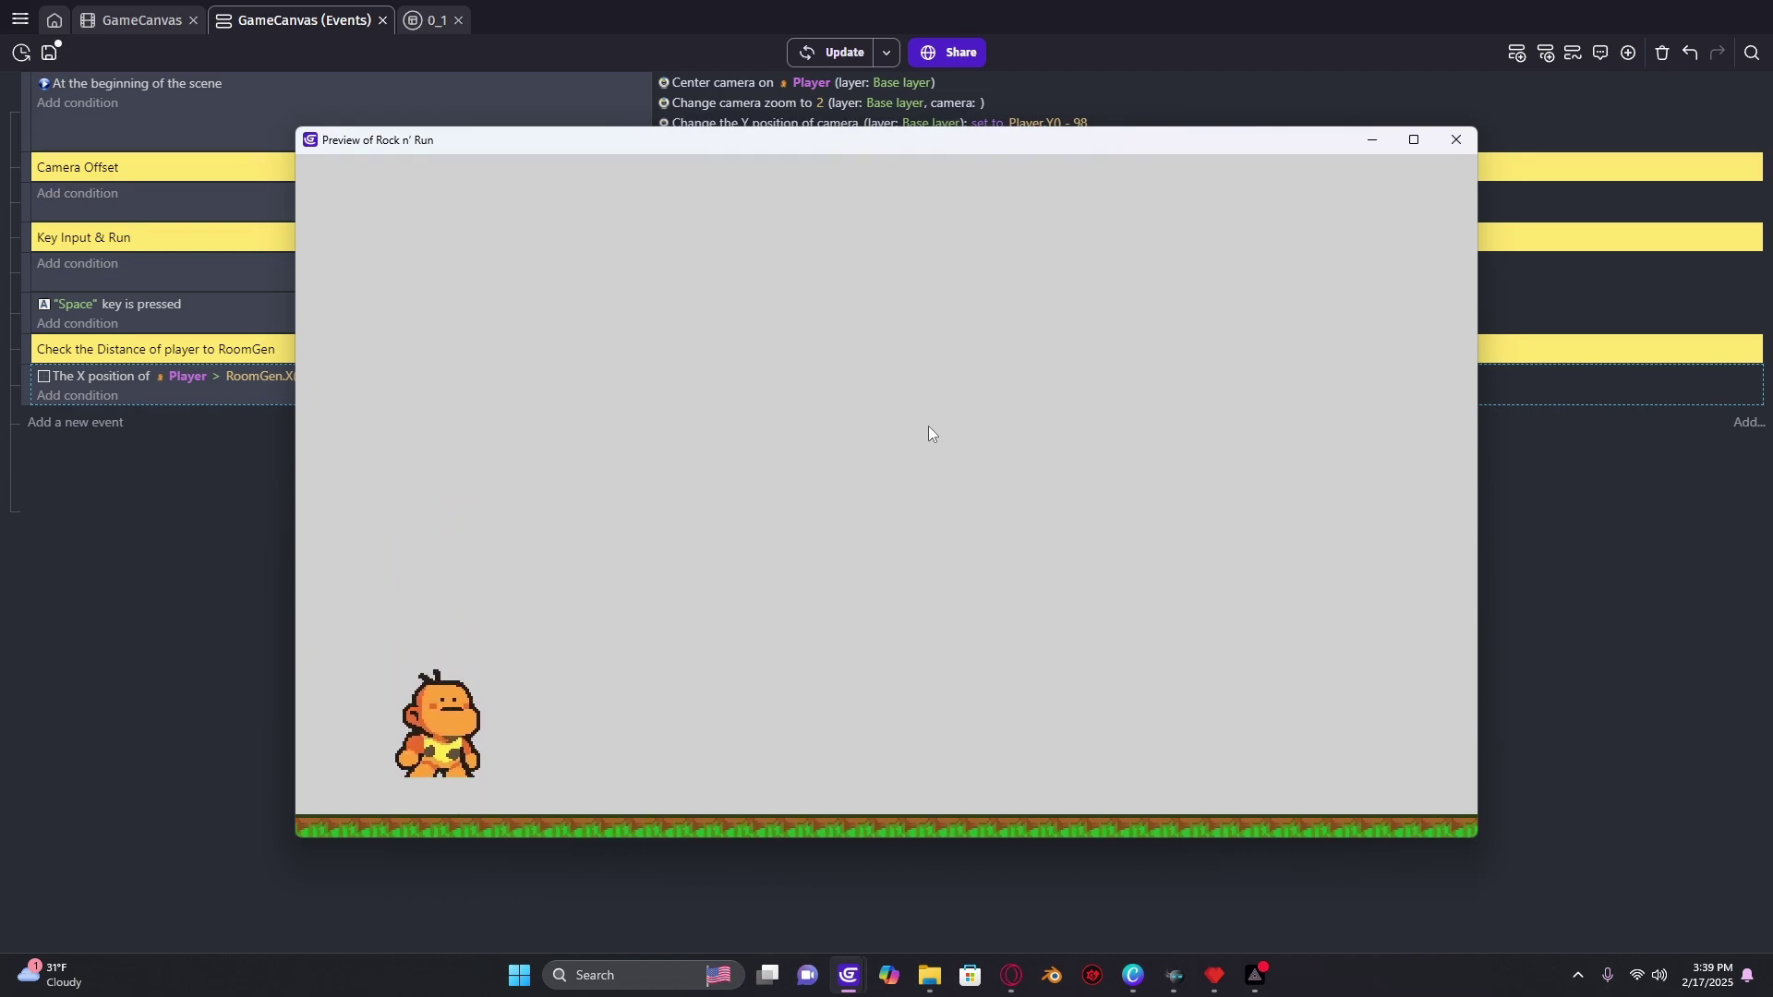
key("space")
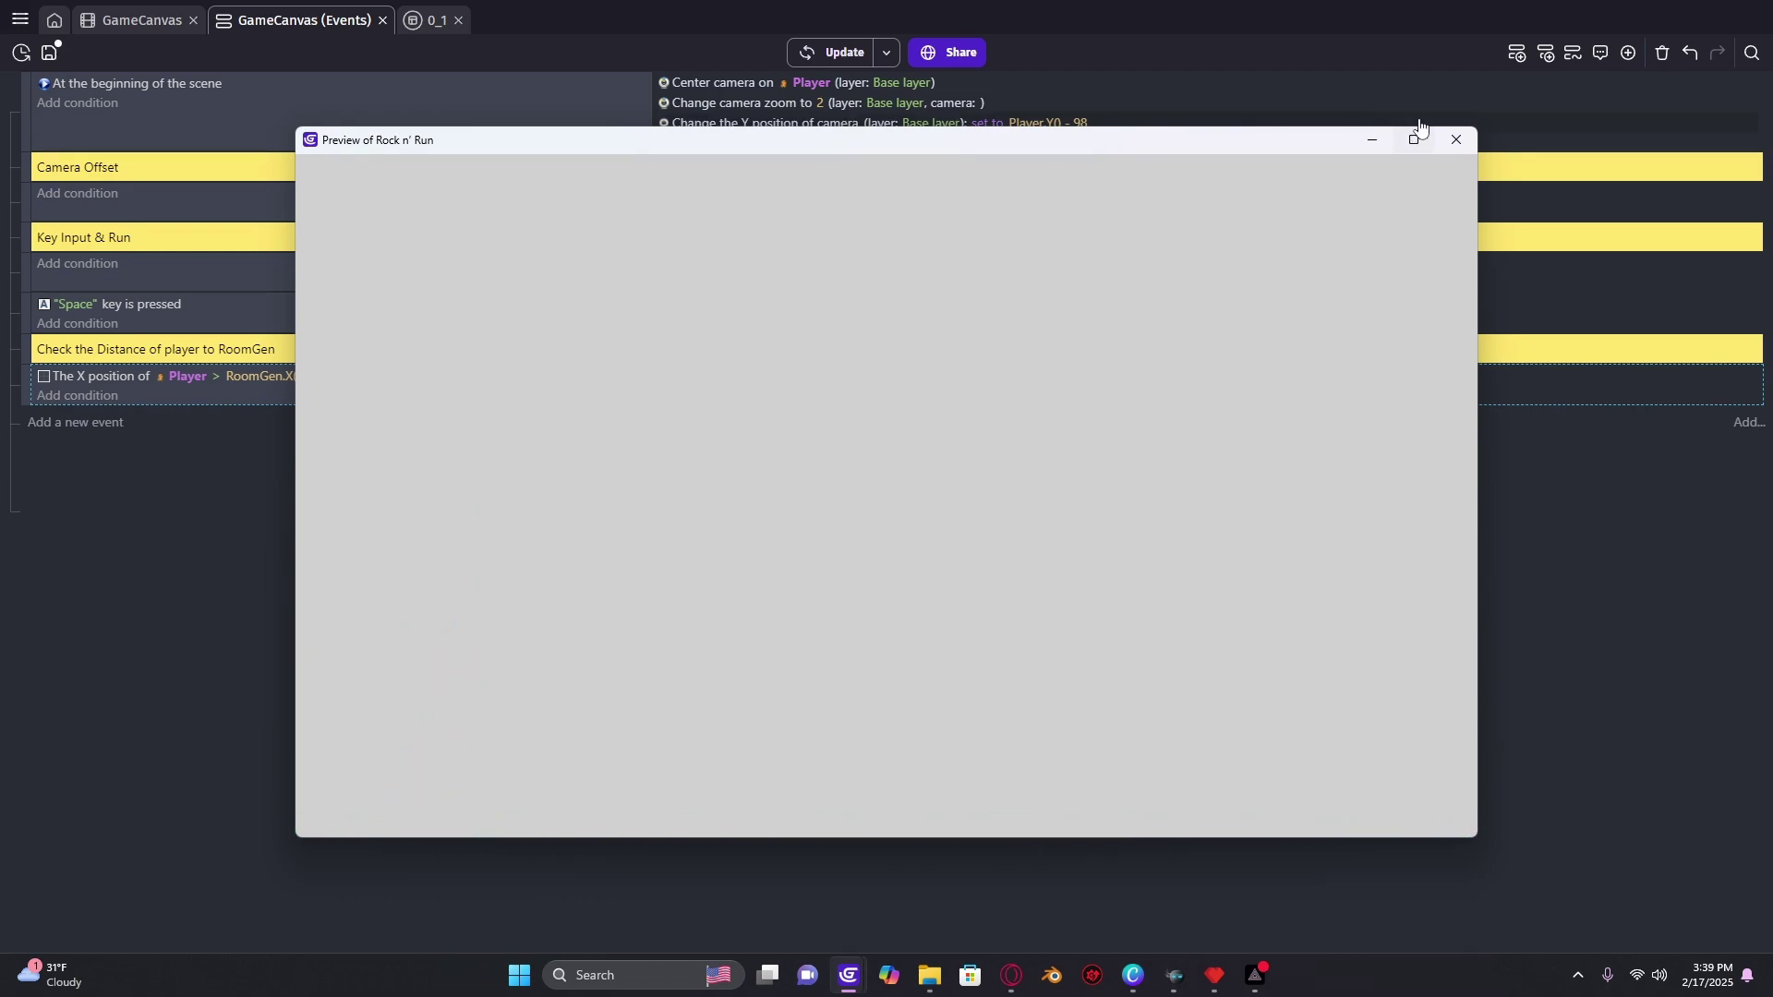
Add a RoomGen 'Delete the object' action to the distance event and preview again
left_click(1457, 139)
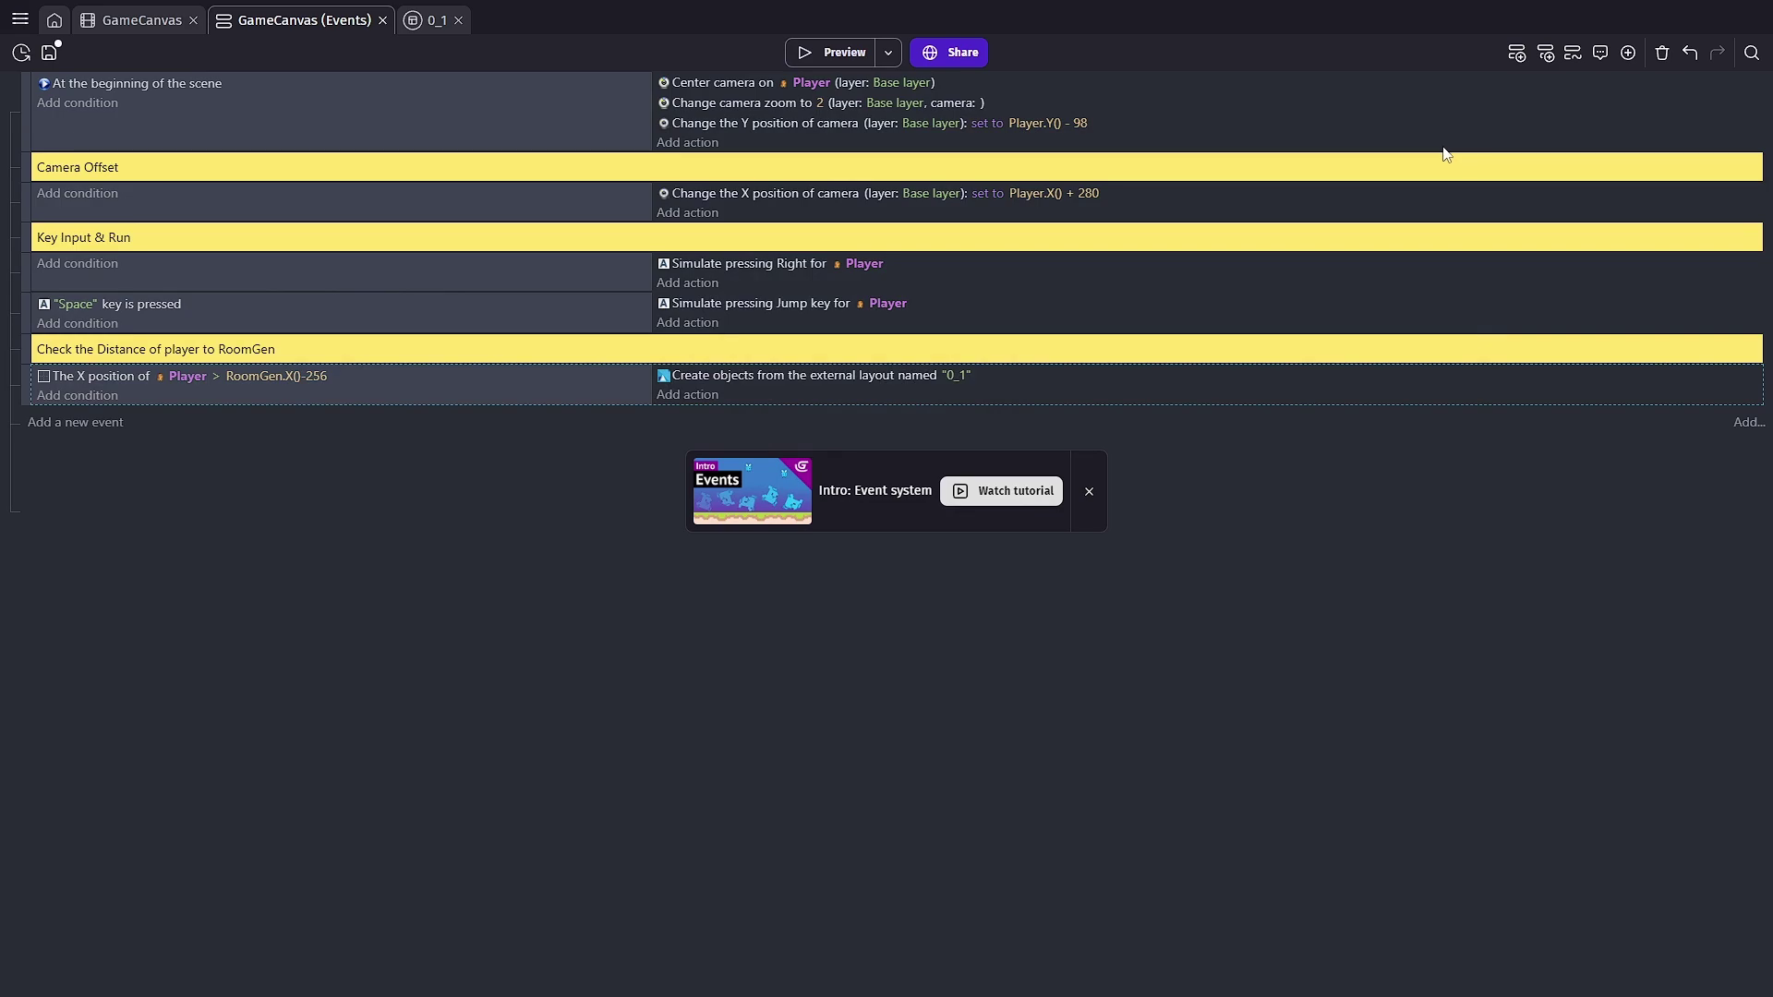
left_click(693, 394)
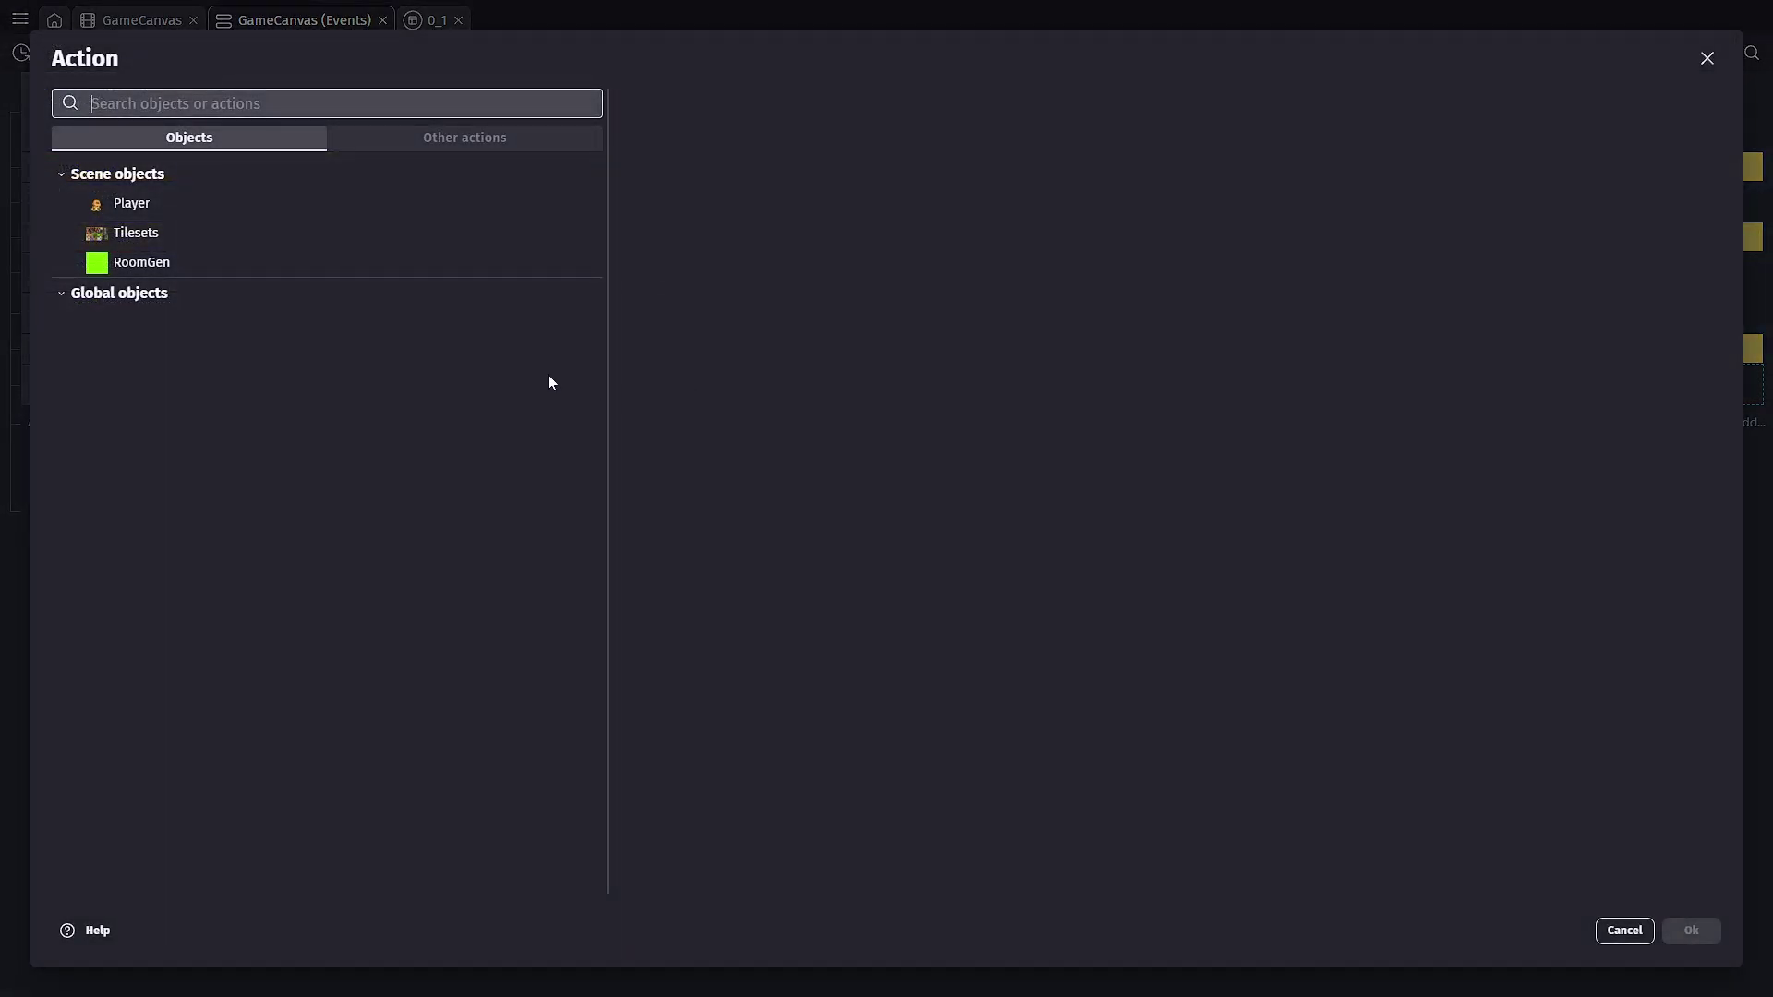
left_click(191, 262)
type("de")
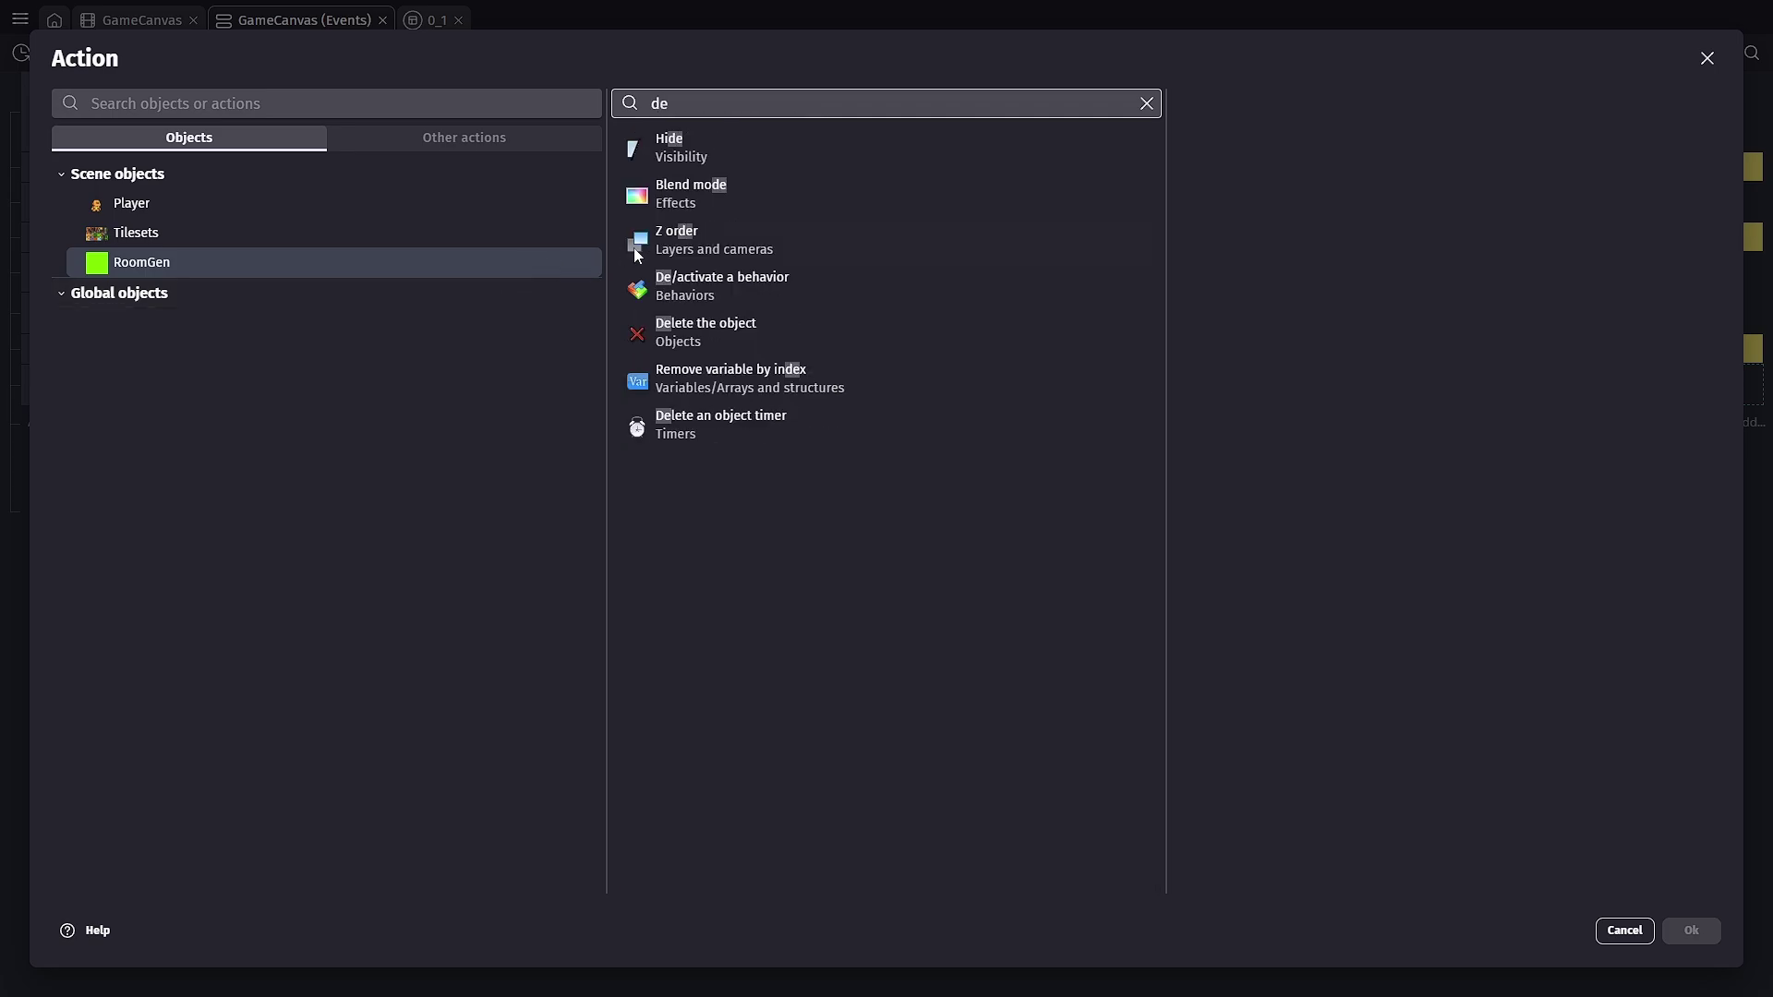
left_click(694, 338)
left_click(1695, 930)
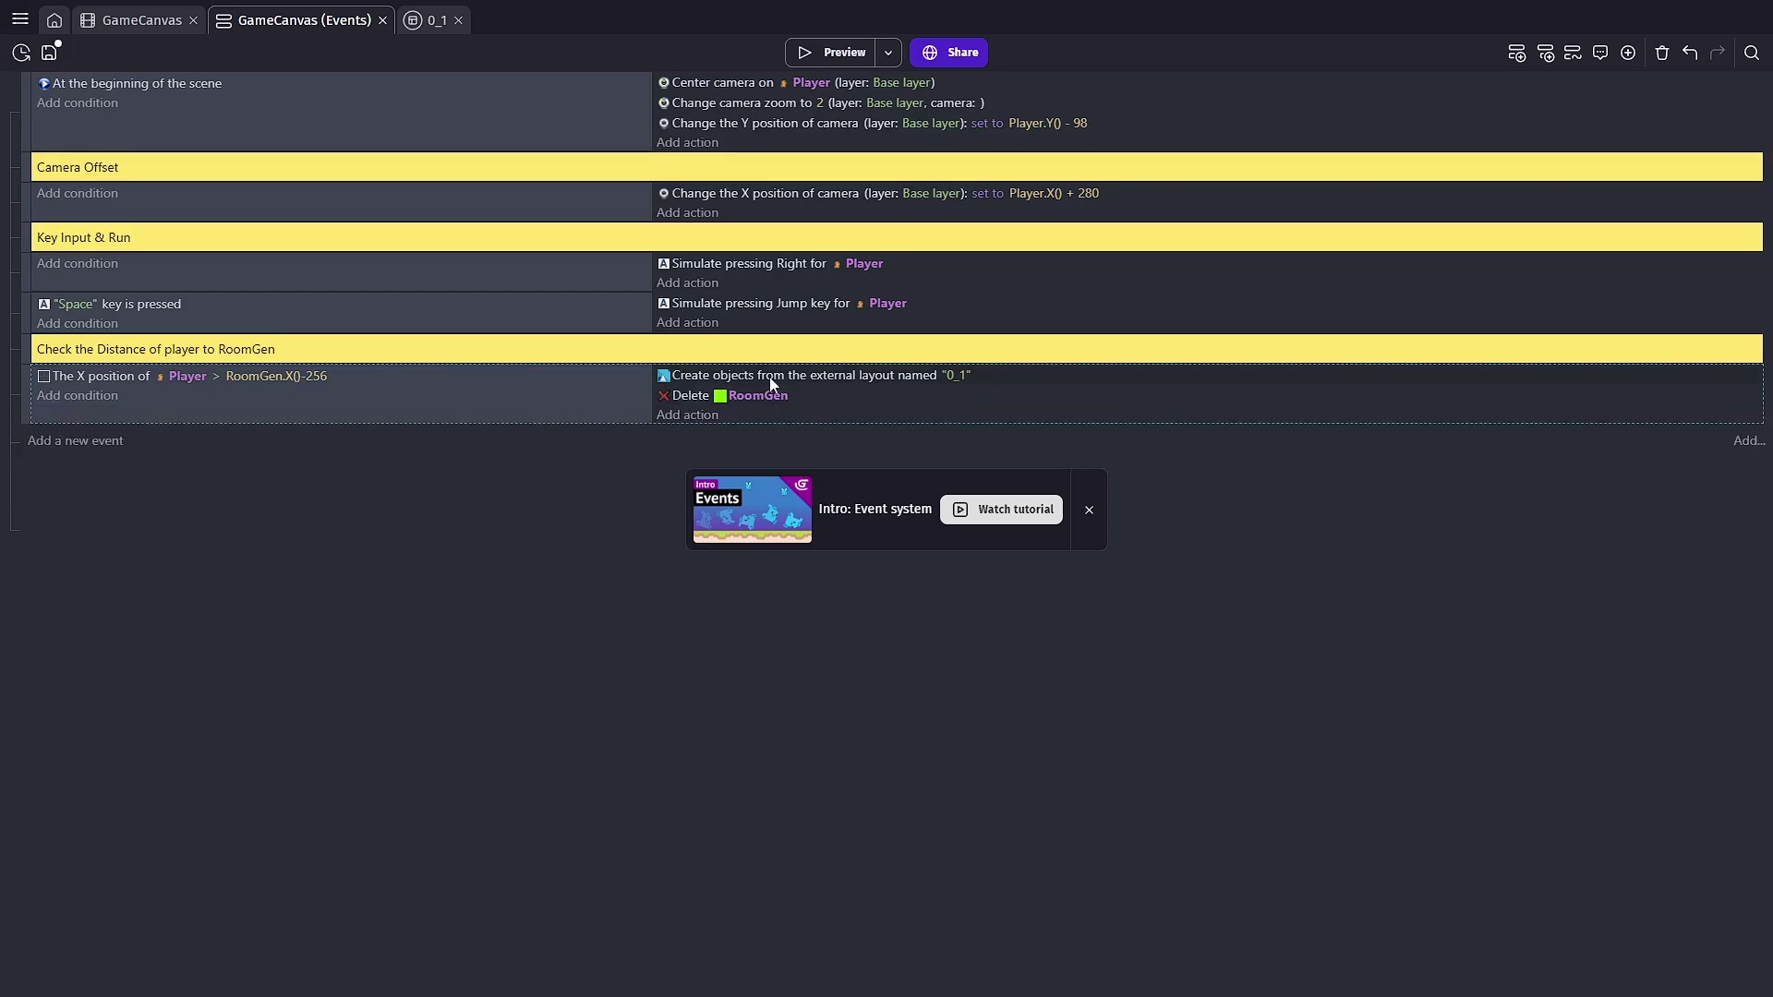
left_click(844, 52)
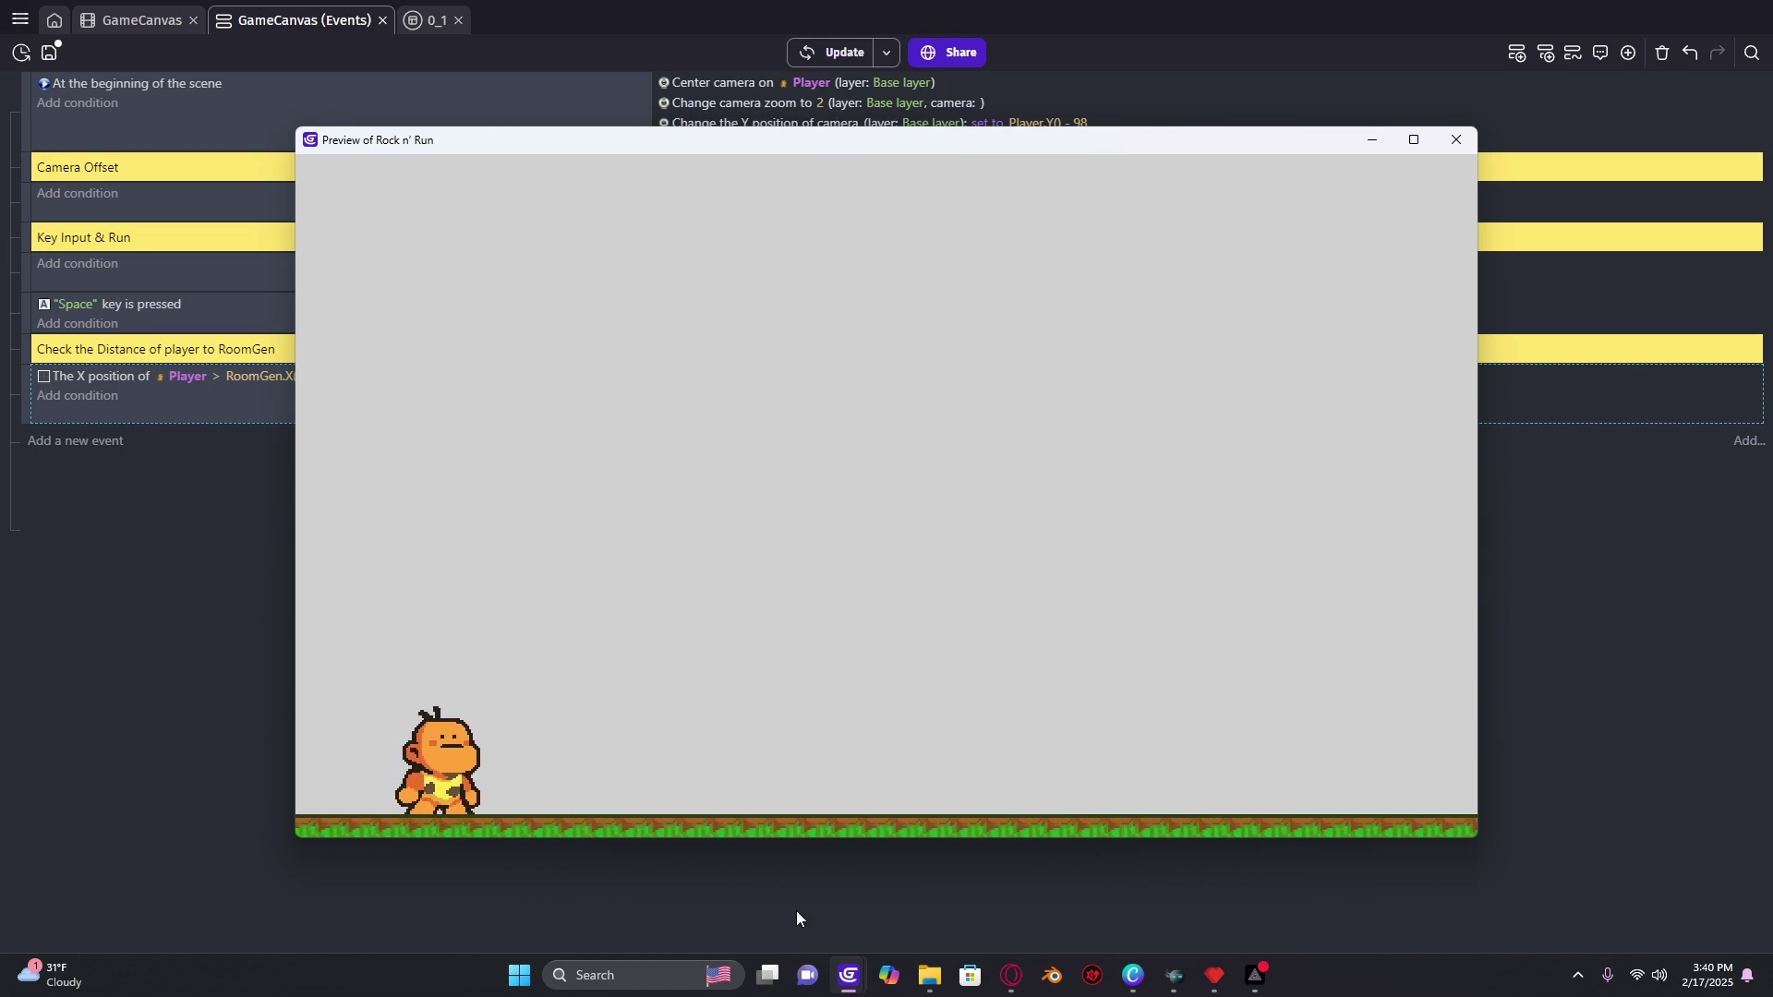
key("space")
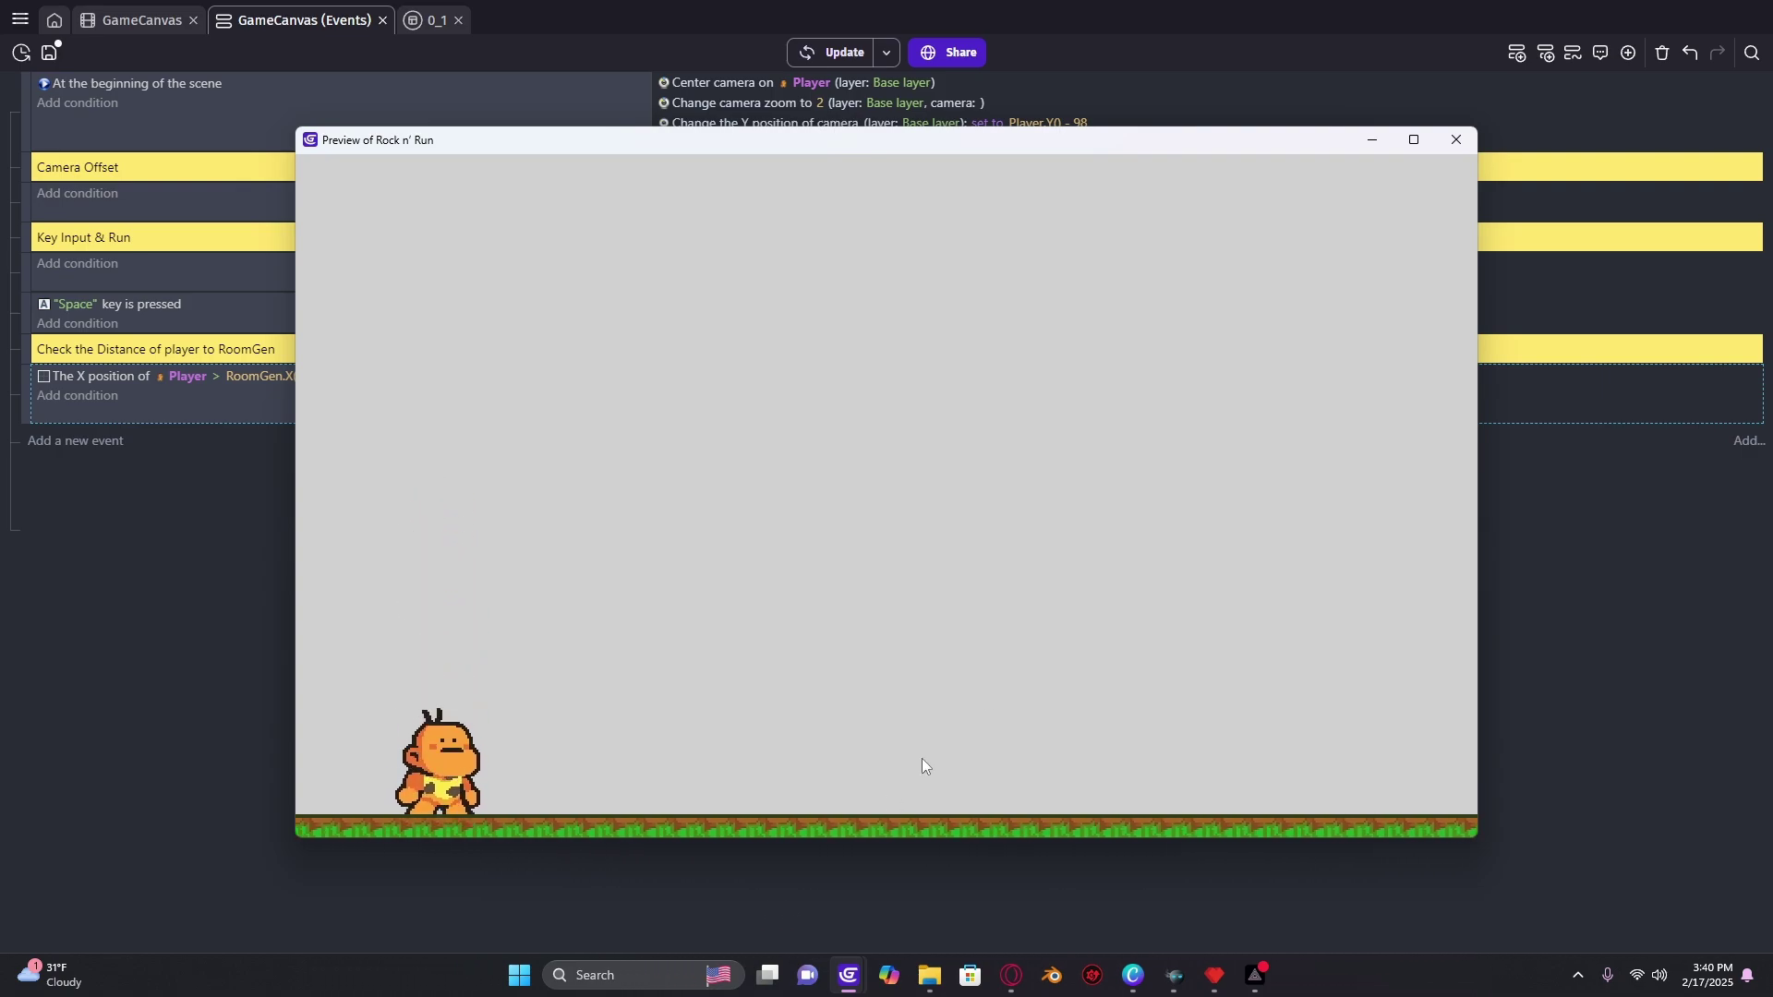
left_click(1456, 139)
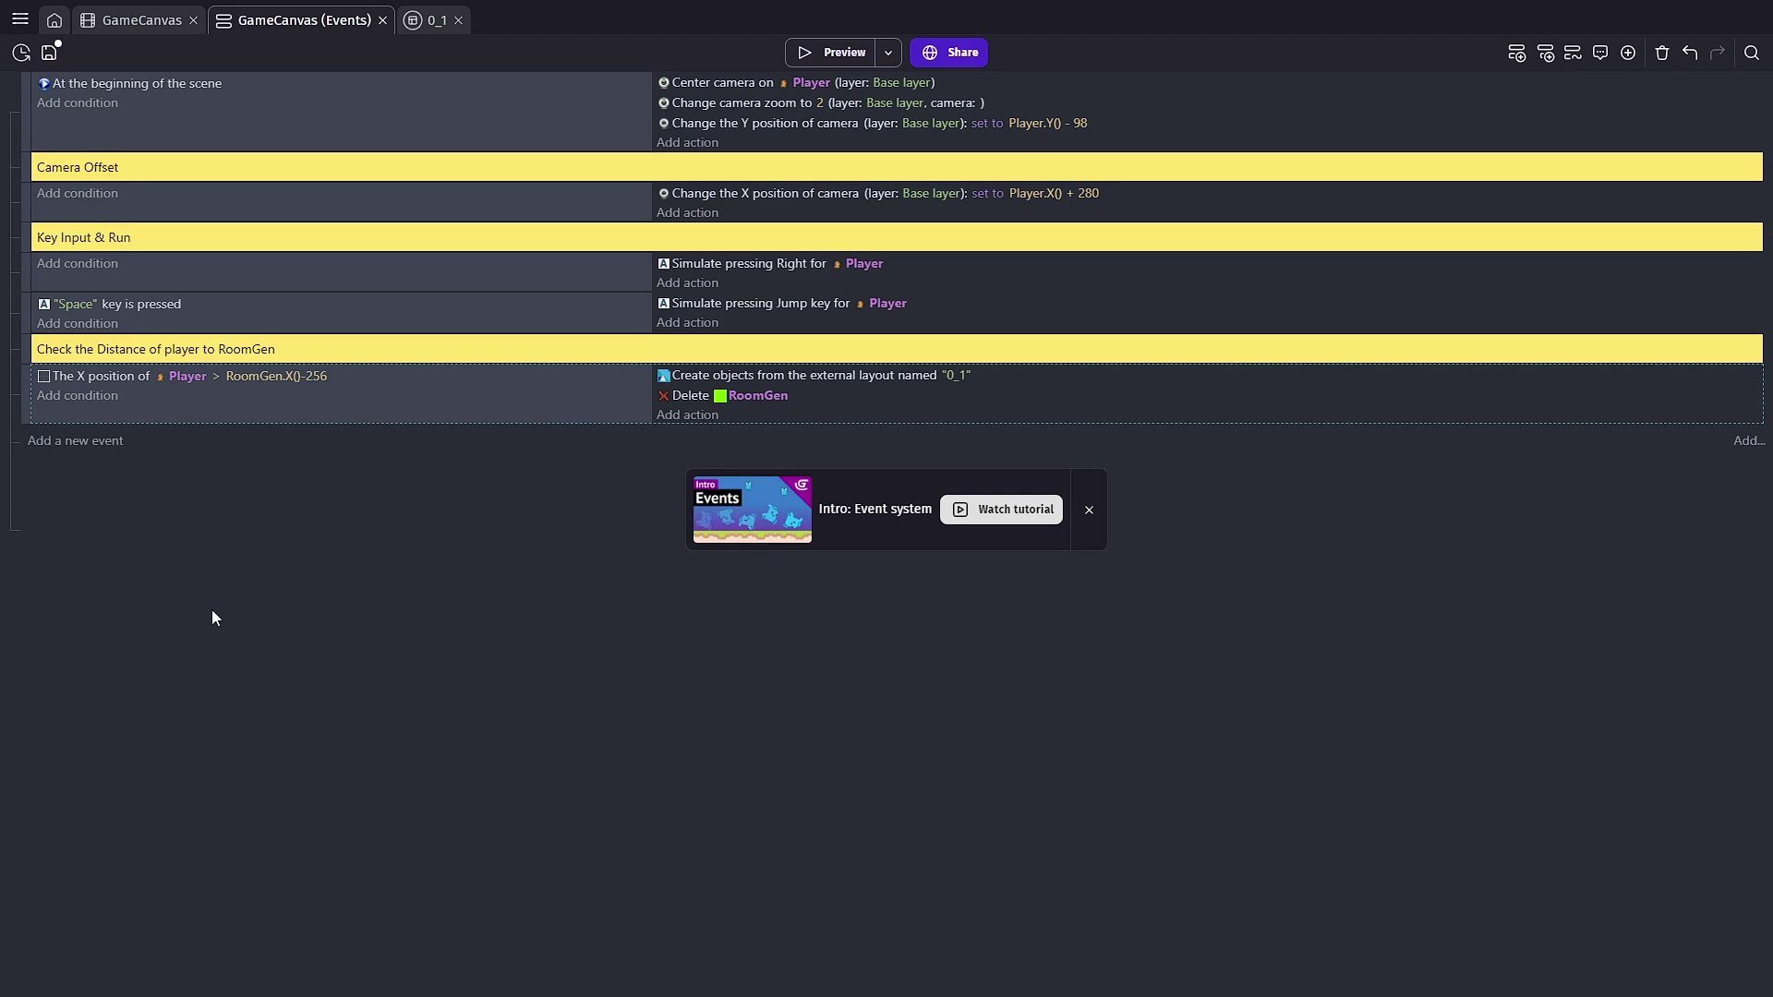
Add an 'Animation Manager' comment above the Key Input & Run event
left_click(1627, 53)
left_click(1423, 86)
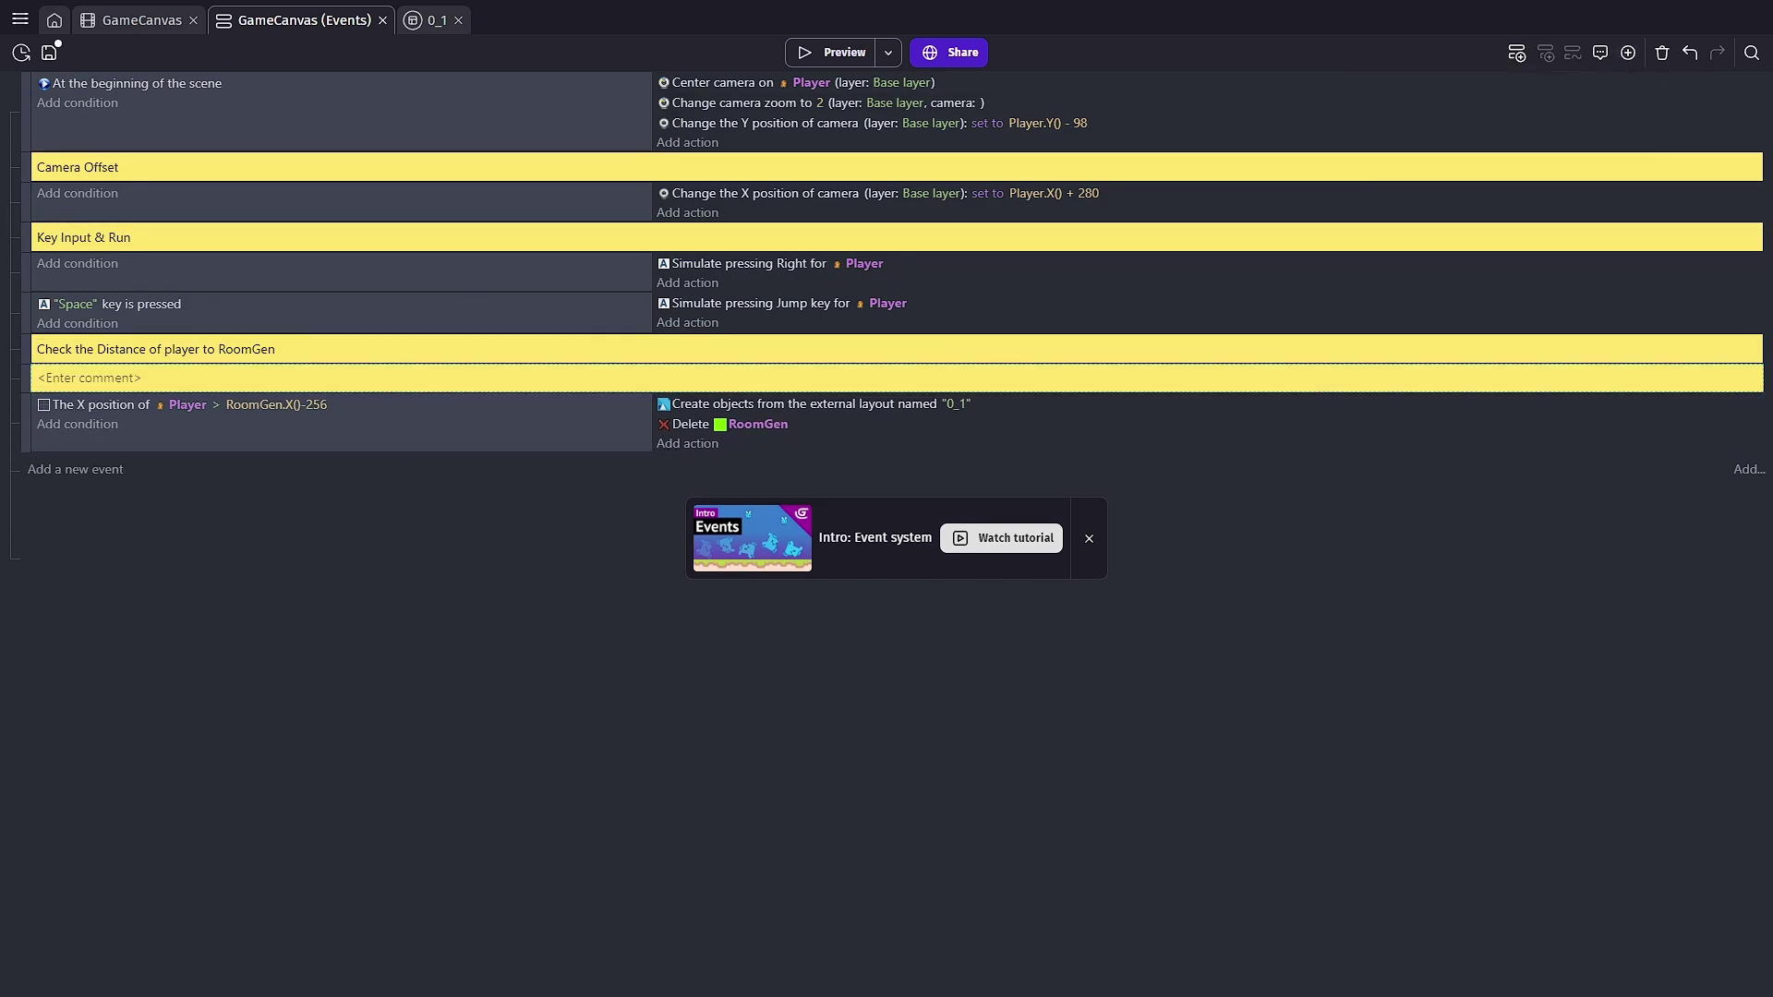
left_click_drag(23, 377, 40, 234)
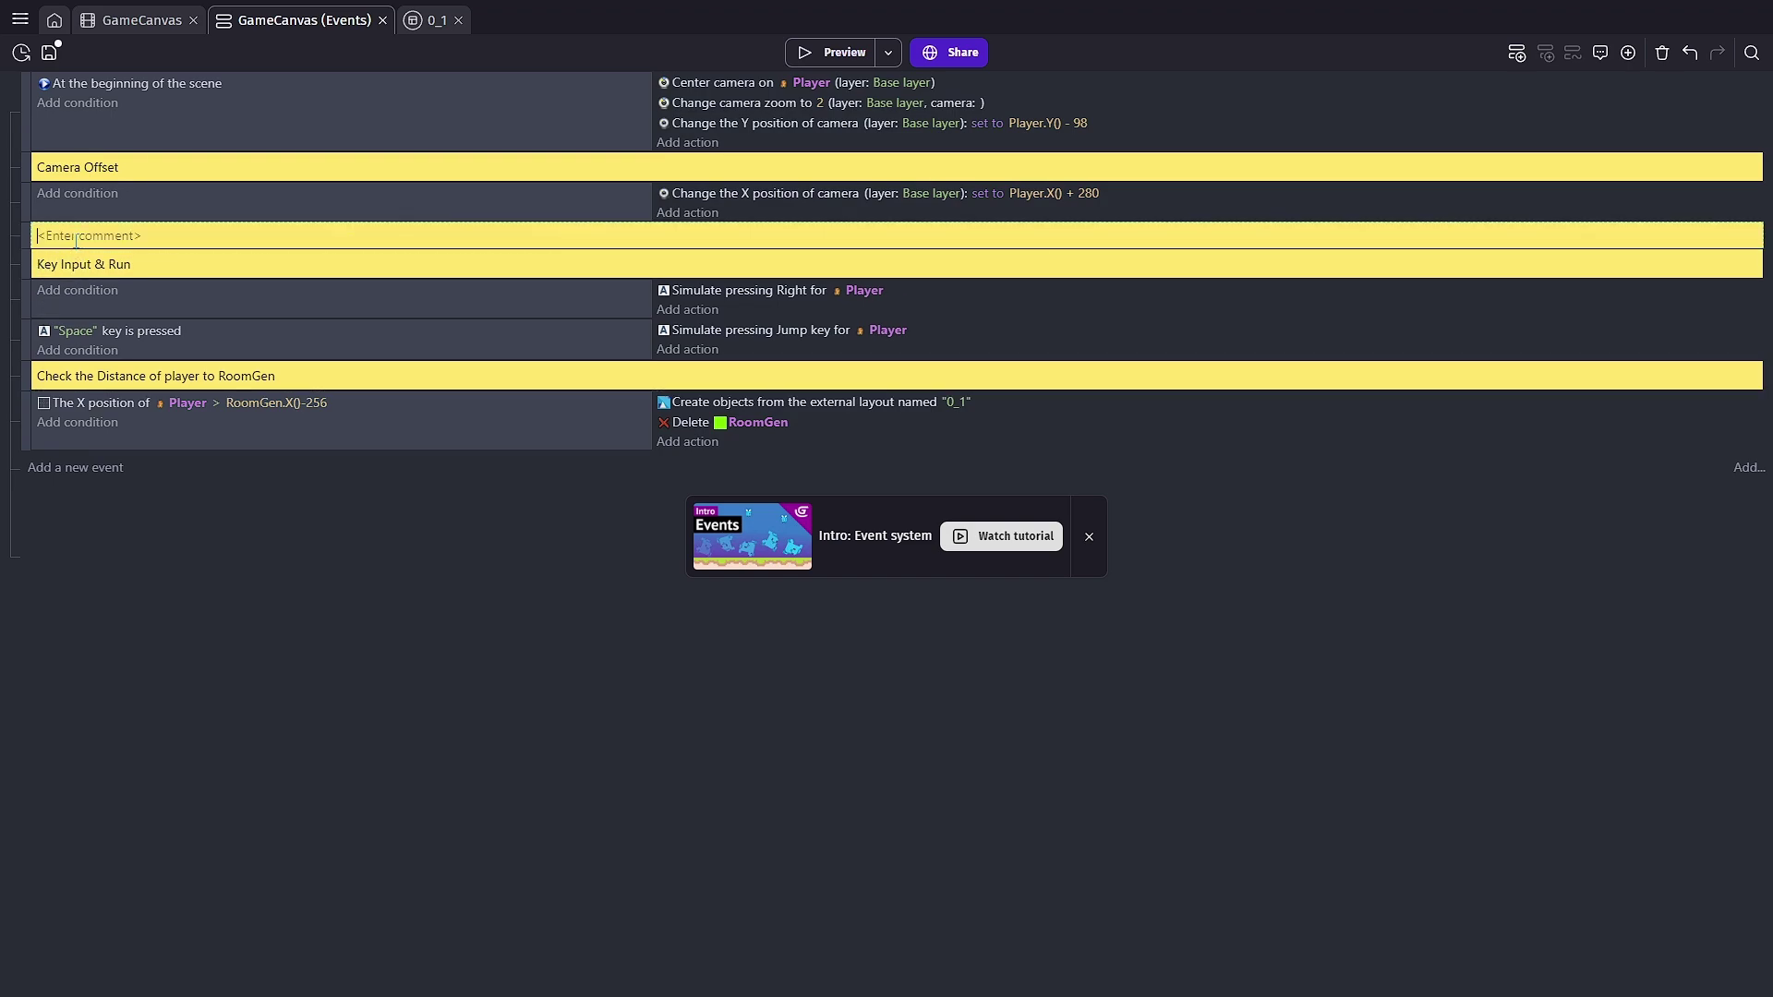
type("Animation Manager")
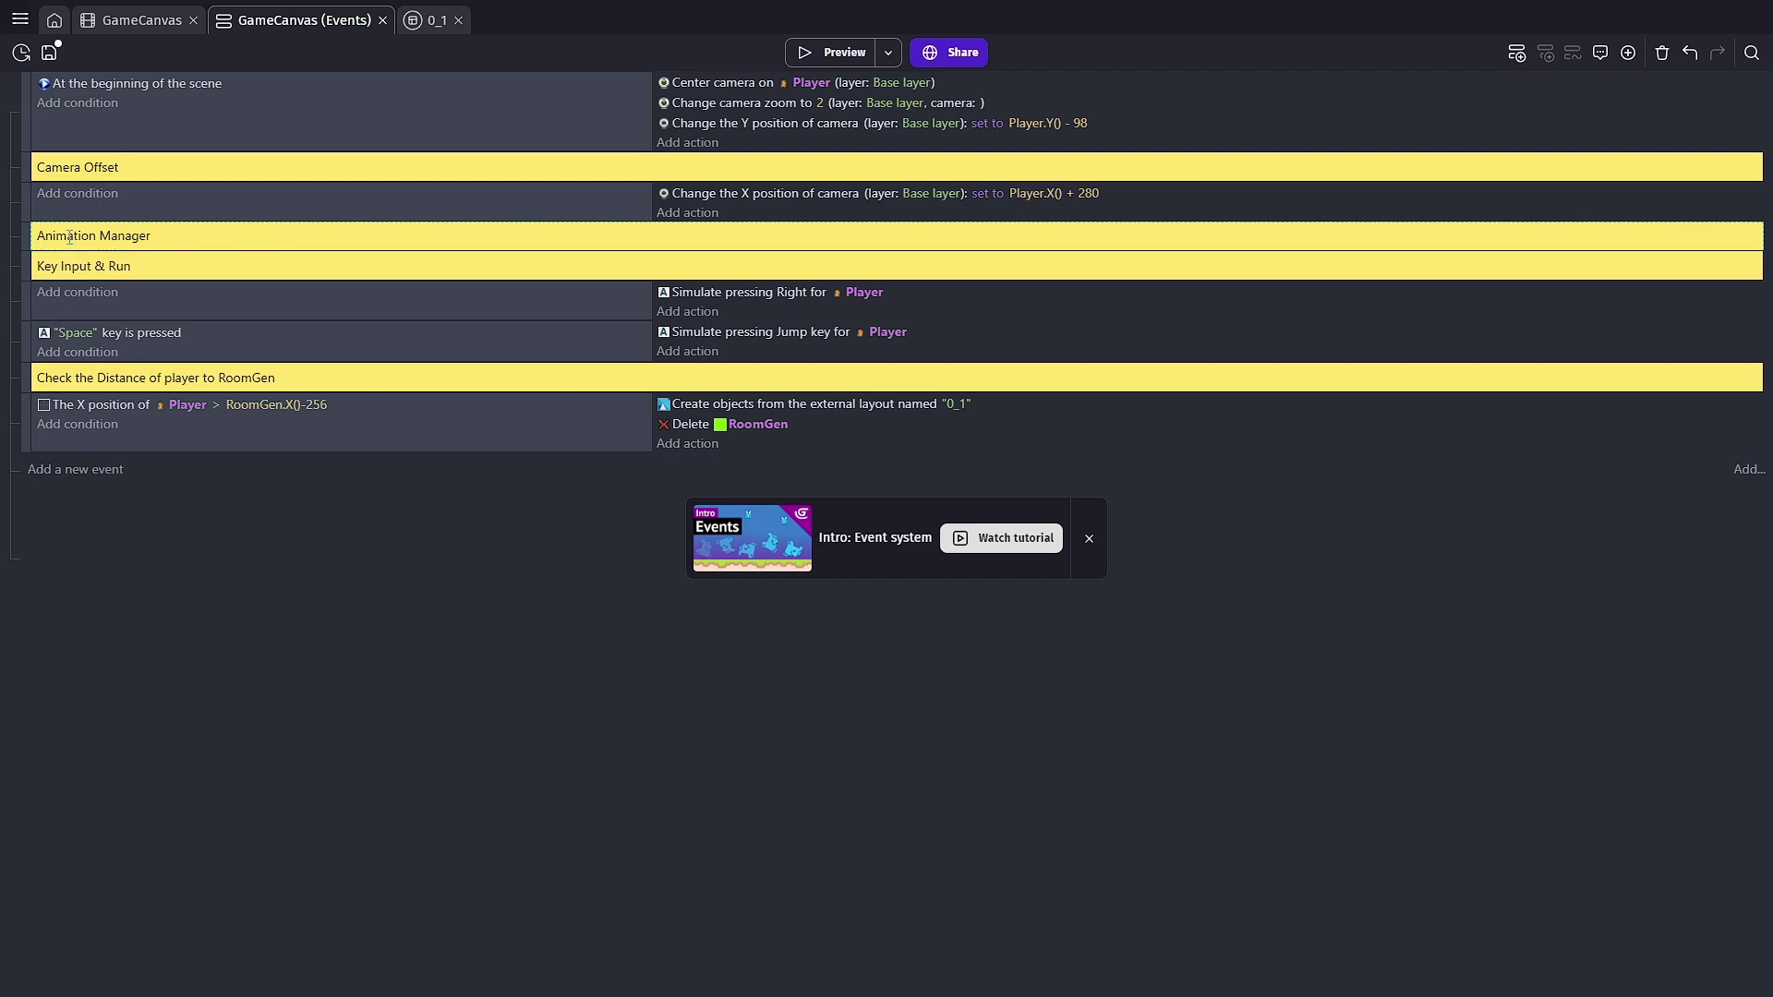
left_click(42, 243)
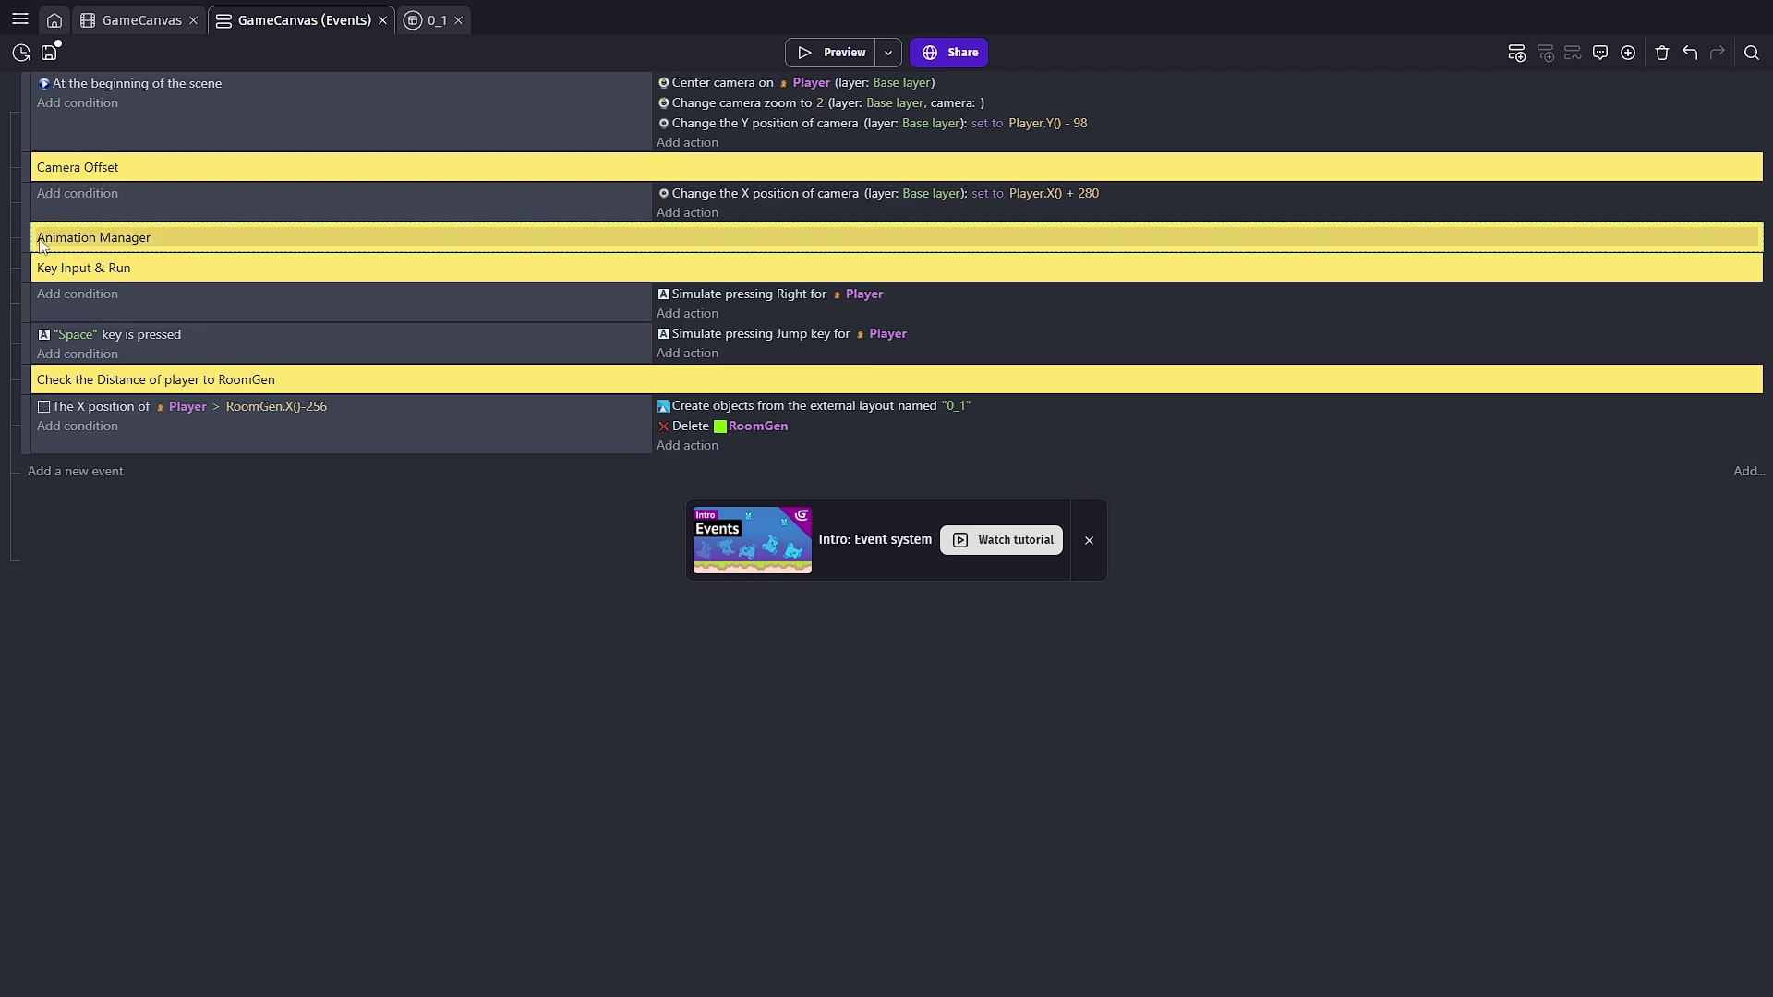
Place empty events under Animation Manager, duplicating them to make four
left_click(63, 472)
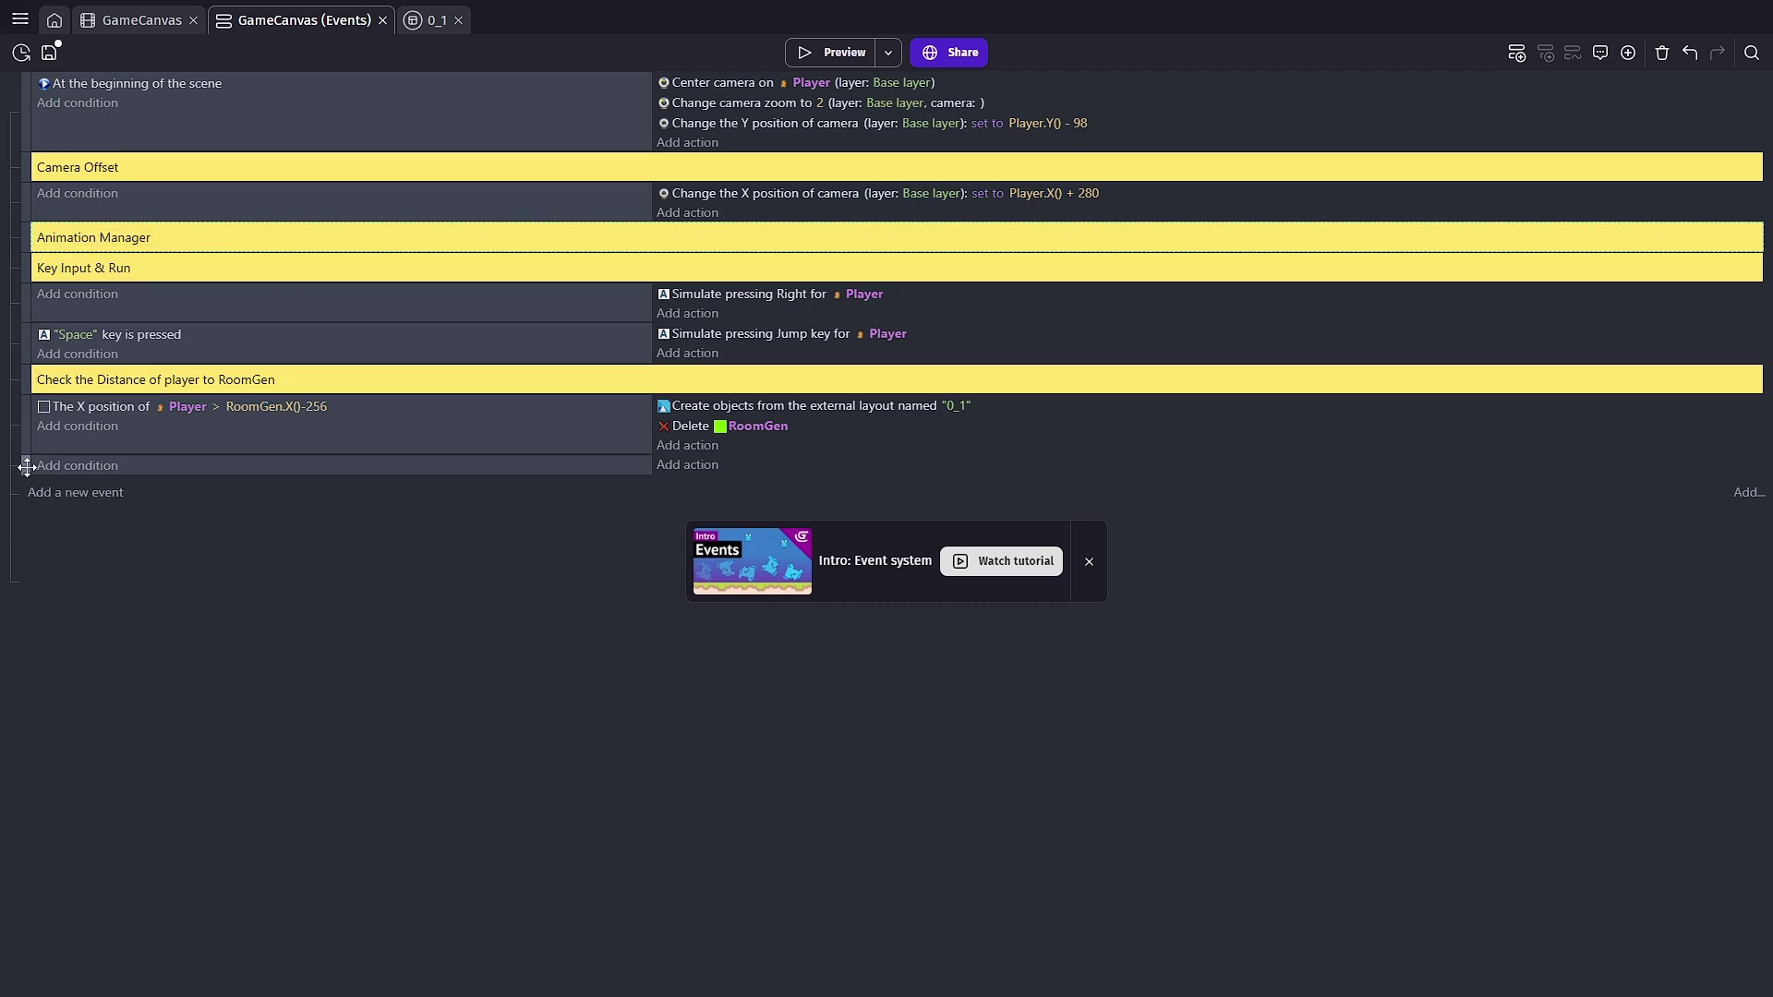
left_click_drag(26, 466, 43, 297)
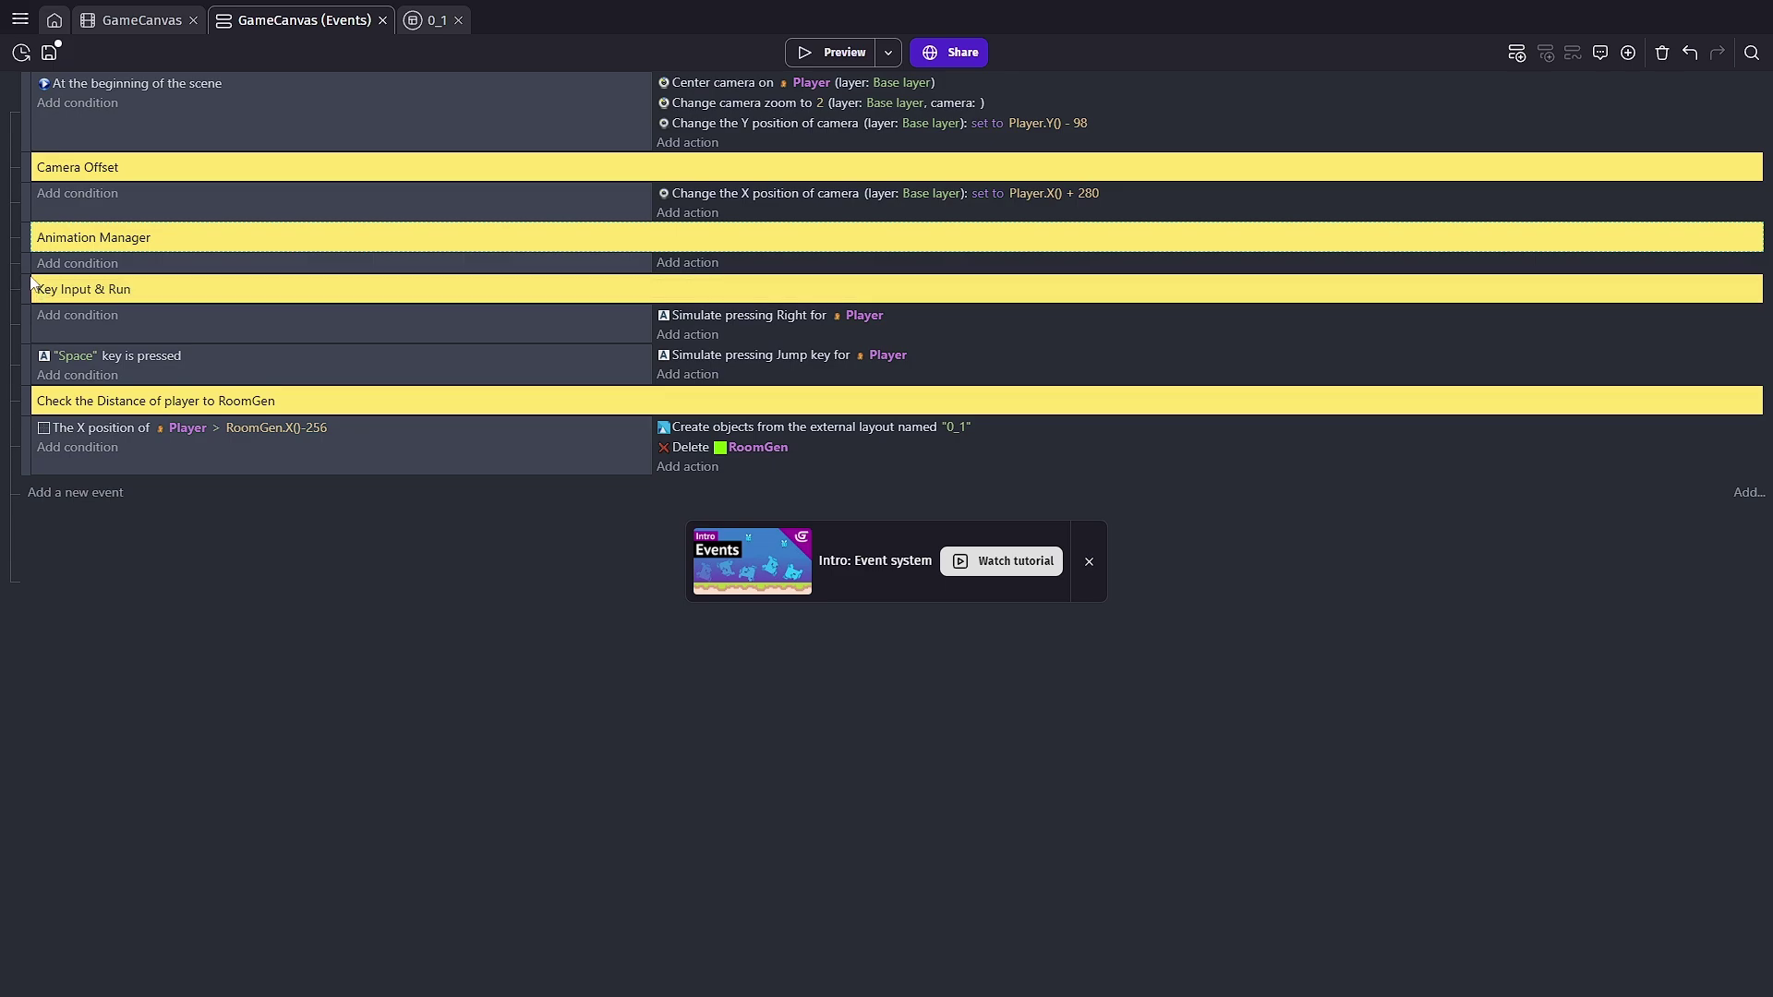
left_click(30, 264)
key("ctrl+c")
key("ctrl+v")
key("ctrl+v")
key("ctrl+v")
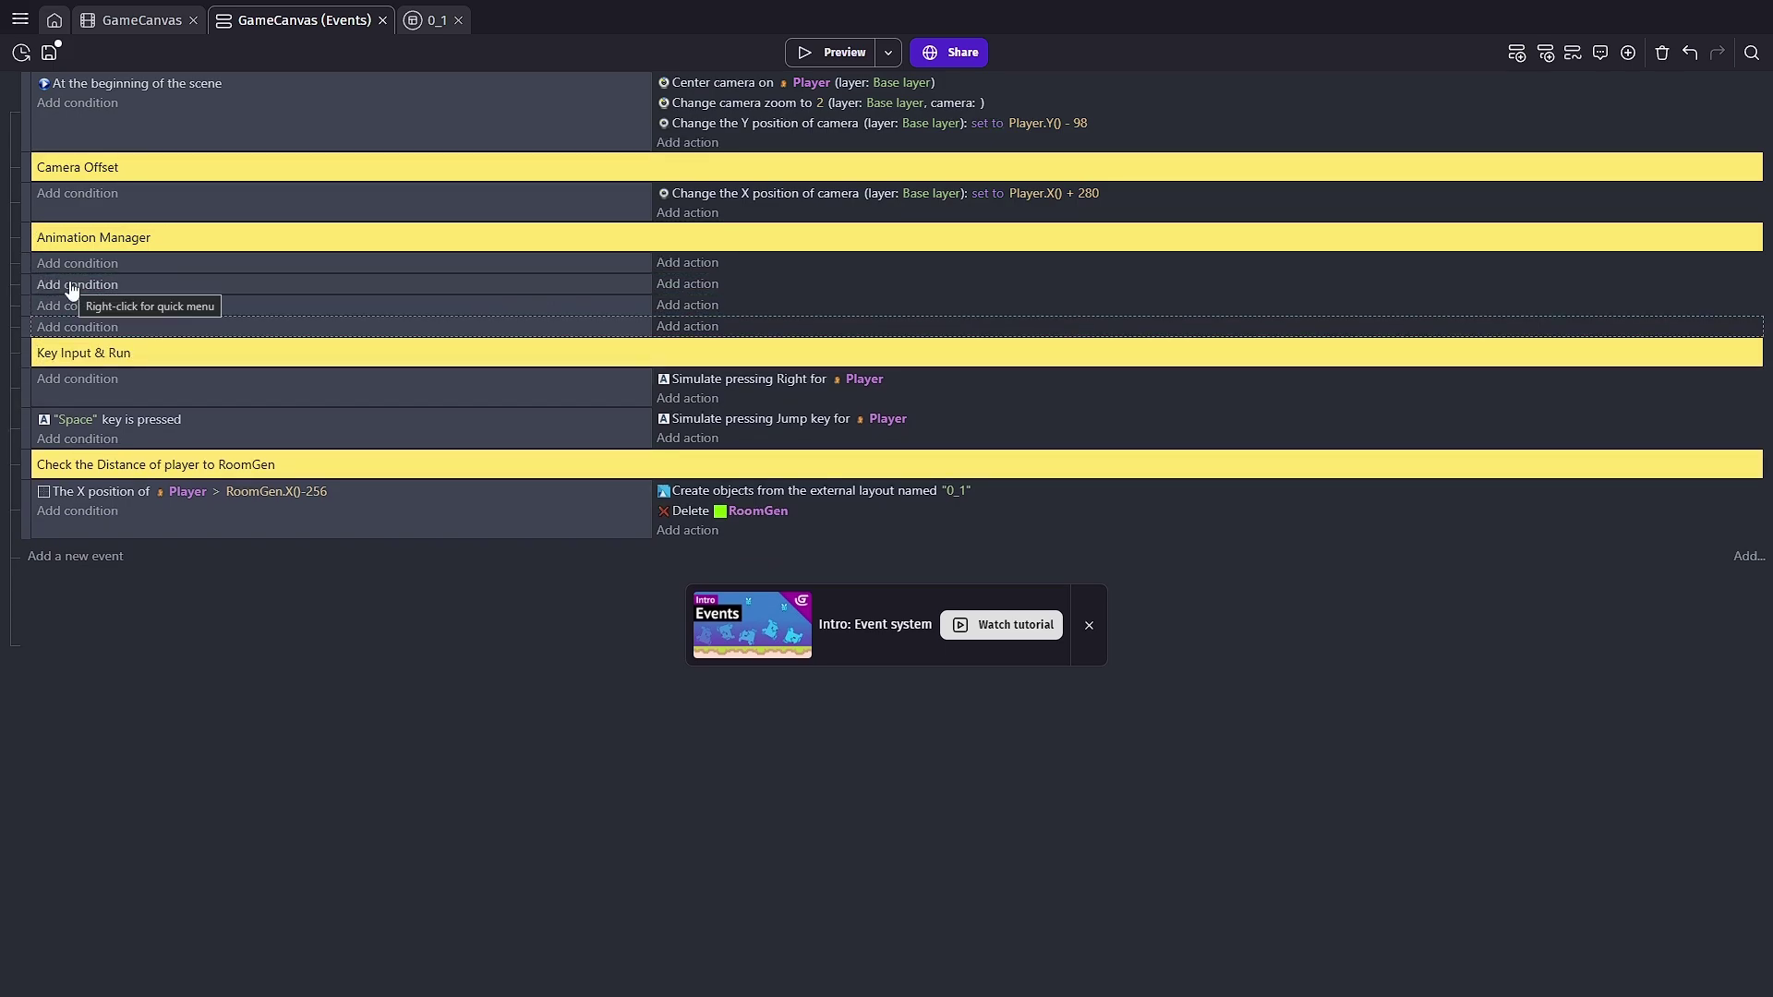
Condition the first Animation Manager event on Player 'Is on floor'
left_click(102, 270)
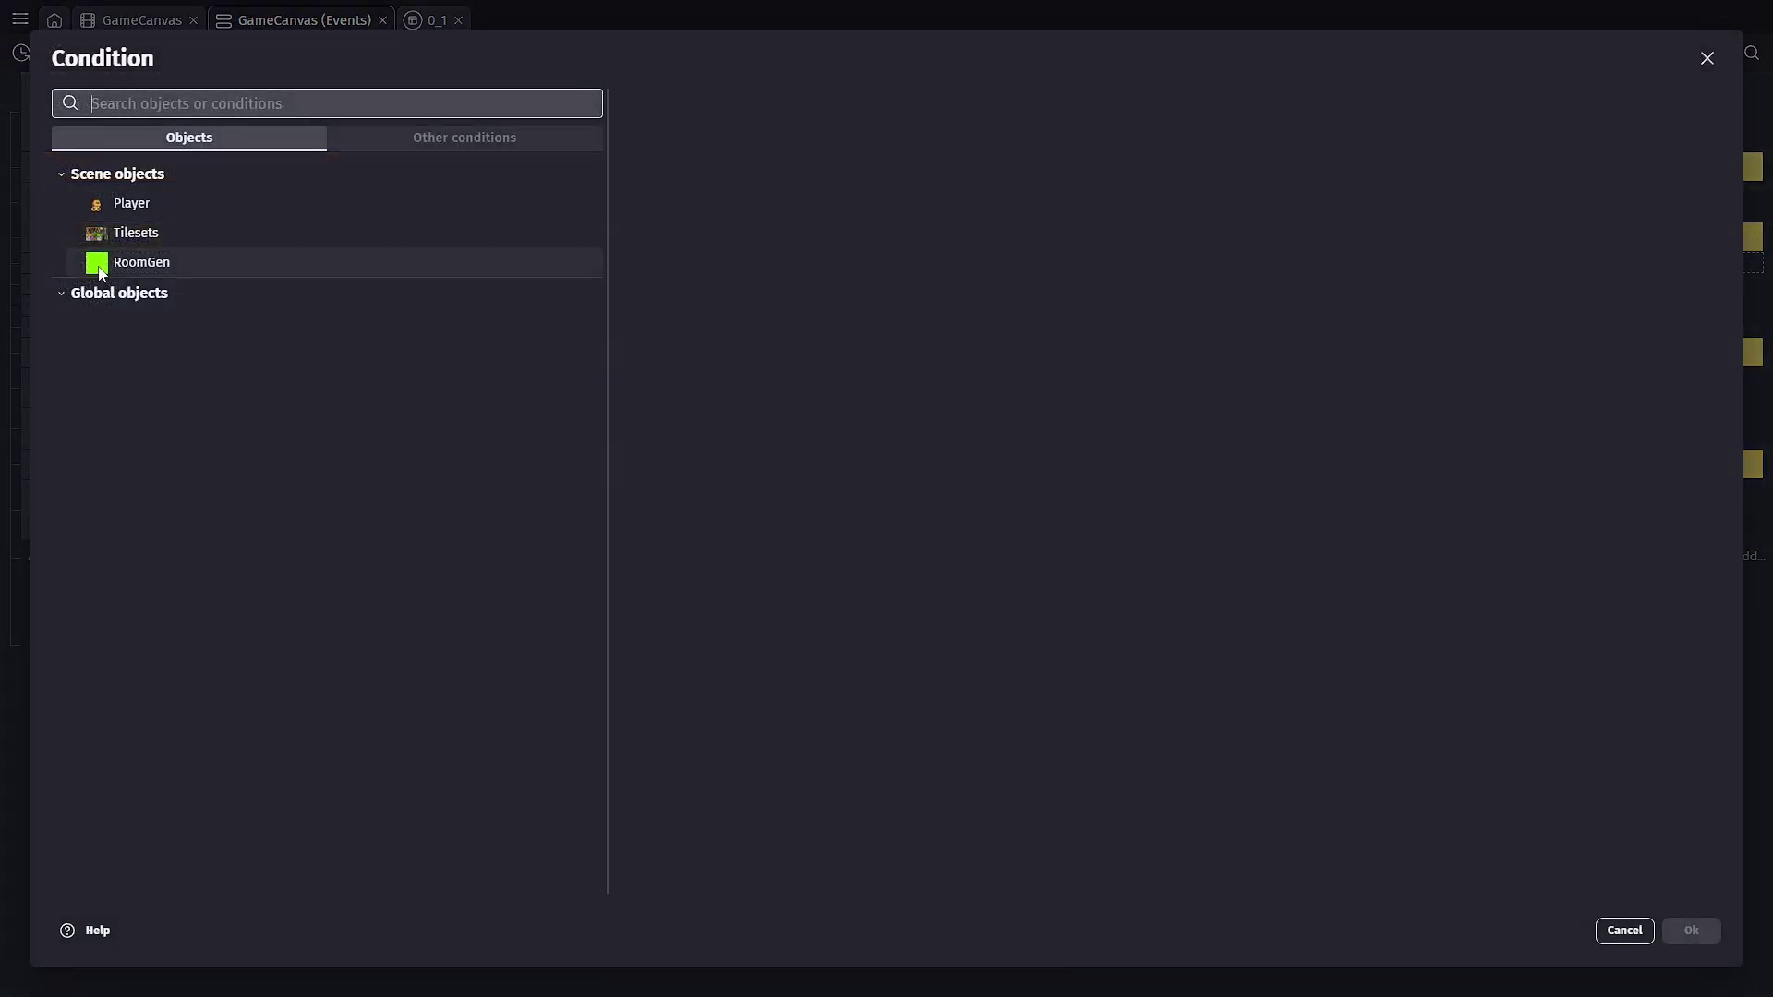
left_click(135, 209)
scroll(750, 518, "down", 5)
scroll(750, 520, "down", 5)
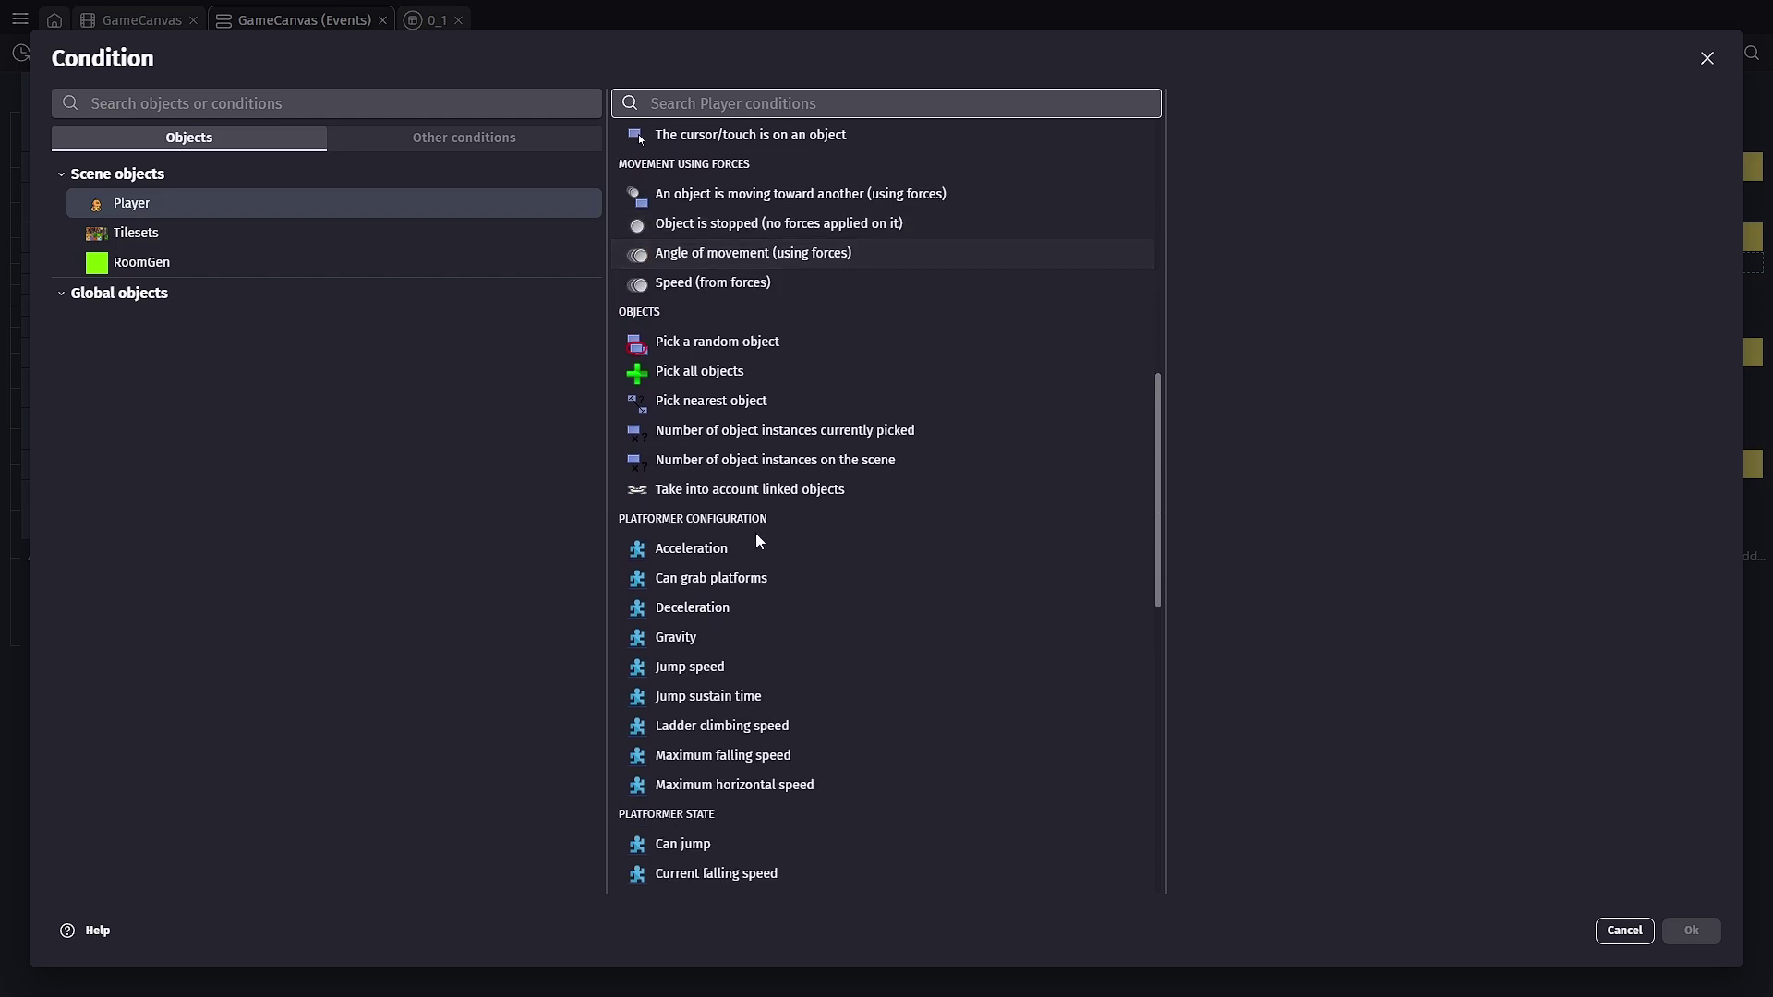
scroll(726, 822, "down", 1)
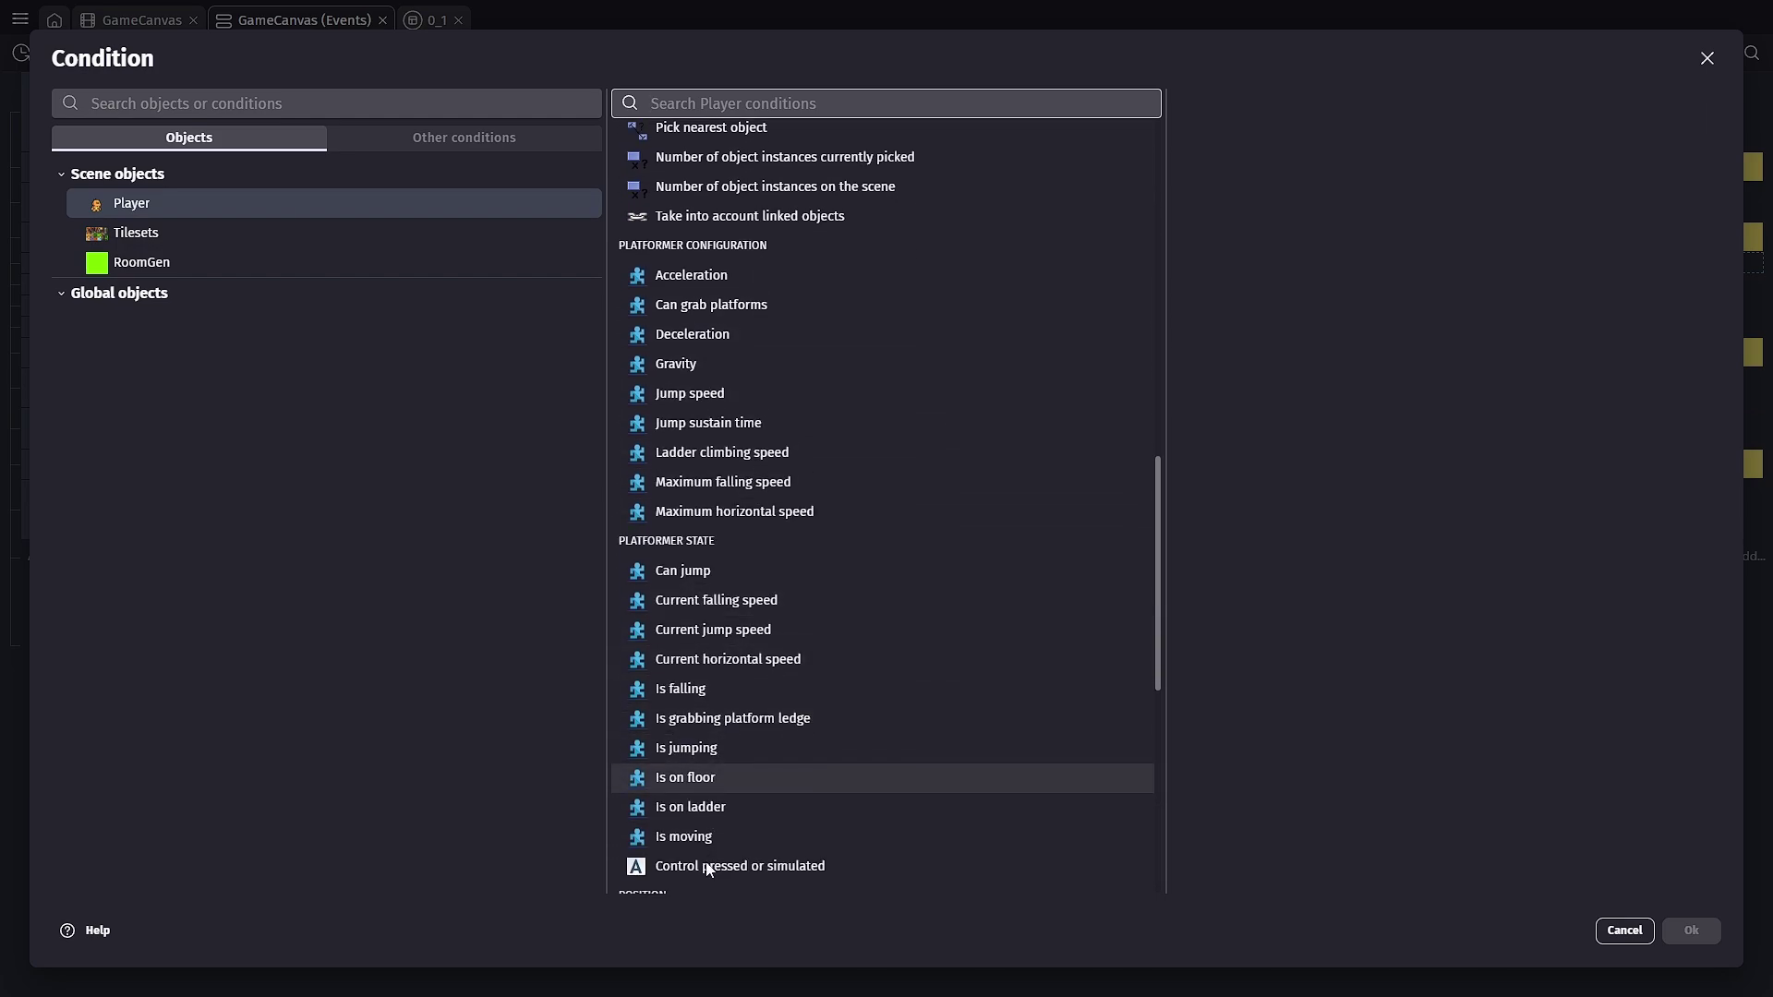
left_click(745, 776)
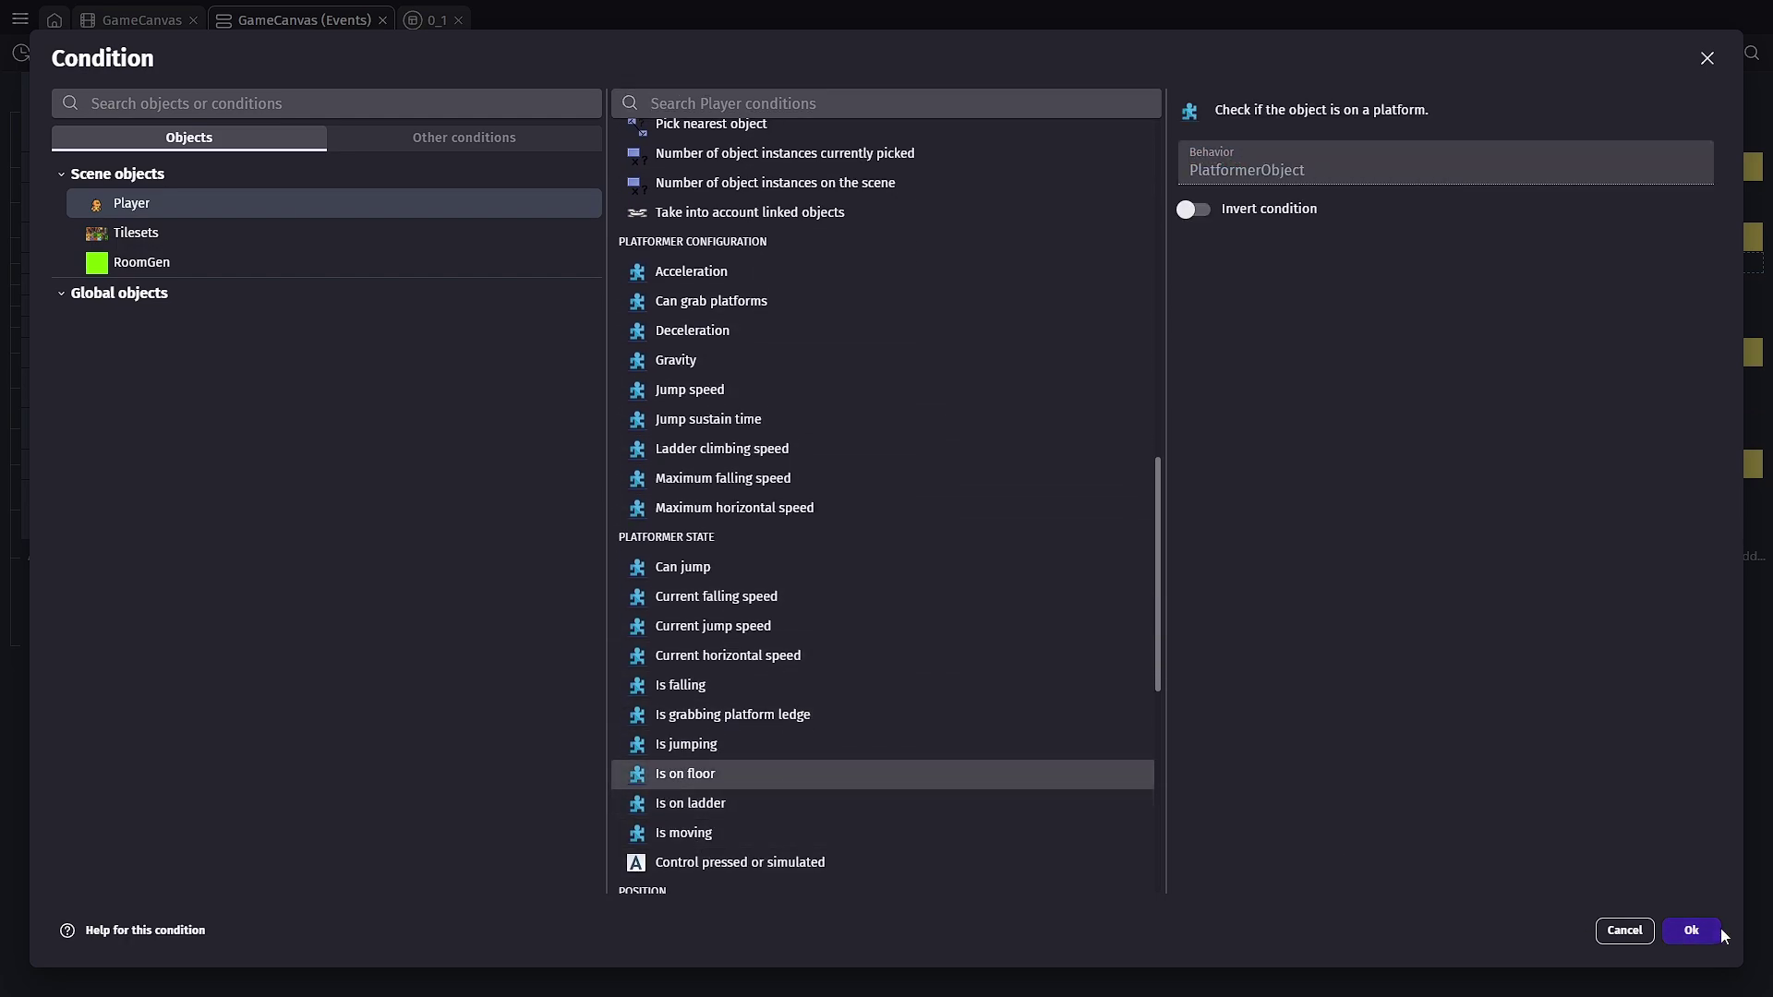
left_click(1693, 930)
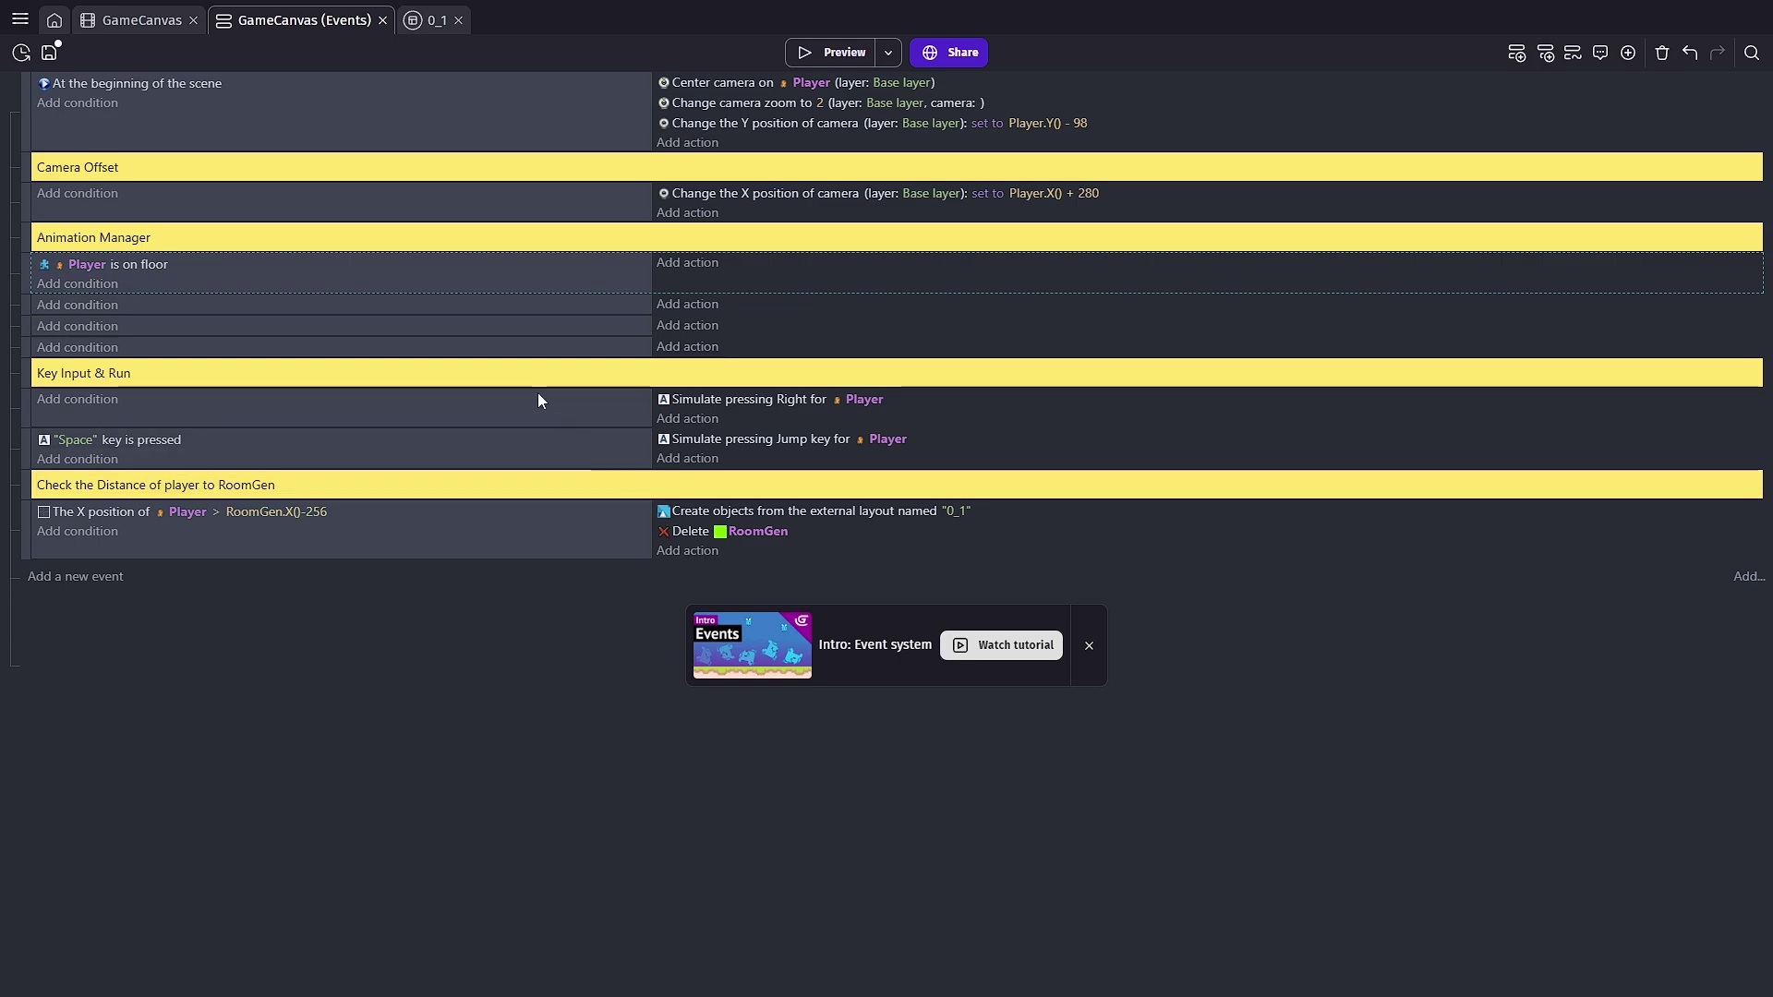
Add an action setting Player's animation by name to Run
left_click(698, 268)
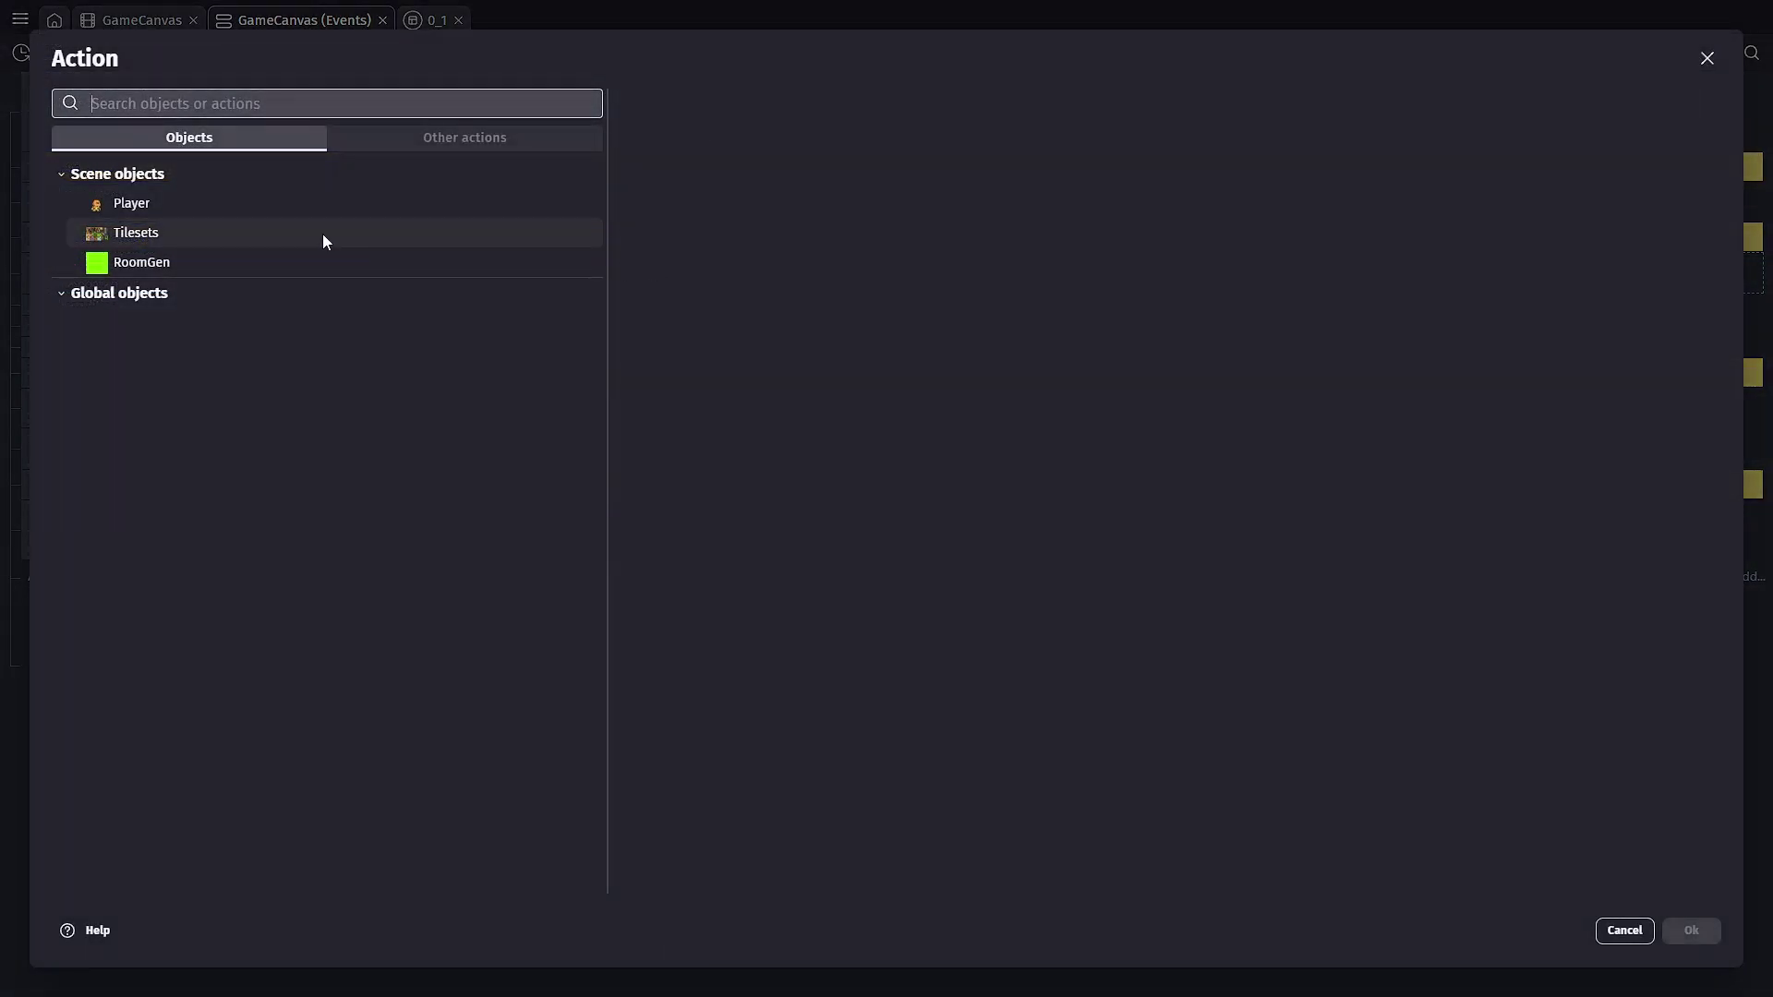
left_click(181, 206)
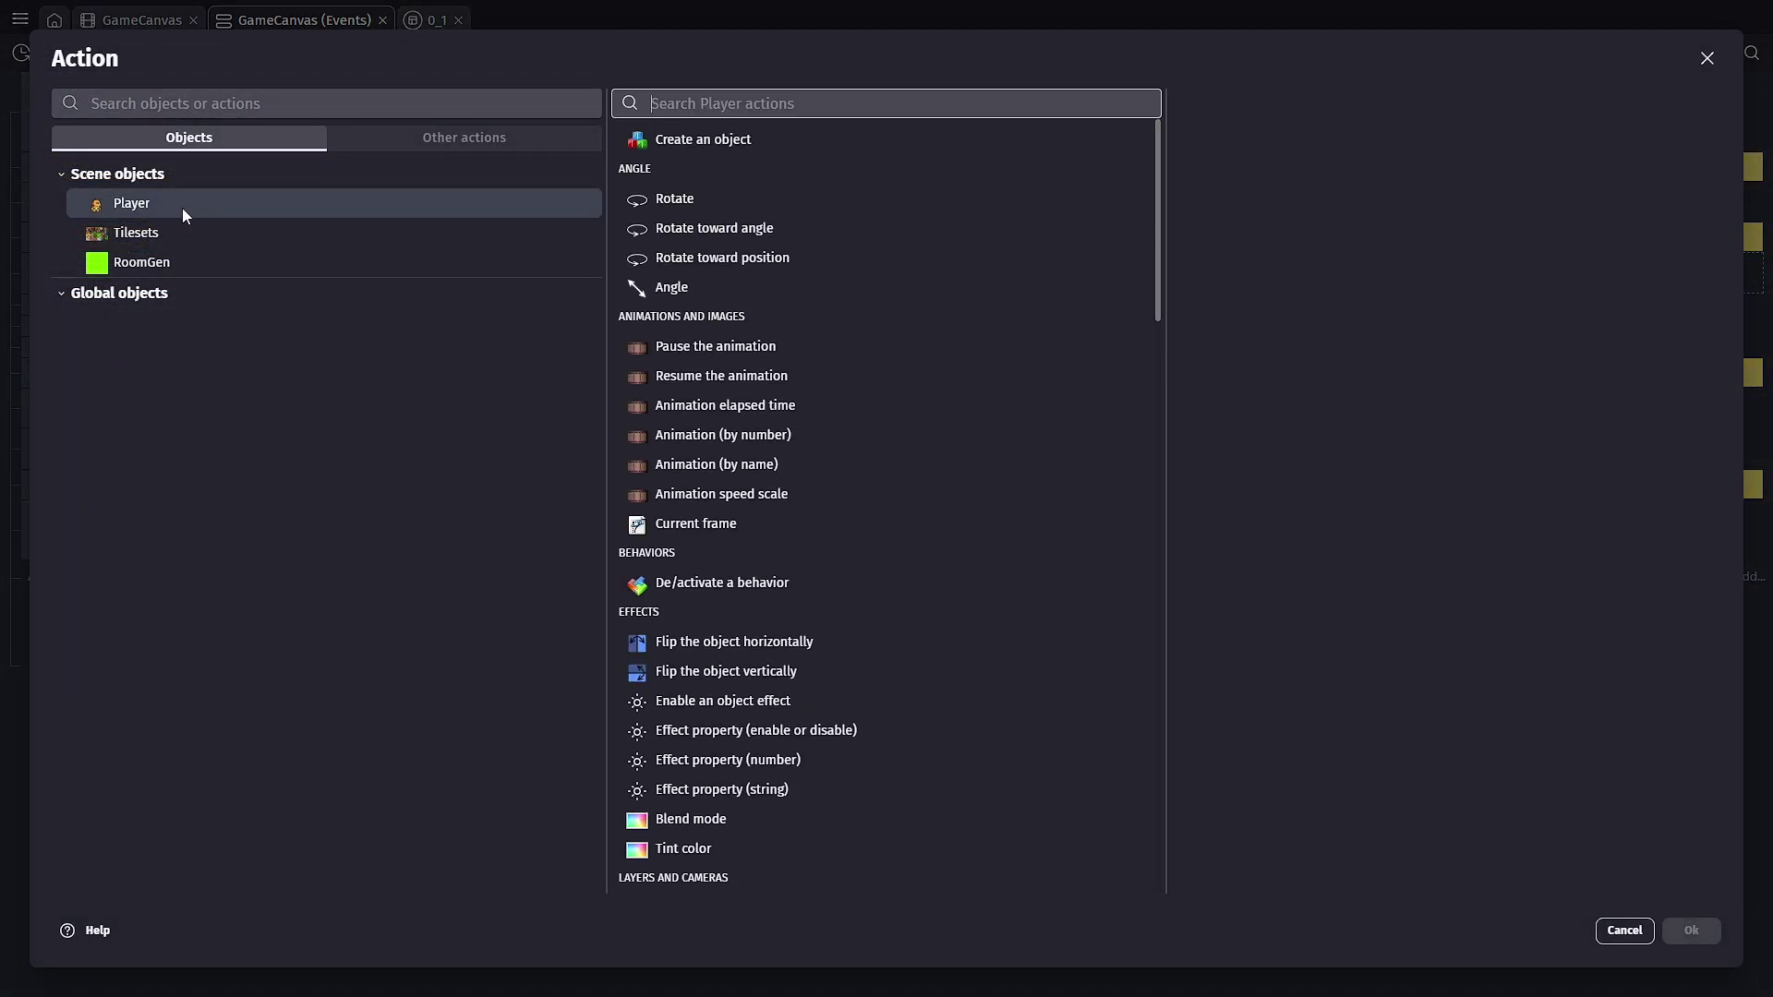
left_click(722, 473)
left_click(1233, 368)
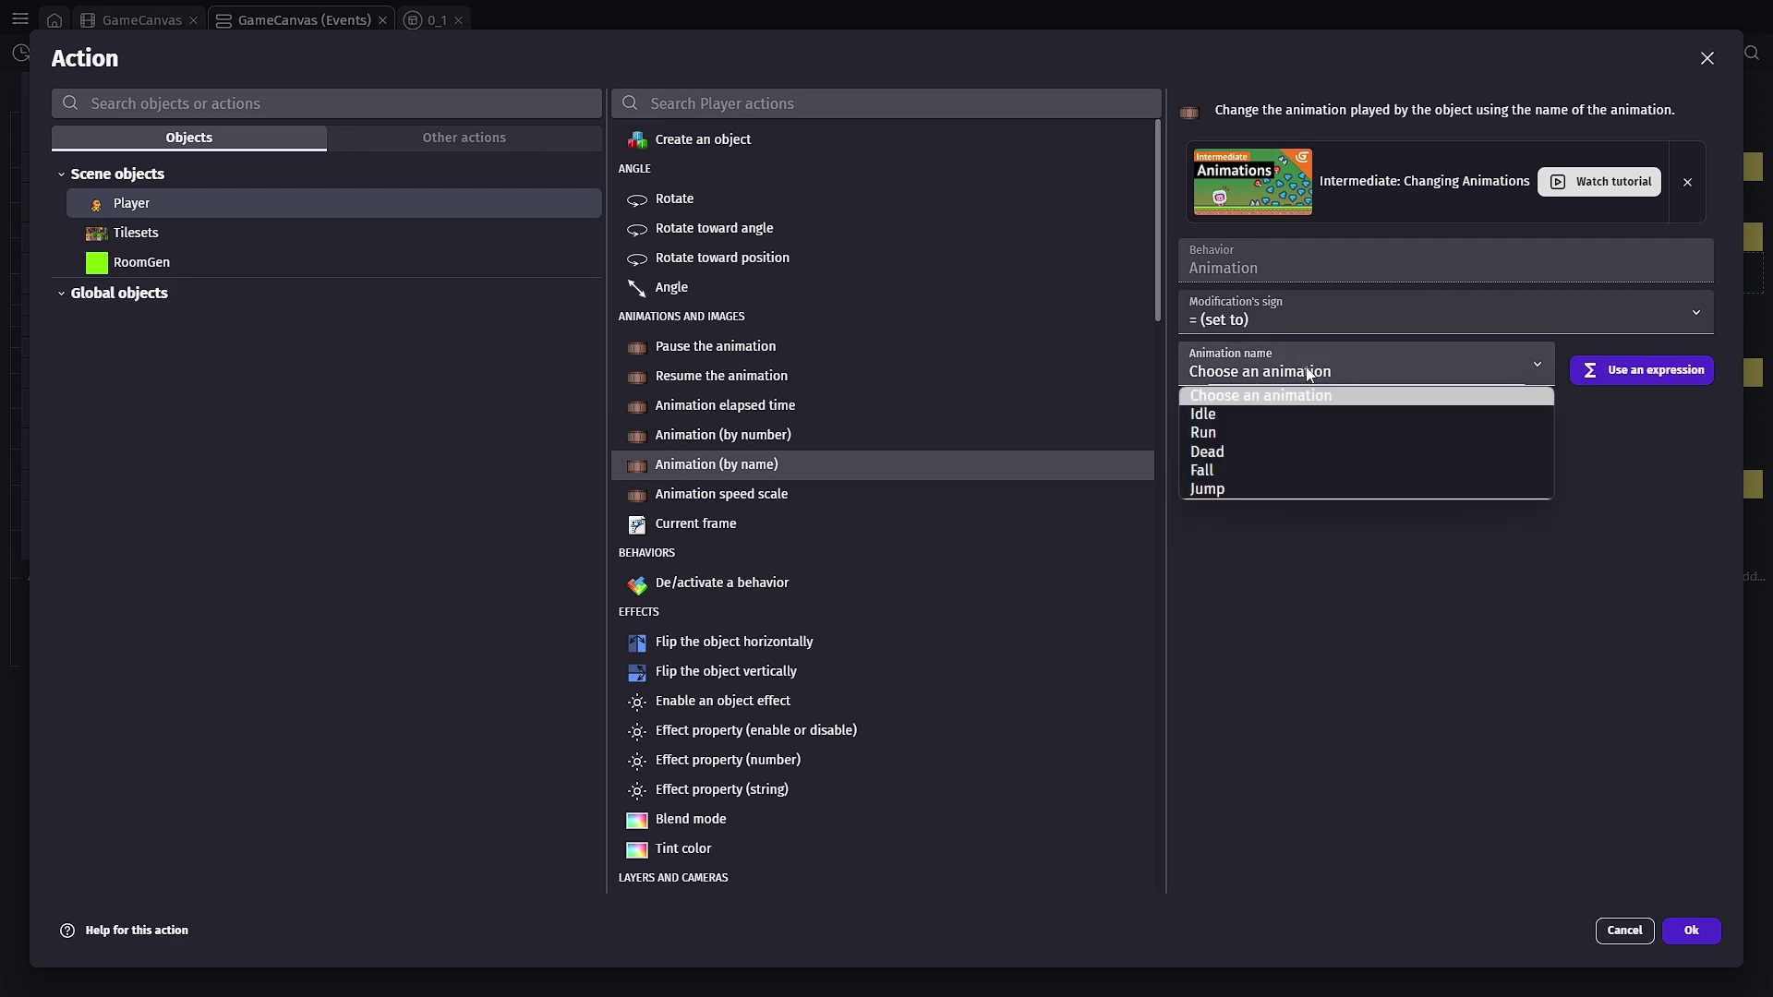
left_click(1223, 430)
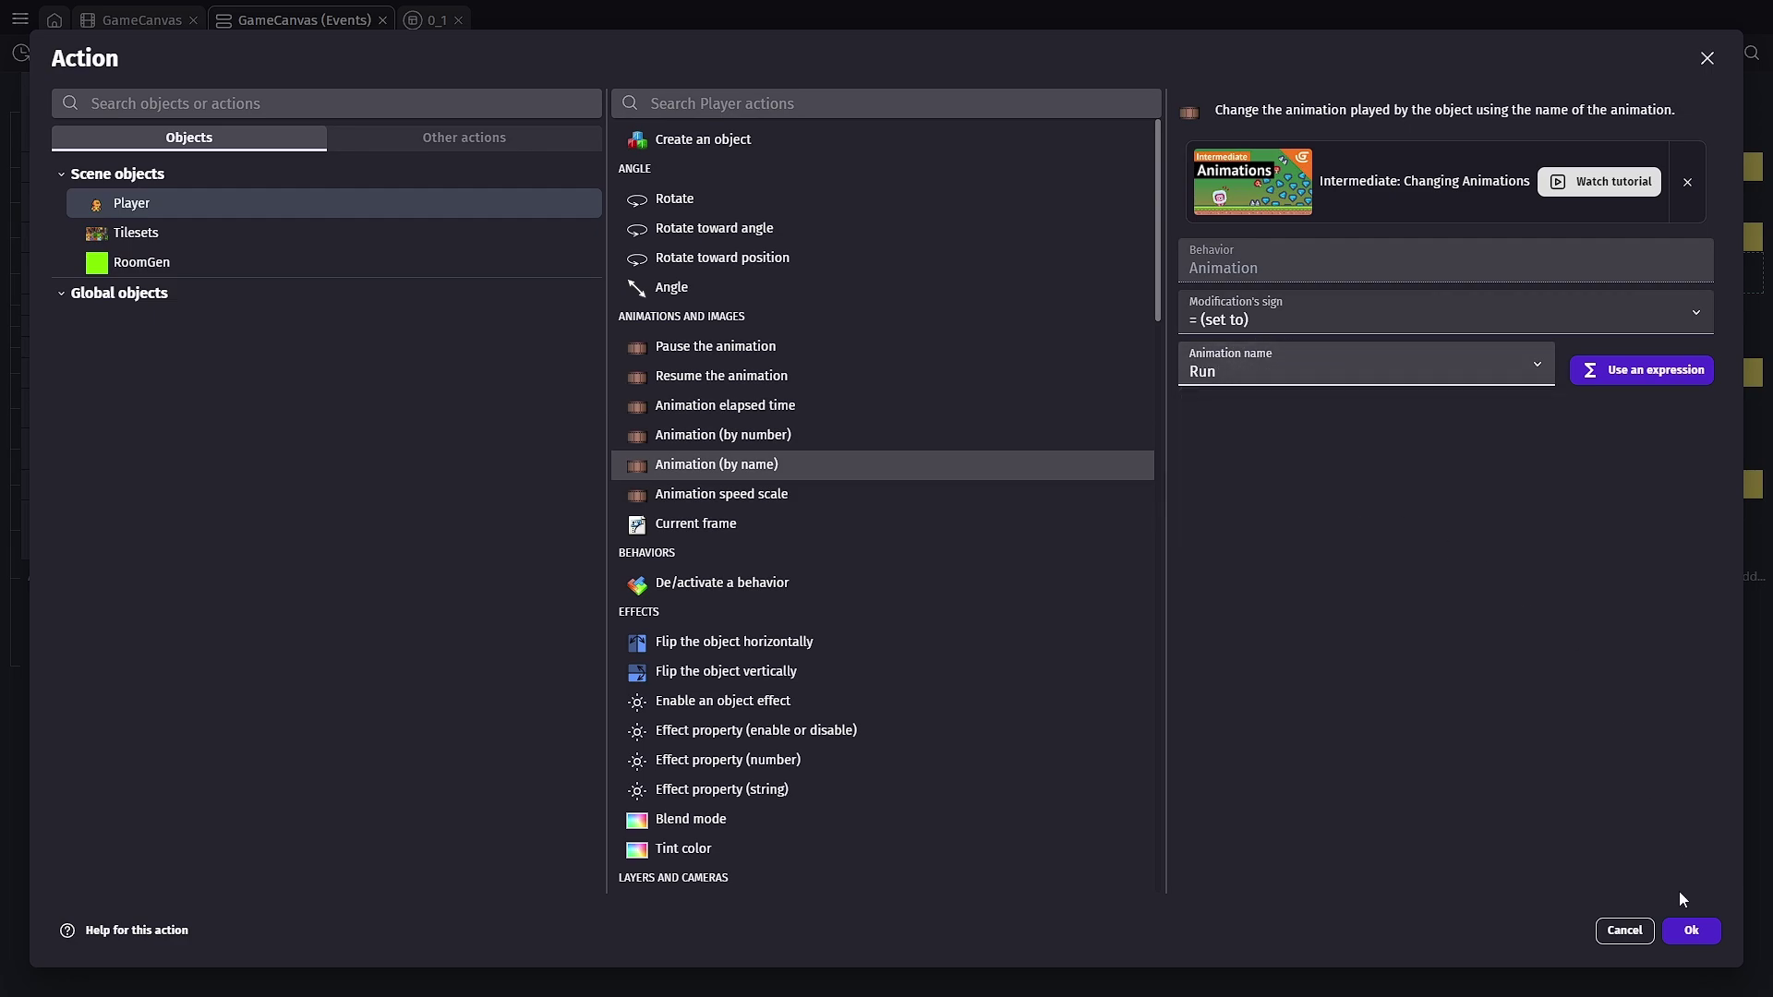
left_click(1682, 924)
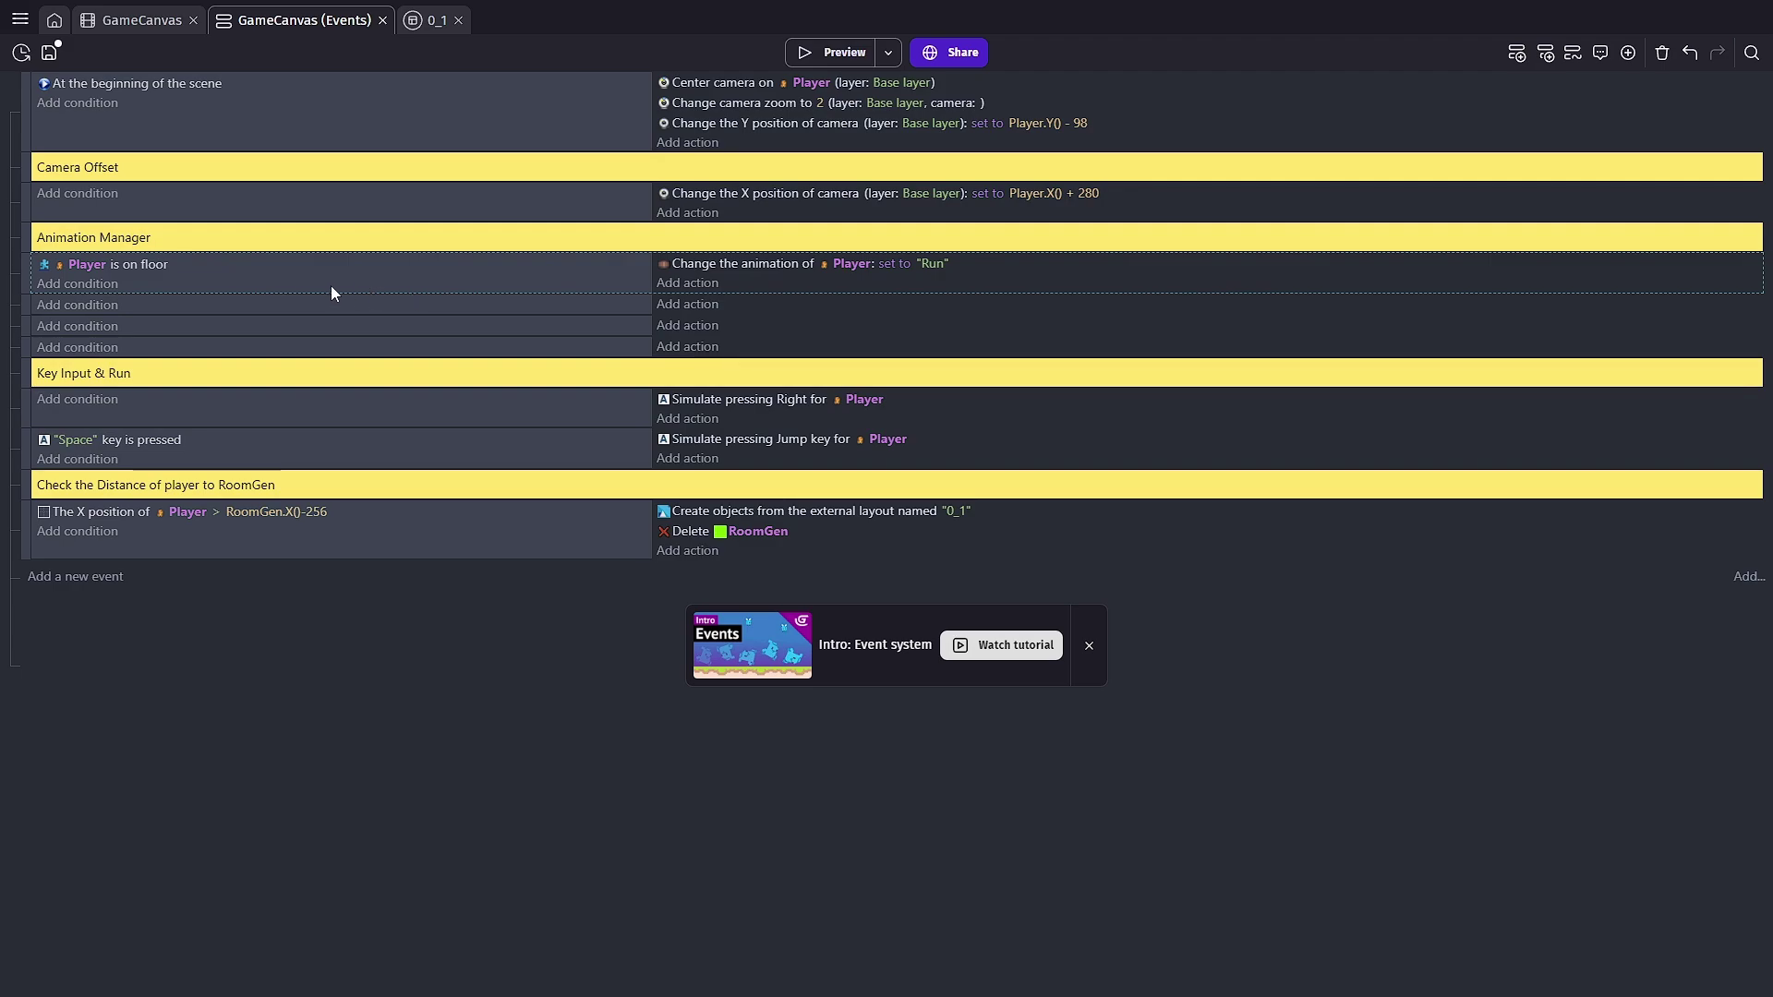
Copy the on-floor condition into the second event and change it to Is jumping
left_click(114, 264)
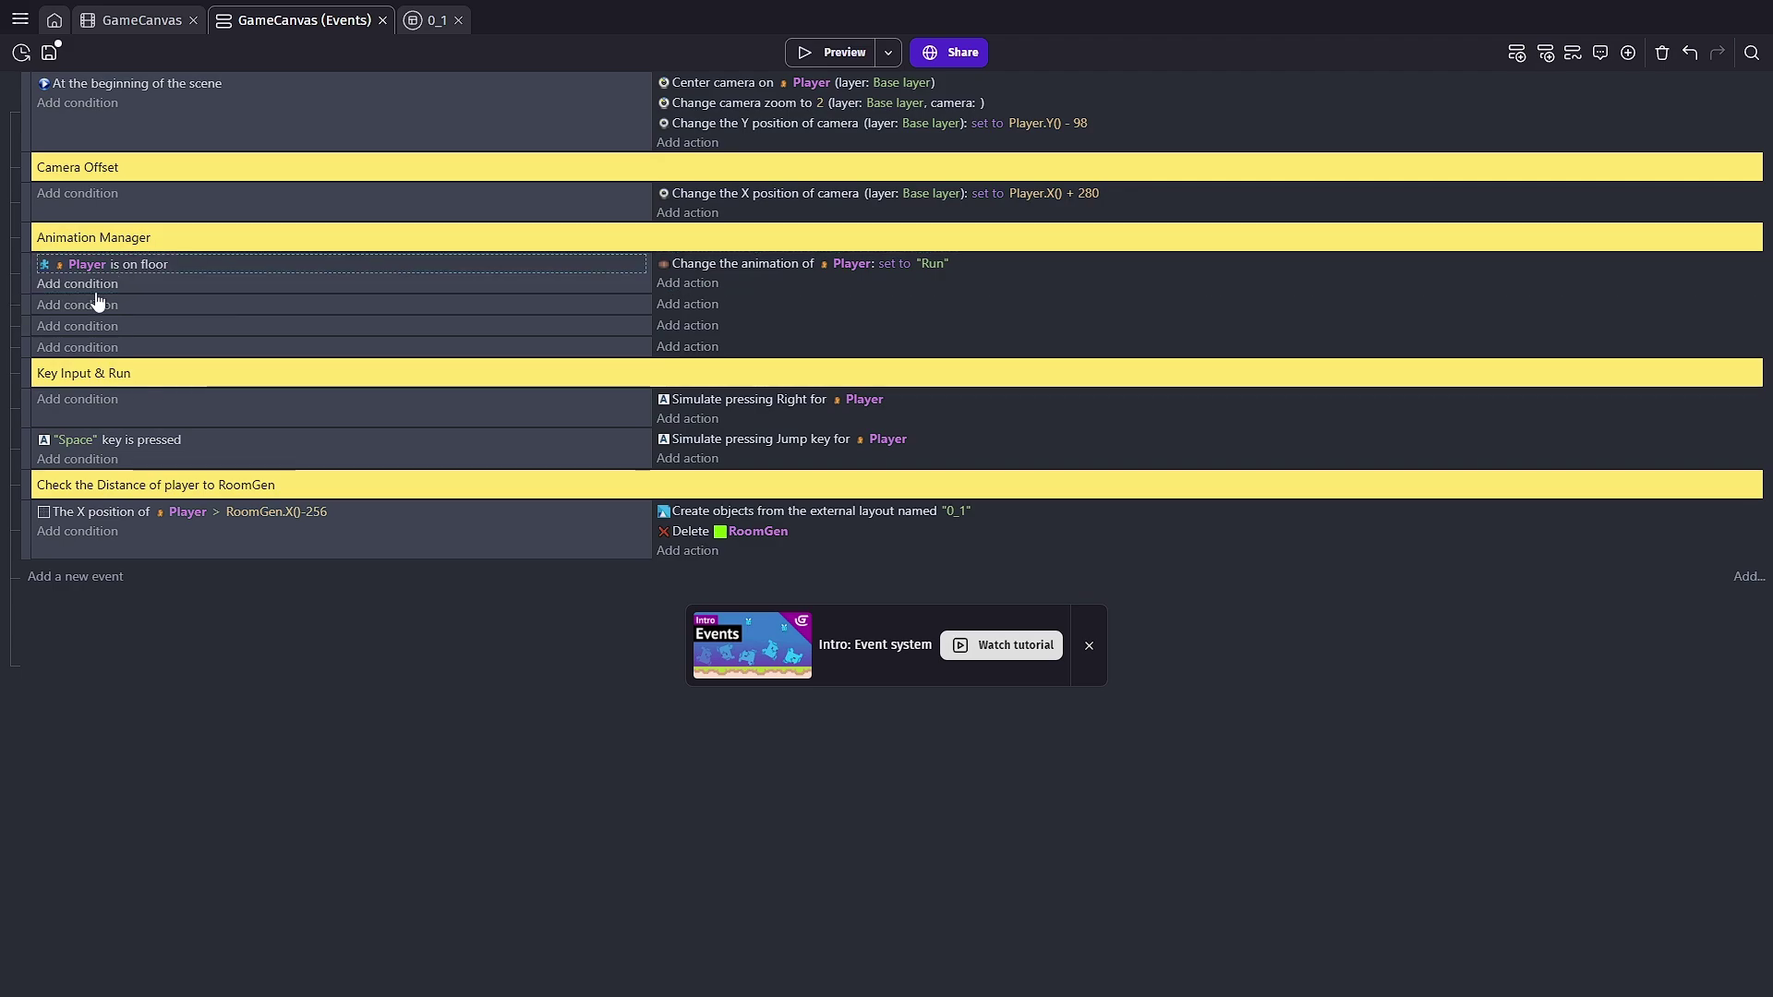
key("ctrl+c")
key("ctrl+v")
double_click(92, 306)
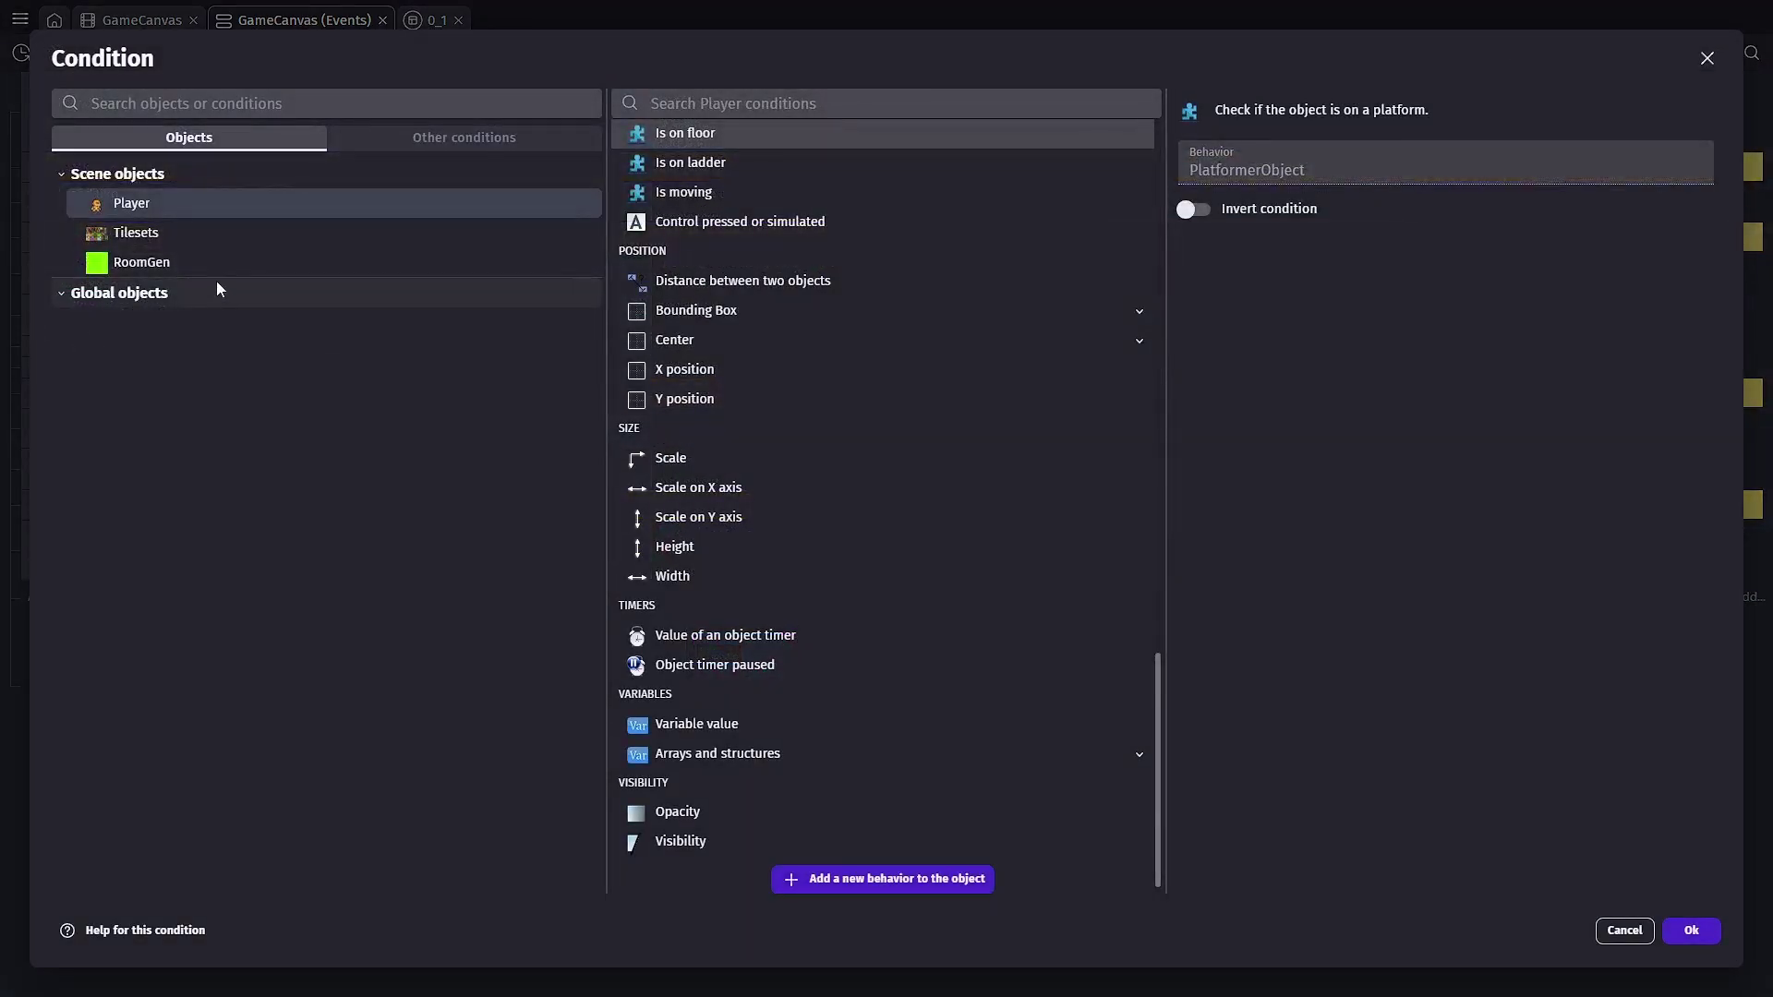
scroll(683, 203, "up", 3)
left_click(737, 272)
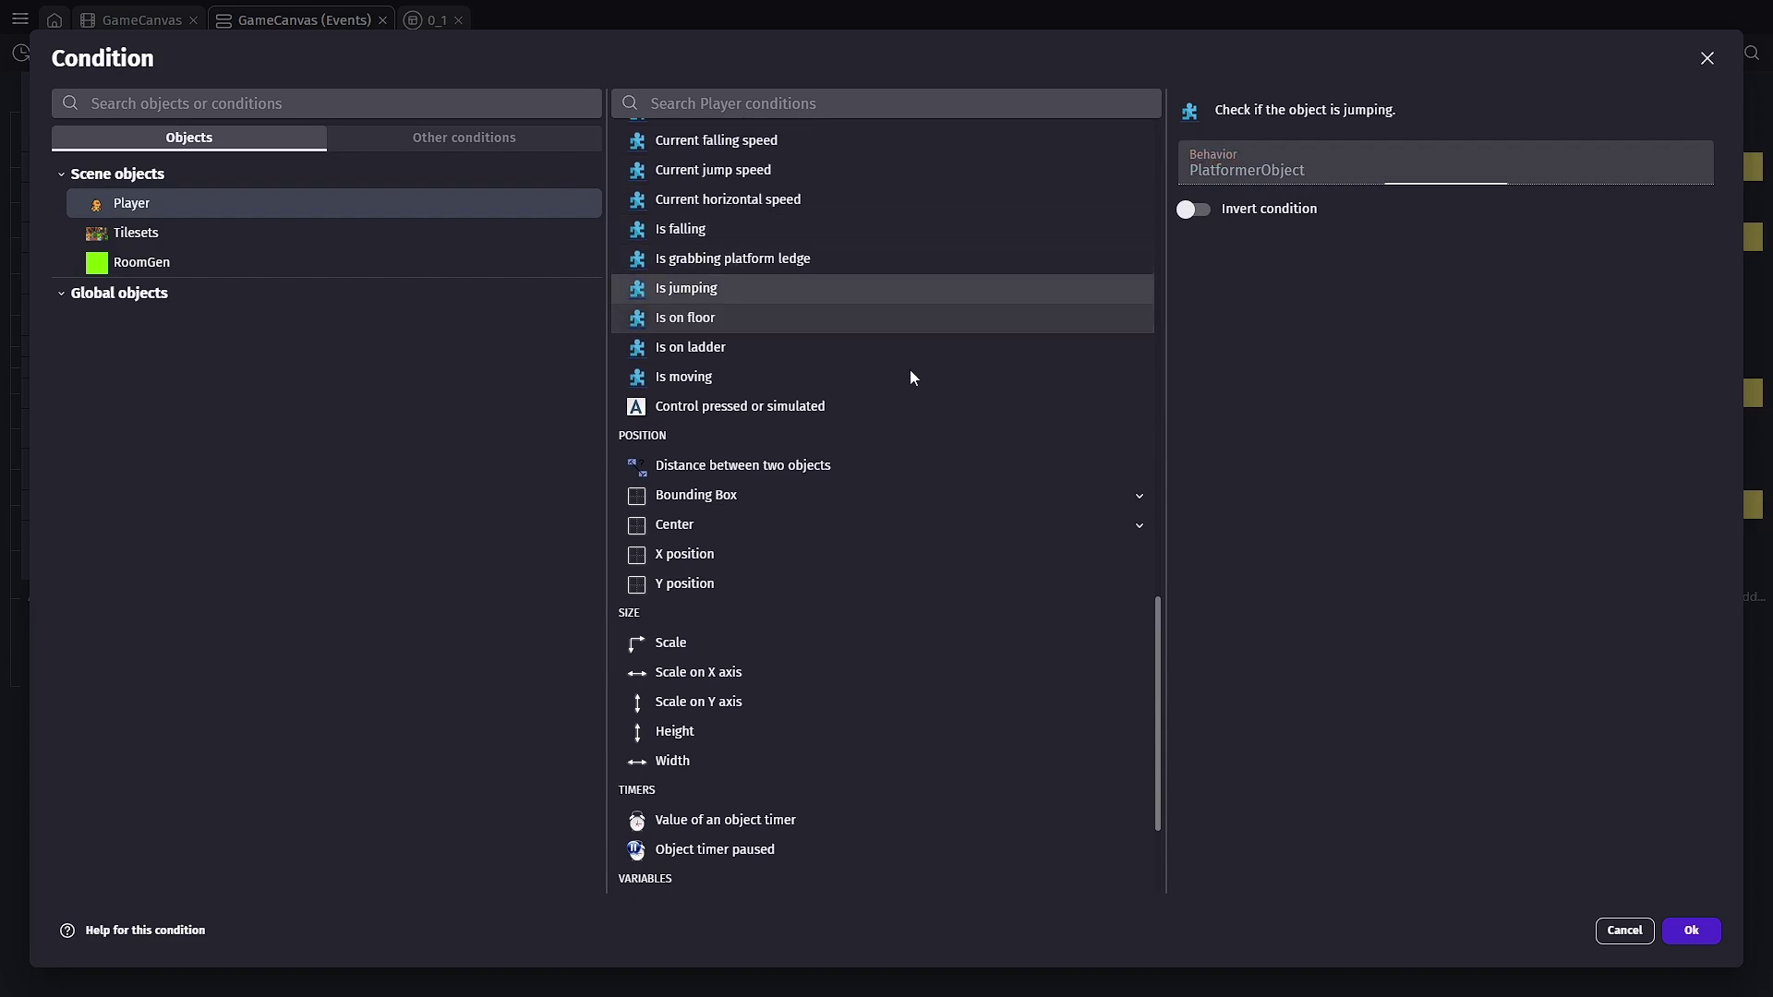
left_click(1699, 933)
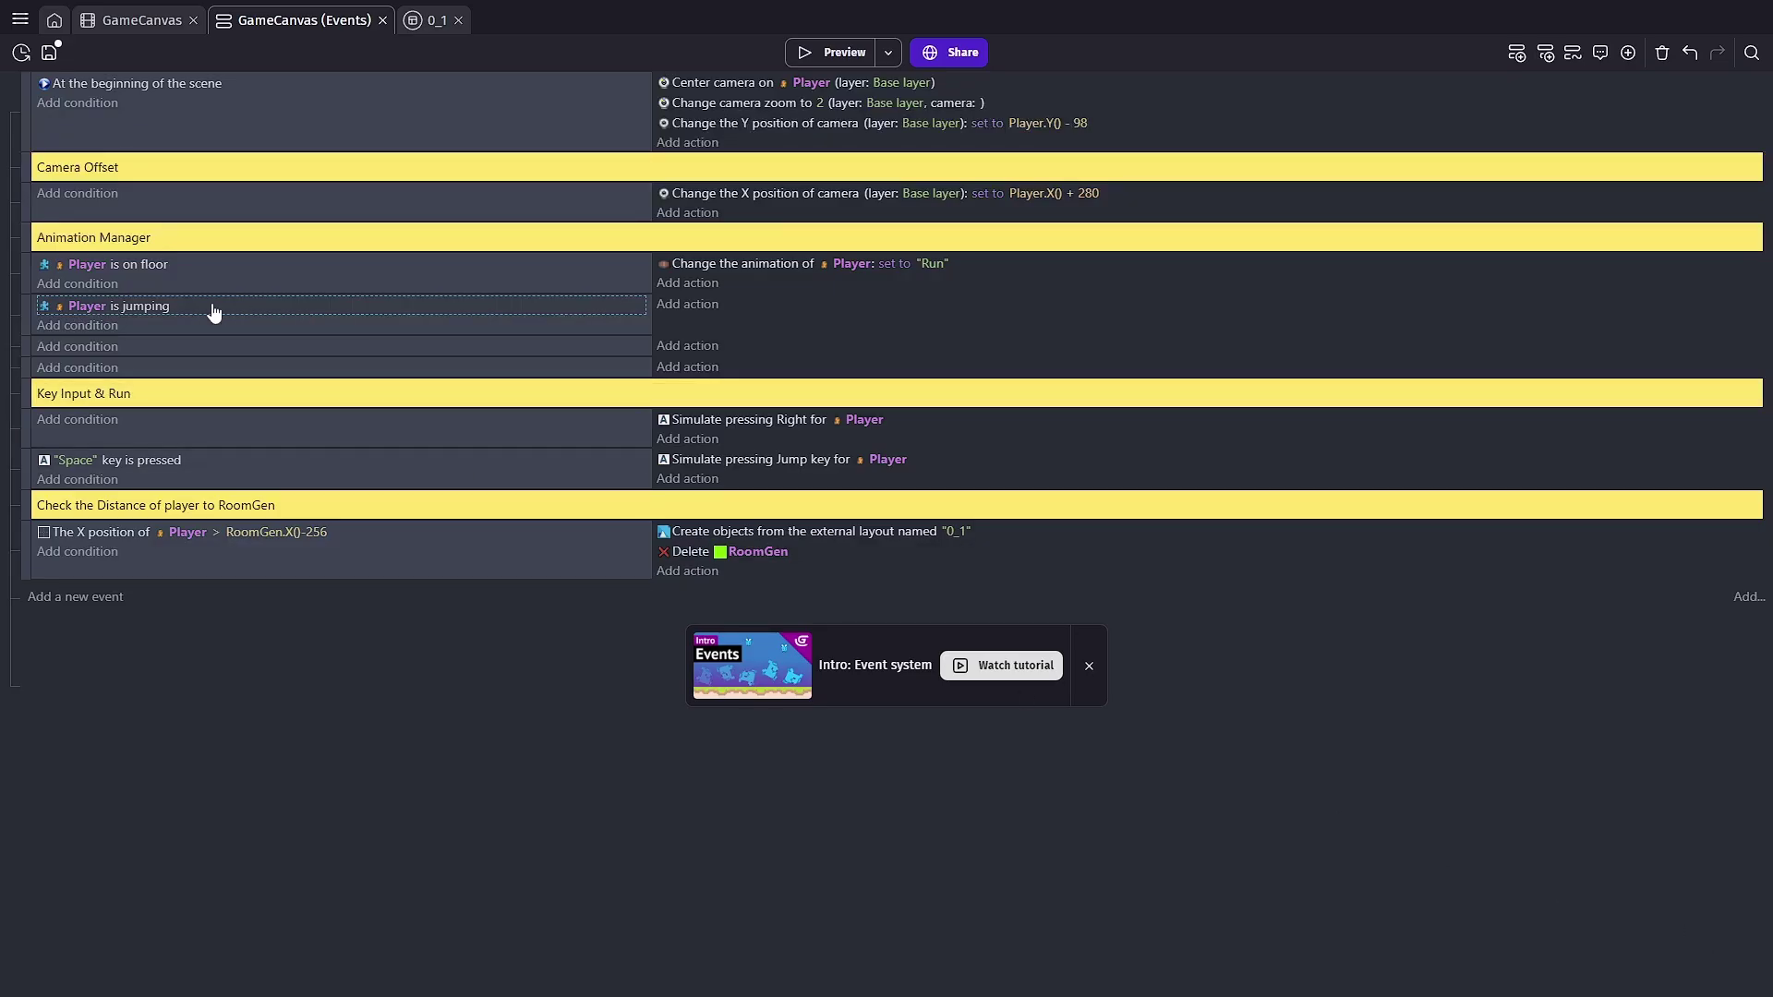
Add an inverted Is falling condition to the jumping event
key("ctrl+c")
key("ctrl+v")
double_click(159, 325)
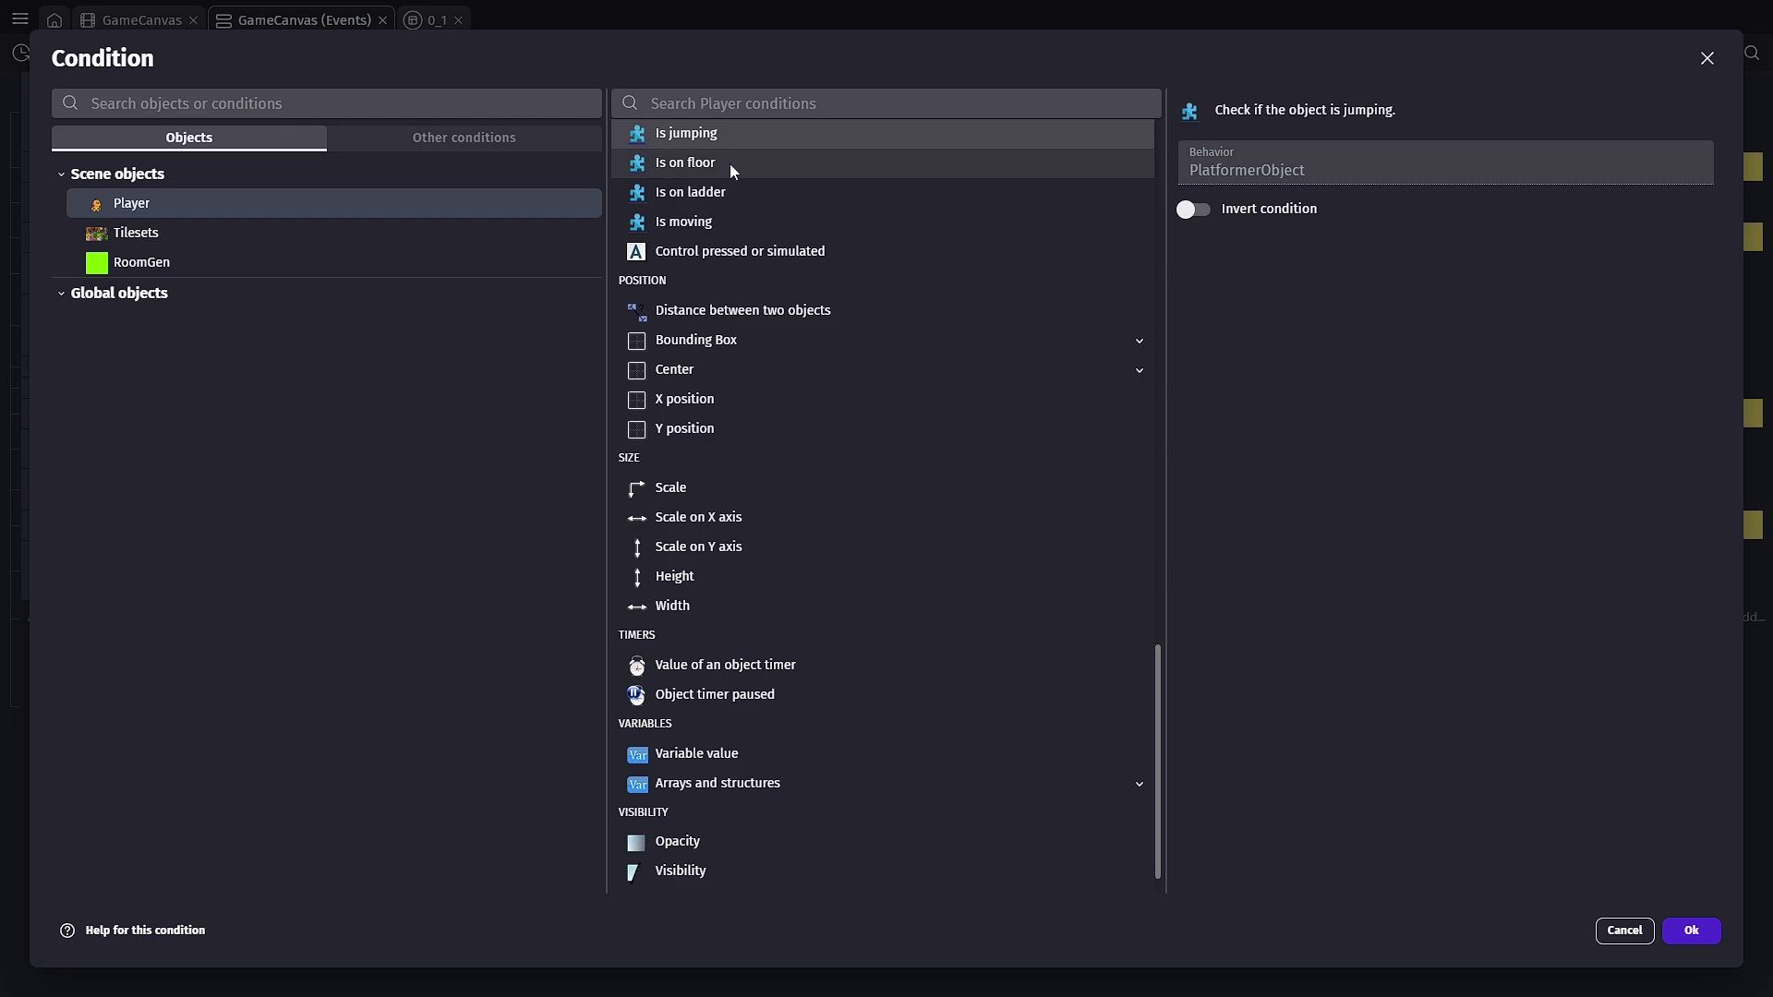
scroll(715, 205, "up", 1)
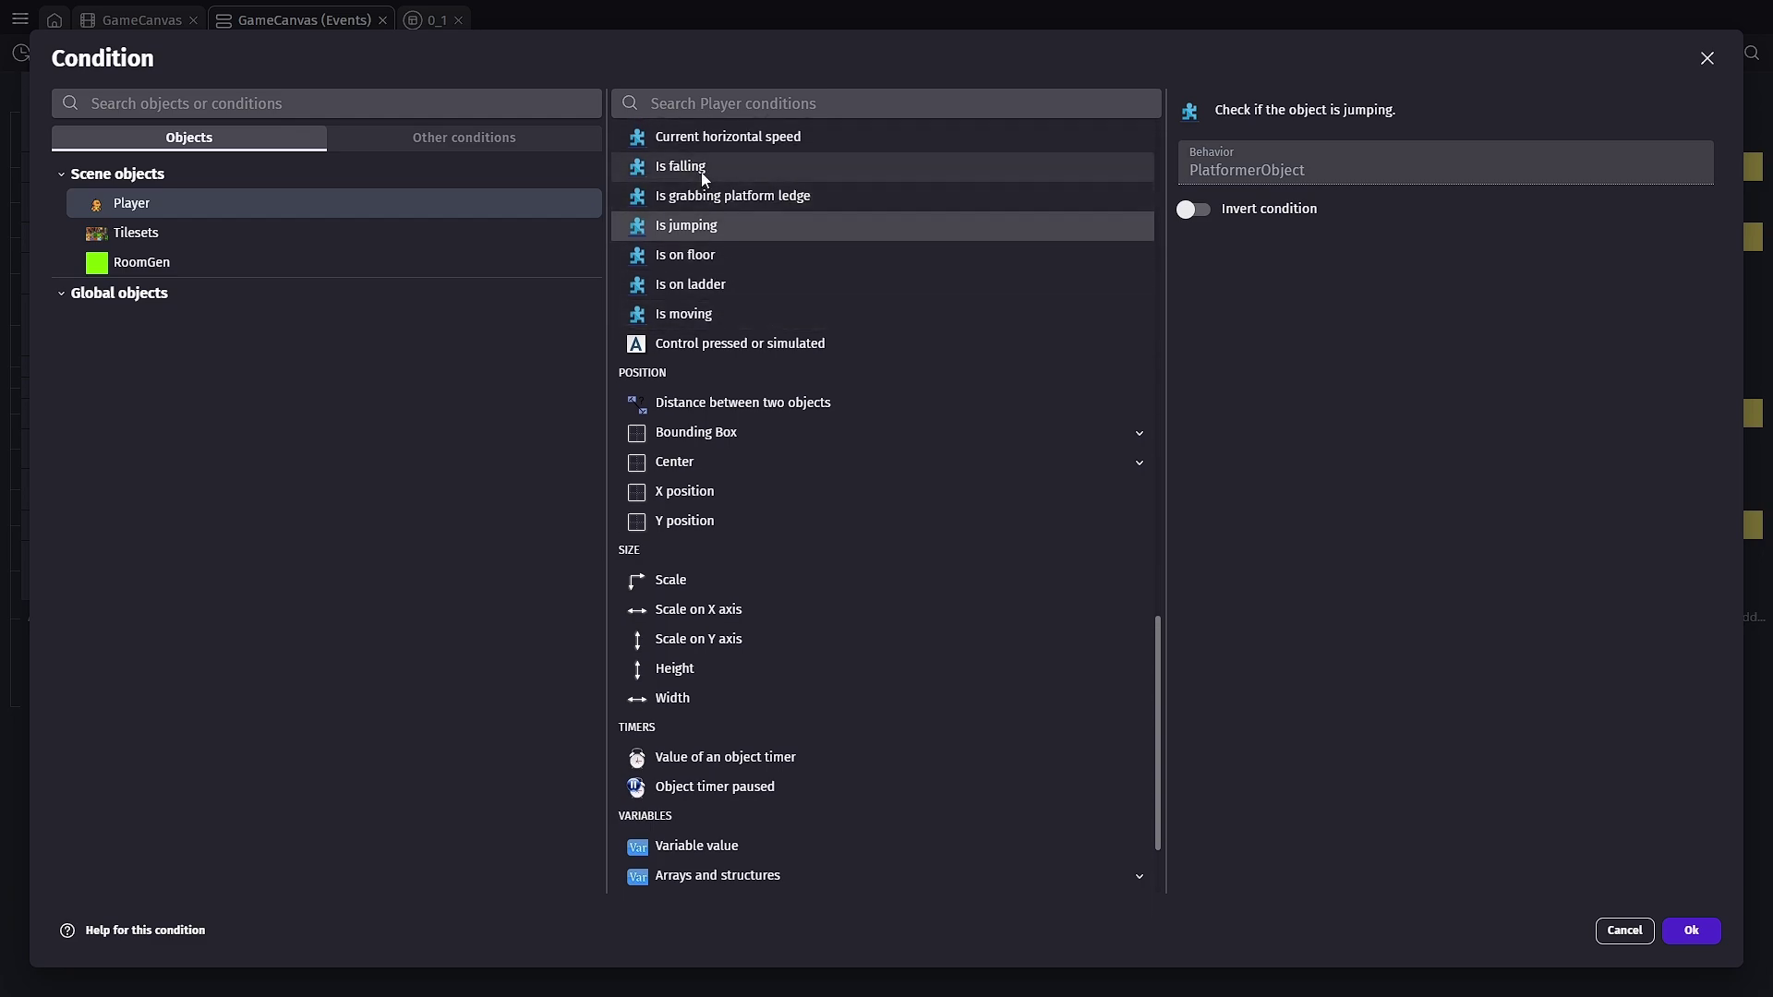
left_click(702, 167)
left_click(1192, 249)
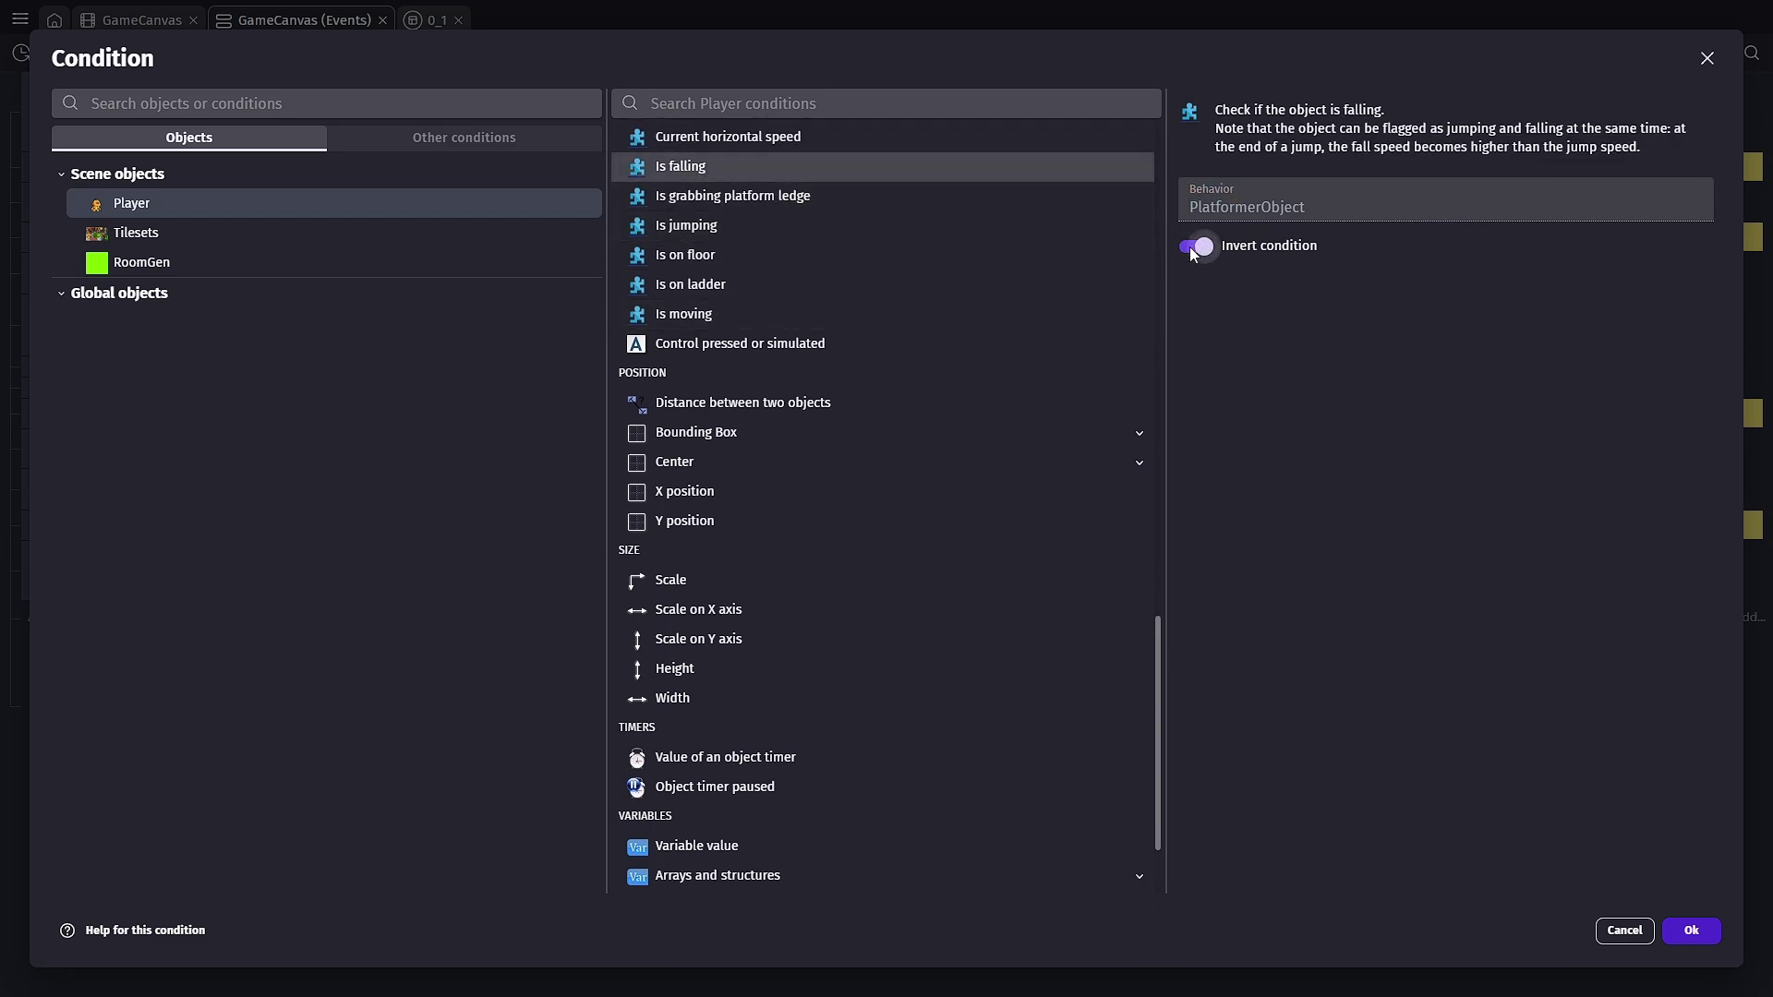
left_click(1686, 933)
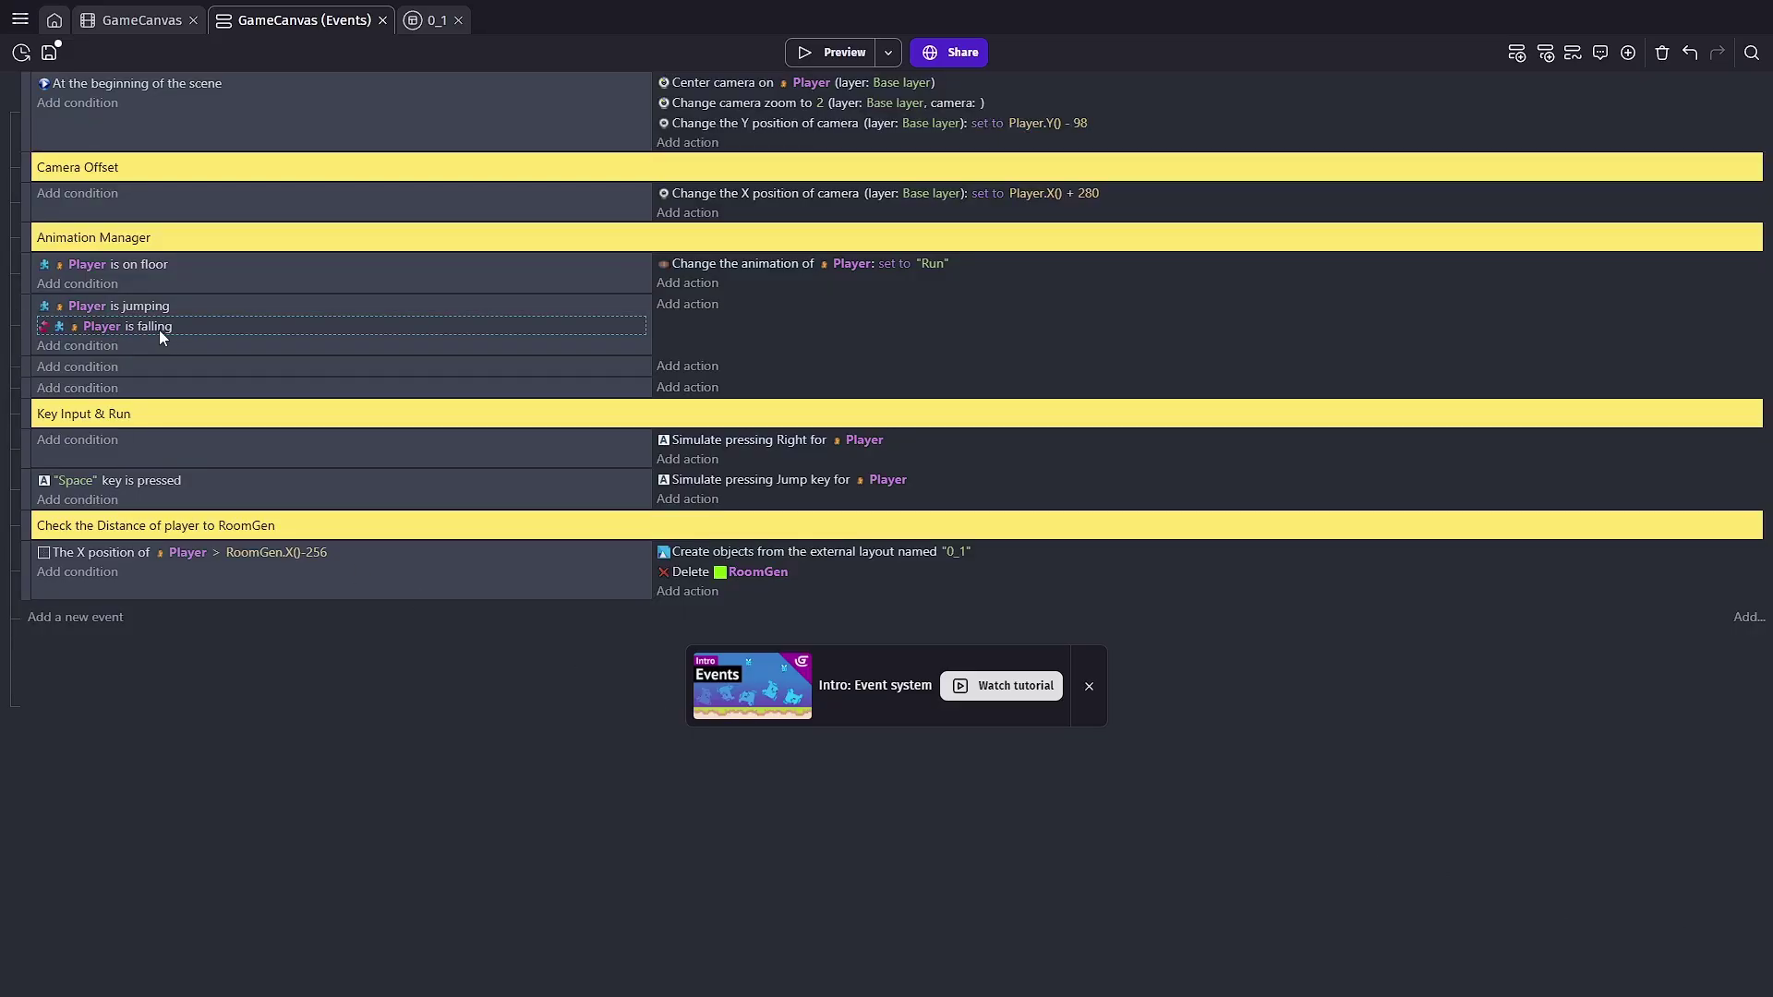
Copy the Run animation action into the jumping event and change it to Jump
left_click_drag(724, 264, 739, 309)
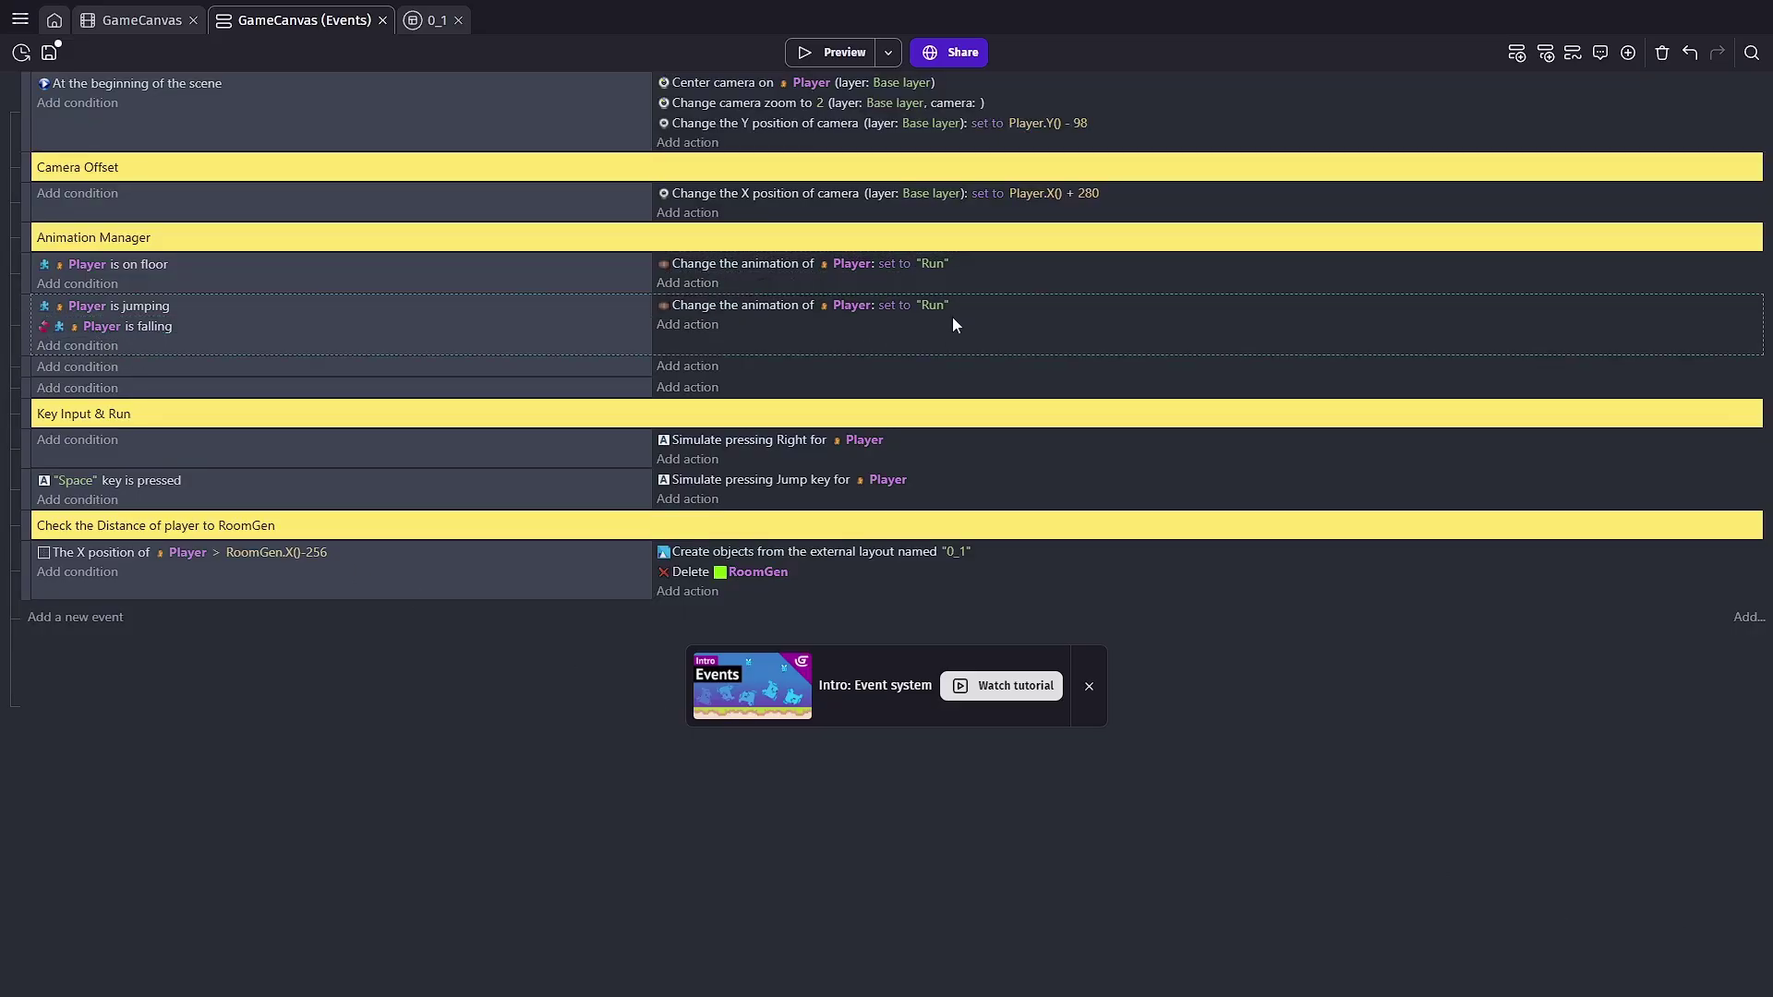
left_click(932, 305)
left_click(979, 347)
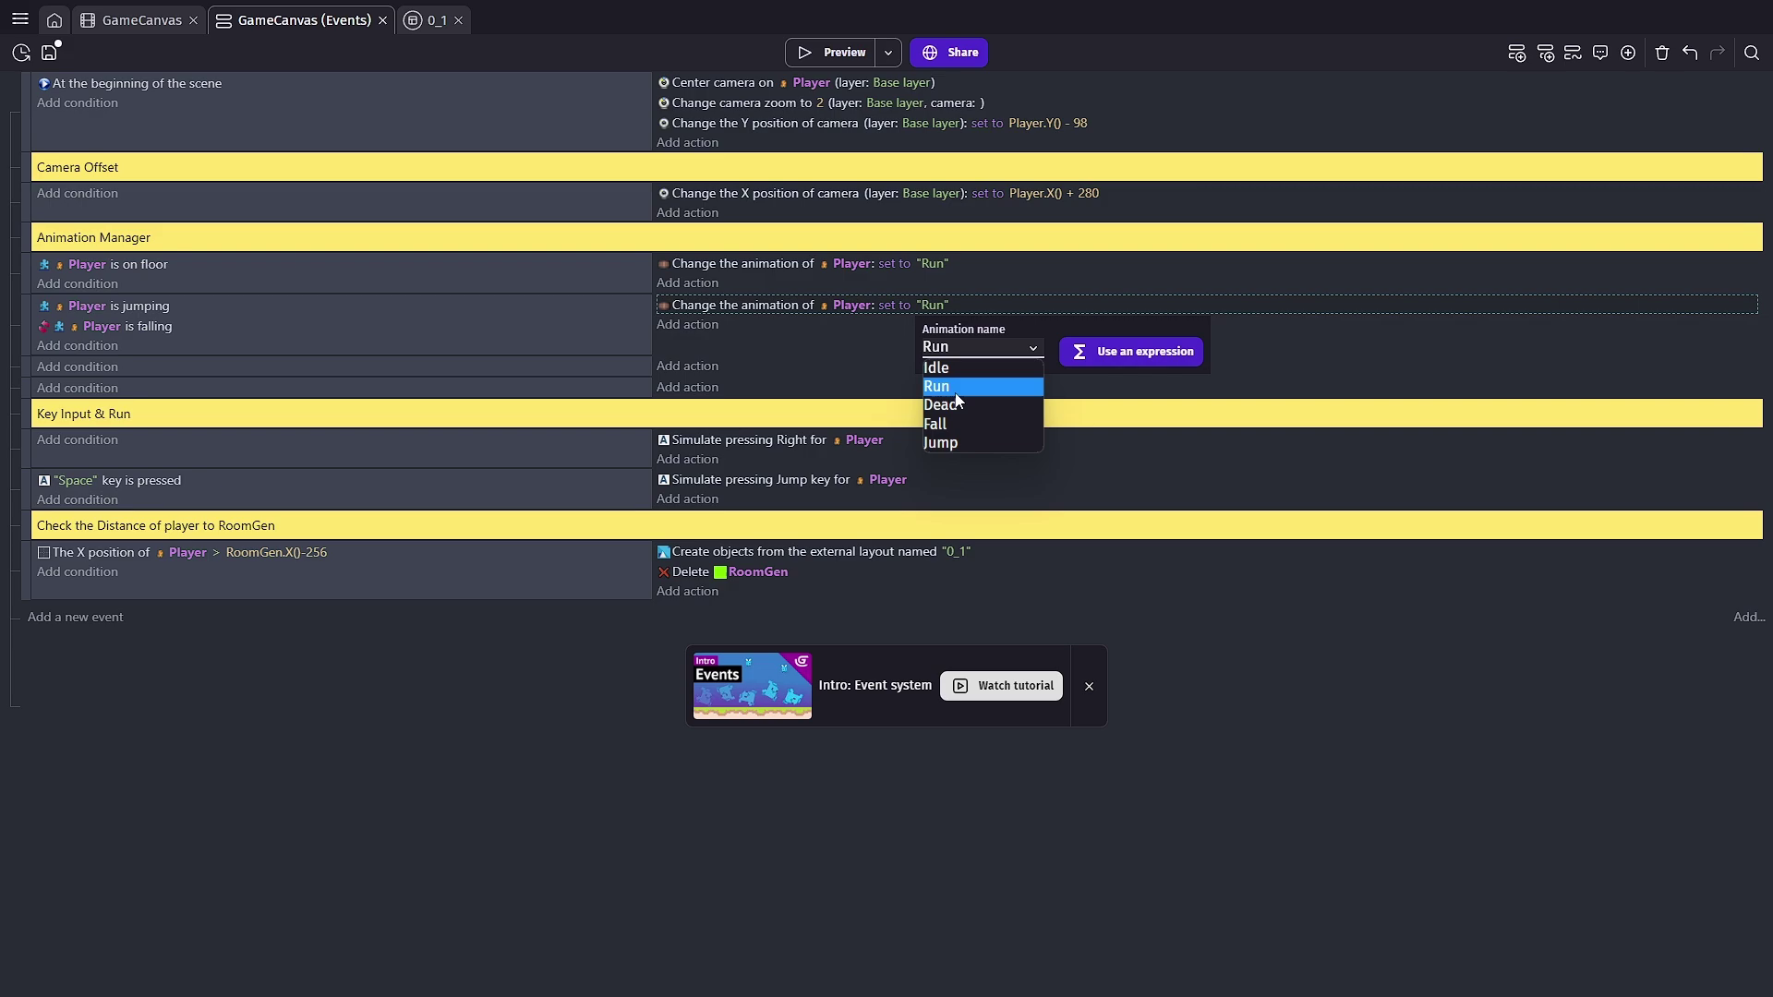
left_click(957, 441)
left_click(522, 332)
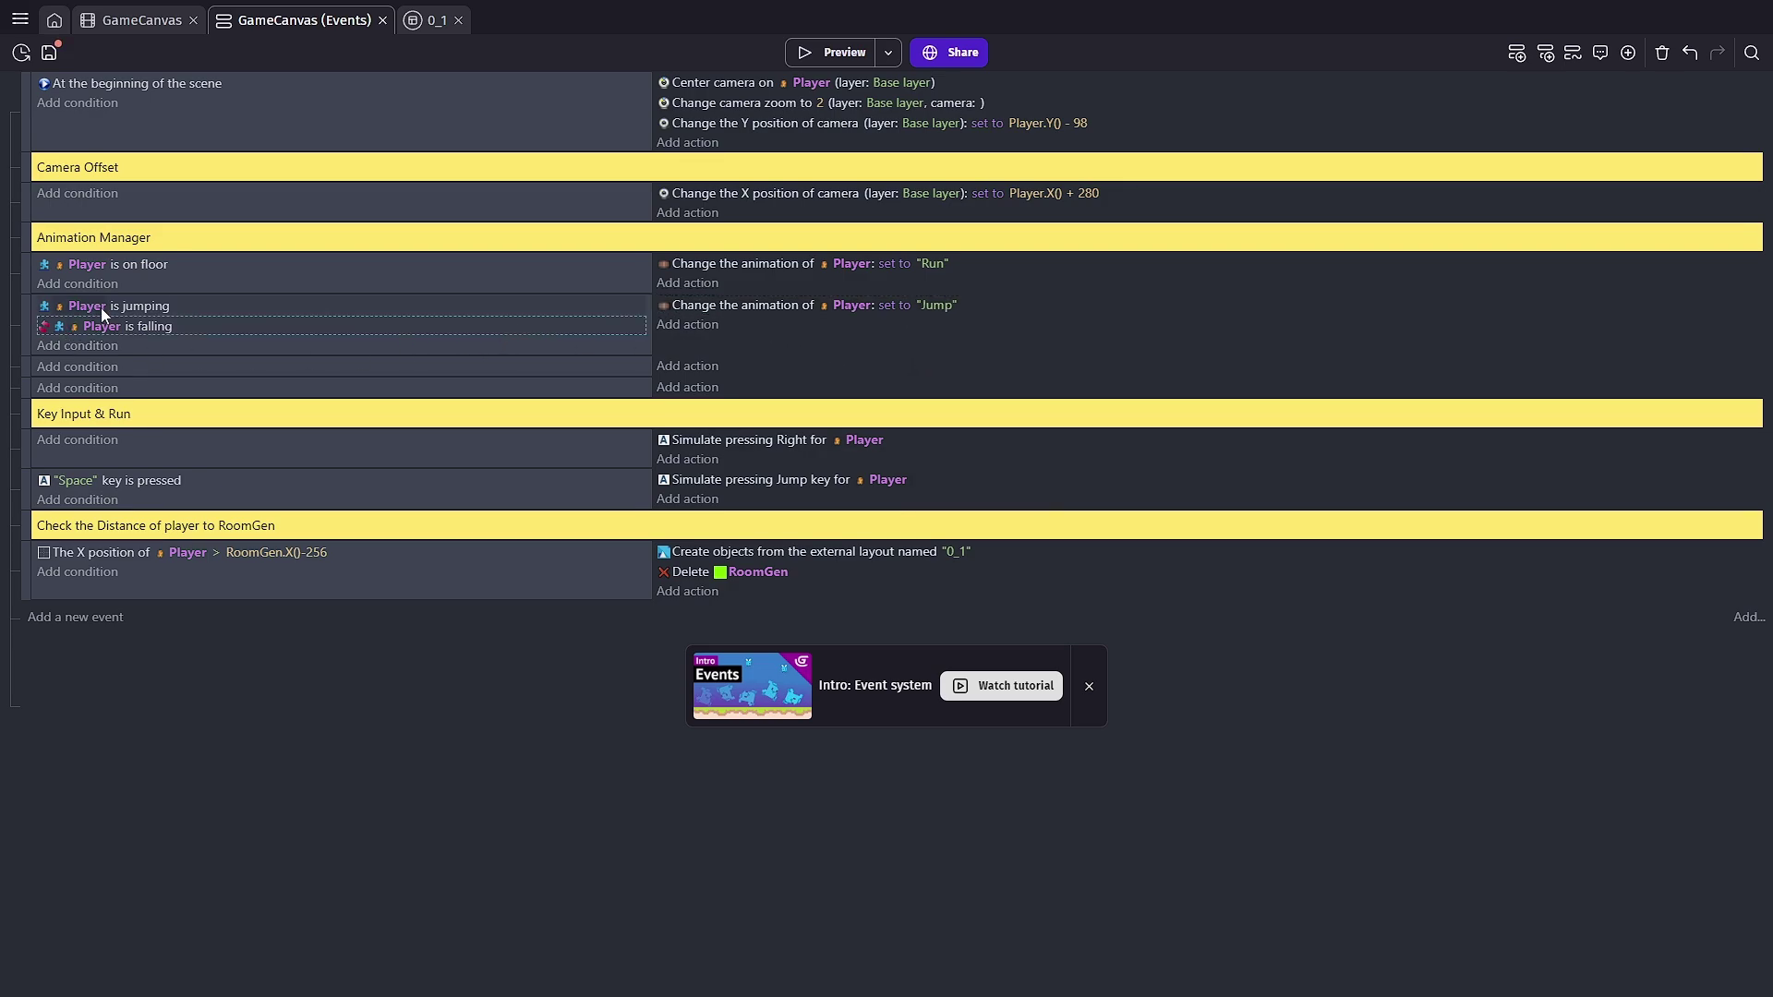
Make the third event set Player's animation to Fall while Player is falling
left_click_drag(147, 341, 180, 370, "ctrl")
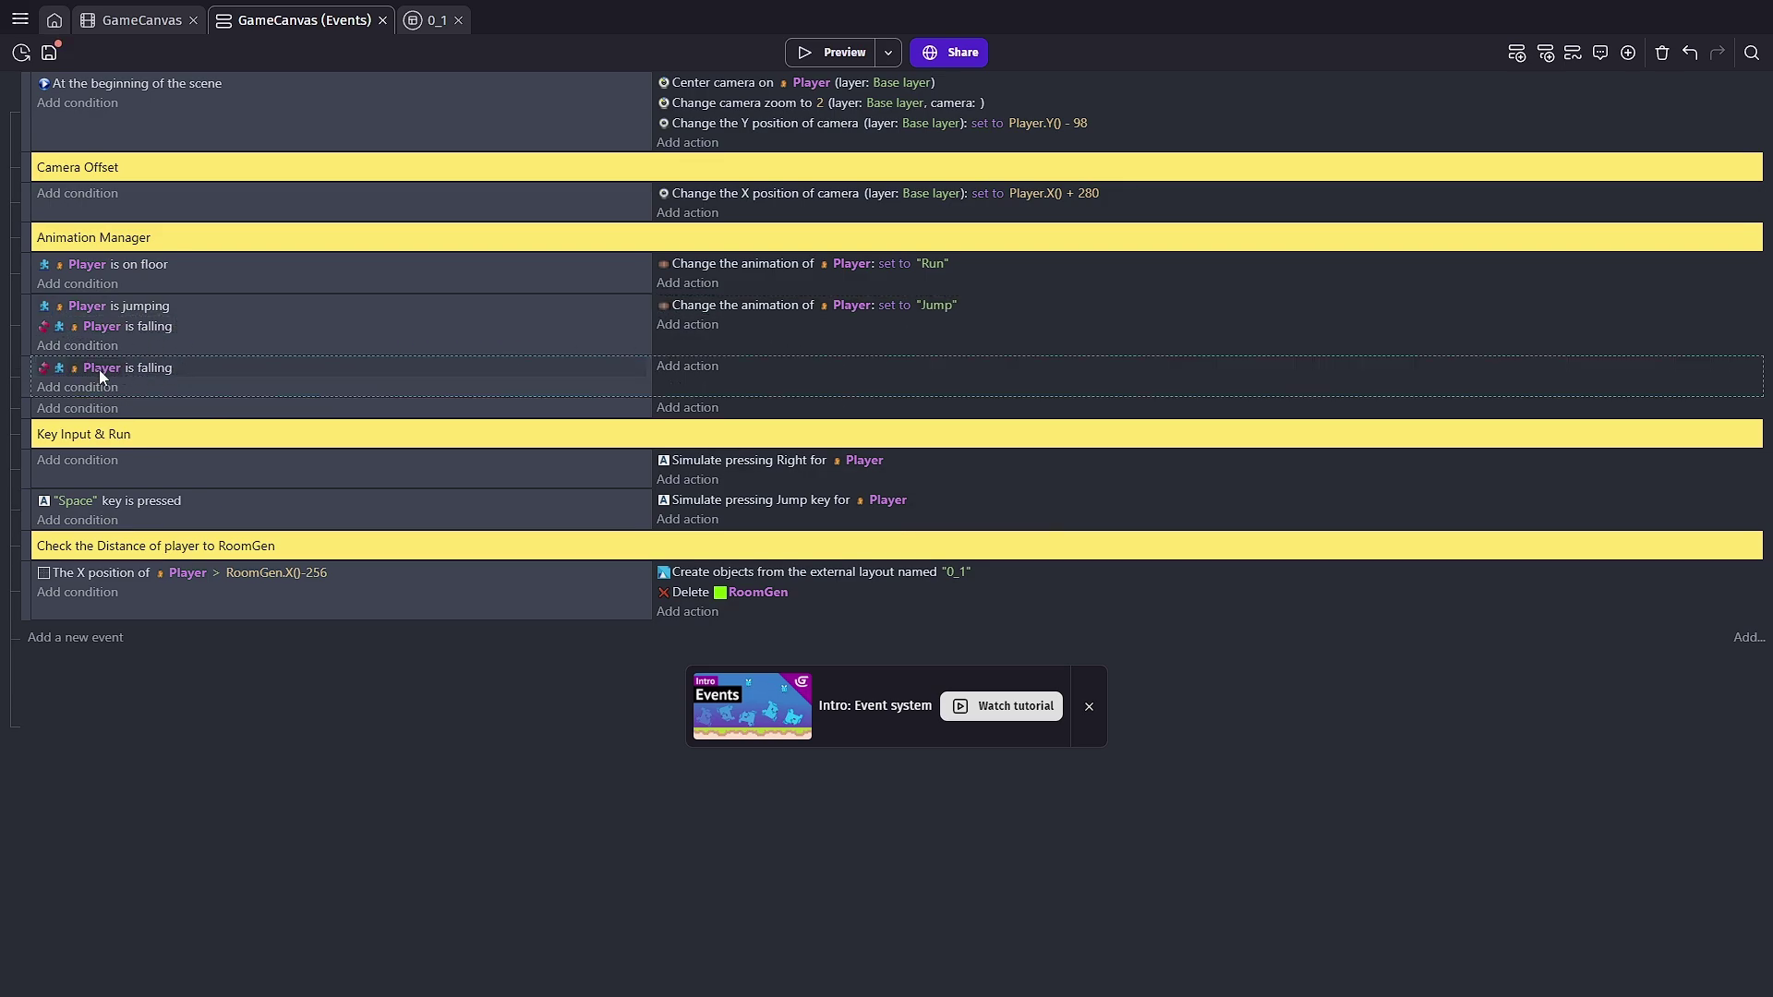
key("j")
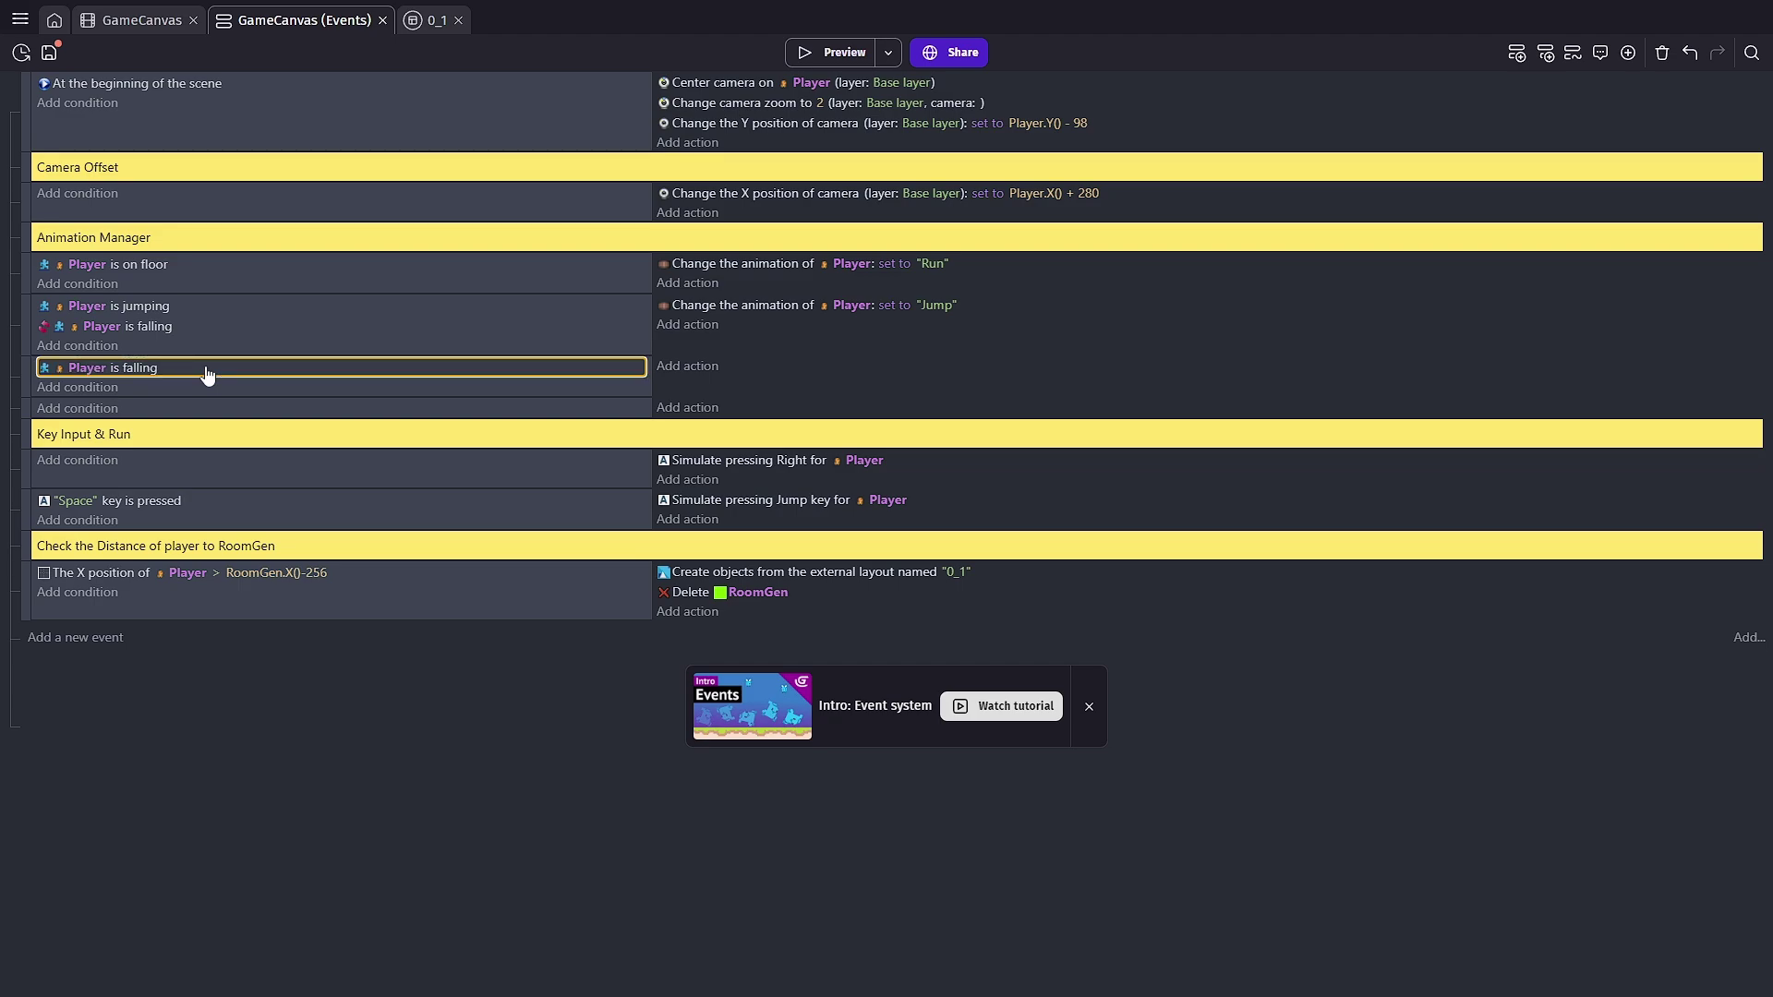
left_click_drag(753, 310, 794, 369, "ctrl")
left_click(937, 367)
left_click(970, 411)
left_click(937, 486)
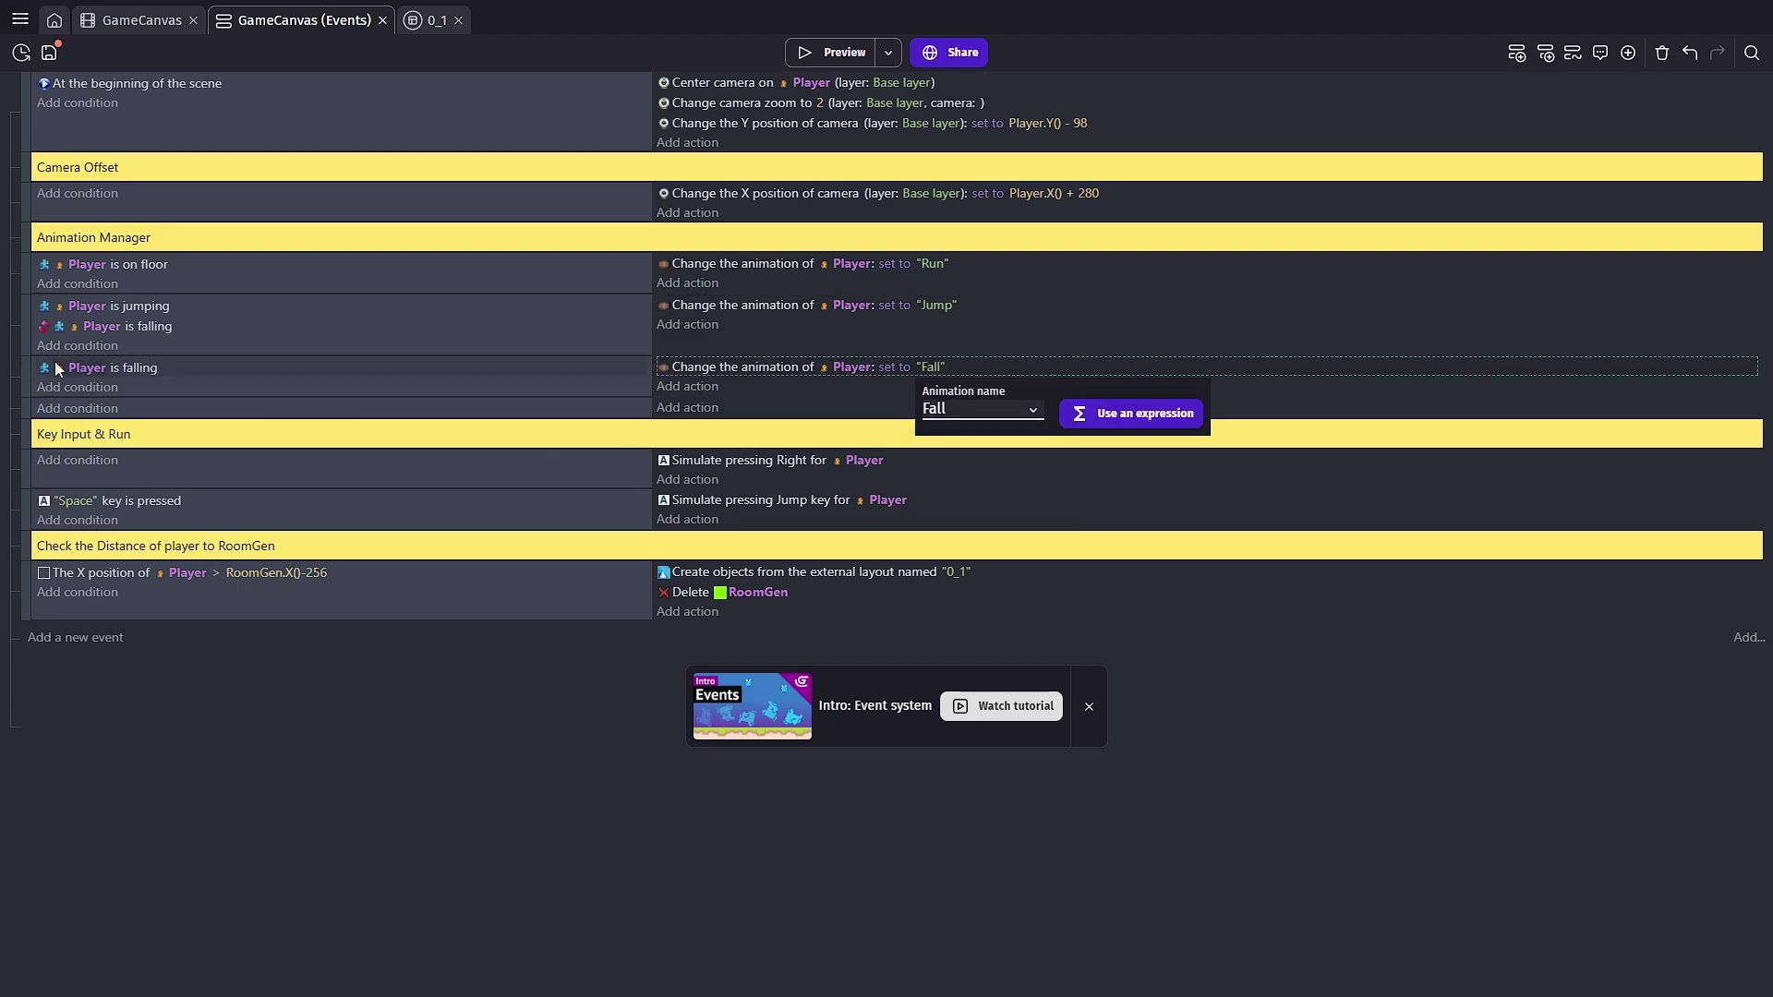
left_click(19, 398)
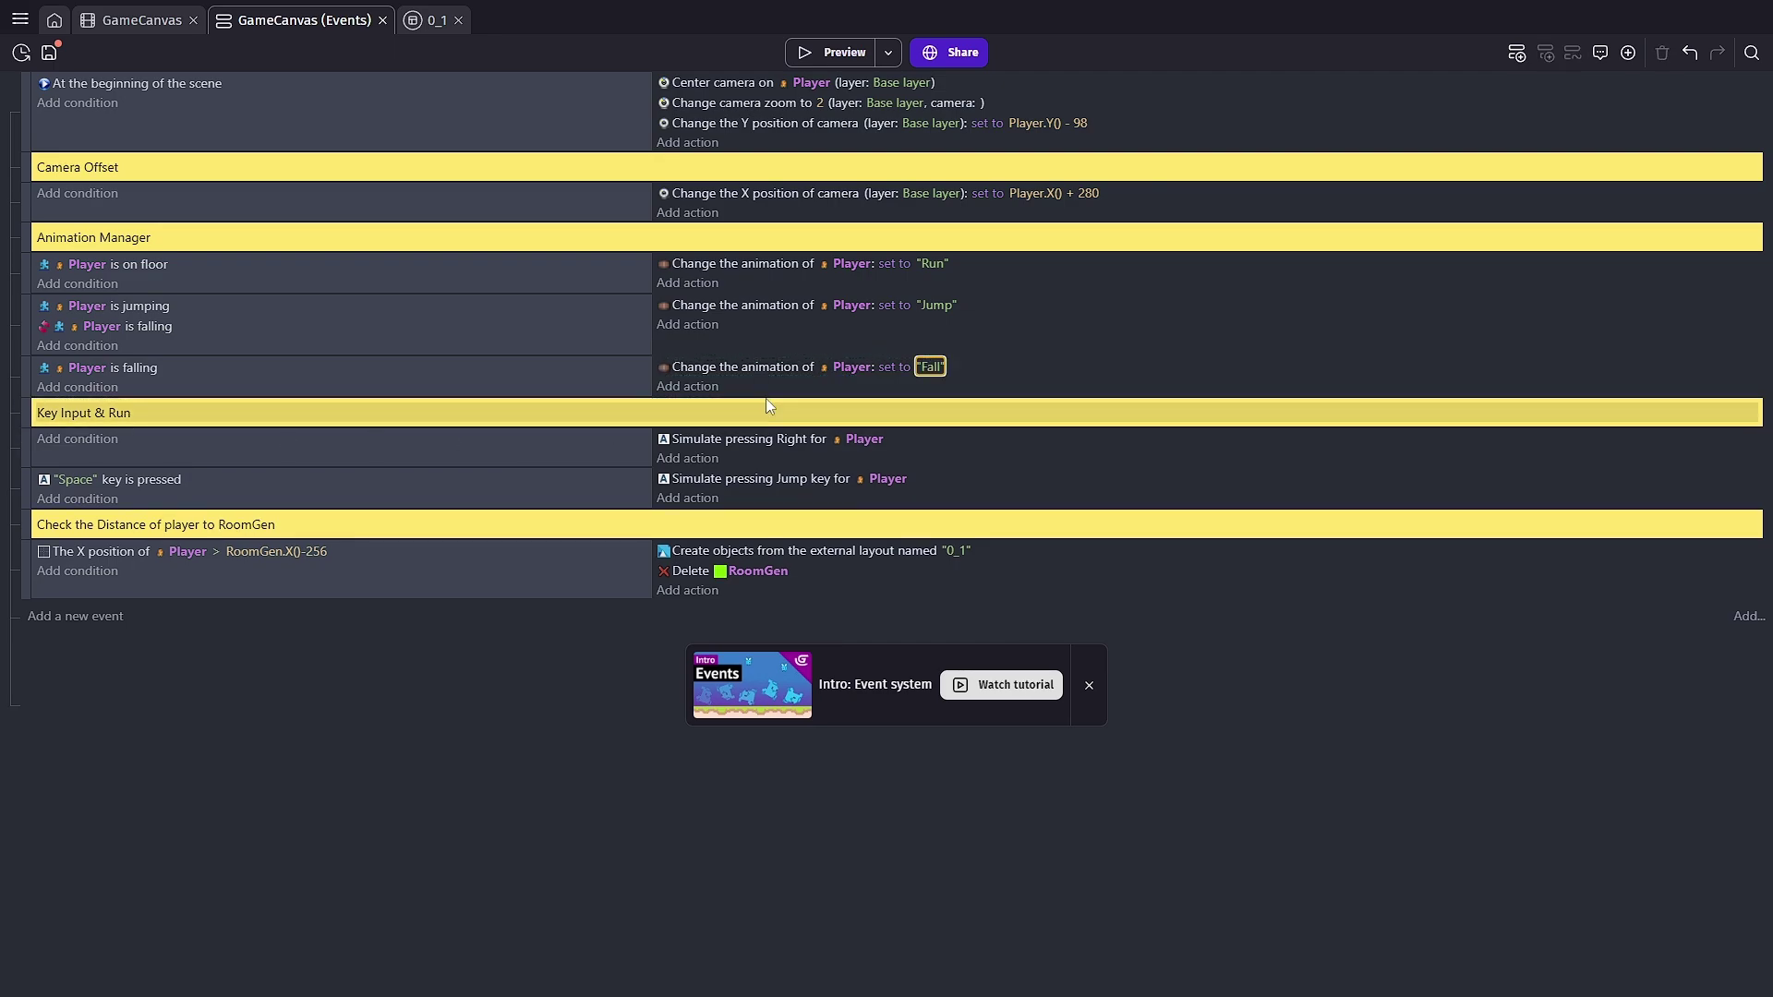
Launch a game preview to test the Jump and Fall animations
left_click(839, 56)
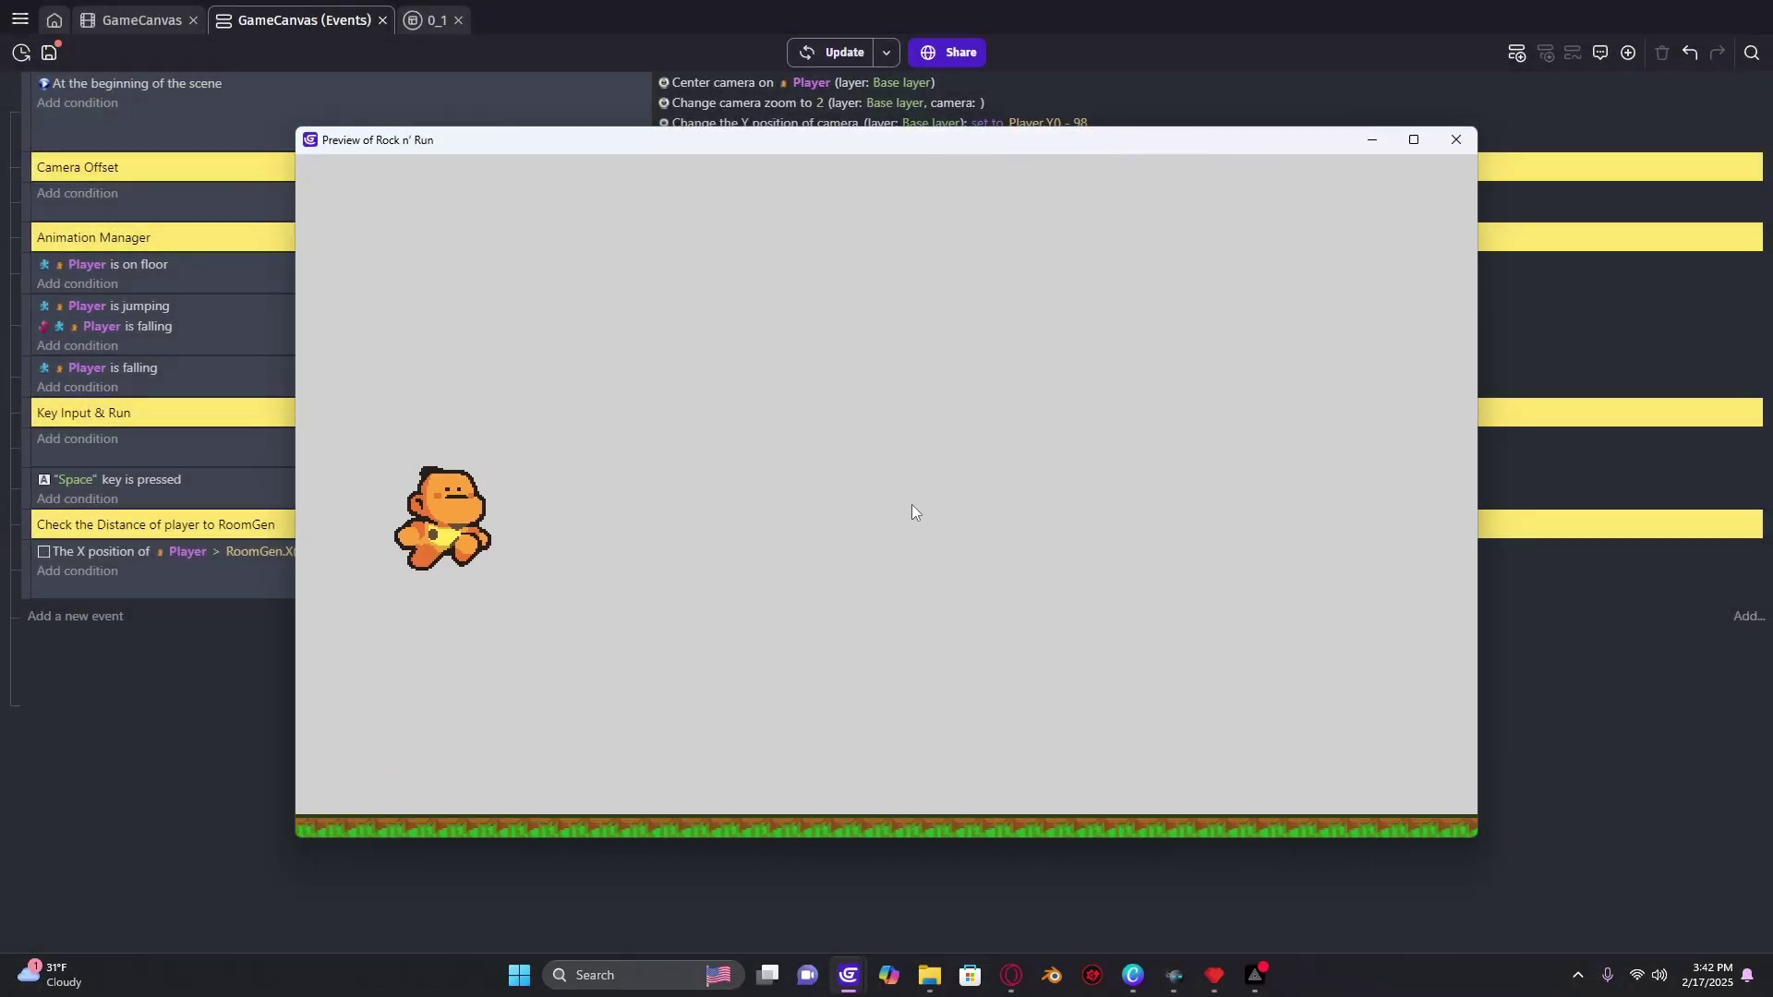